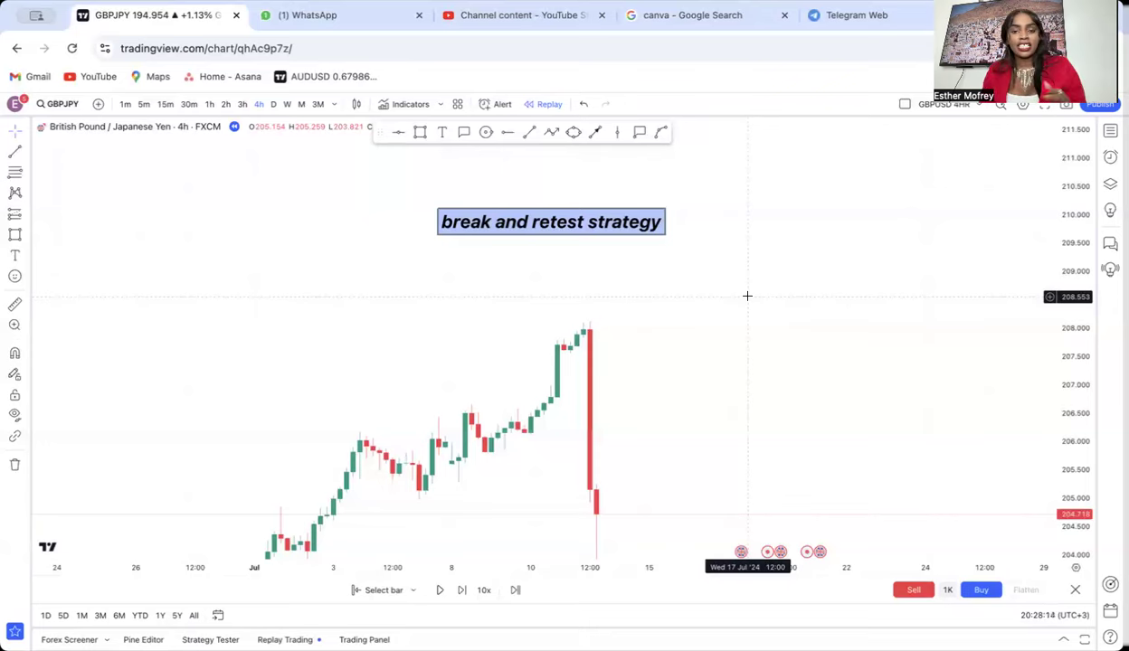
# Draw a rising zigzag path with three pullbacks in the blank area above the candles, from about 213.4 to 218.4.
pyautogui.moveTo(789, 259); pyautogui.dragTo(613, 394)
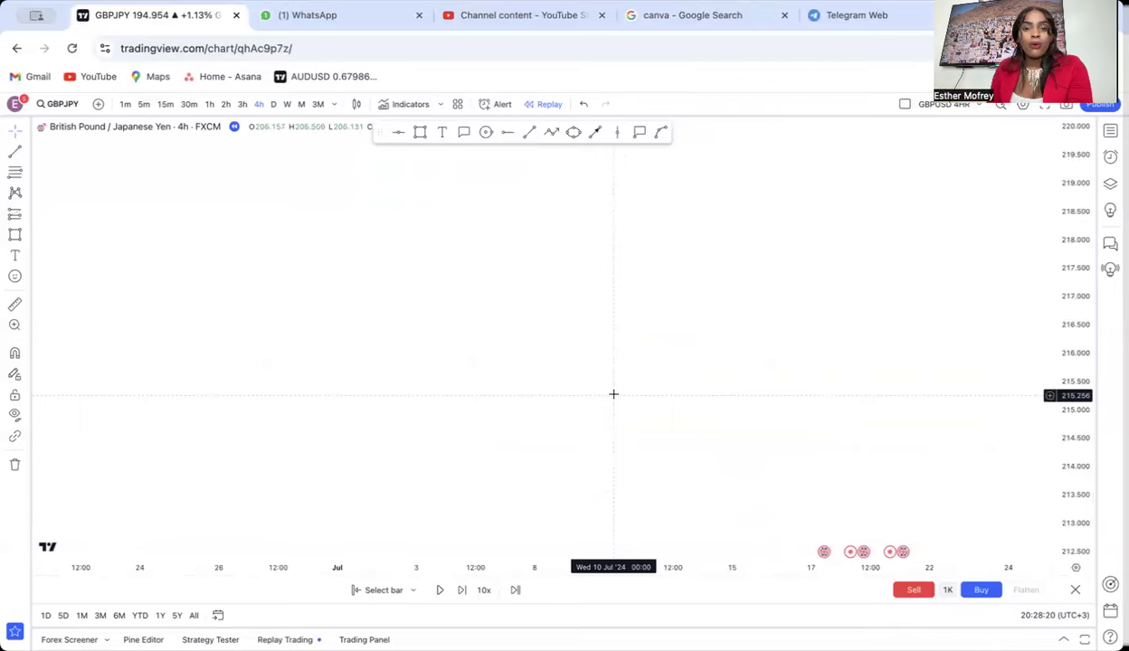
pyautogui.click(546, 136)
pyautogui.click(225, 502)
pyautogui.click(258, 429)
pyautogui.click(291, 457)
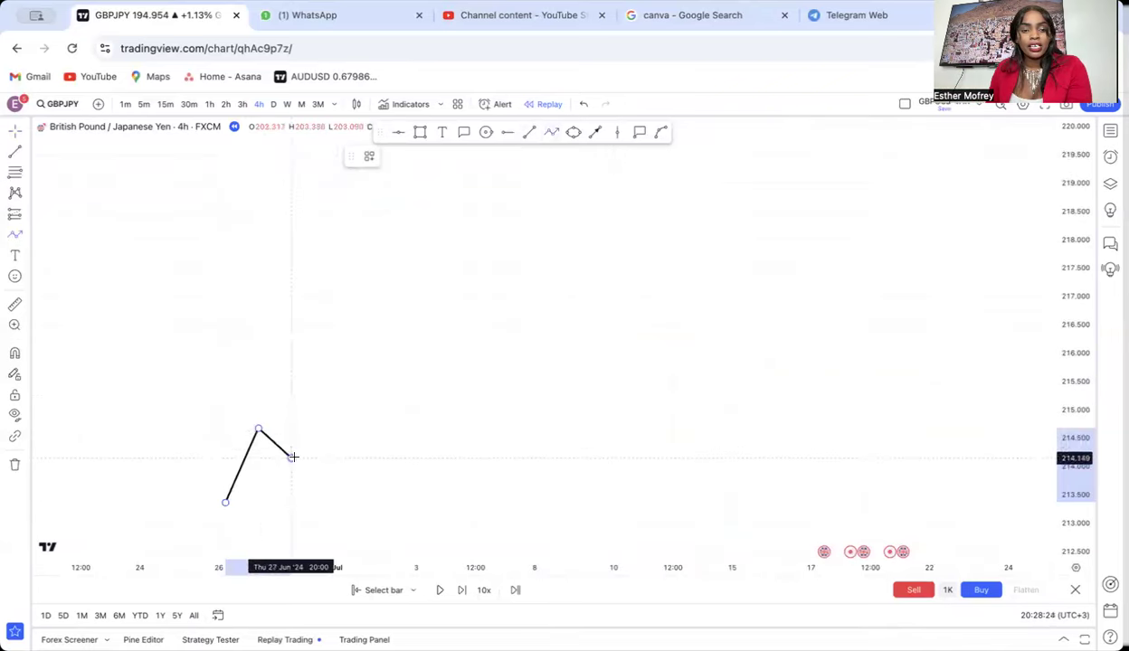
pyautogui.click(330, 369)
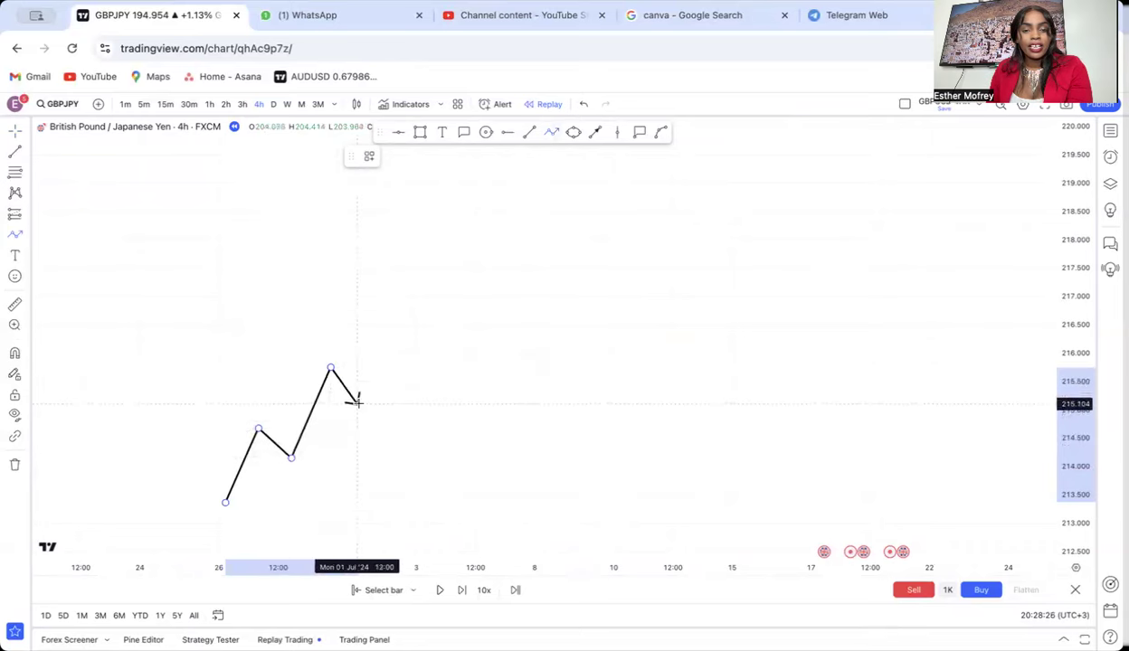
pyautogui.click(356, 403)
pyautogui.click(403, 295)
pyautogui.click(429, 340)
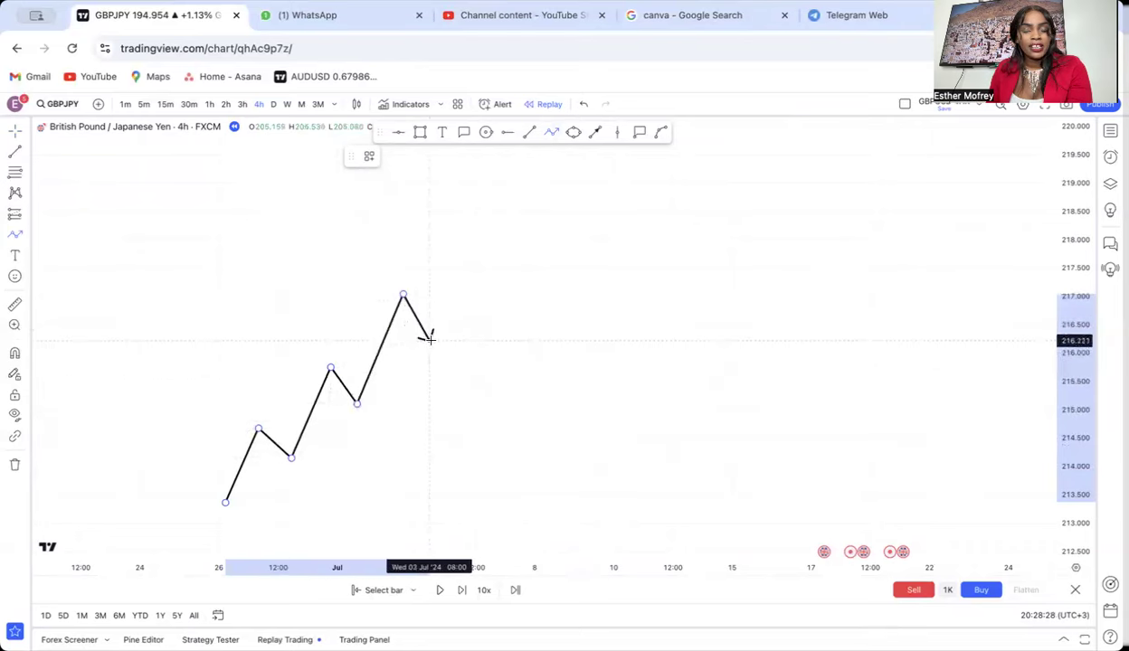
pyautogui.doubleClick(481, 215)
# Draw a falling zigzag path with three pullbacks beside the rising one, from about 218.4 down to 213.8.
pyautogui.click(600, 234)
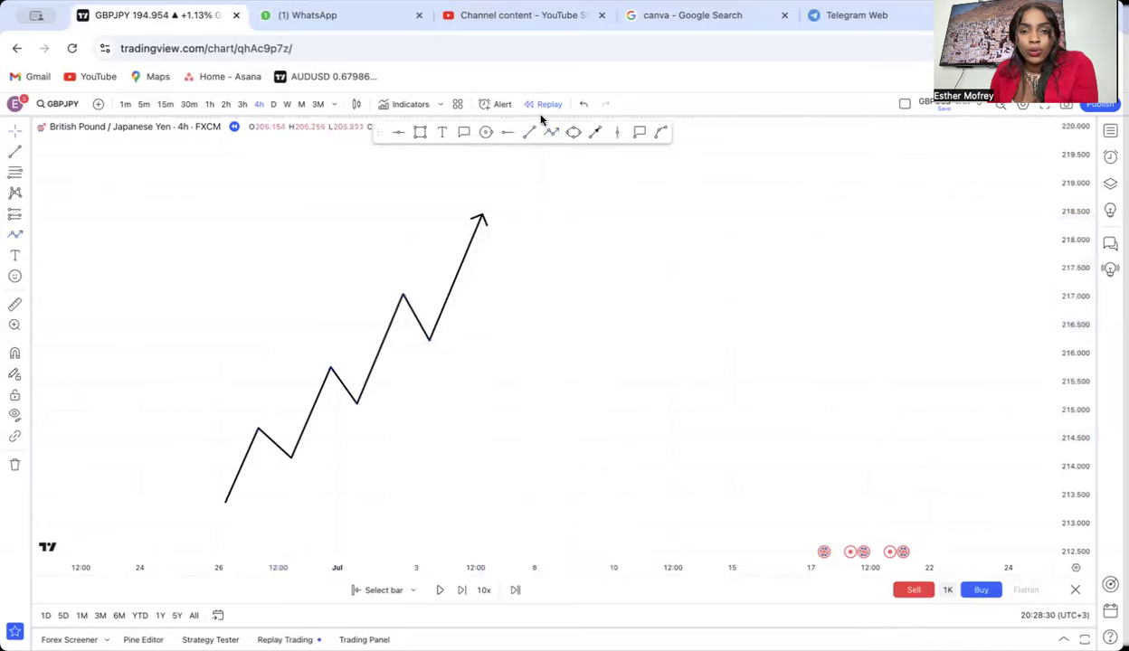
pyautogui.click(568, 217)
pyautogui.click(600, 298)
pyautogui.click(626, 271)
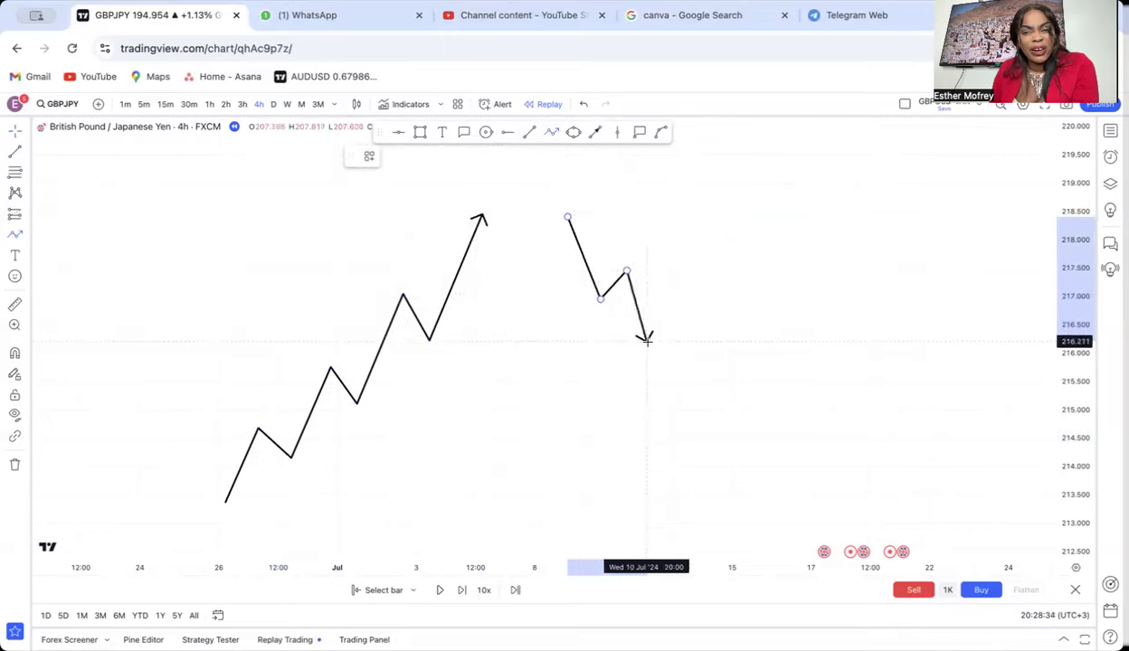
pyautogui.click(659, 342)
pyautogui.click(680, 321)
pyautogui.click(724, 417)
pyautogui.click(751, 390)
pyautogui.doubleClick(792, 477)
pyautogui.click(830, 351)
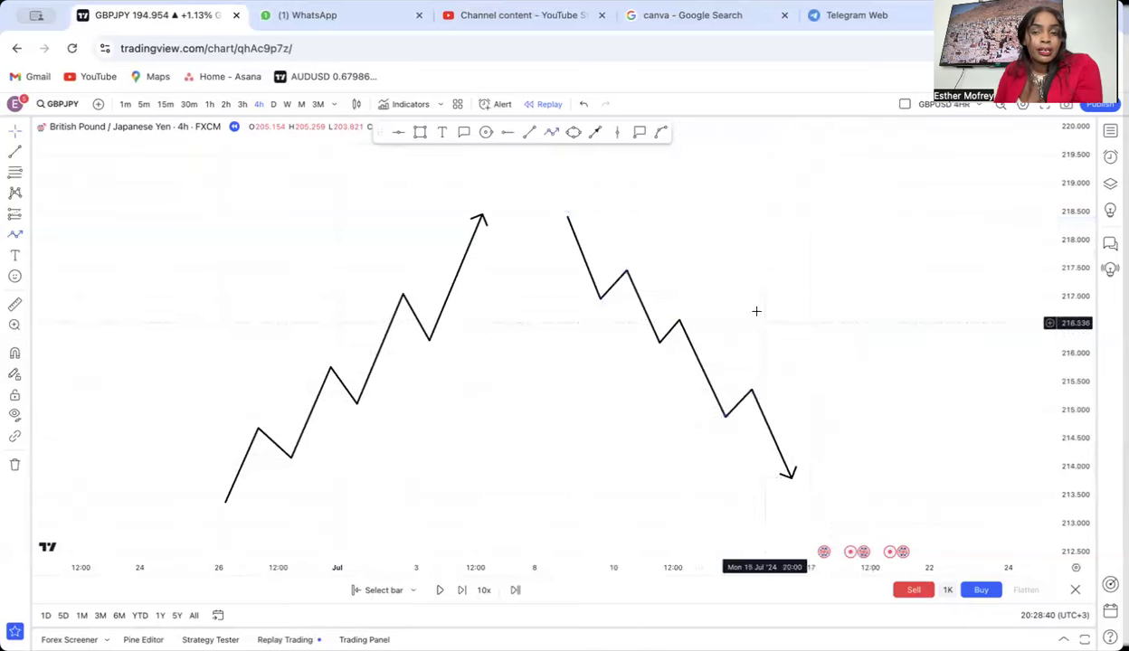
# Draw a sideways zigzag path above the two trend paths, ranging between about 219.4 and 220.3.
pyautogui.click(550, 132)
pyautogui.click(456, 217)
pyautogui.click(475, 166)
pyautogui.click(501, 218)
pyautogui.click(521, 166)
pyautogui.click(541, 218)
pyautogui.click(561, 166)
pyautogui.click(587, 218)
pyautogui.click(606, 168)
pyautogui.doubleClick(620, 209)
pyautogui.moveTo(623, 215); pyautogui.dragTo(628, 194)
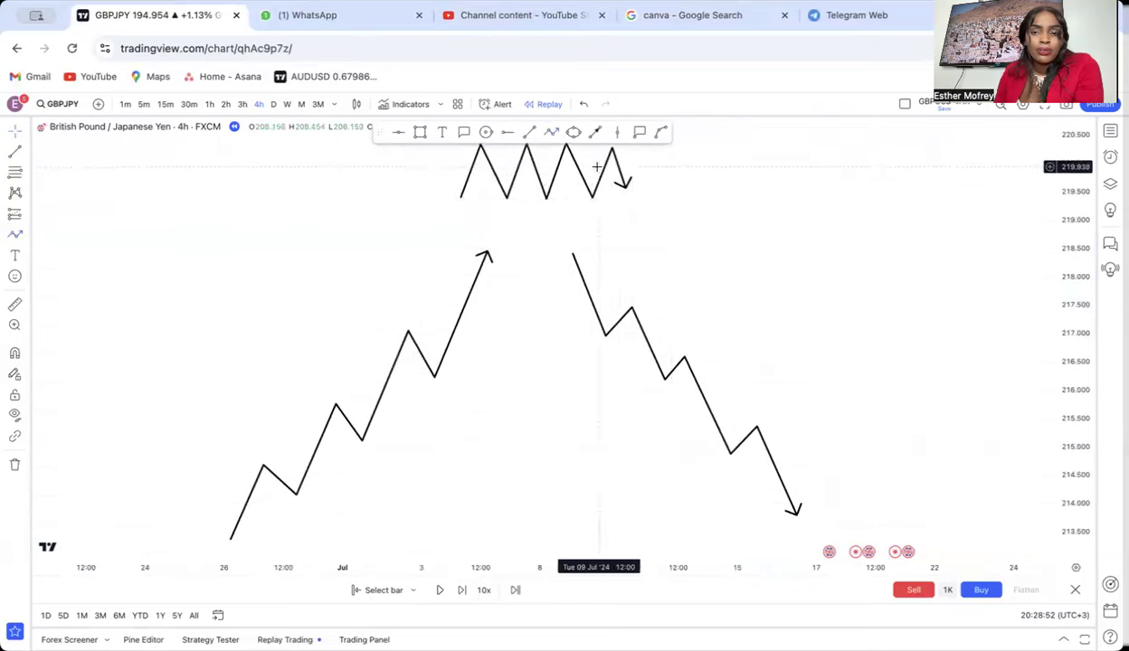
# Add a two-line text note reading "break a resistance" and "break support", and place it over the top of the rising path.
pyautogui.moveTo(701, 251)
pyautogui.mouseDown()
pyautogui.moveTo(718, 252)
pyautogui.moveTo(680, 295)
pyautogui.moveTo(739, 287)
pyautogui.mouseUp()
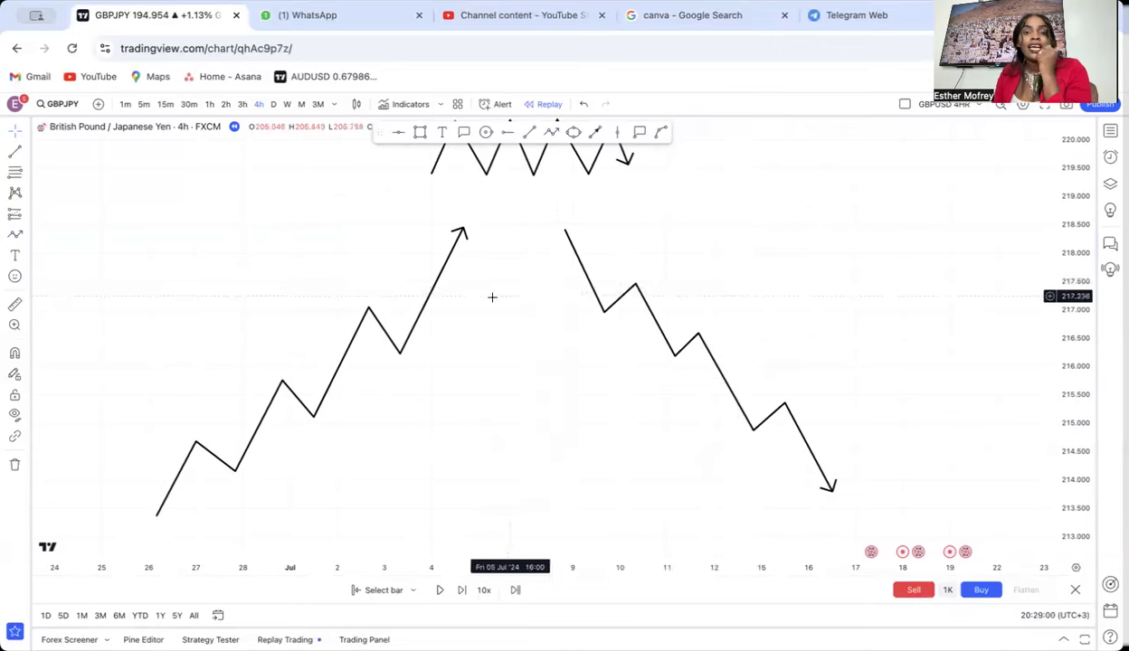
pyautogui.moveTo(280, 221)
pyautogui.mouseDown()
pyautogui.moveTo(498, 243)
pyautogui.moveTo(497, 259)
pyautogui.mouseUp()
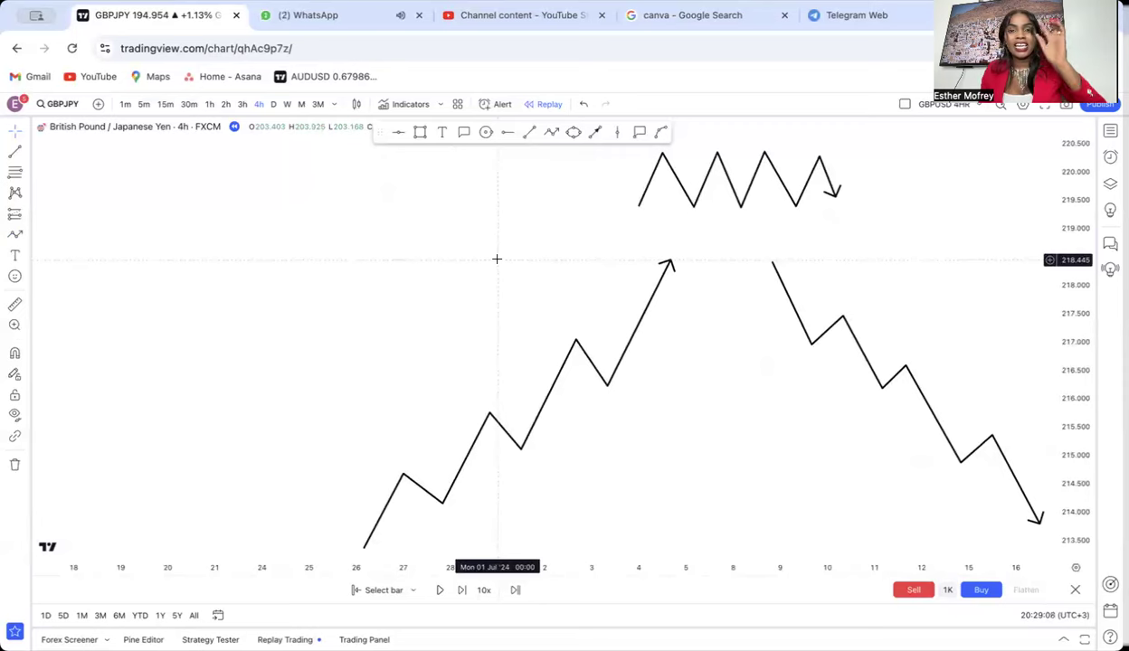
pyautogui.click(441, 132)
pyautogui.click(259, 216)
pyautogui.write('b')
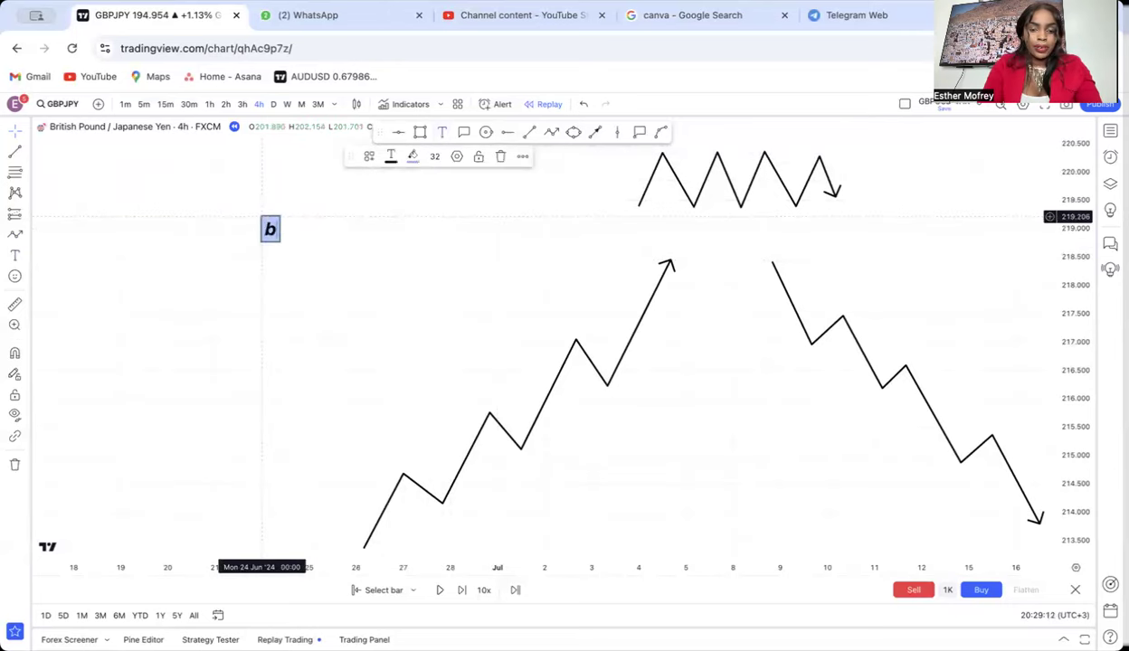
pyautogui.write('reak')
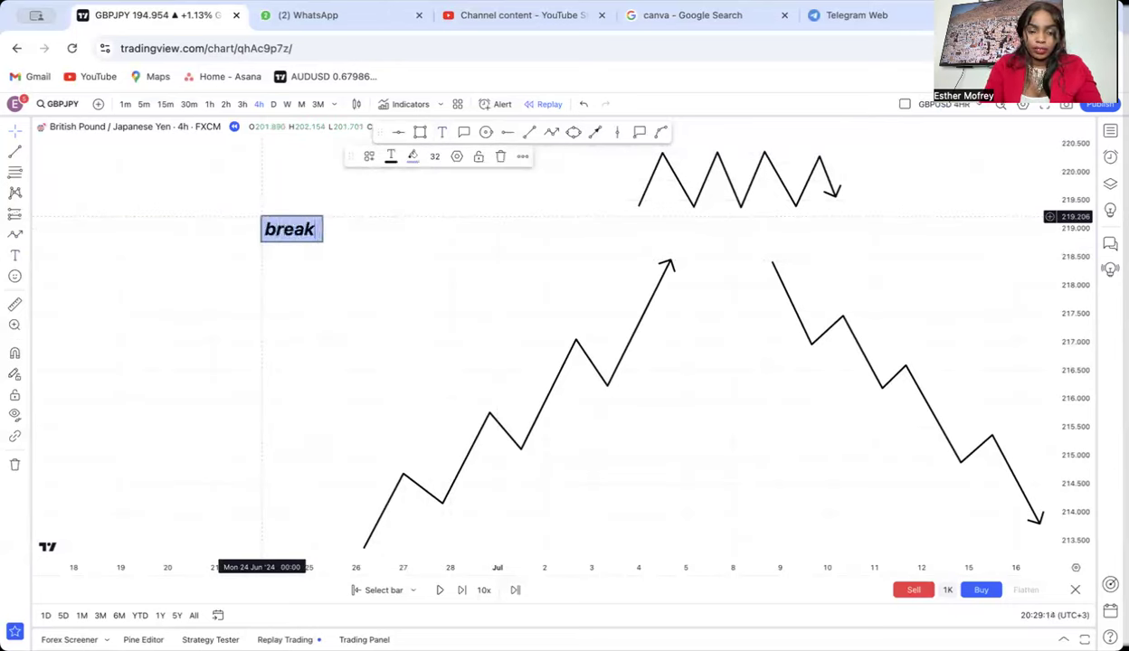
pyautogui.write(' a resistance')
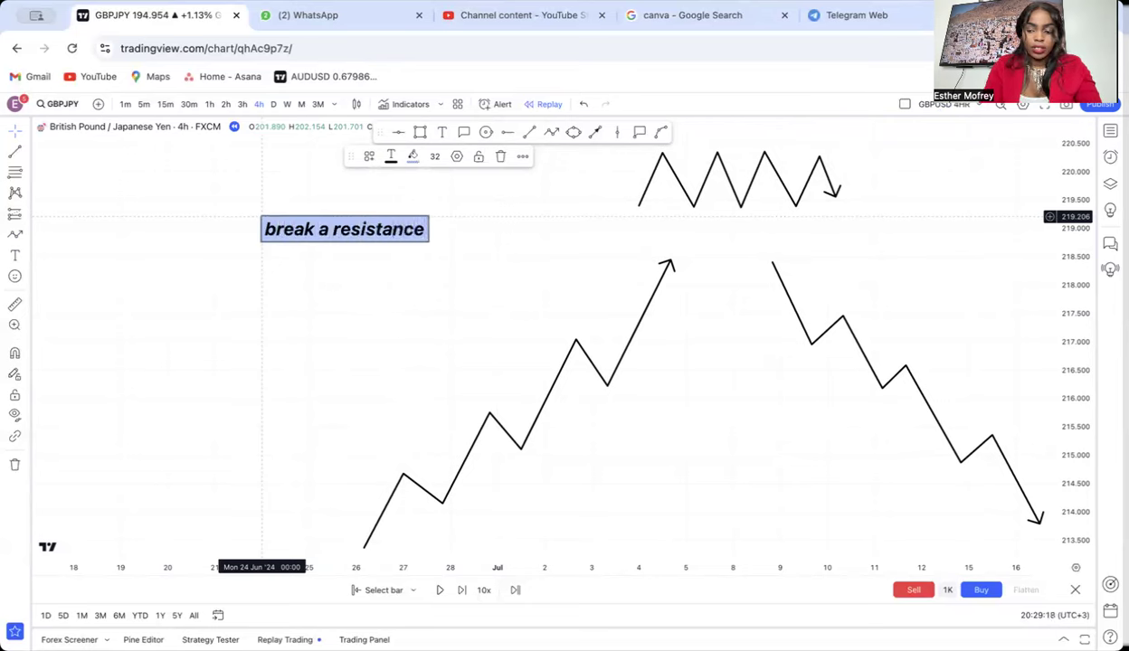
pyautogui.press('Return')
pyautogui.write('break supo')
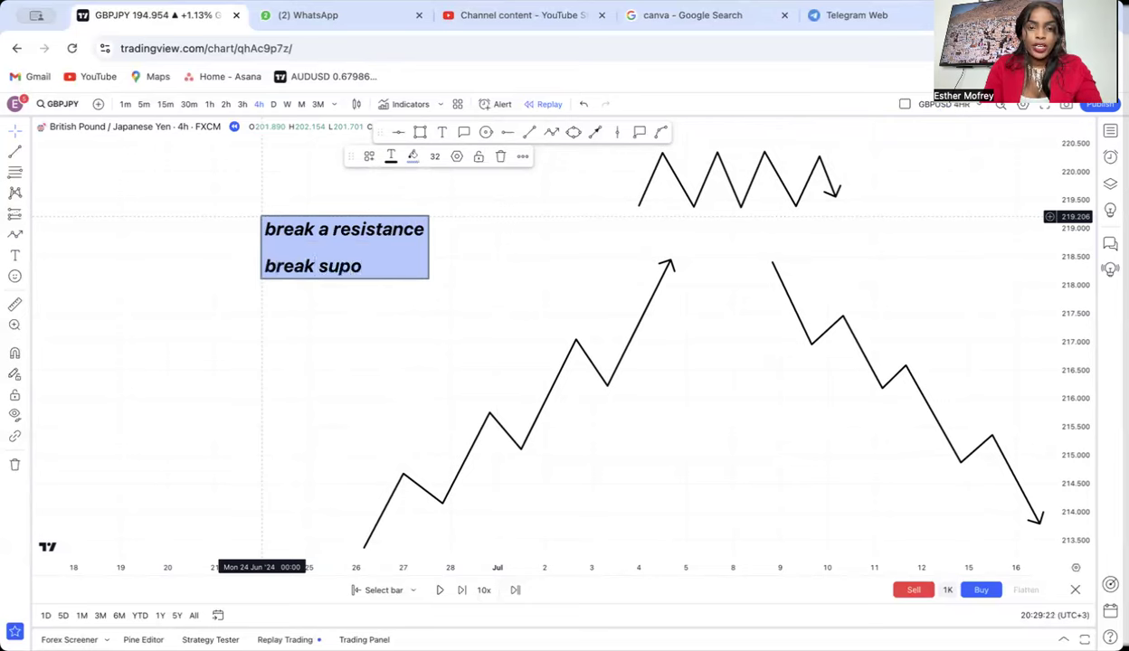
pyautogui.press('BackSpace')
pyautogui.press('BackSpace')
pyautogui.write('pport')
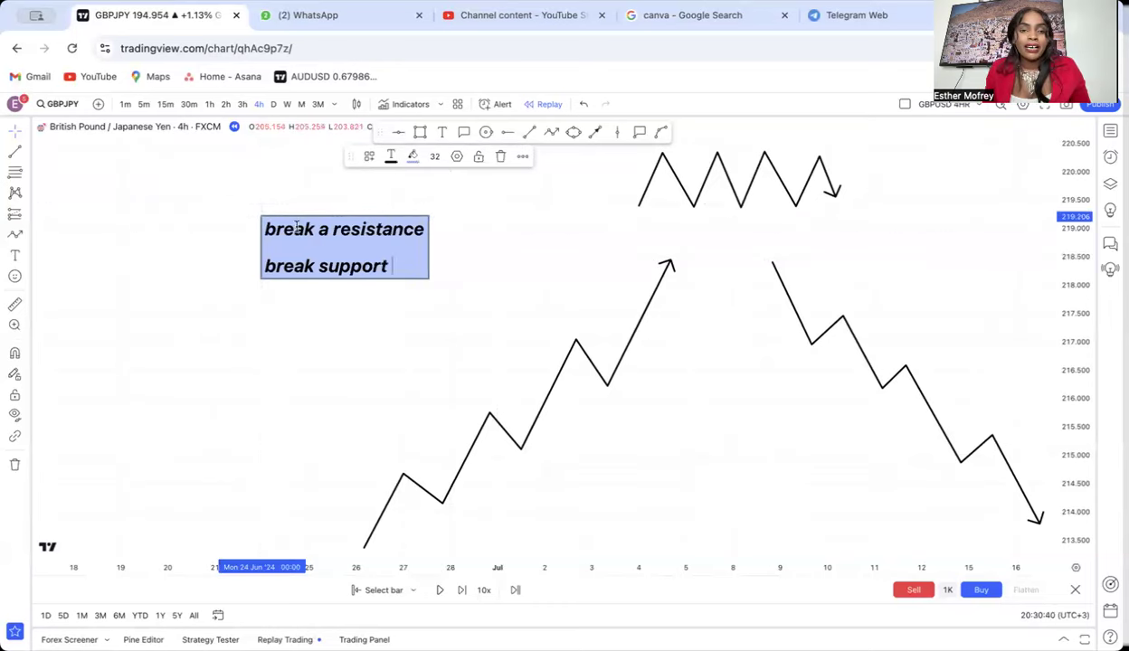
pyautogui.click(351, 174)
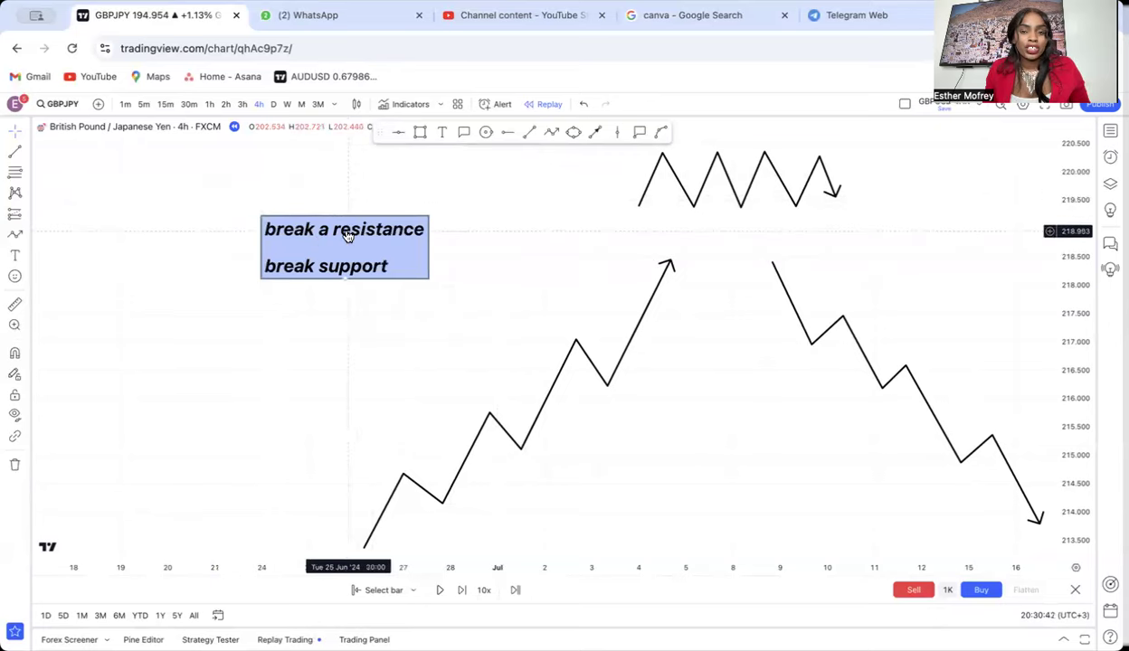
pyautogui.moveTo(347, 235); pyautogui.dragTo(584, 254)
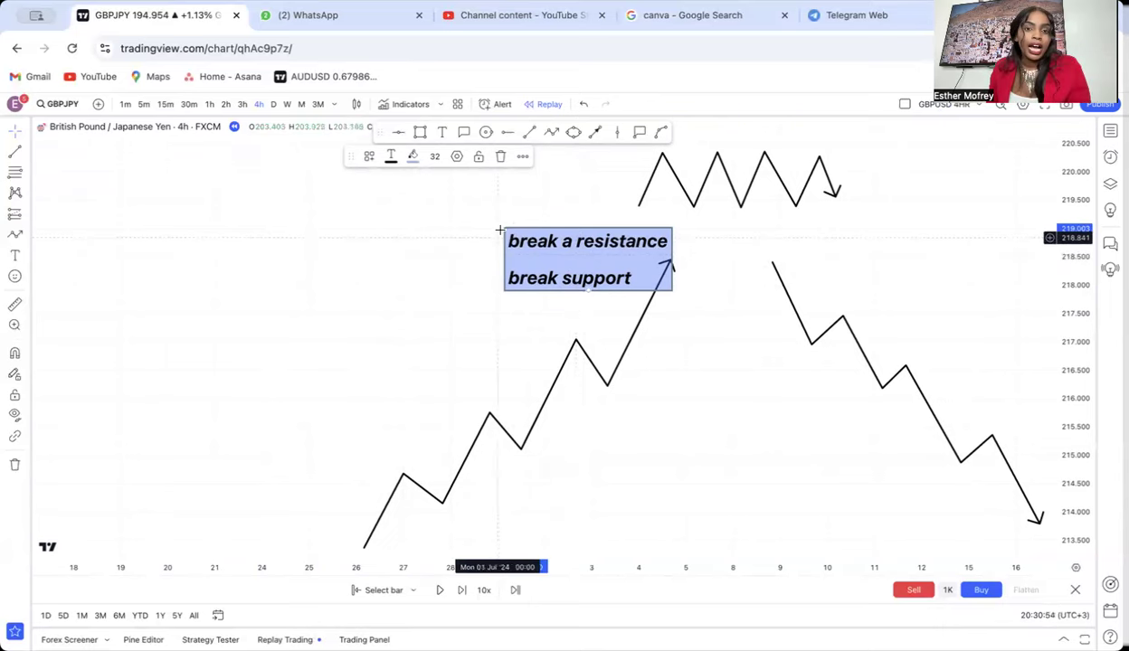
pyautogui.moveTo(579, 237); pyautogui.dragTo(613, 258)
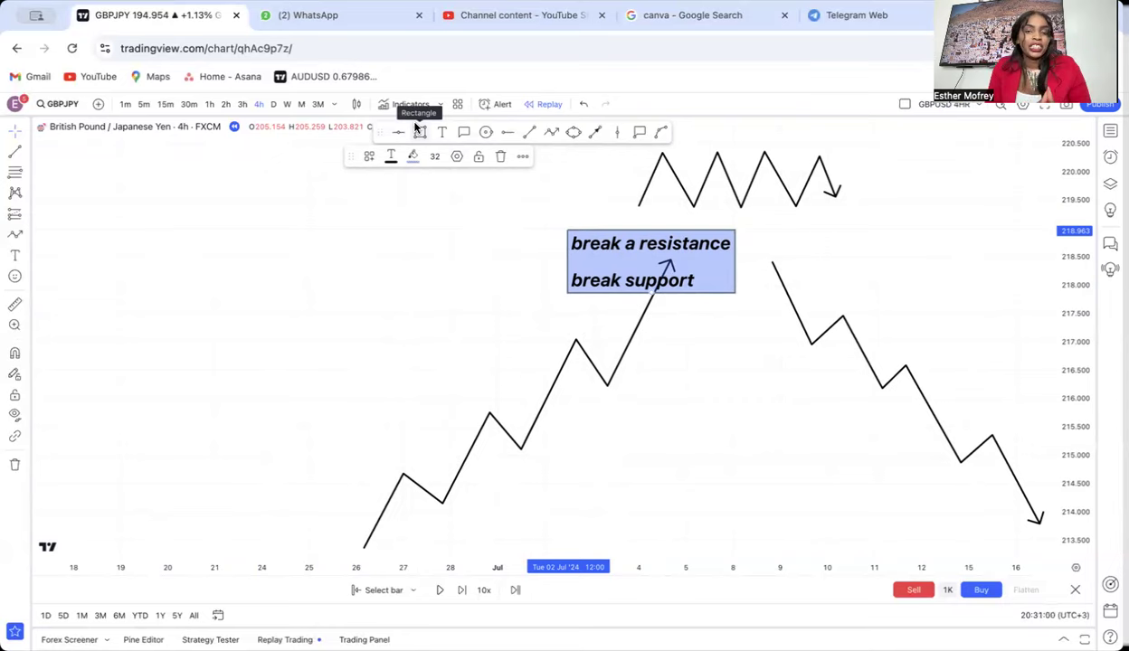
# Mark the lower swing highs of the candle uptrend with horizontal rays at 201.647, 202.693 and 203.577.
pyautogui.moveTo(570, 450); pyautogui.dragTo(594, 134)
pyautogui.scroll(-5, 633, 294)
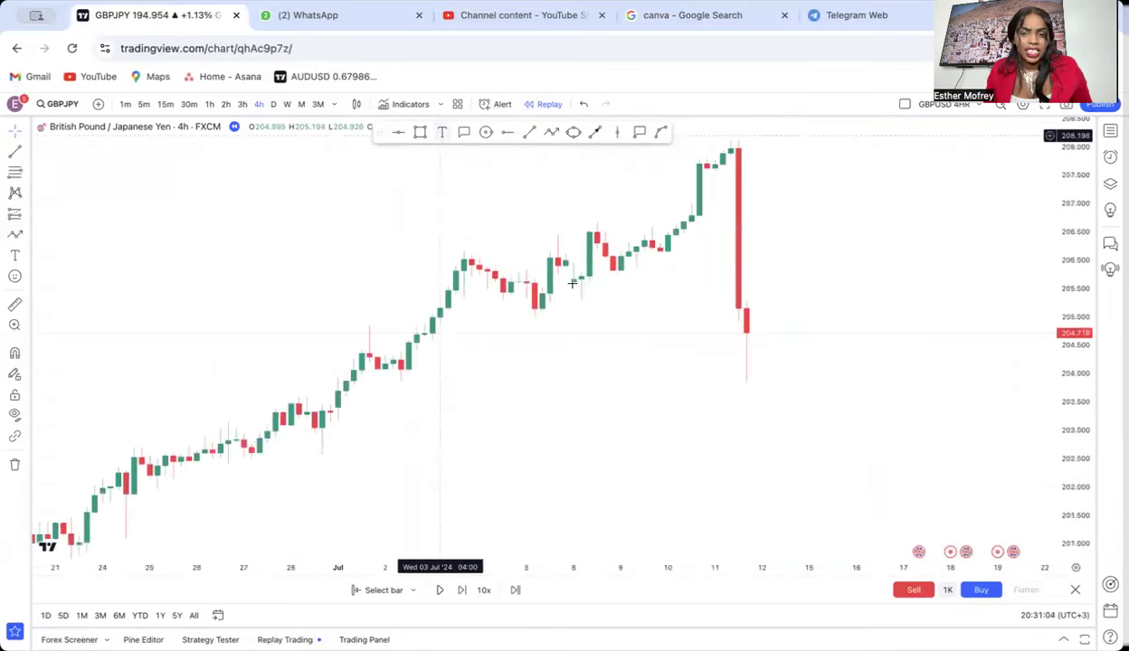
pyautogui.scroll(-3, 632, 295)
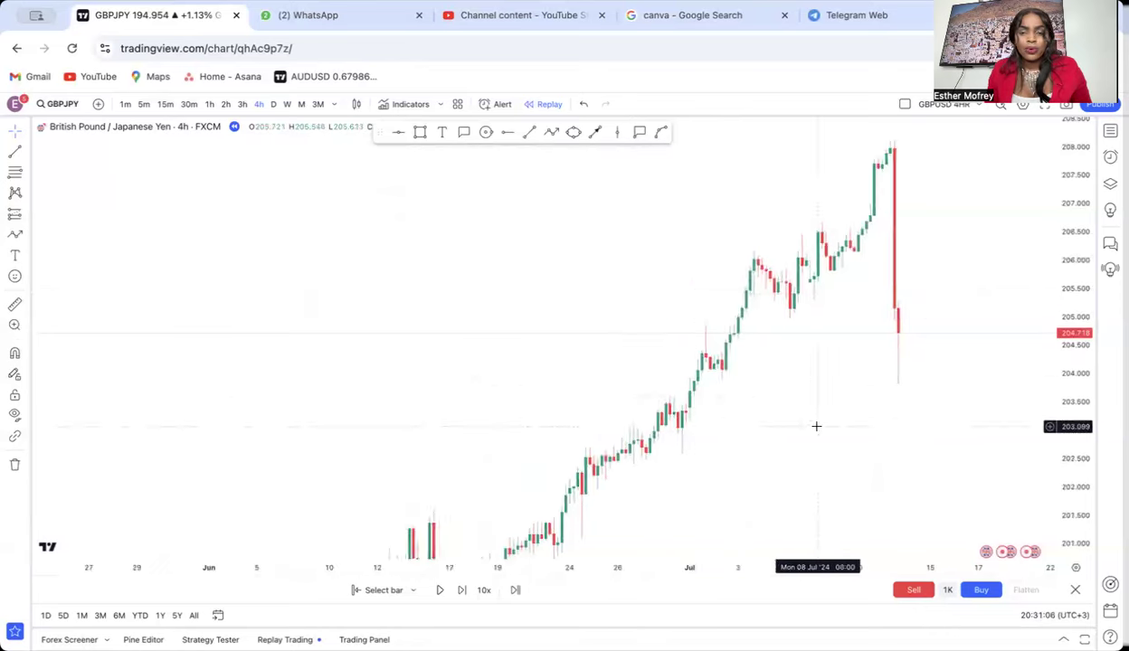
pyautogui.moveTo(814, 426); pyautogui.dragTo(615, 353)
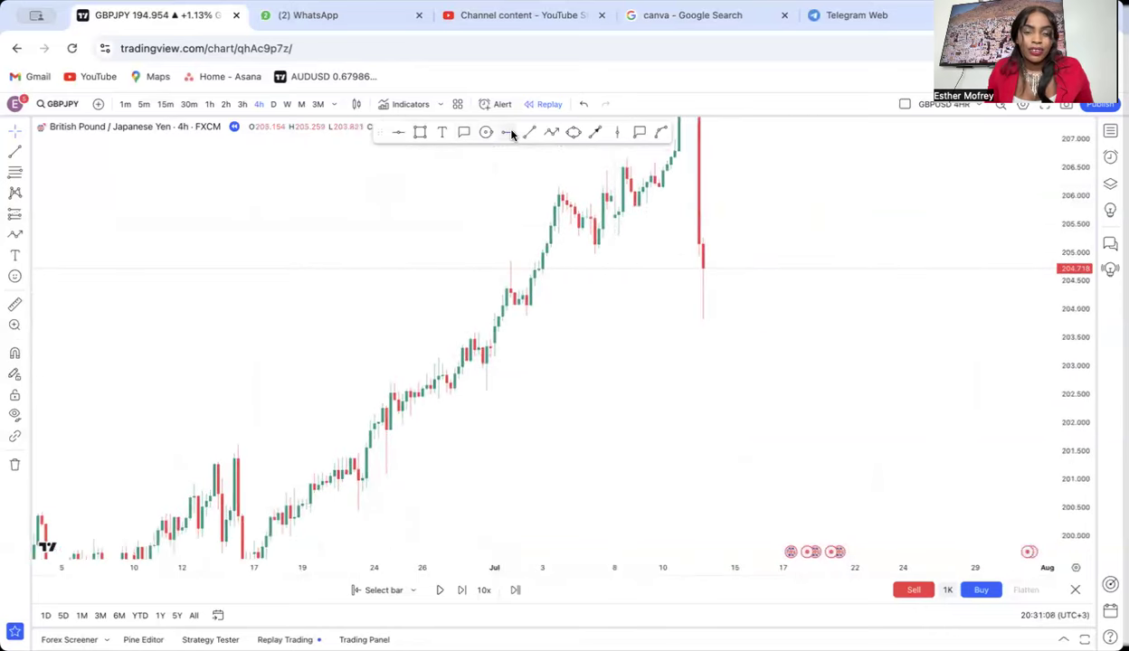
pyautogui.click(200, 443)
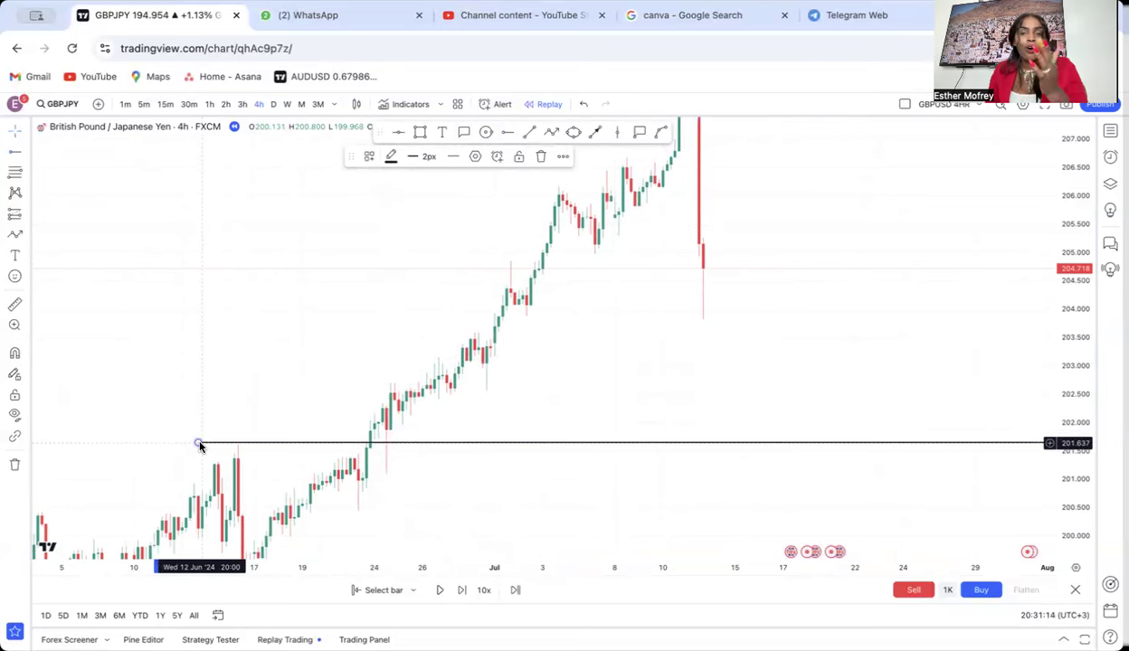
pyautogui.click(505, 132)
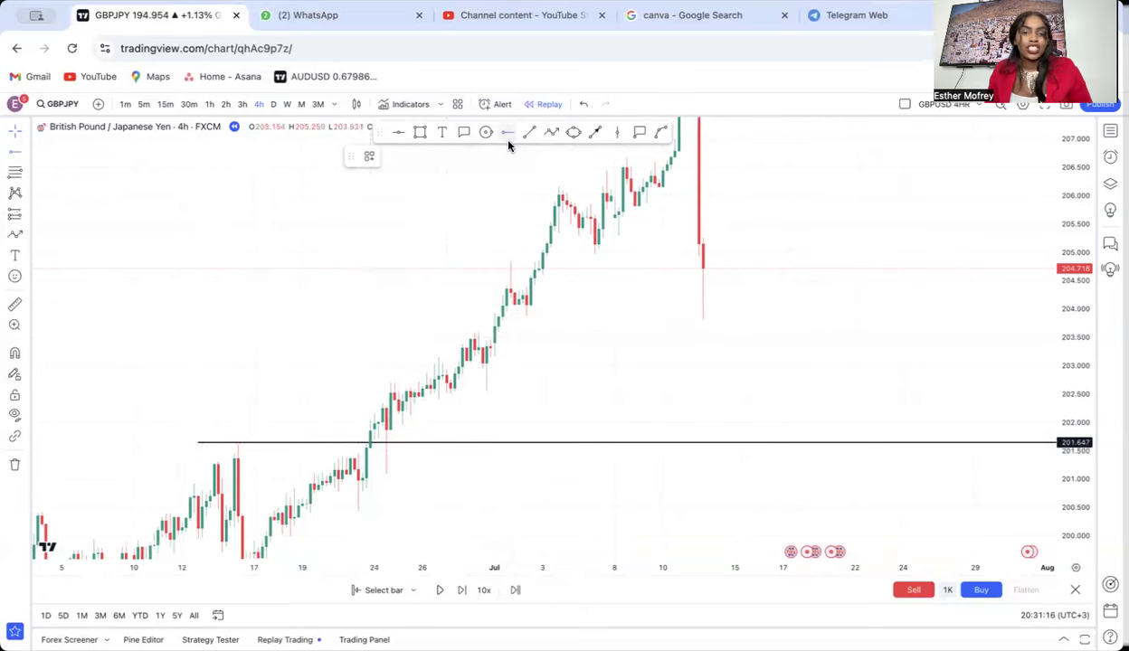
pyautogui.click(346, 383)
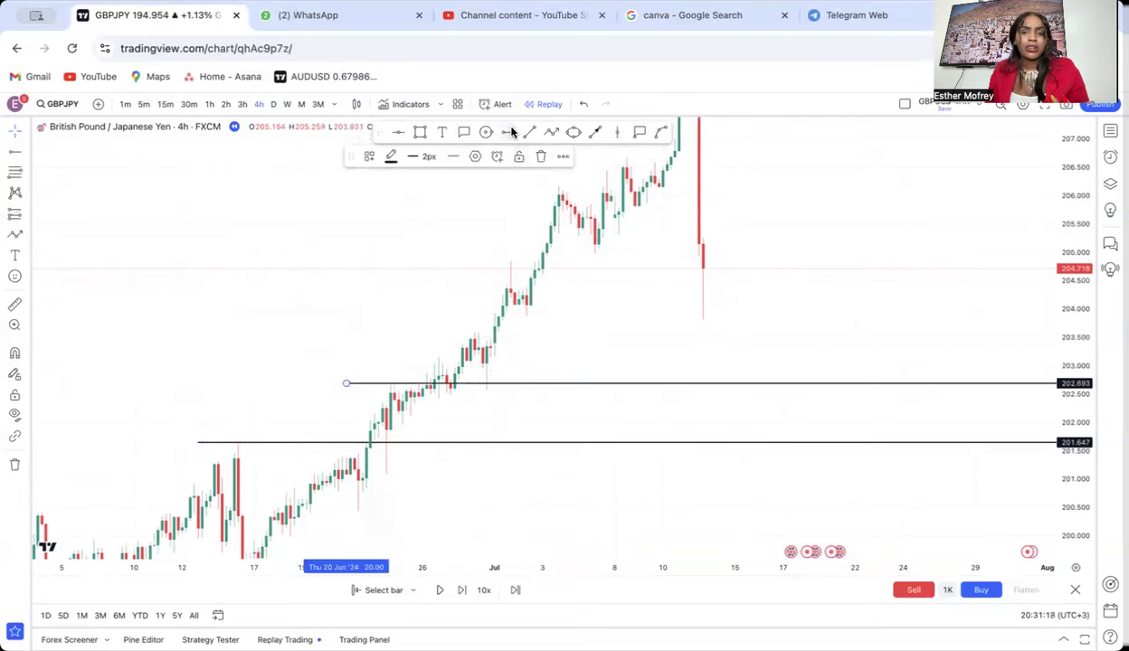
pyautogui.click(390, 334)
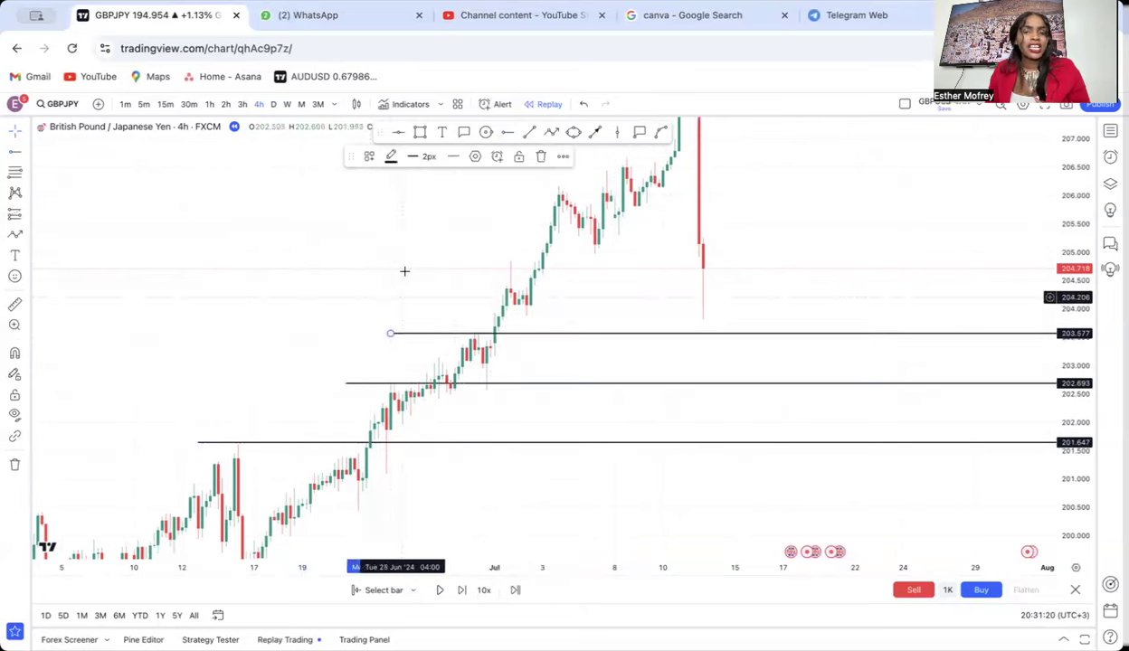
# Mark the upper swing highs of the candle uptrend with horizontal rays at 204.897, 206.146, 206.684 and 208.086.
pyautogui.click(505, 132)
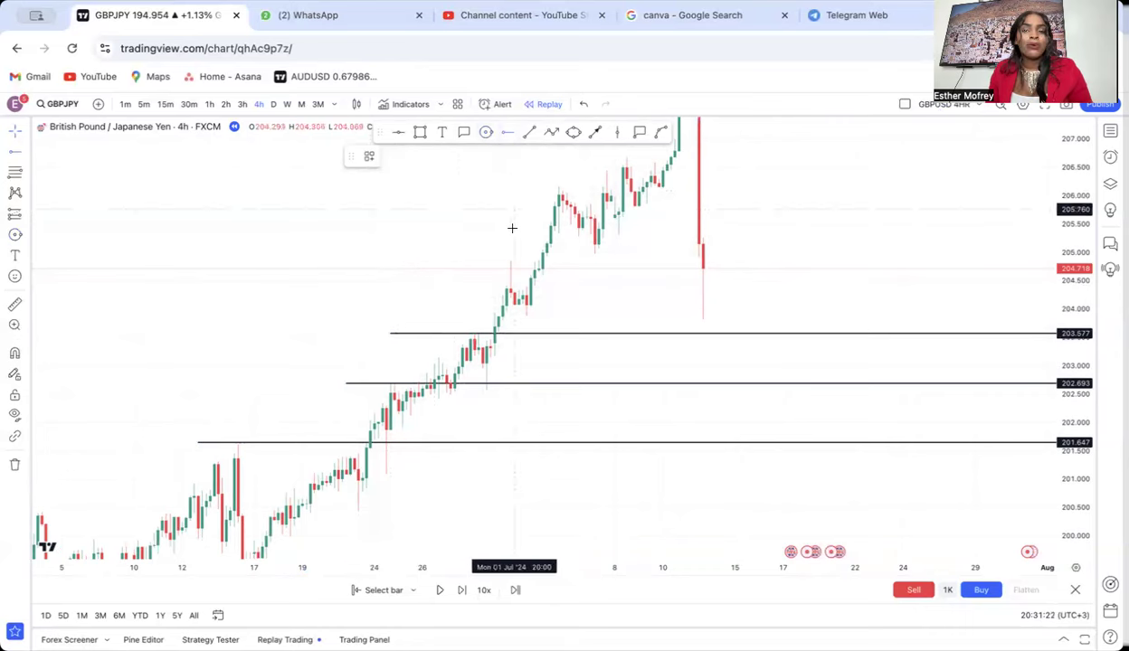
pyautogui.click(459, 257)
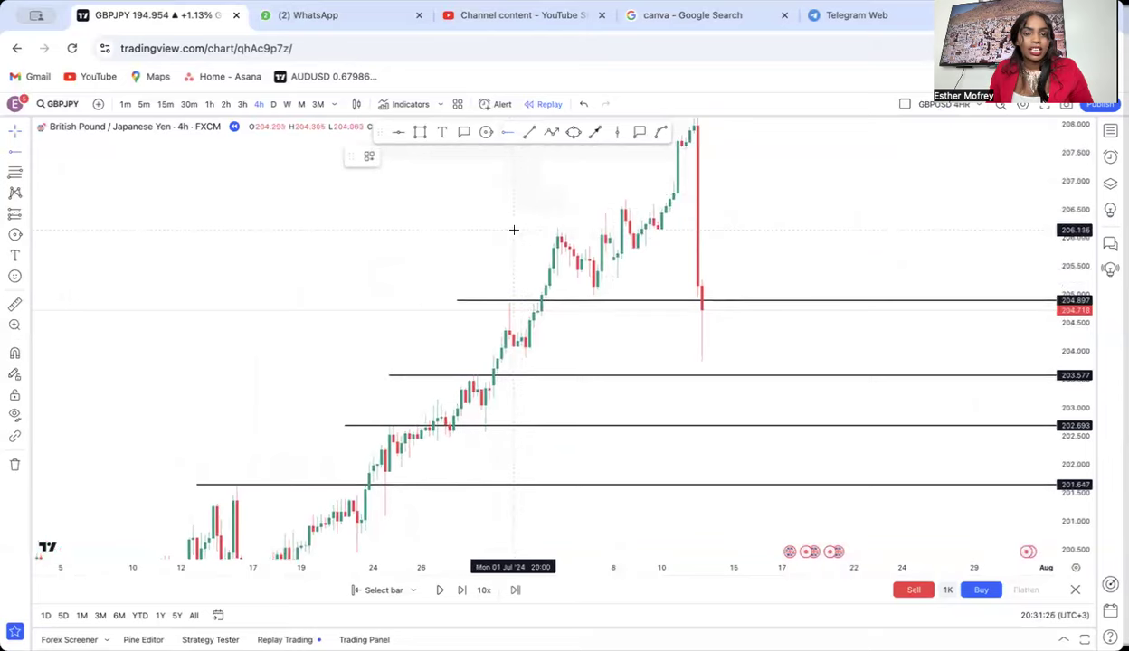
pyautogui.click(513, 229)
pyautogui.click(504, 132)
pyautogui.click(577, 198)
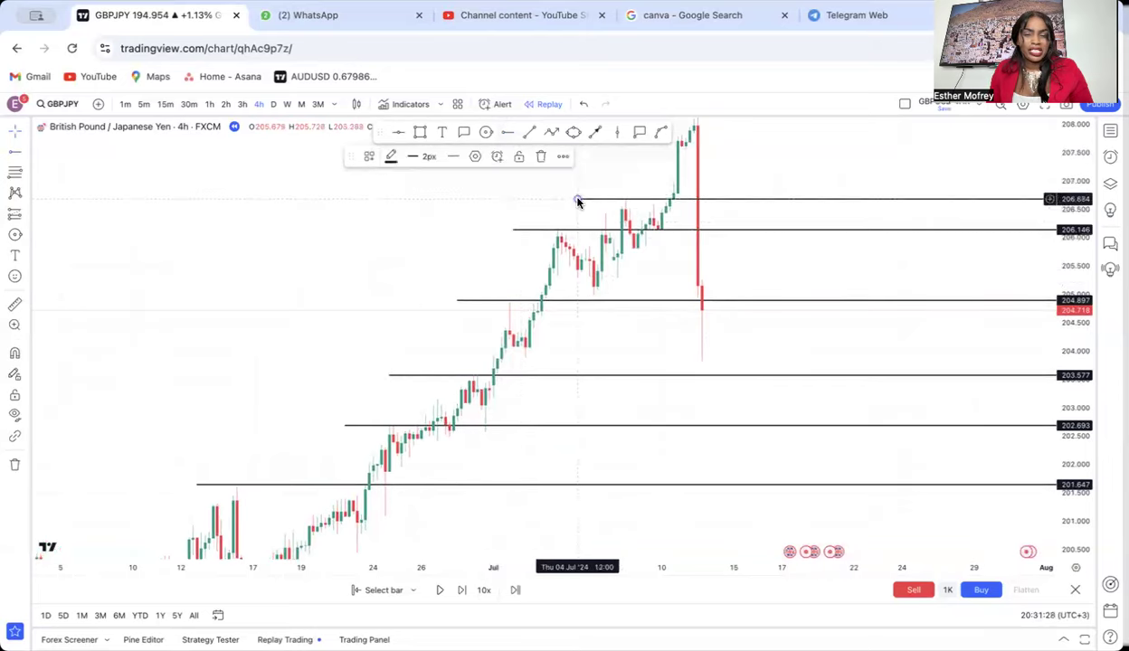
pyautogui.moveTo(775, 158); pyautogui.dragTo(647, 210)
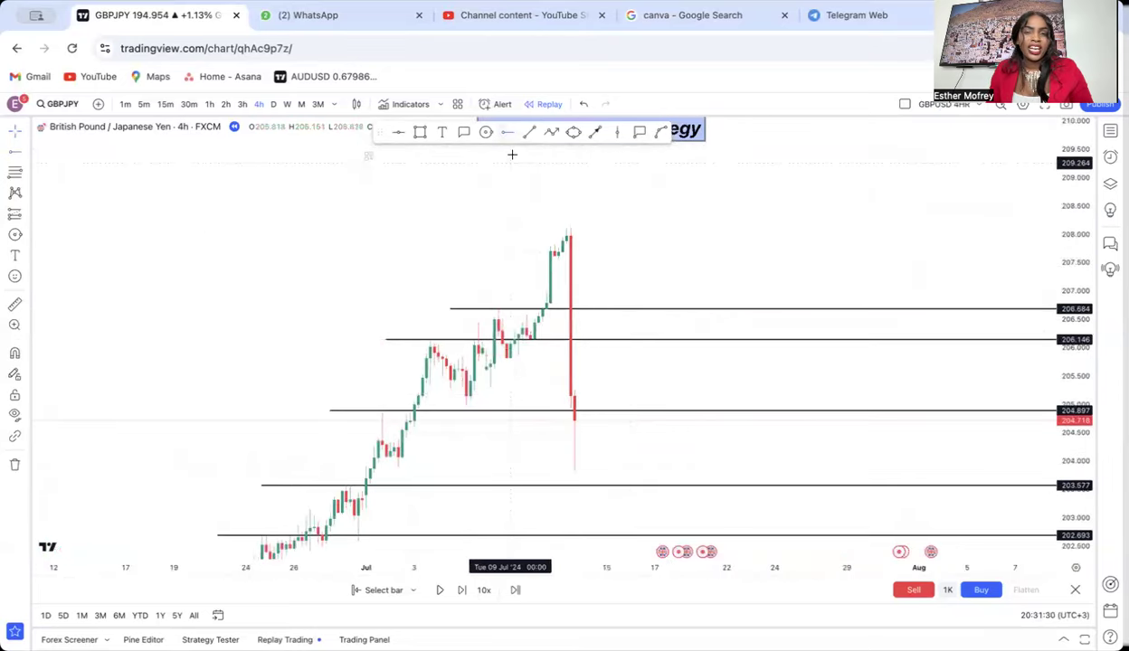
pyautogui.click(485, 231)
# Mark the swing lows of the candle uptrend with horizontal rays at 205.009, 203.963 and 202.328.
pyautogui.moveTo(700, 325); pyautogui.dragTo(763, 263)
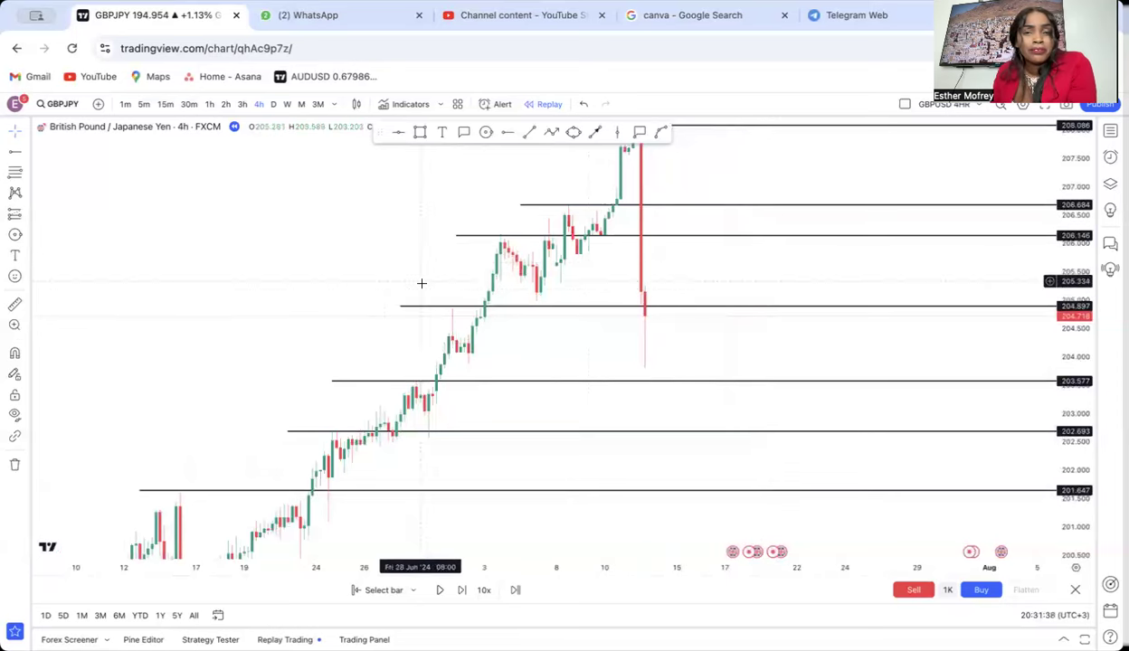
pyautogui.click(508, 134)
pyautogui.click(519, 300)
pyautogui.click(448, 359)
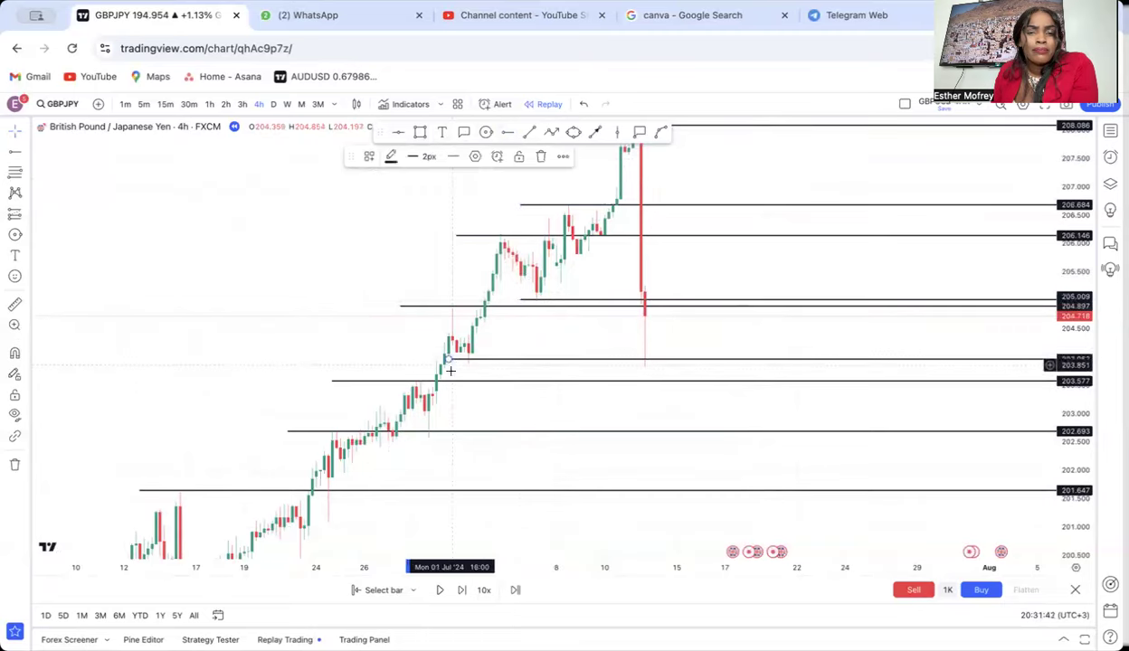
pyautogui.click(506, 132)
pyautogui.click(360, 453)
# Move the horizontal ray at 203.577 down to 202.389.
pyautogui.moveTo(447, 437); pyautogui.dragTo(822, 302)
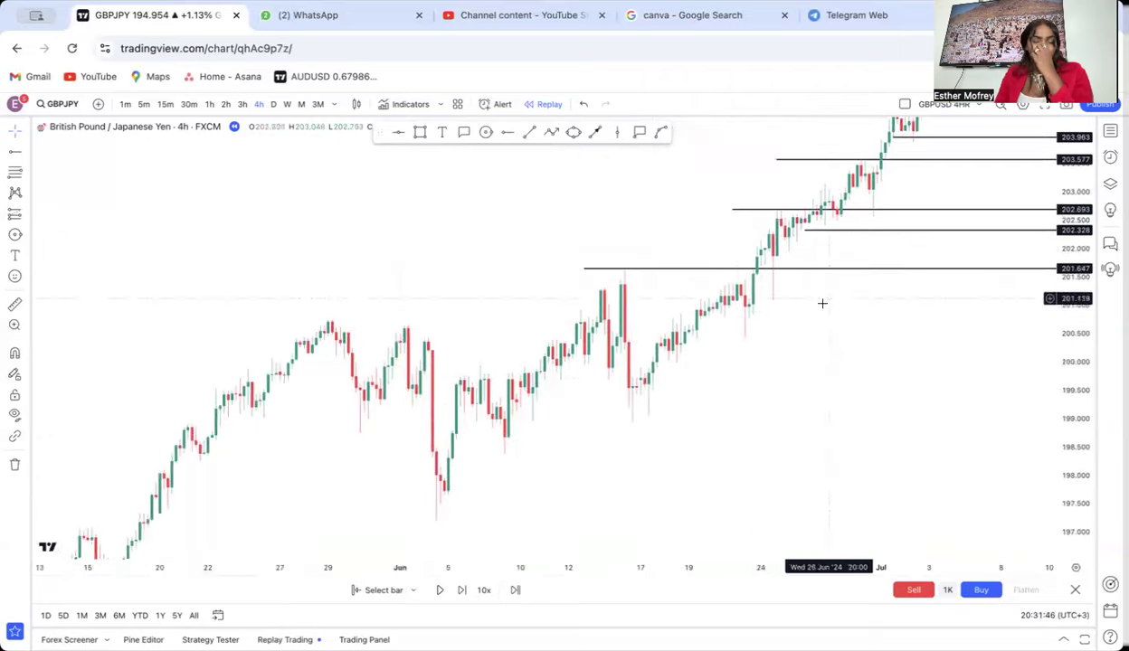
pyautogui.moveTo(783, 424); pyautogui.dragTo(559, 453)
pyautogui.moveTo(669, 377); pyautogui.dragTo(695, 446)
pyautogui.moveTo(792, 227); pyautogui.dragTo(724, 289)
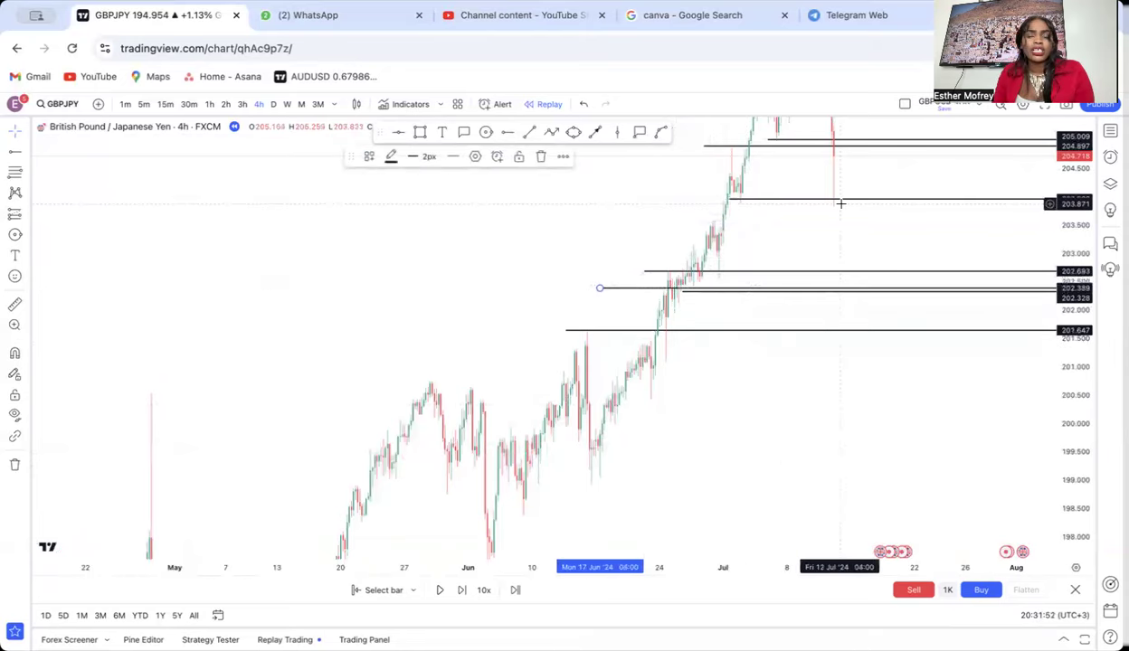
# Review the marked levels up to the recent high and the sketched trend paths with their text note.
pyautogui.moveTo(798, 223); pyautogui.dragTo(750, 488)
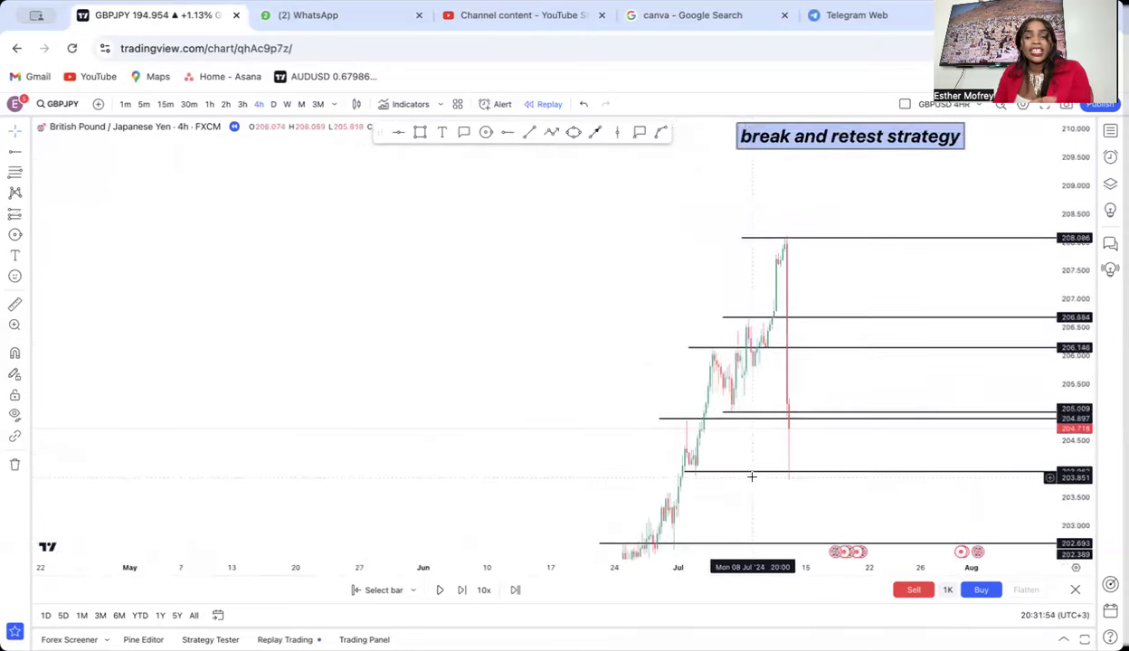
pyautogui.moveTo(665, 277)
pyautogui.mouseDown()
pyautogui.moveTo(680, 464)
pyautogui.moveTo(670, 408)
pyautogui.moveTo(783, 550)
pyautogui.moveTo(741, 237)
pyautogui.moveTo(615, 492)
pyautogui.moveTo(625, 382)
pyautogui.moveTo(667, 378)
pyautogui.moveTo(512, 411)
pyautogui.moveTo(861, 320)
pyautogui.mouseUp()
pyautogui.hscroll(5, 667, 378)
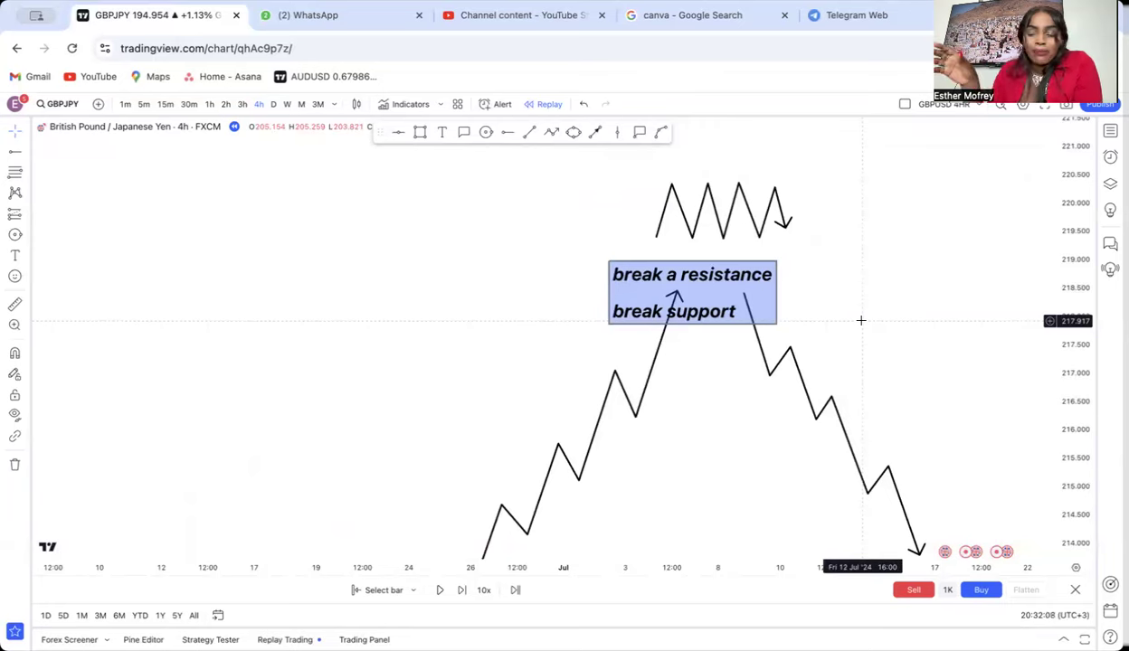
# Draw a tall rectangle as a candle body from about 219.887 to 216.891 and fill it green at 100% opacity.
pyautogui.click(422, 134)
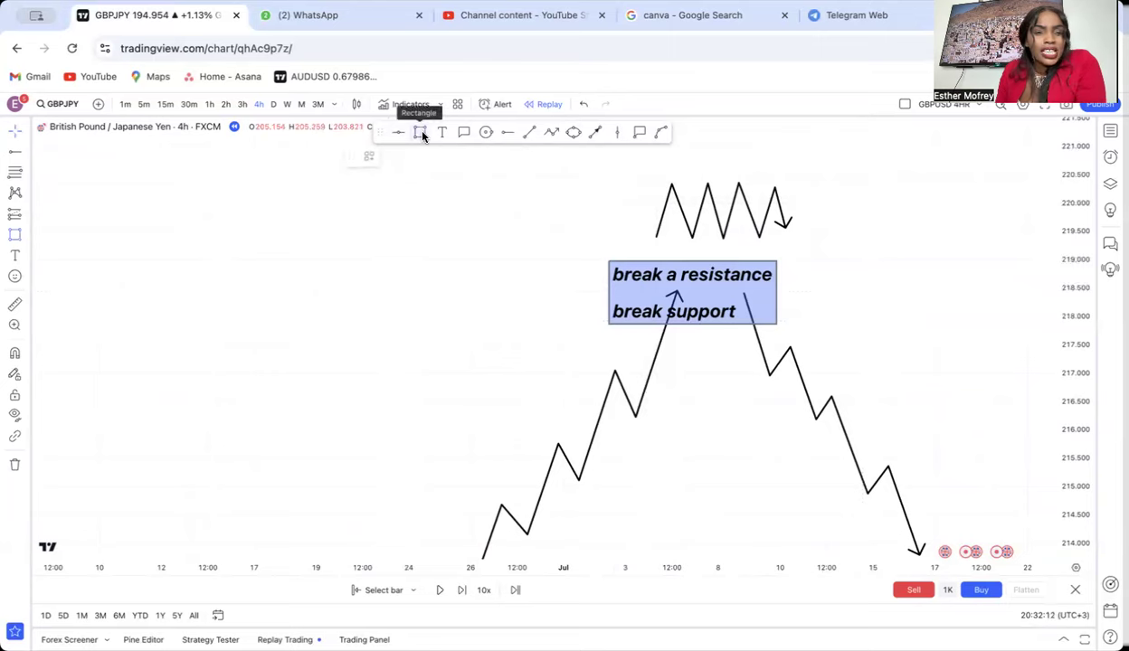
pyautogui.moveTo(213, 209)
pyautogui.mouseDown()
pyautogui.moveTo(285, 379)
pyautogui.moveTo(270, 360)
pyautogui.moveTo(264, 379)
pyautogui.mouseUp()
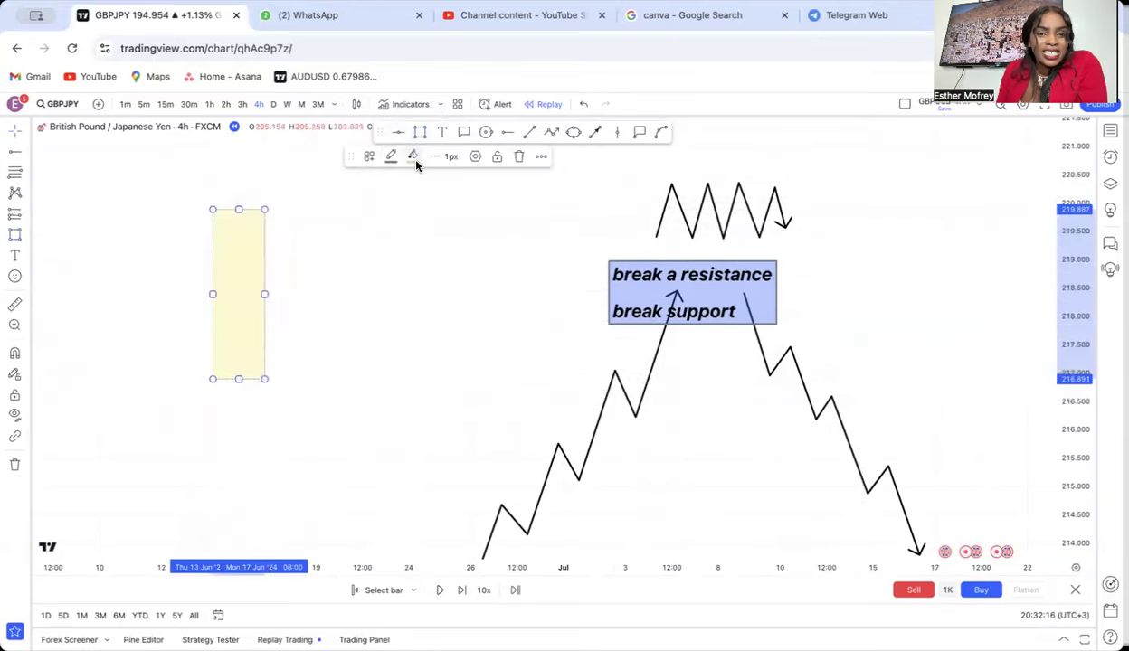
pyautogui.click(412, 156)
pyautogui.moveTo(441, 337); pyautogui.dragTo(523, 330)
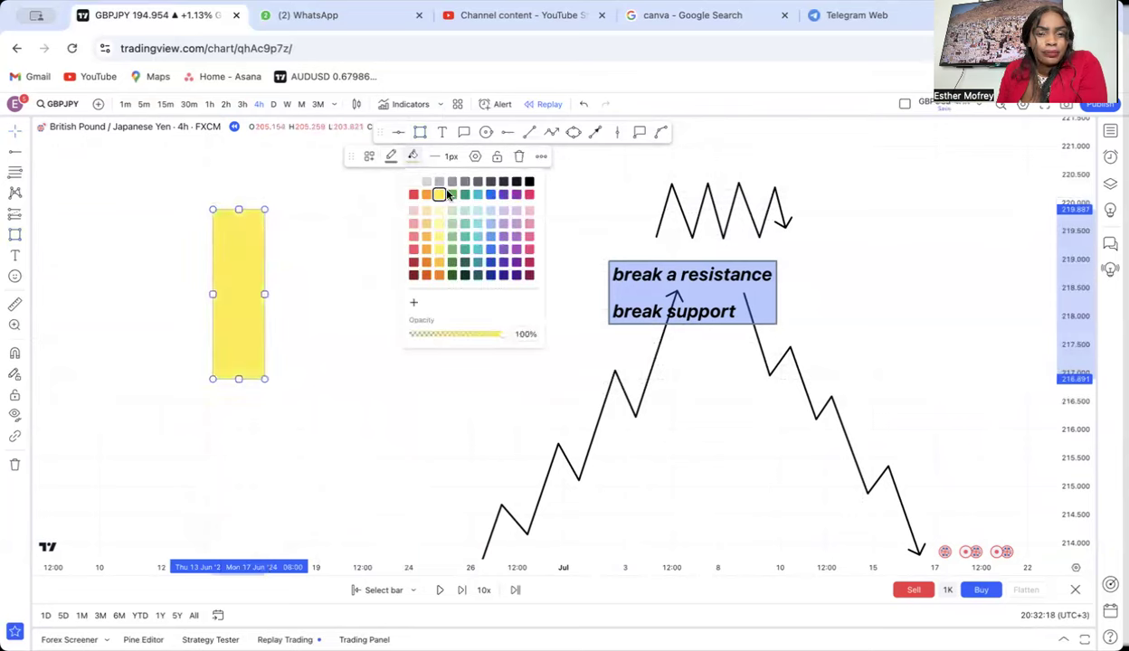
pyautogui.click(452, 194)
pyautogui.click(340, 196)
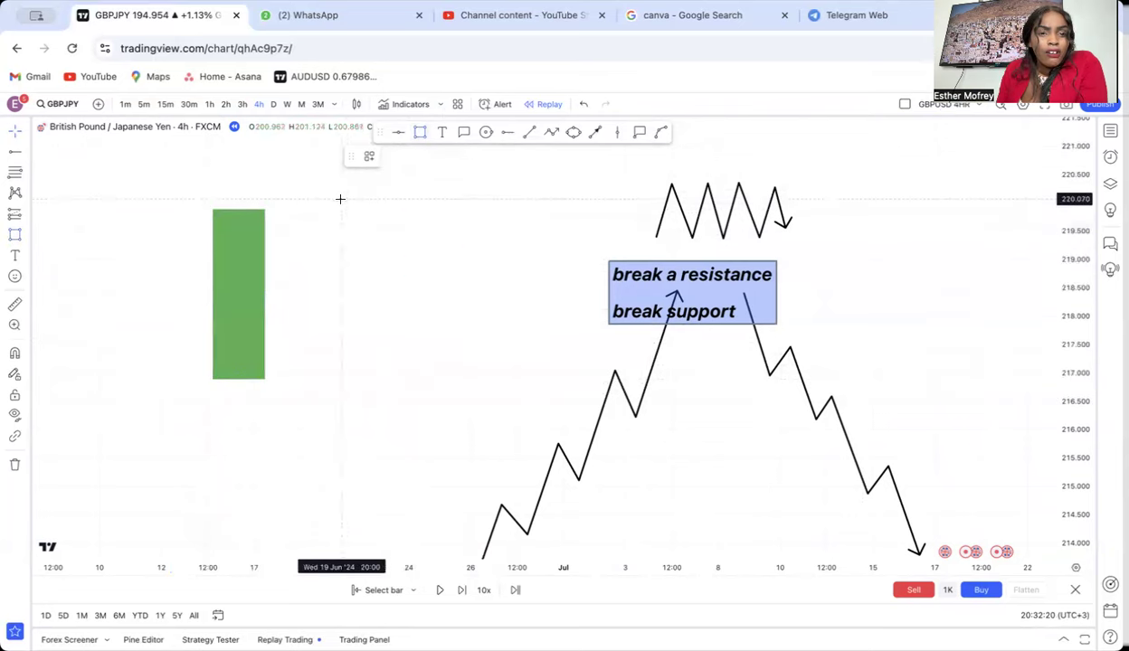
# Draw a shorter candle body beside the green one, from about 219.846 to 217.927, and fill it red.
pyautogui.moveTo(280, 211)
pyautogui.mouseDown()
pyautogui.moveTo(334, 235)
pyautogui.moveTo(342, 320)
pyautogui.mouseUp()
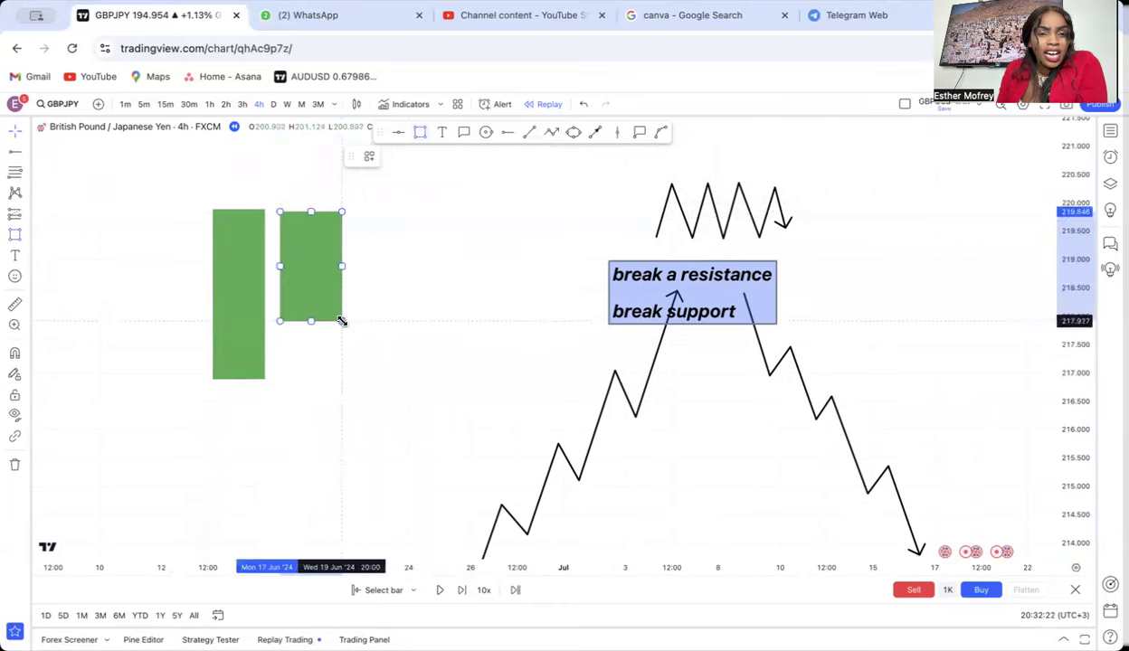
pyautogui.click(392, 155)
pyautogui.click(411, 192)
pyautogui.moveTo(410, 264); pyautogui.dragTo(557, 308)
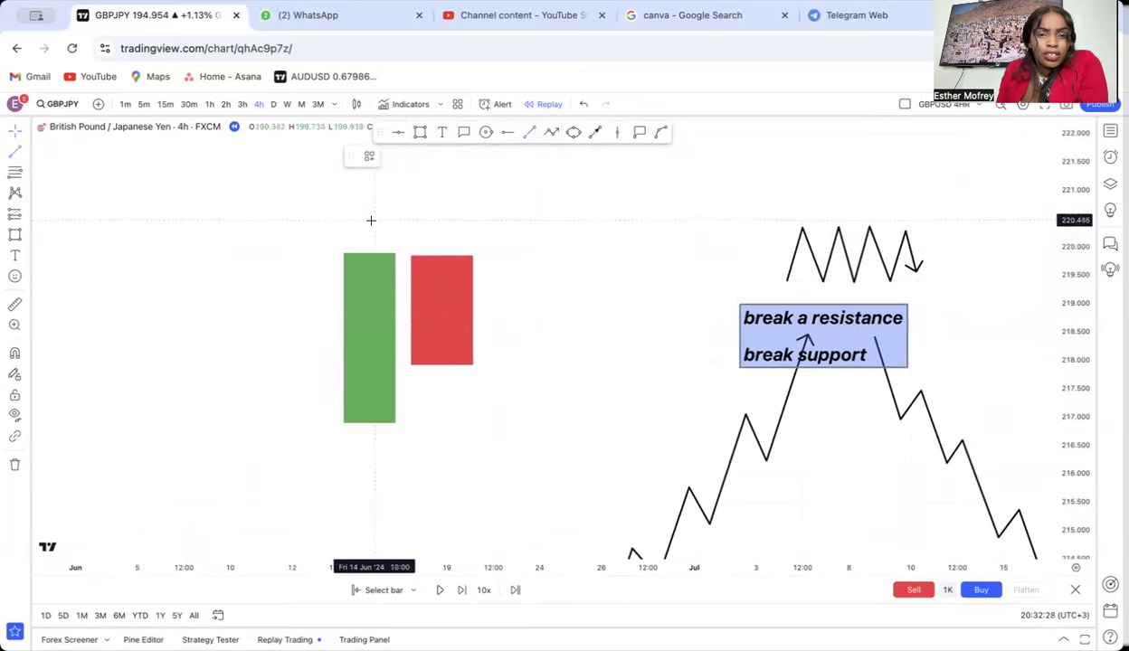
# Draw an upper wick on the green candle and mark its high with a horizontal ray at 220.517.
pyautogui.moveTo(369, 217); pyautogui.dragTo(369, 253)
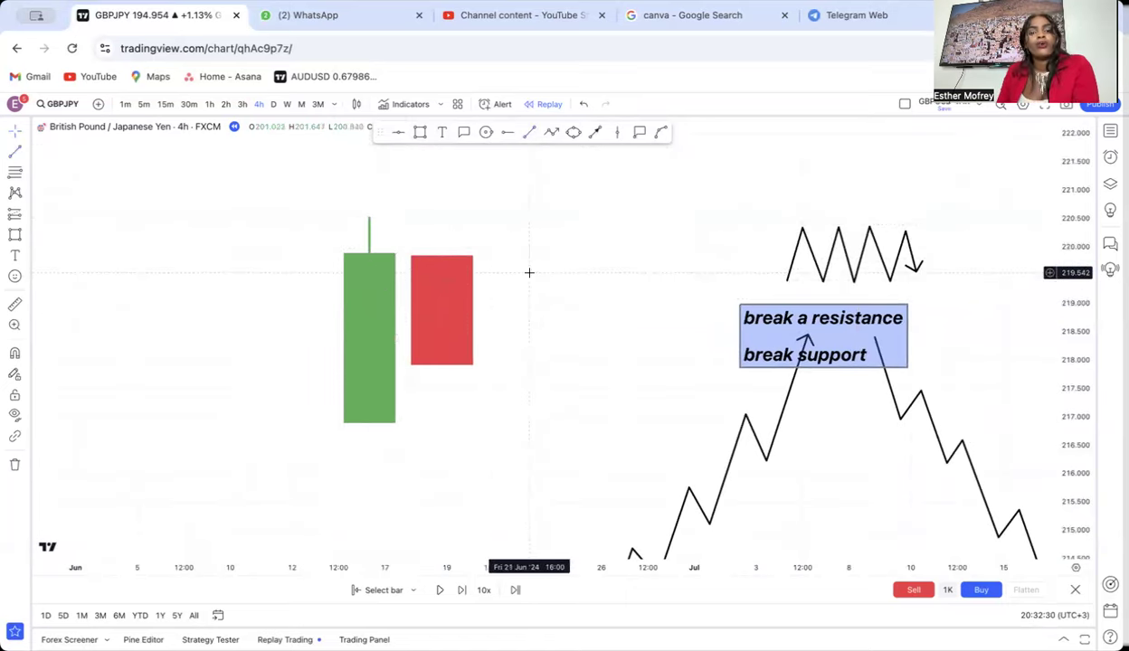
pyautogui.moveTo(529, 270); pyautogui.dragTo(479, 309)
pyautogui.click(505, 132)
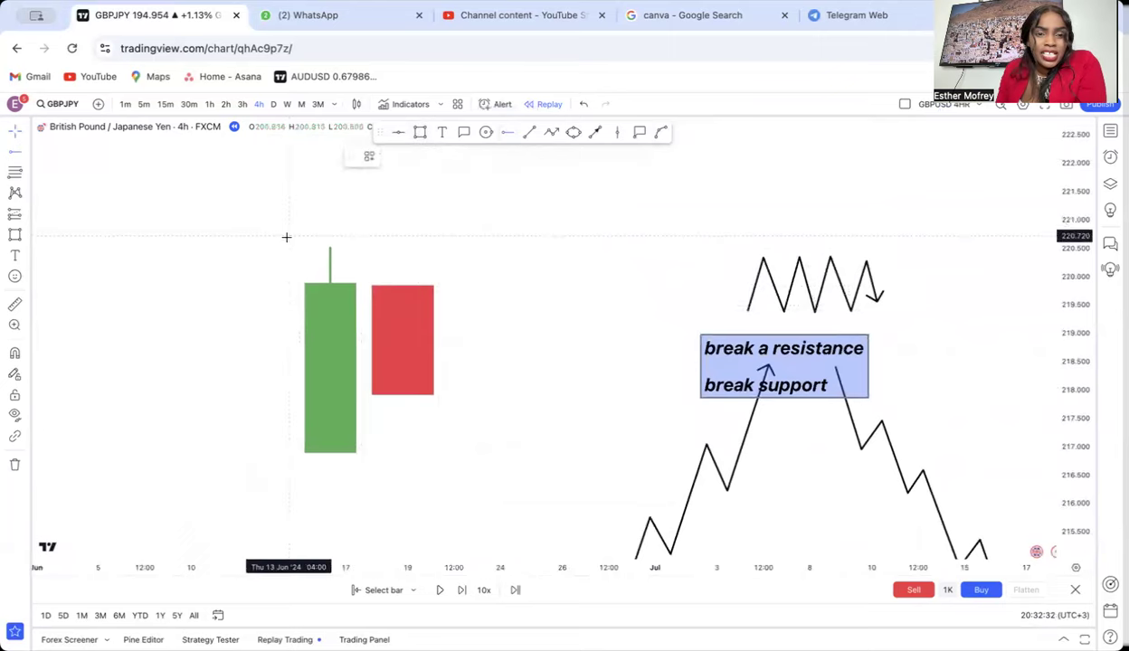
pyautogui.click(251, 247)
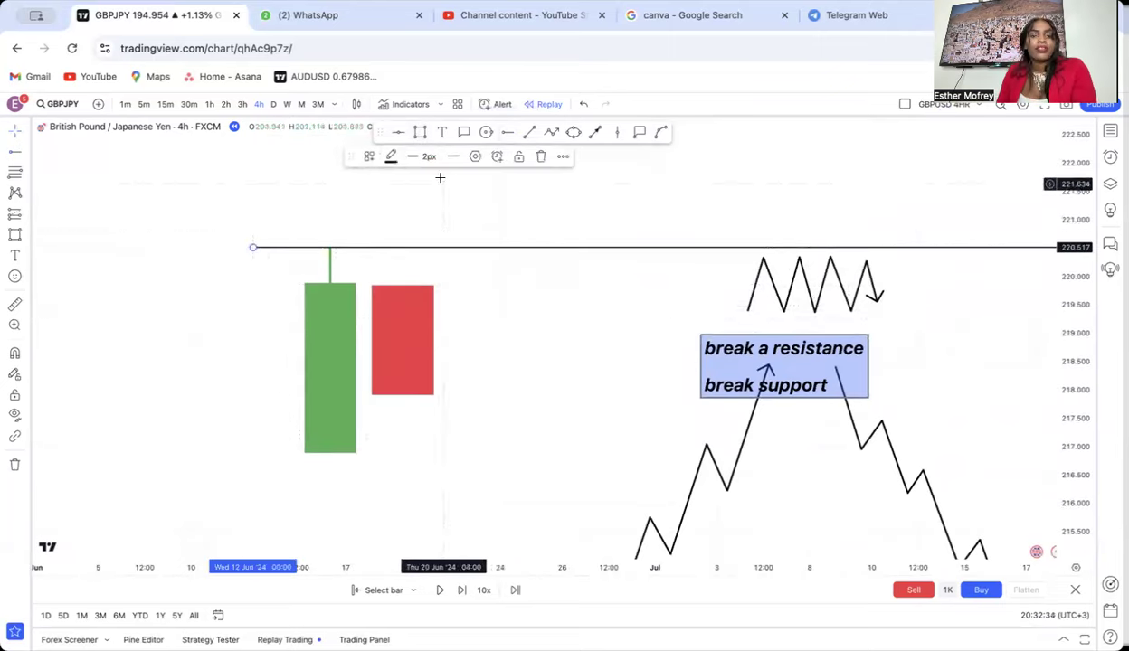
# Draw a small circle around the tip of the green candle's upper wick at the horizontal ray.
pyautogui.click(486, 132)
pyautogui.click(330, 244)
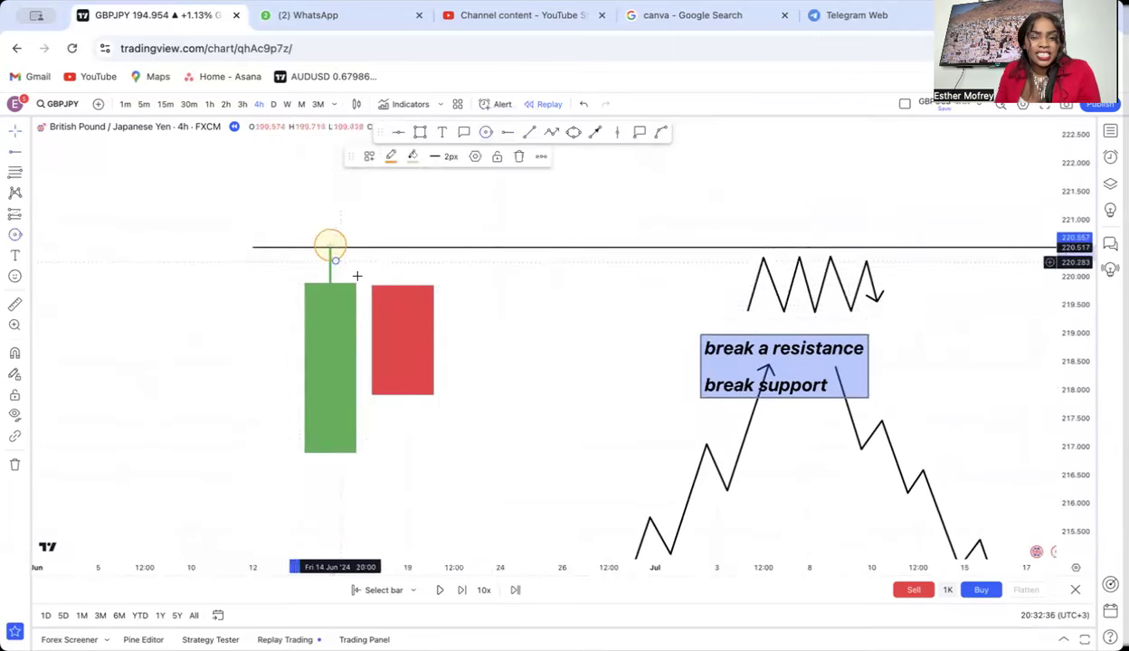
pyautogui.moveTo(571, 282); pyautogui.dragTo(394, 252)
# Draw a lower red candle body and, beside it, a green one spanning about 216.647 to 217.876.
pyautogui.click(419, 132)
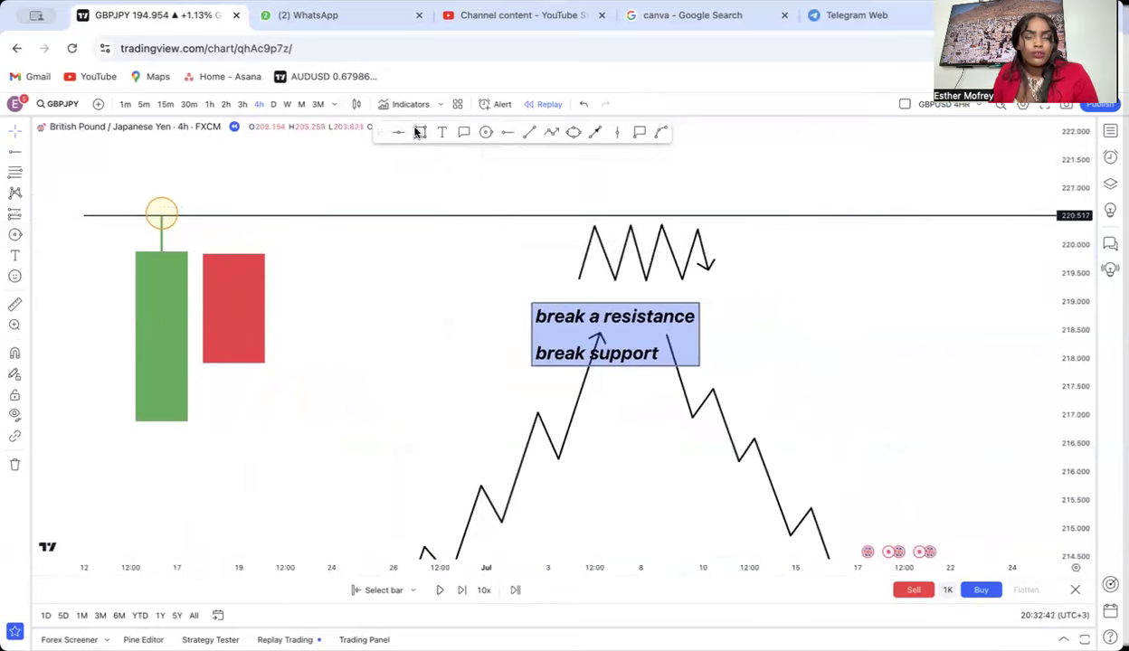
pyautogui.moveTo(353, 333); pyautogui.dragTo(415, 437)
pyautogui.moveTo(480, 401); pyautogui.dragTo(486, 389)
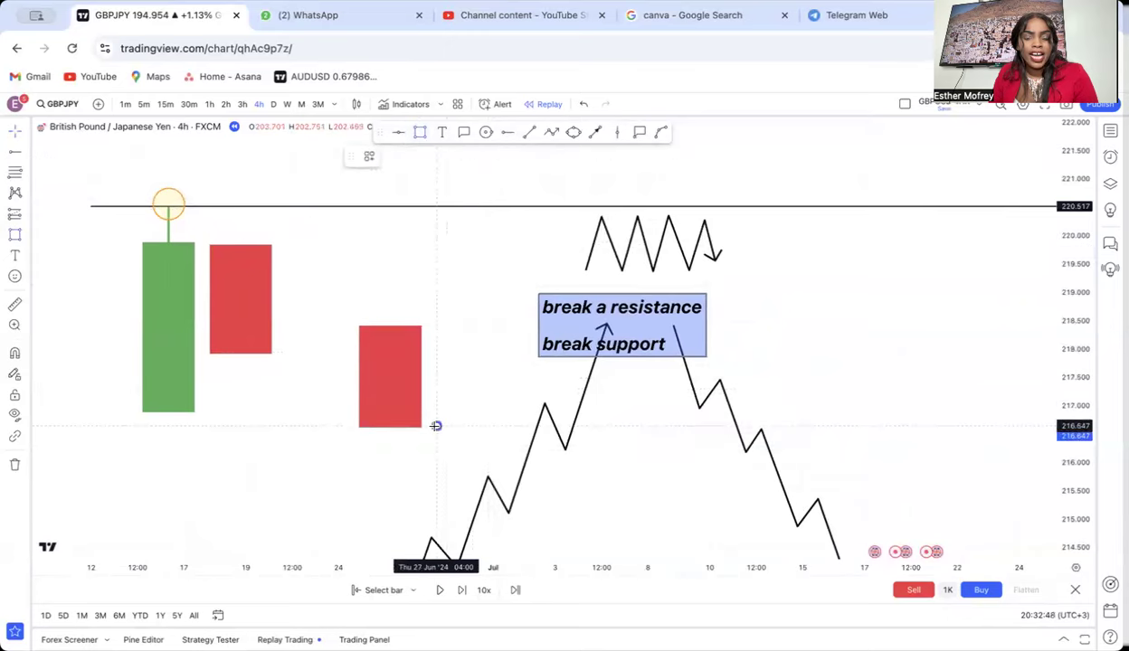
pyautogui.moveTo(436, 425); pyautogui.dragTo(509, 357)
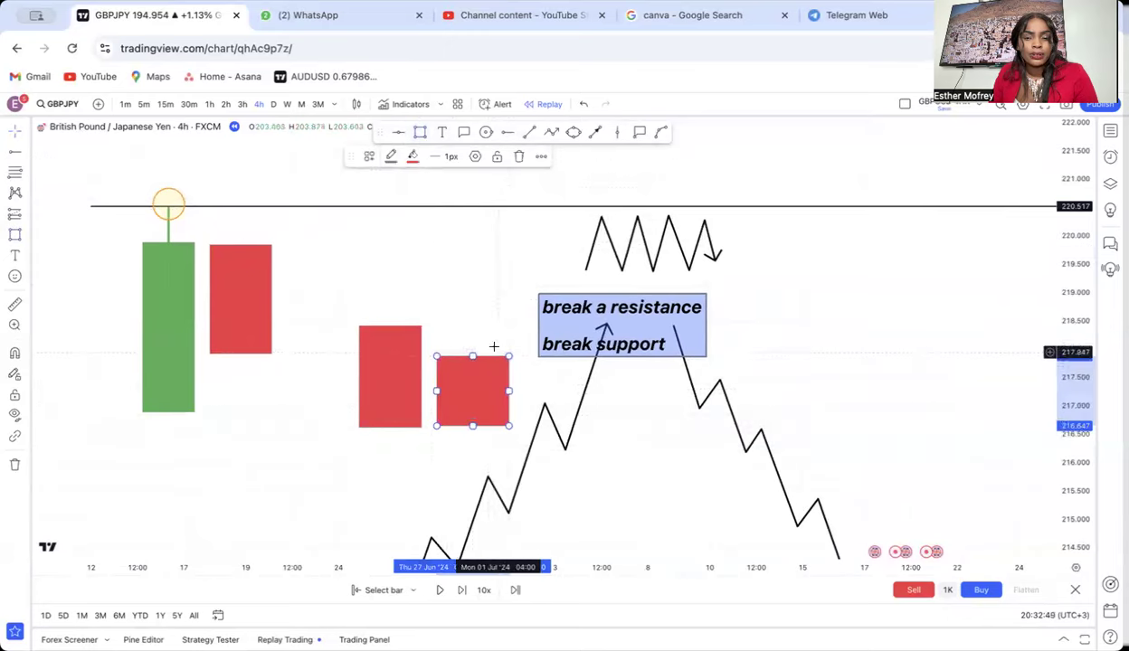
pyautogui.click(412, 156)
pyautogui.click(451, 194)
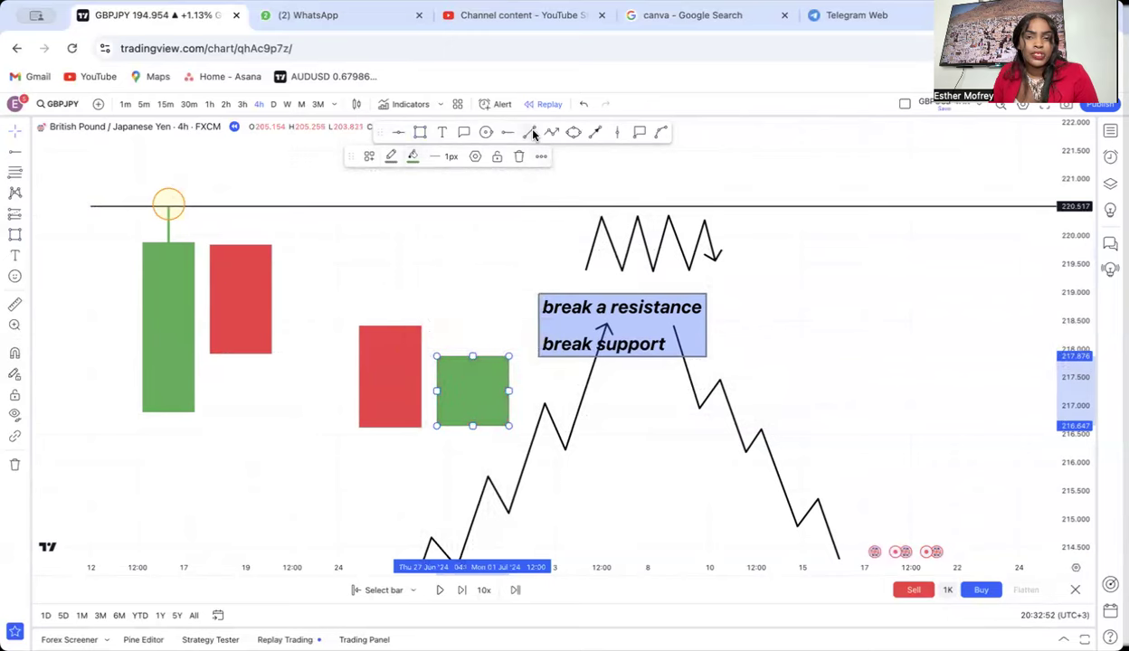
# Draw a lower wick on the second red candle from about 217.125 to 216.190 and colour it red.
pyautogui.moveTo(394, 400); pyautogui.dragTo(395, 451)
pyautogui.click(390, 156)
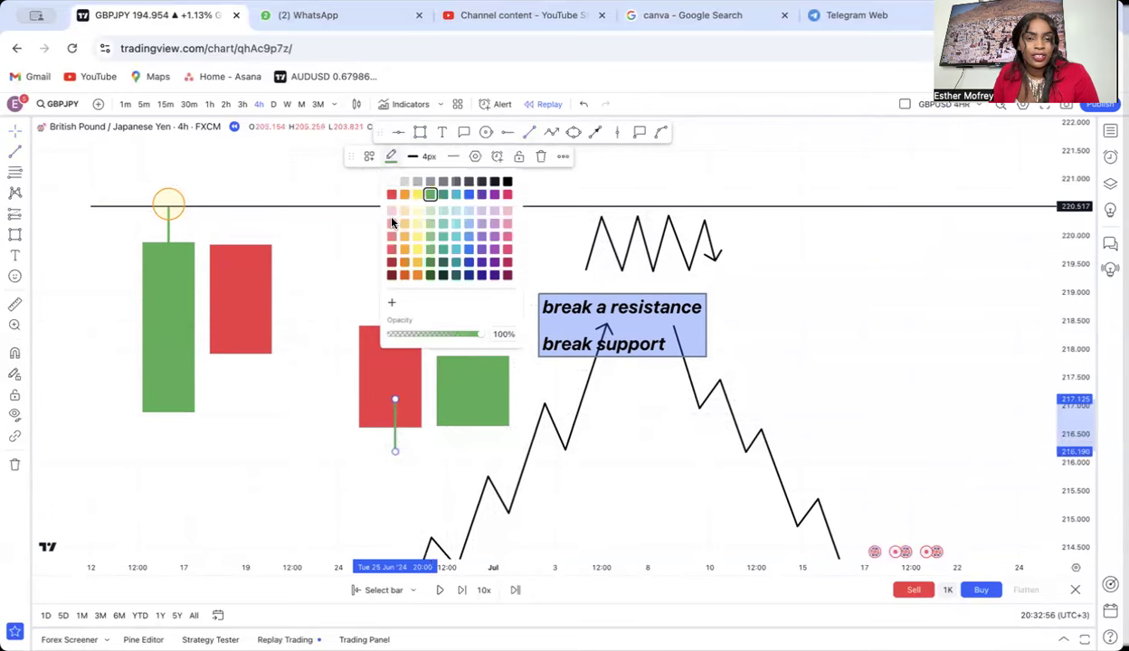
pyautogui.click(389, 195)
pyautogui.click(481, 289)
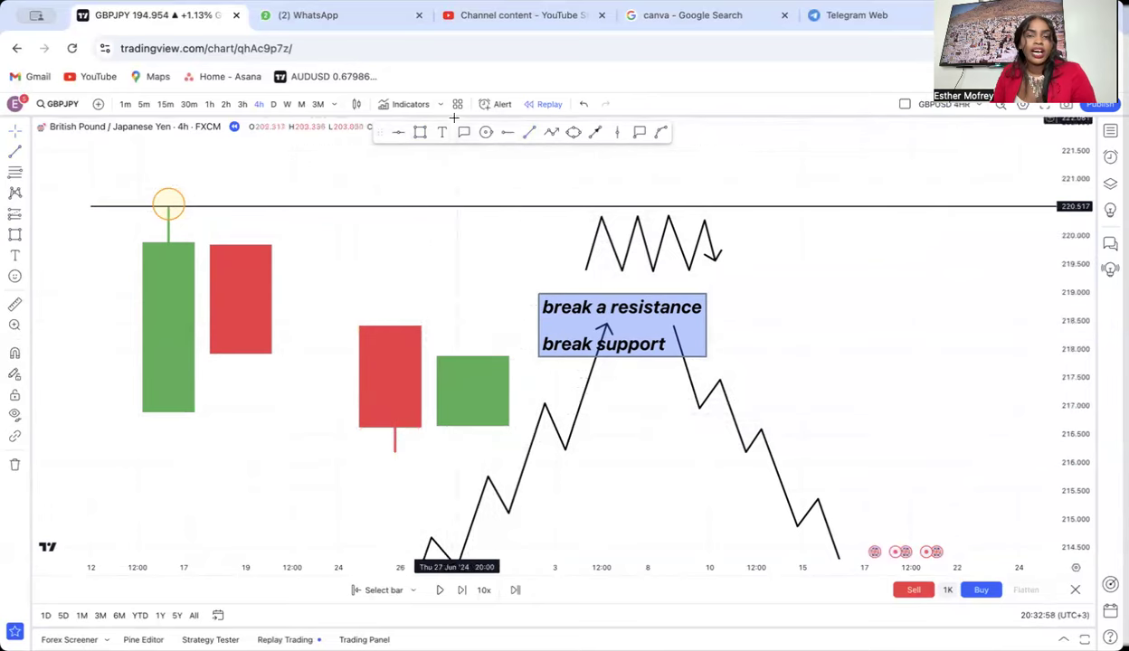
# Mark the second red candle's low with a horizontal ray at 216.180 and circle the tip of its lower wick.
pyautogui.click(508, 133)
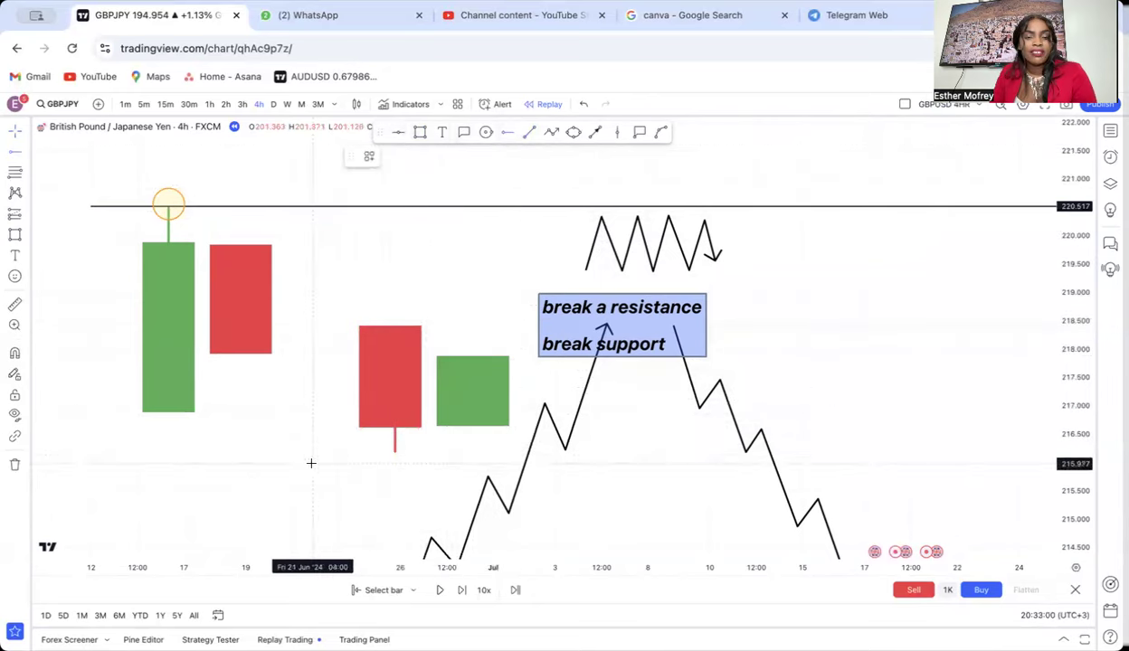
pyautogui.click(316, 453)
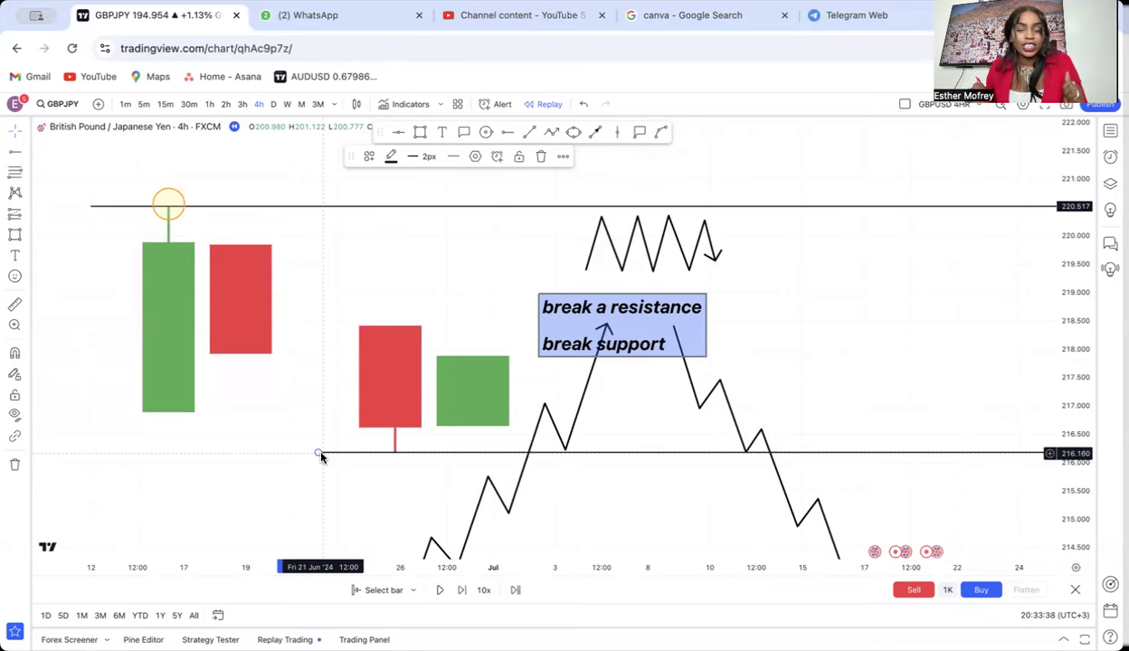
pyautogui.click(319, 453)
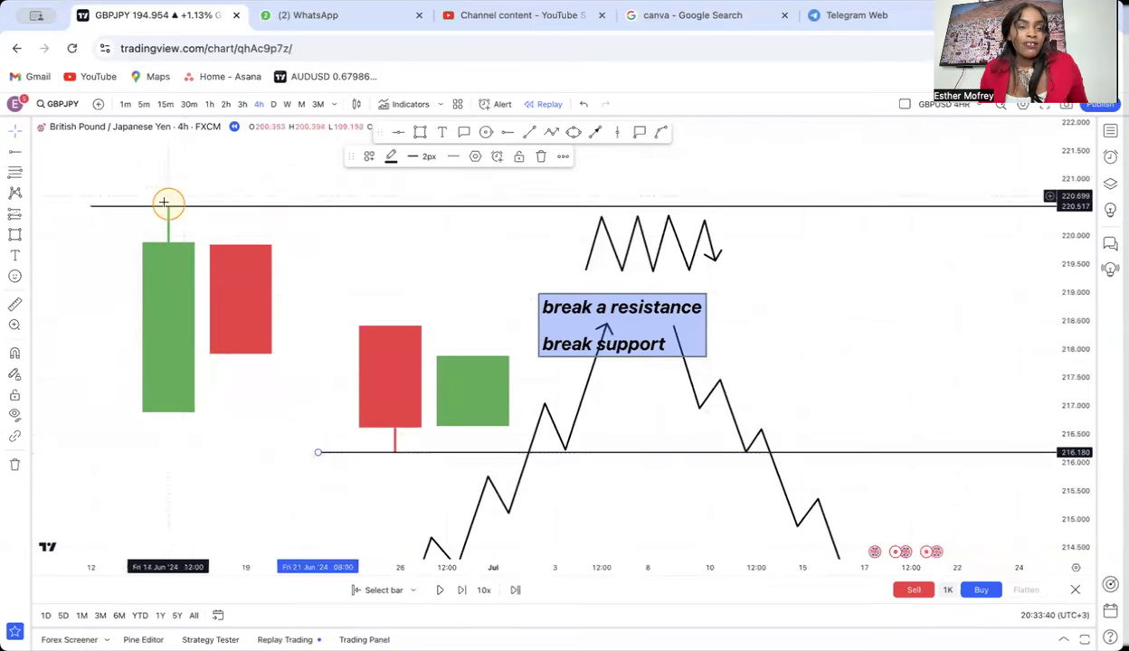
pyautogui.click(486, 133)
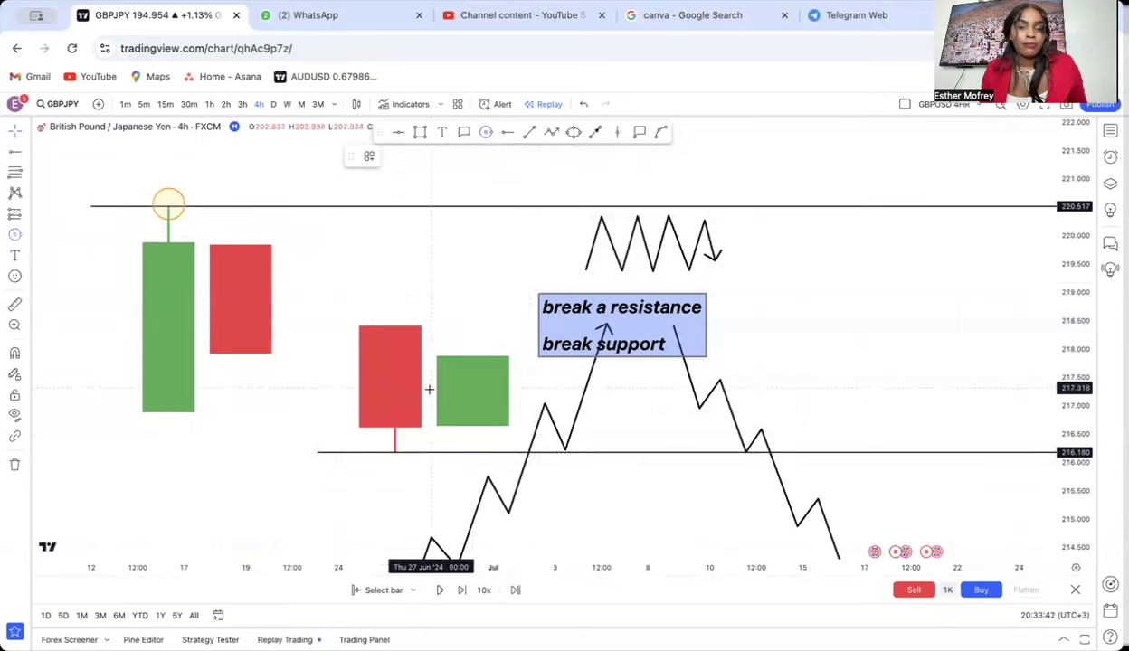
pyautogui.moveTo(399, 450); pyautogui.dragTo(401, 461)
pyautogui.click(447, 494)
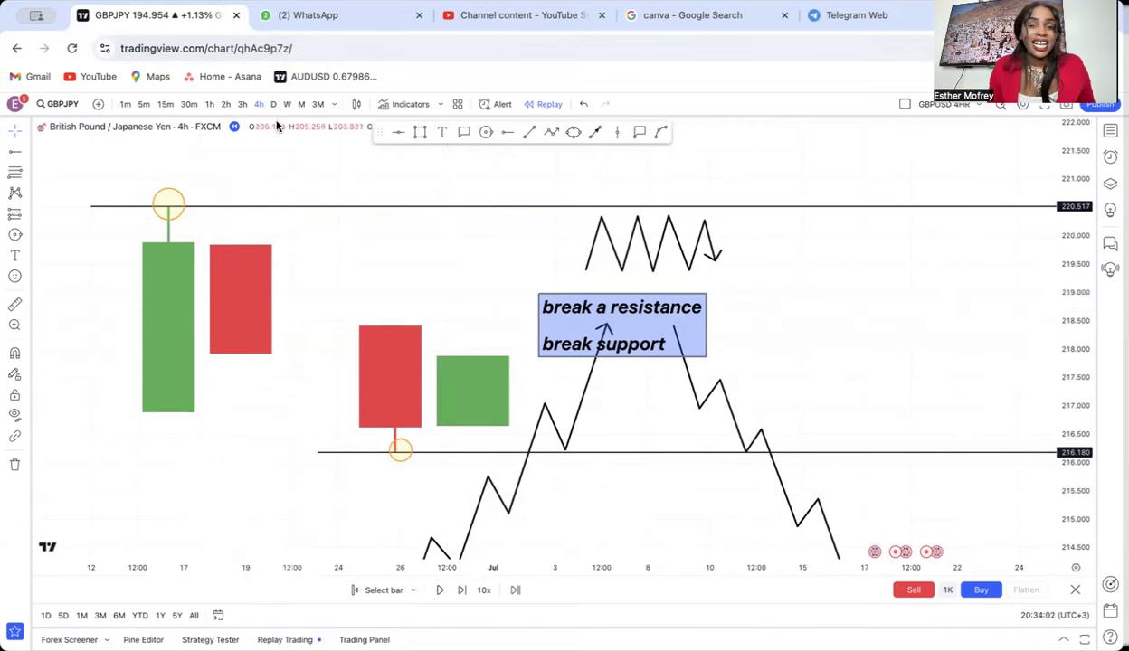
# Label the upper ray "resistance" and the lower ray "support" with text notes.
pyautogui.moveTo(358, 177); pyautogui.dragTo(369, 196)
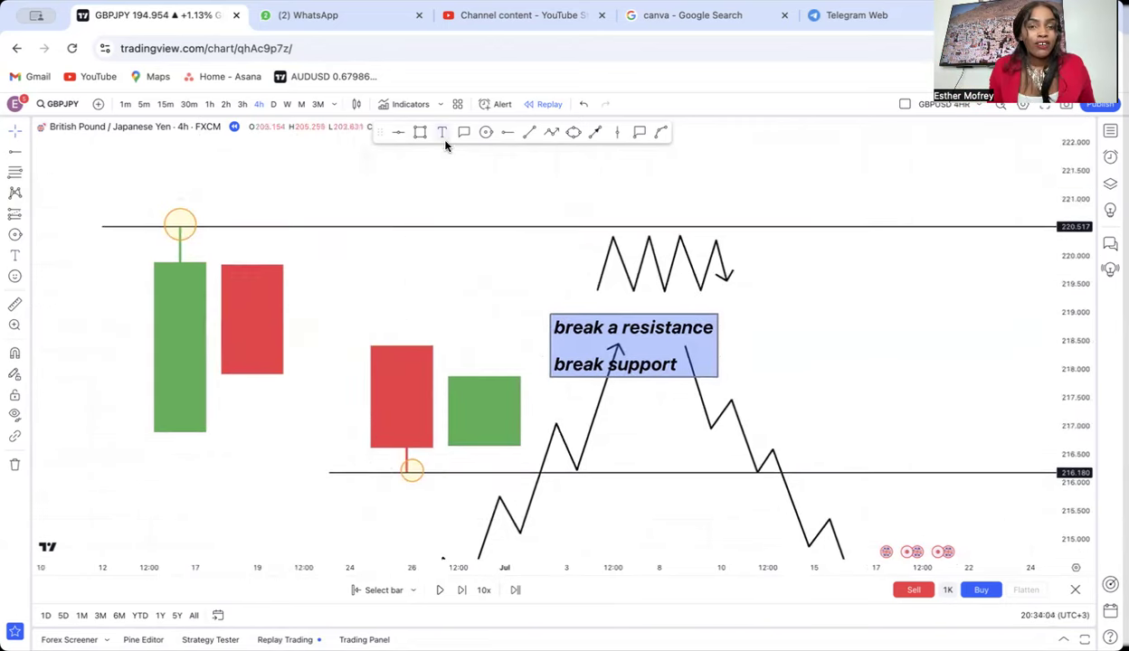
pyautogui.click(410, 197)
pyautogui.write('resistan')
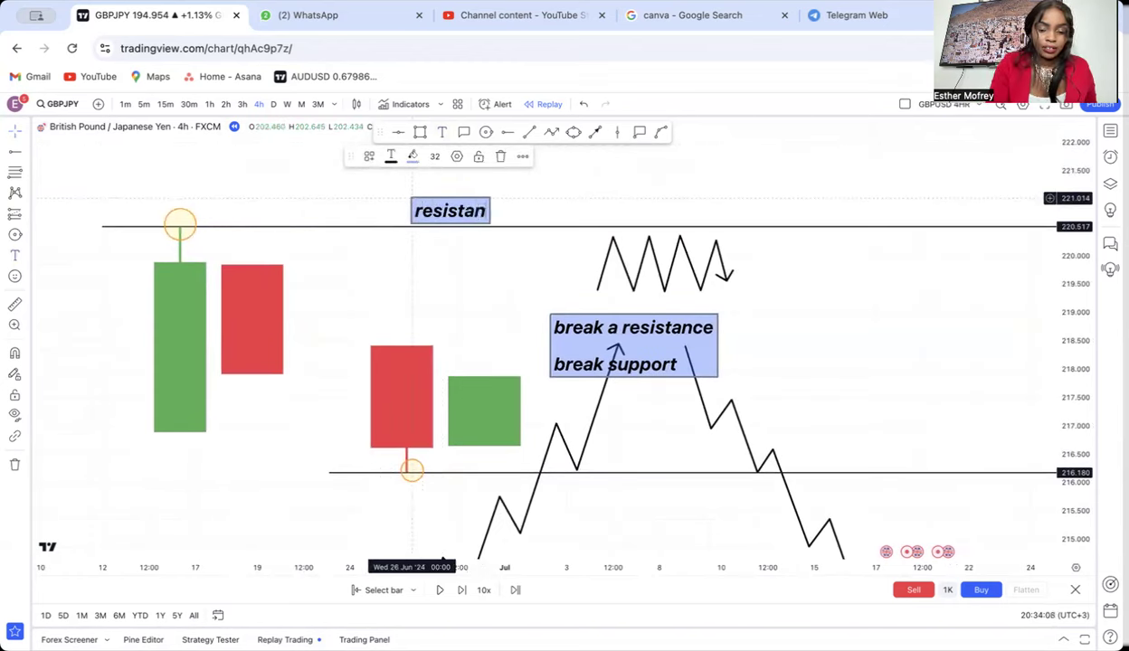
pyautogui.click(373, 214)
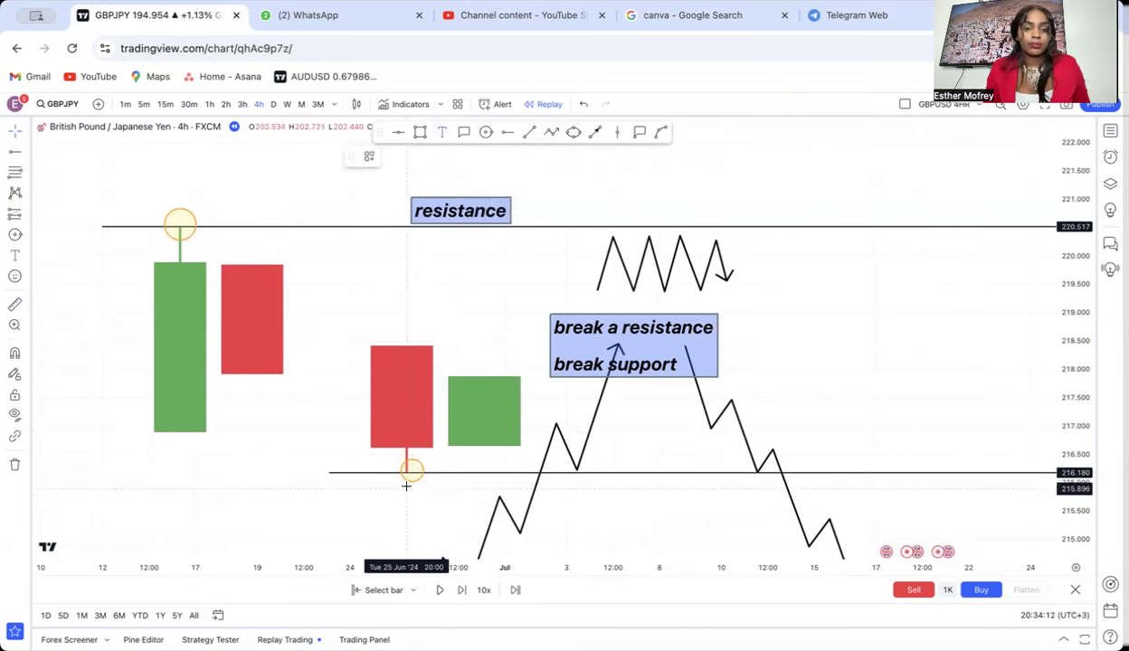
pyautogui.click(406, 486)
pyautogui.write('support')
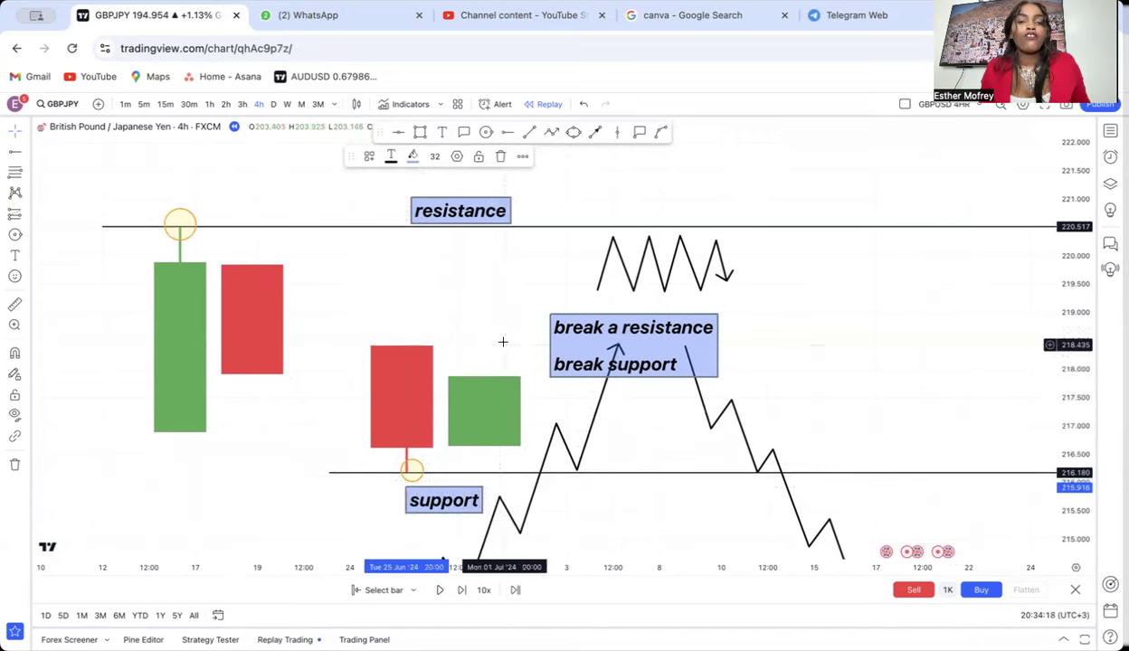
# Draw a tall green candle body breaking through the resistance ray, from about 217.9 up to 221.4.
pyautogui.click(419, 136)
pyautogui.moveTo(293, 372); pyautogui.dragTo(350, 174)
pyautogui.moveTo(391, 223); pyautogui.dragTo(408, 275)
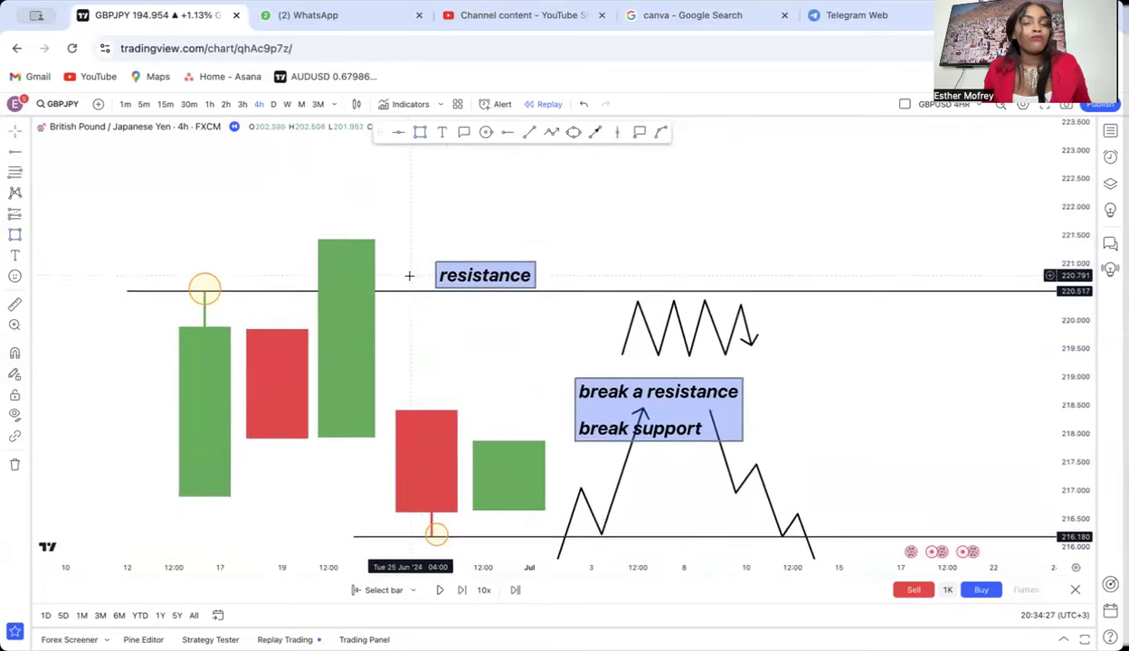
# Draw an upper wick on the breakout candle from about 221.938 to 221.075 and colour it green.
pyautogui.click(529, 132)
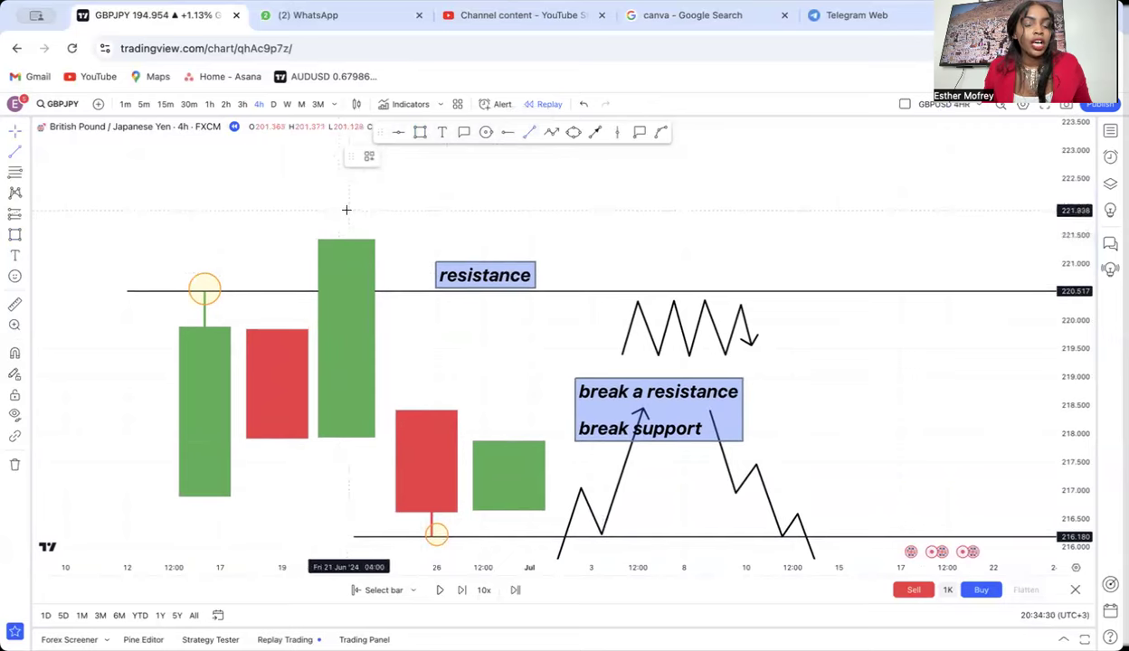
pyautogui.click(347, 211)
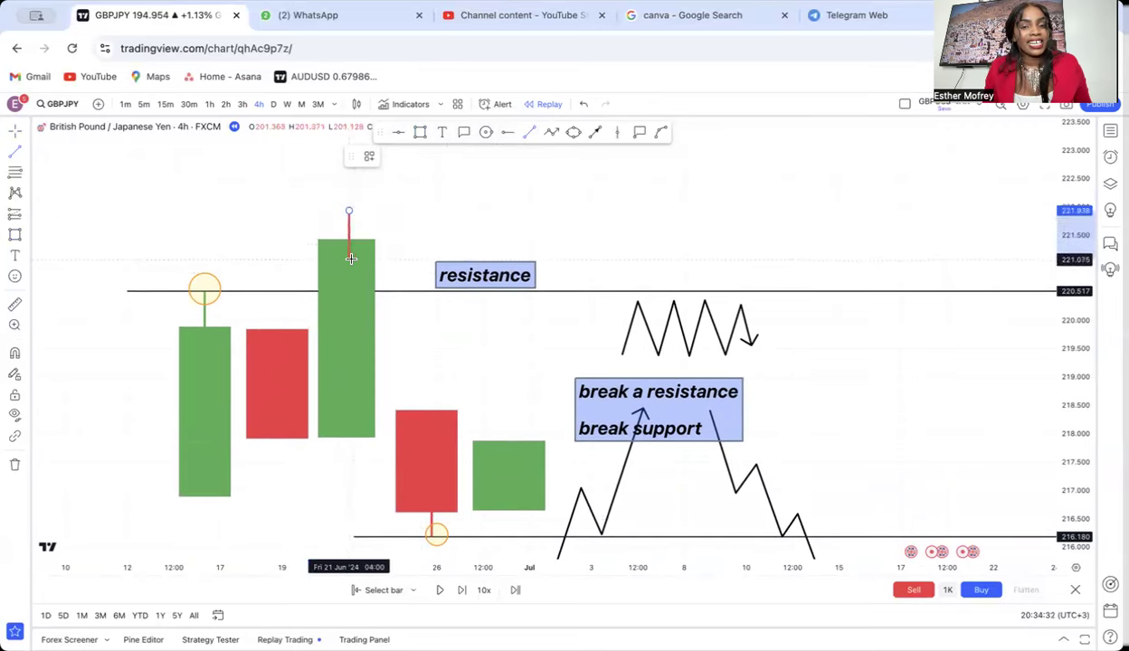
pyautogui.click(350, 263)
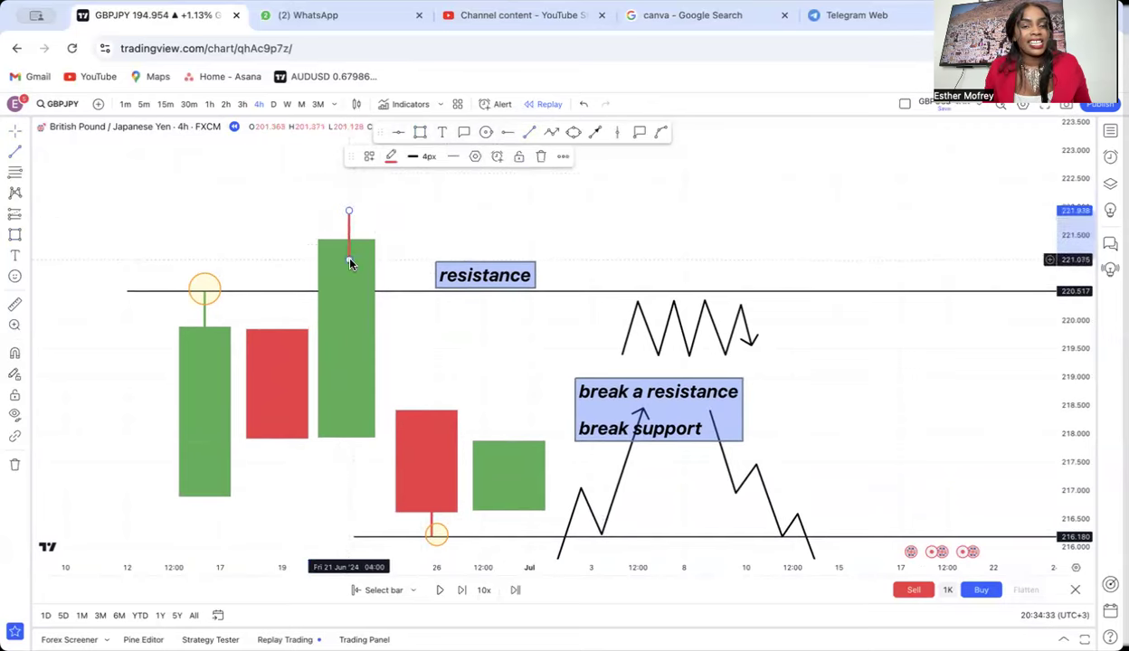
pyautogui.click(392, 158)
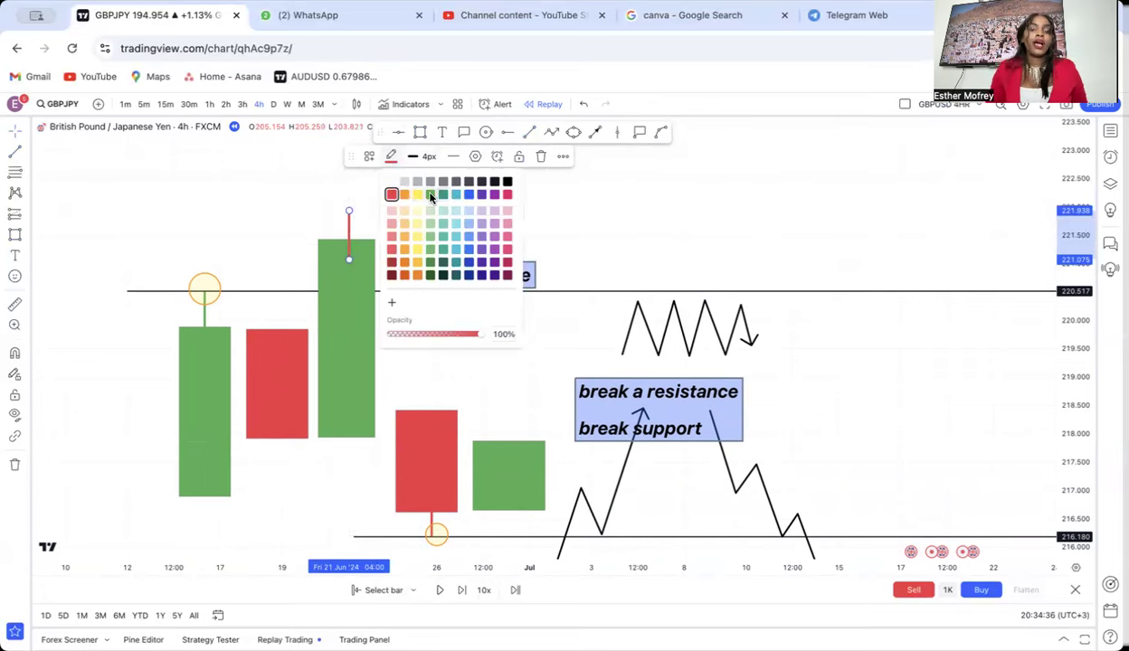
pyautogui.click(429, 194)
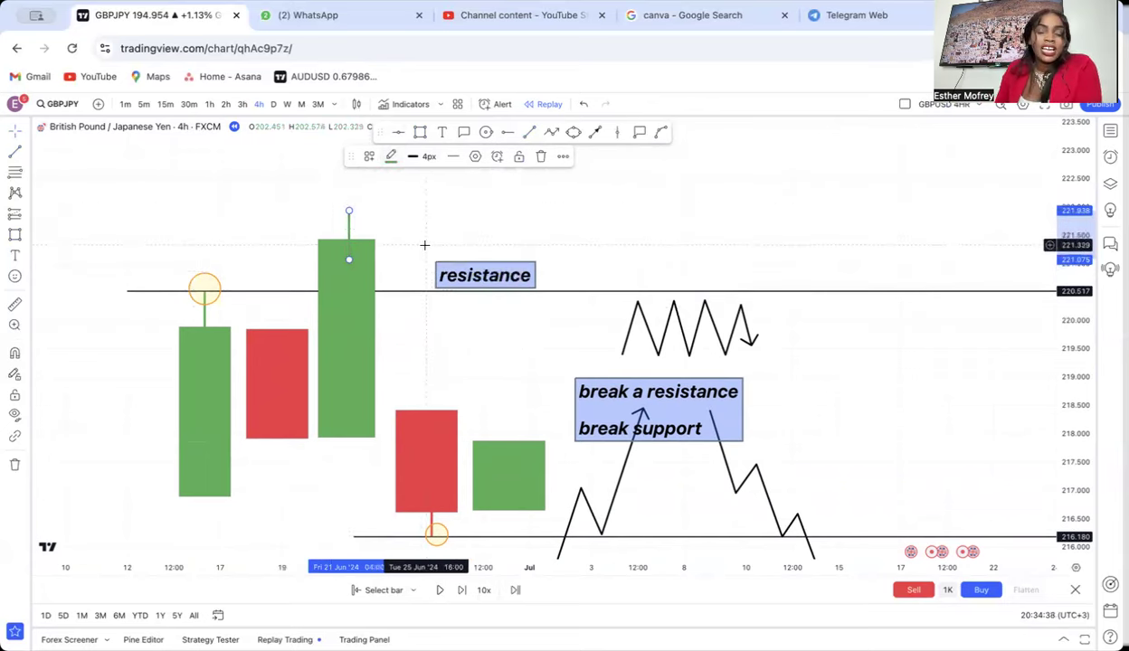
# Delete the "break a resistance / break support" note and the sketched uptrend path.
pyautogui.moveTo(670, 487)
pyautogui.mouseDown()
pyautogui.moveTo(670, 413)
pyautogui.moveTo(673, 426)
pyautogui.mouseUp()
pyautogui.click(645, 371)
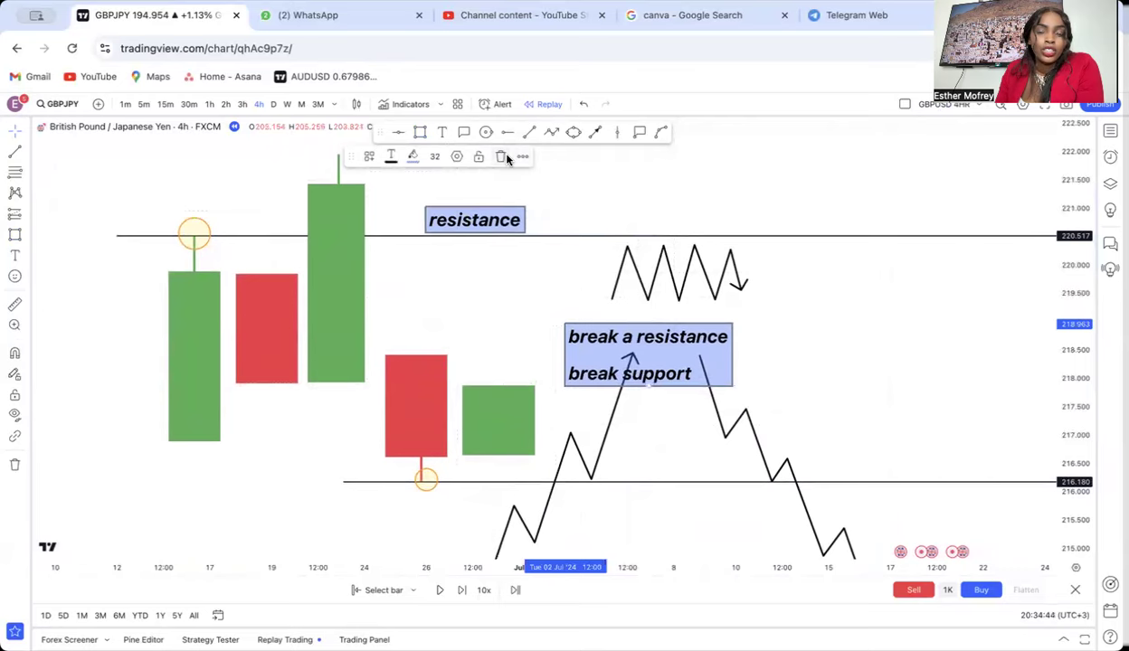
pyautogui.click(502, 157)
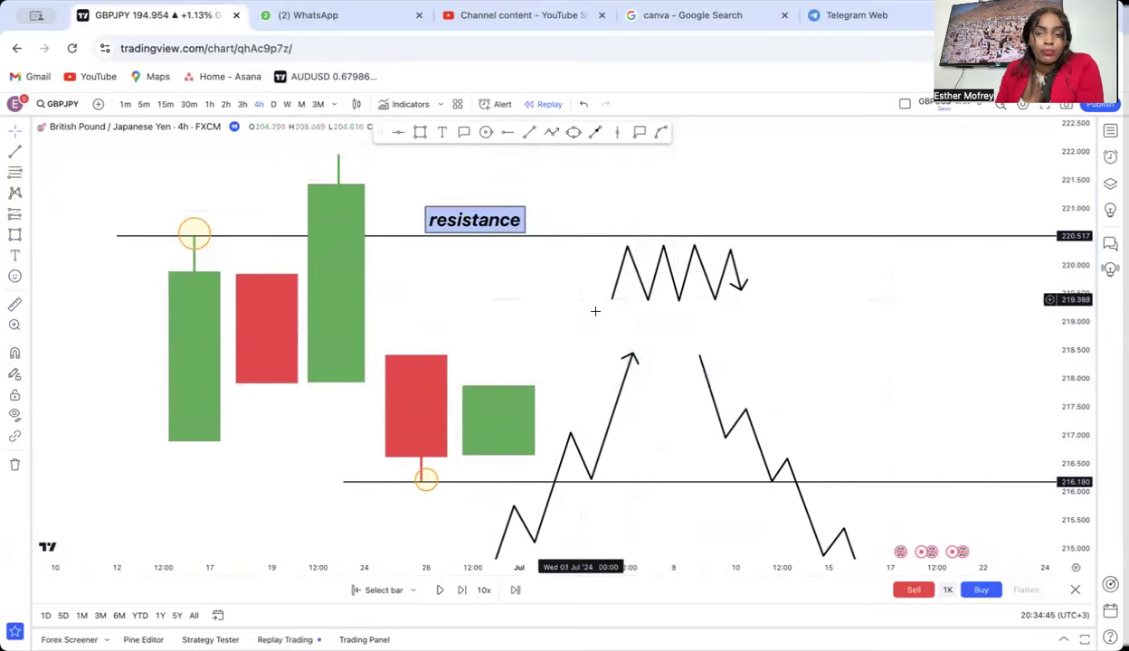
pyautogui.click(628, 376)
pyautogui.press('Delete')
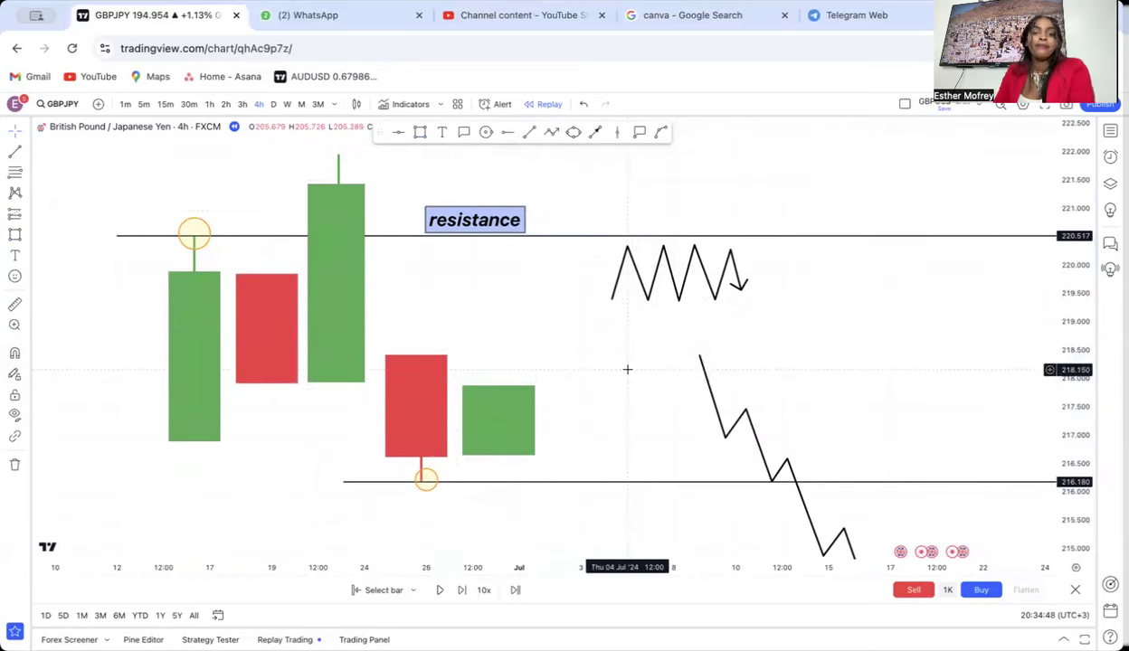
# Draw a red candle body breaking down through the support ray, from about 217.8 to 215.3.
pyautogui.click(418, 134)
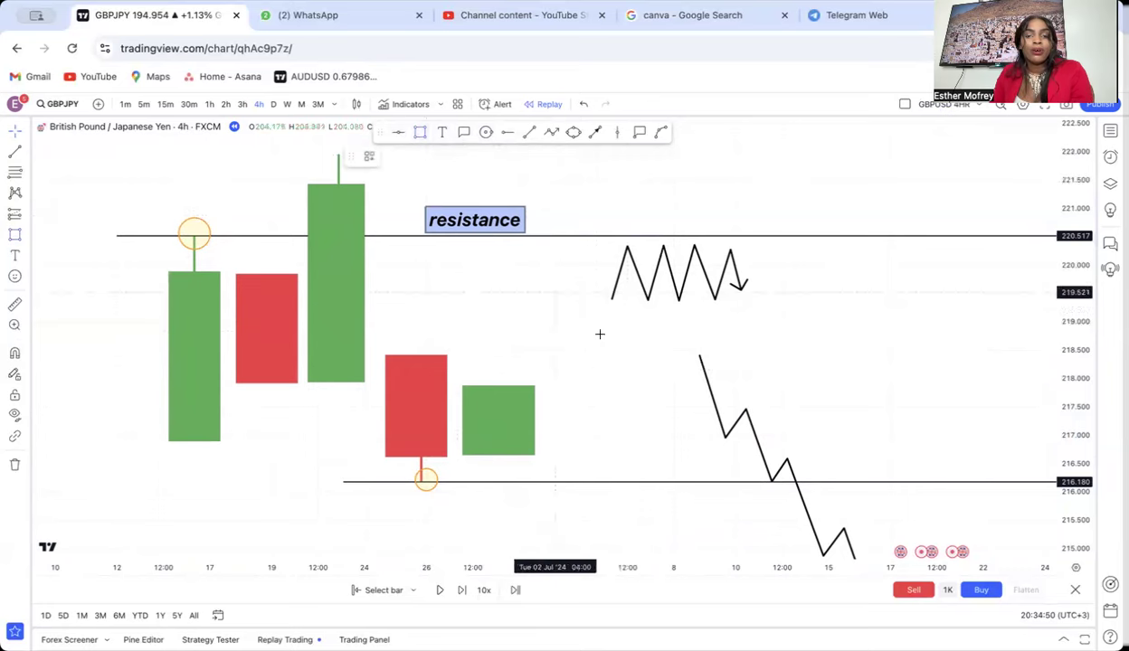
pyautogui.moveTo(549, 387); pyautogui.dragTo(622, 528)
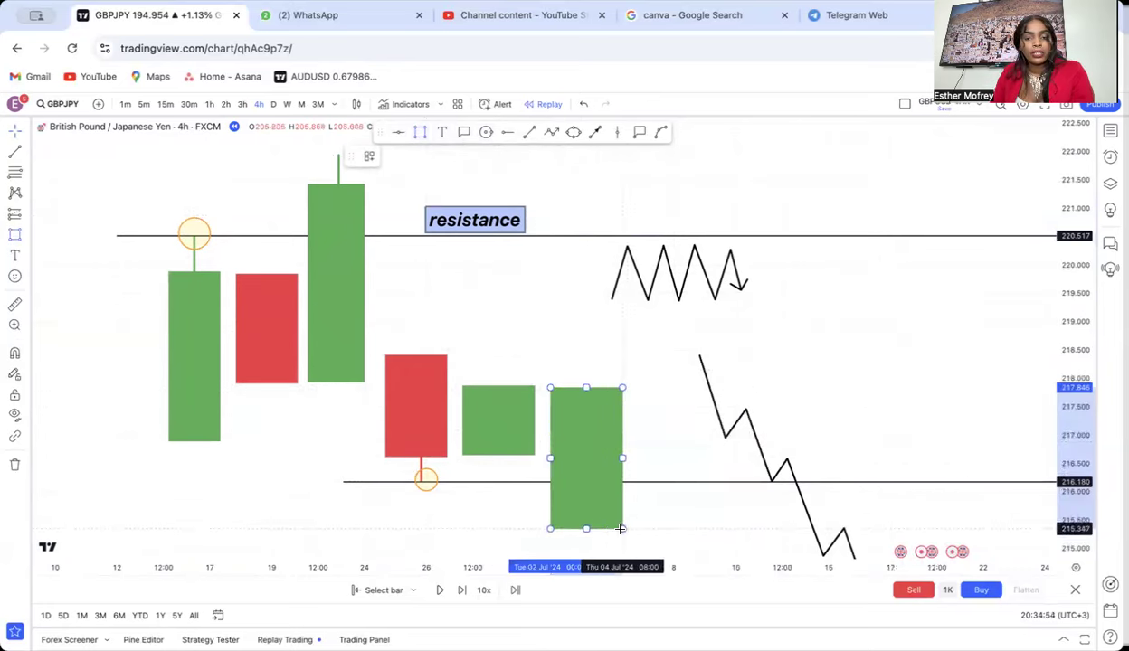
pyautogui.click(416, 159)
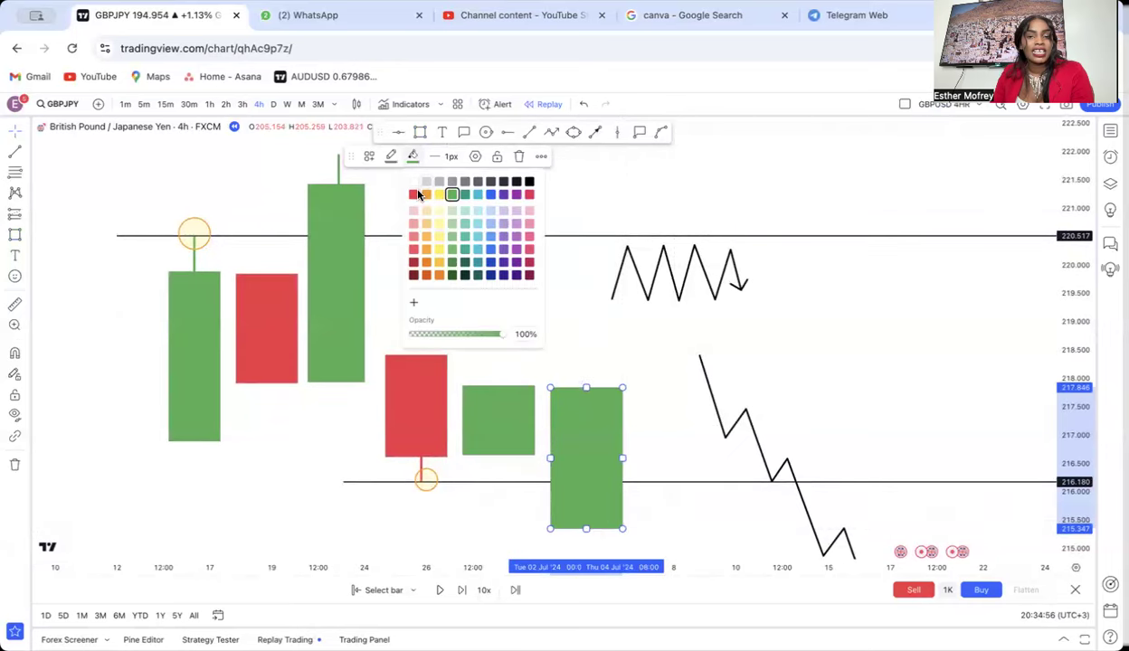
pyautogui.click(416, 195)
pyautogui.press('Escape')
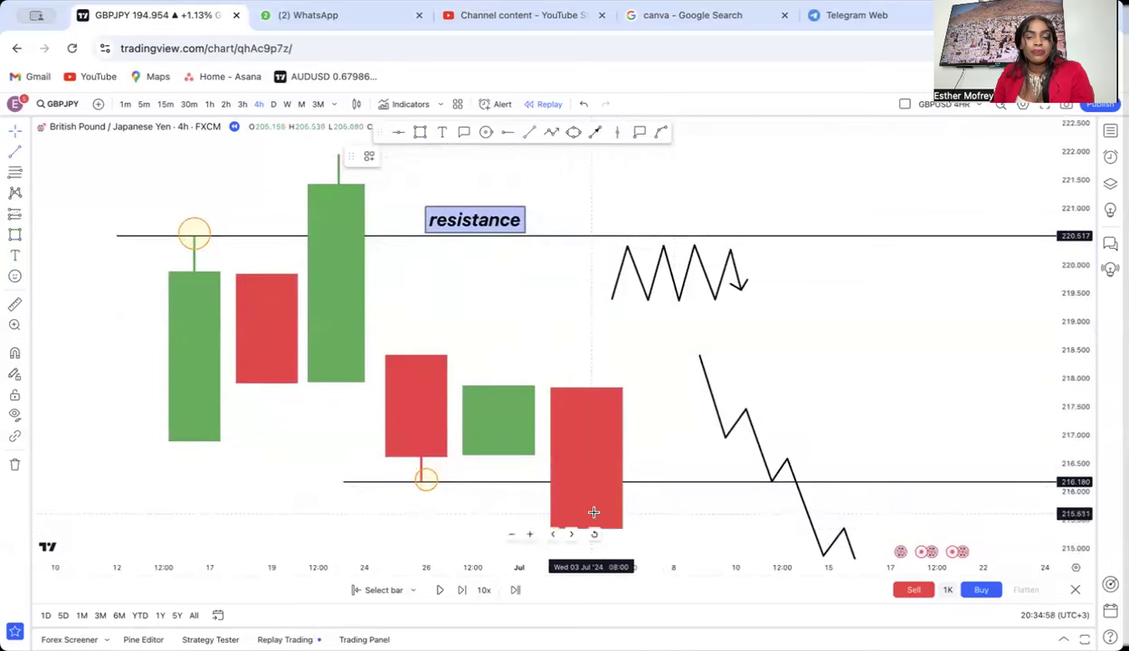
# Draw a lower wick on the red breakout candle from about 215.7 to 214.9 and colour it red.
pyautogui.moveTo(590, 511); pyautogui.dragTo(590, 552)
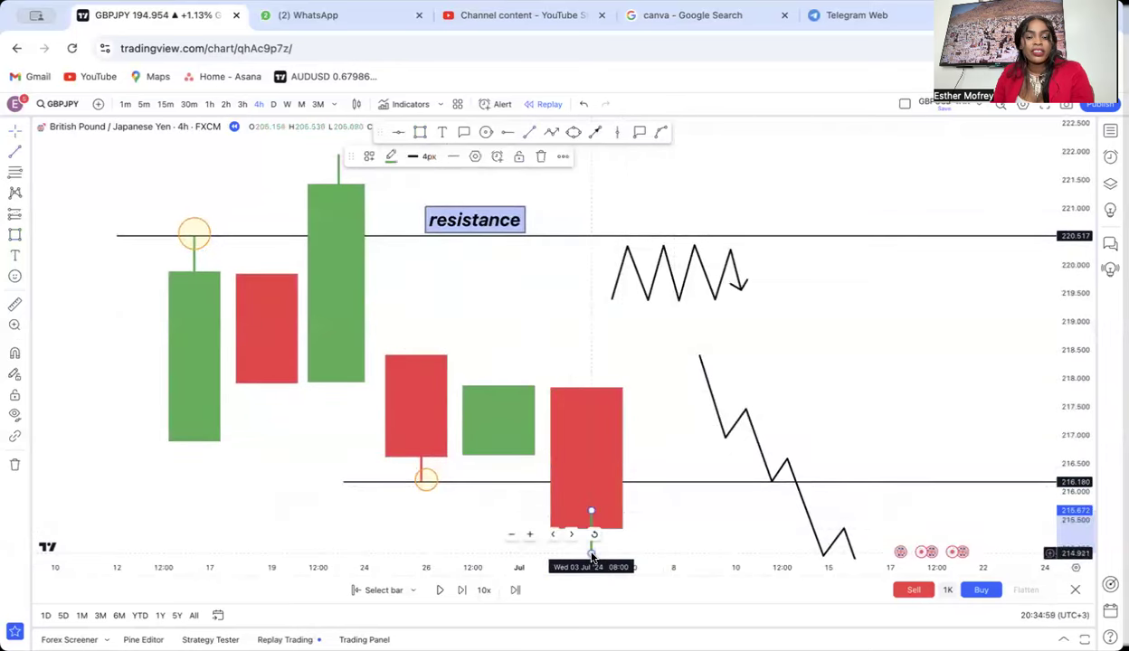
pyautogui.click(390, 157)
pyautogui.click(396, 196)
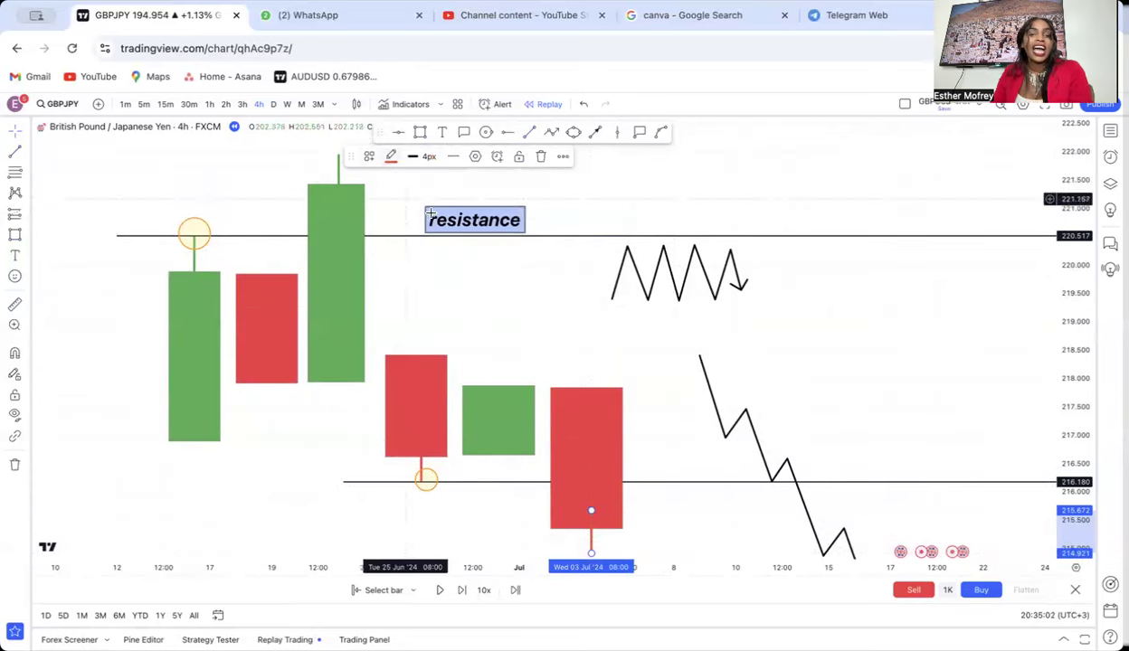
# Draw a green candle body just after the resistance breakout candle, from about 221.6 up to 223.8.
pyautogui.moveTo(796, 185); pyautogui.dragTo(801, 288)
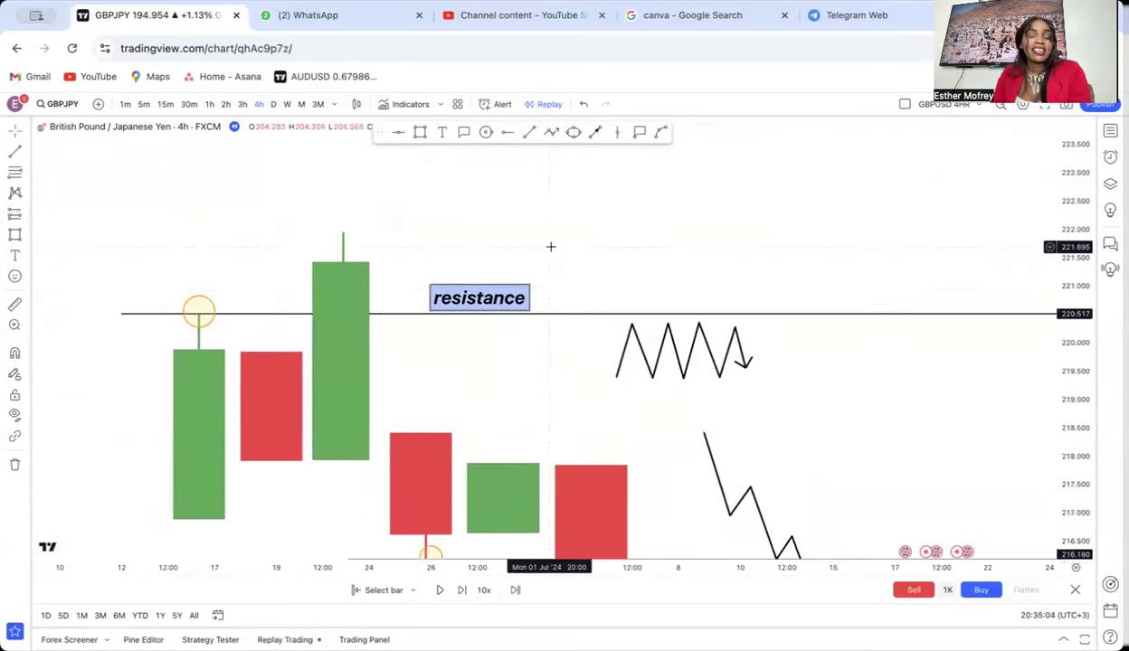
pyautogui.moveTo(549, 245); pyautogui.dragTo(594, 341)
pyautogui.click(418, 134)
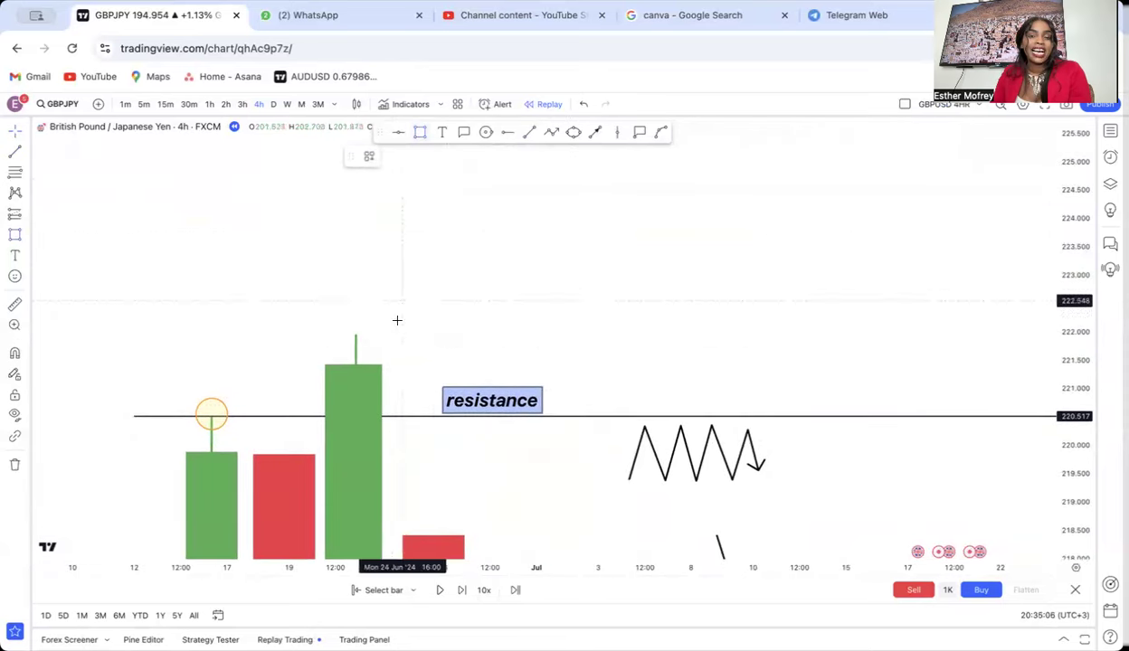
pyautogui.moveTo(391, 357); pyautogui.dragTo(443, 231)
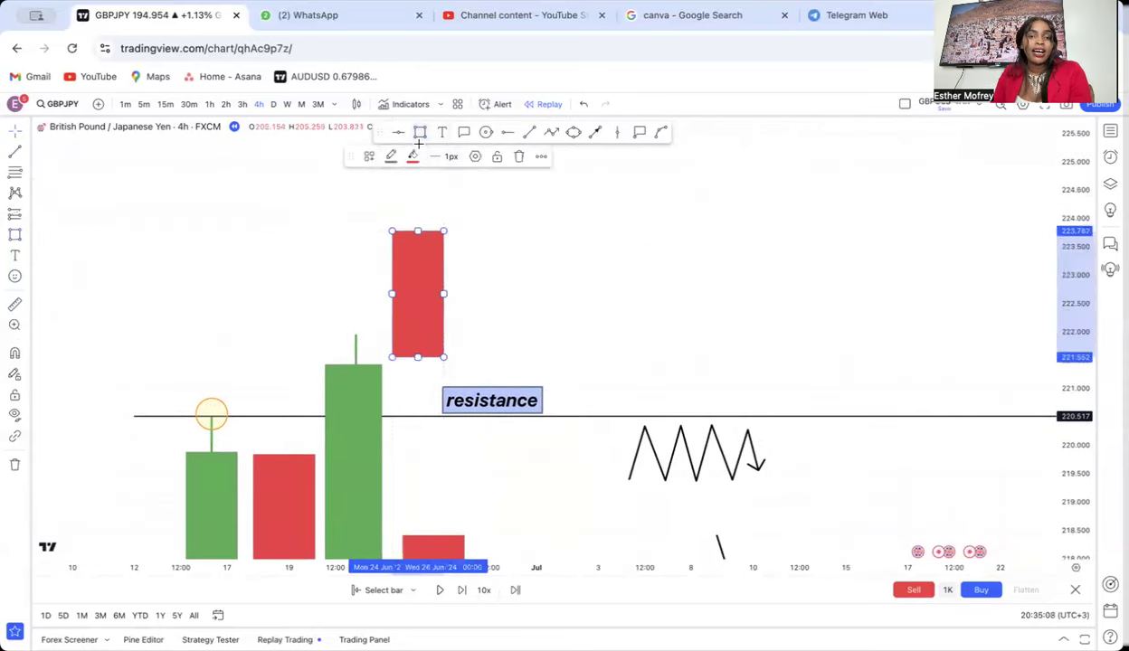
pyautogui.click(413, 158)
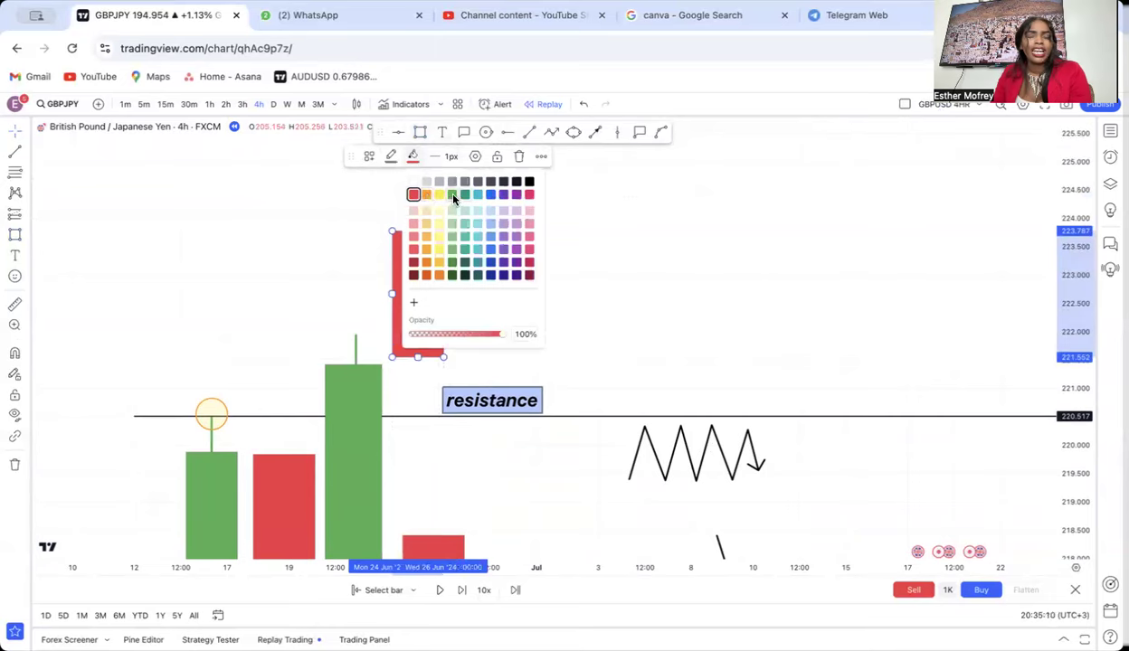
pyautogui.click(455, 198)
# Add a second green continuation candle above the previous one, from about 223.8 to 225.5.
pyautogui.moveTo(635, 237); pyautogui.dragTo(643, 271)
pyautogui.click(416, 134)
pyautogui.moveTo(461, 253)
pyautogui.mouseDown()
pyautogui.moveTo(499, 215)
pyautogui.moveTo(504, 168)
pyautogui.mouseUp()
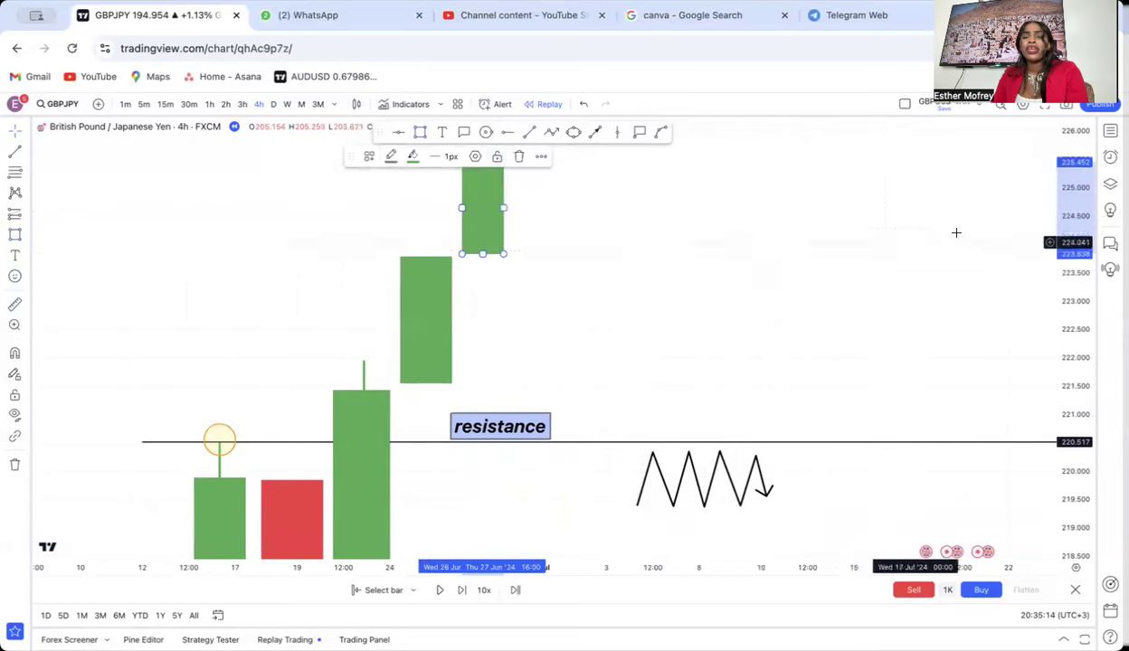
pyautogui.moveTo(1062, 330); pyautogui.dragTo(1061, 361)
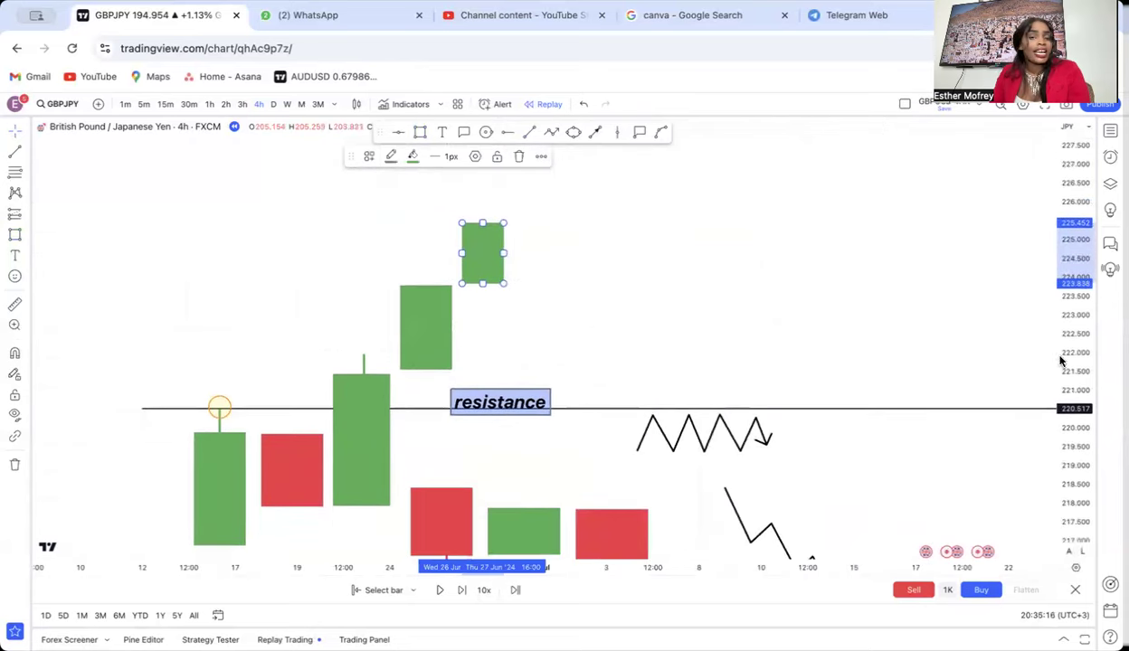
pyautogui.scroll(-1, 759, 252)
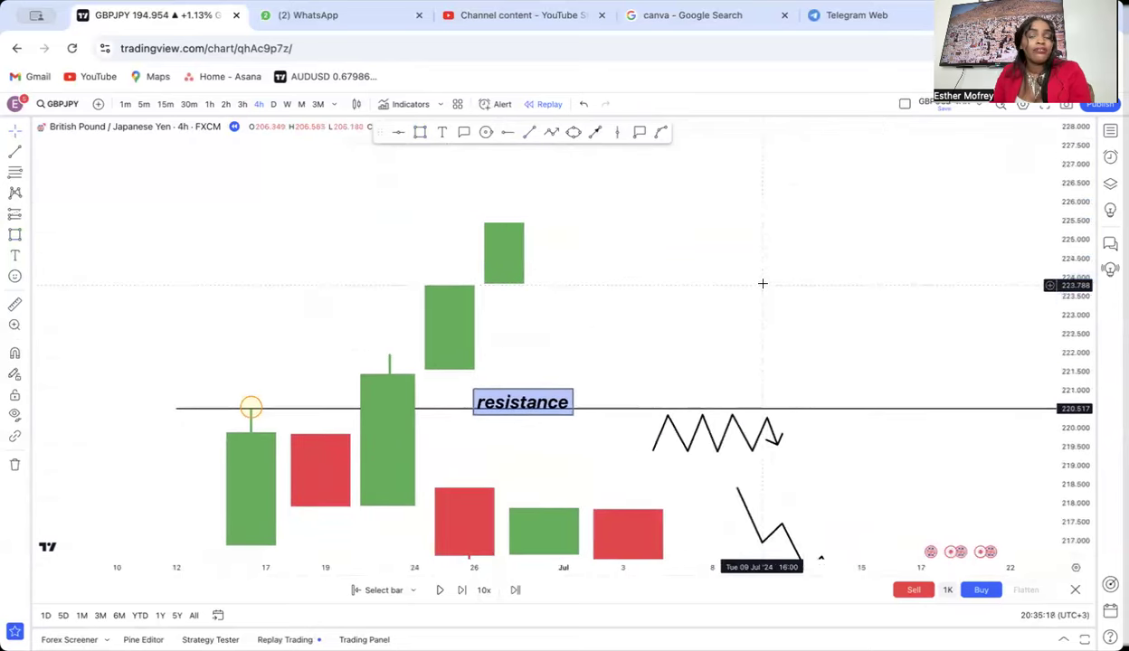
# Draw a path arrow from the highest green candle down to the resistance ray and move the "resistance" label above the first circled wick.
pyautogui.moveTo(760, 283); pyautogui.dragTo(693, 249)
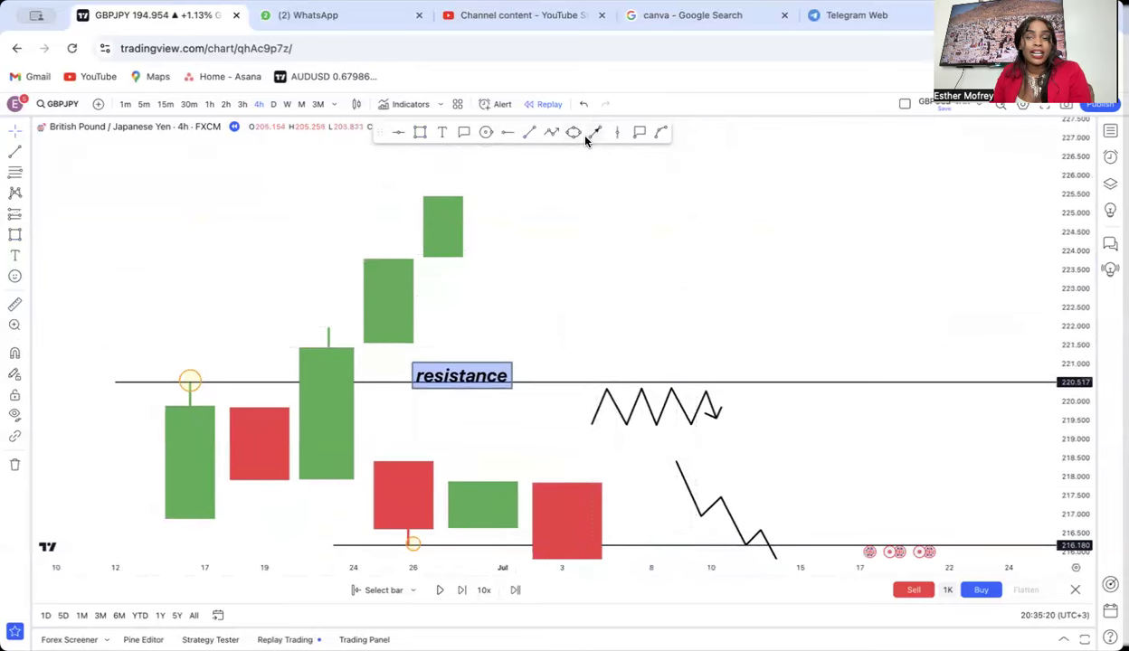
pyautogui.click(468, 201)
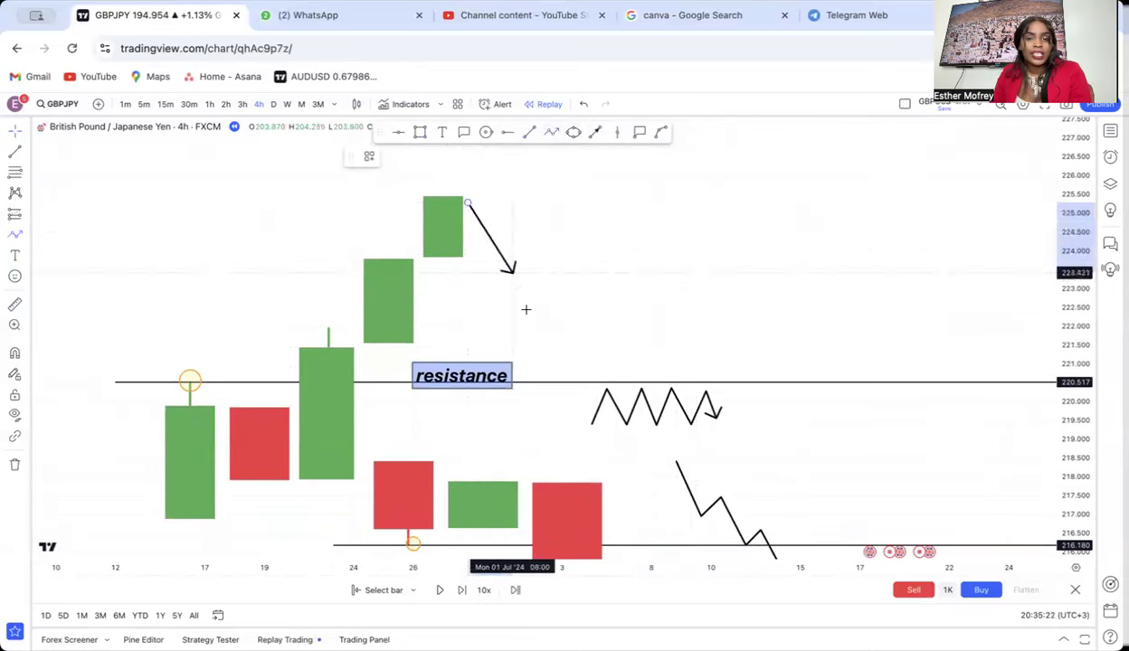
pyautogui.click(546, 381)
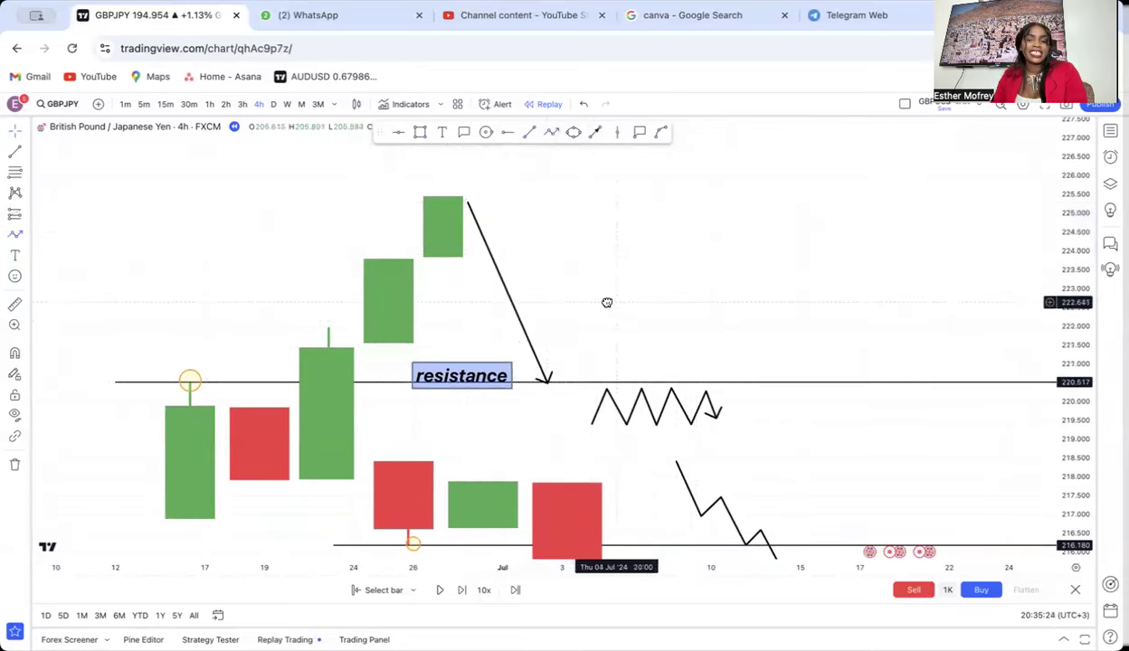
pyautogui.moveTo(466, 376); pyautogui.dragTo(189, 341)
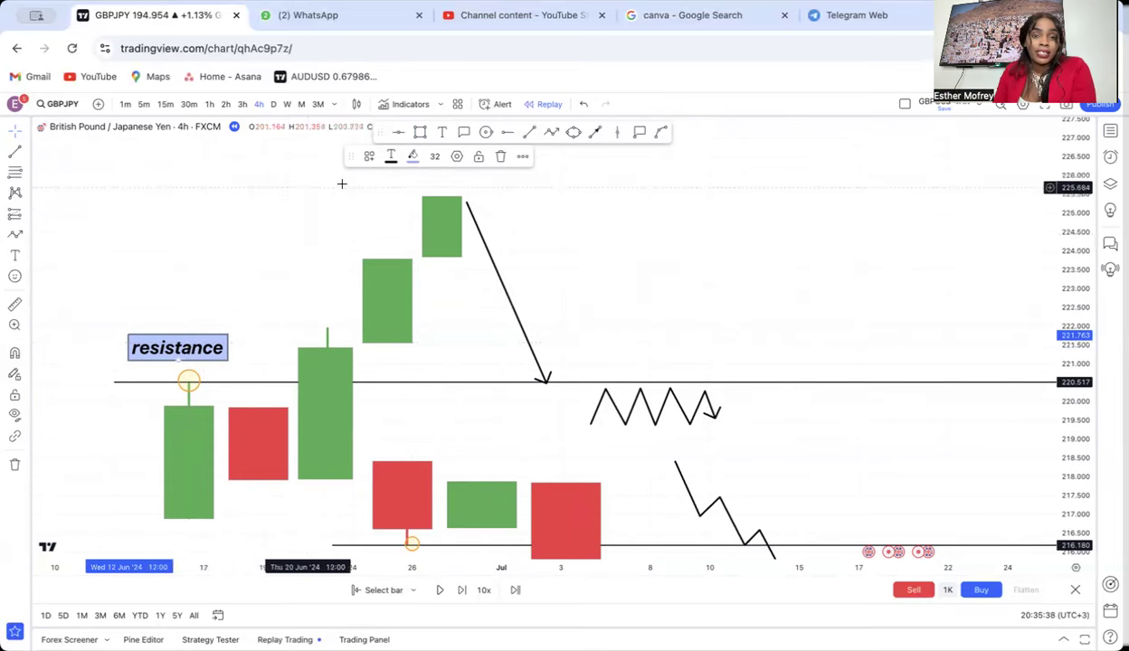
# Draw a red pullback candle beside the highest green candle, from about 225.3 down to 223.0.
pyautogui.click(419, 133)
pyautogui.moveTo(466, 201)
pyautogui.mouseDown()
pyautogui.moveTo(517, 252)
pyautogui.moveTo(517, 286)
pyautogui.mouseUp()
pyautogui.click(412, 156)
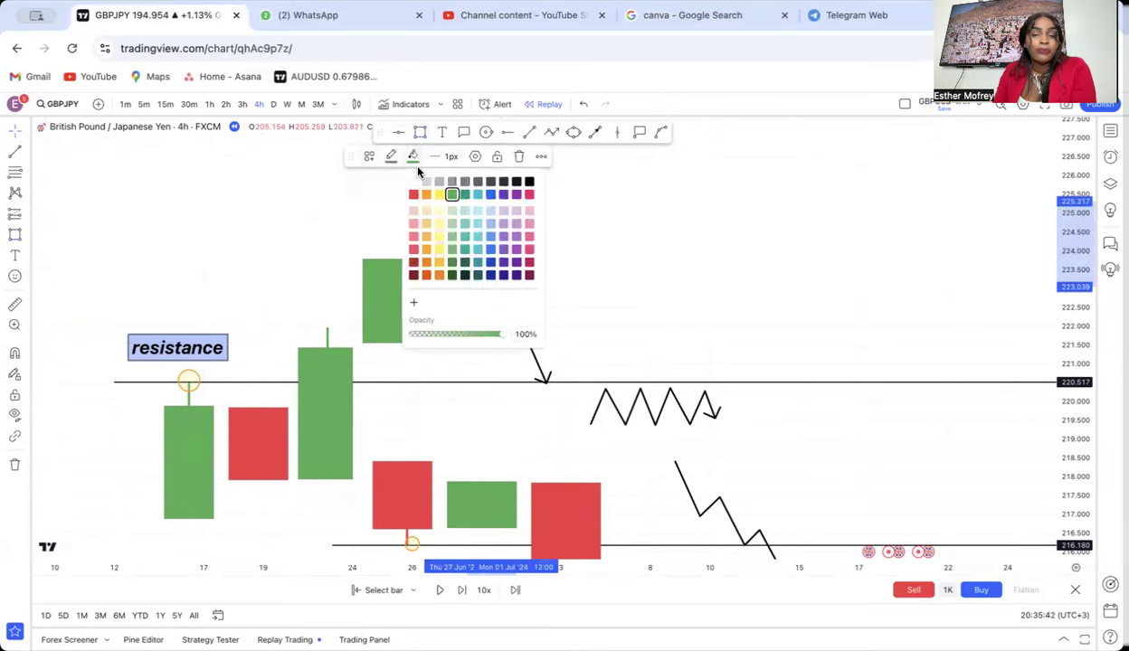
pyautogui.click(420, 193)
# Add two more red pullback candles descending towards the resistance ray, from about 223.0 to 221.4 and from 221.5 to 220.7.
pyautogui.click(420, 133)
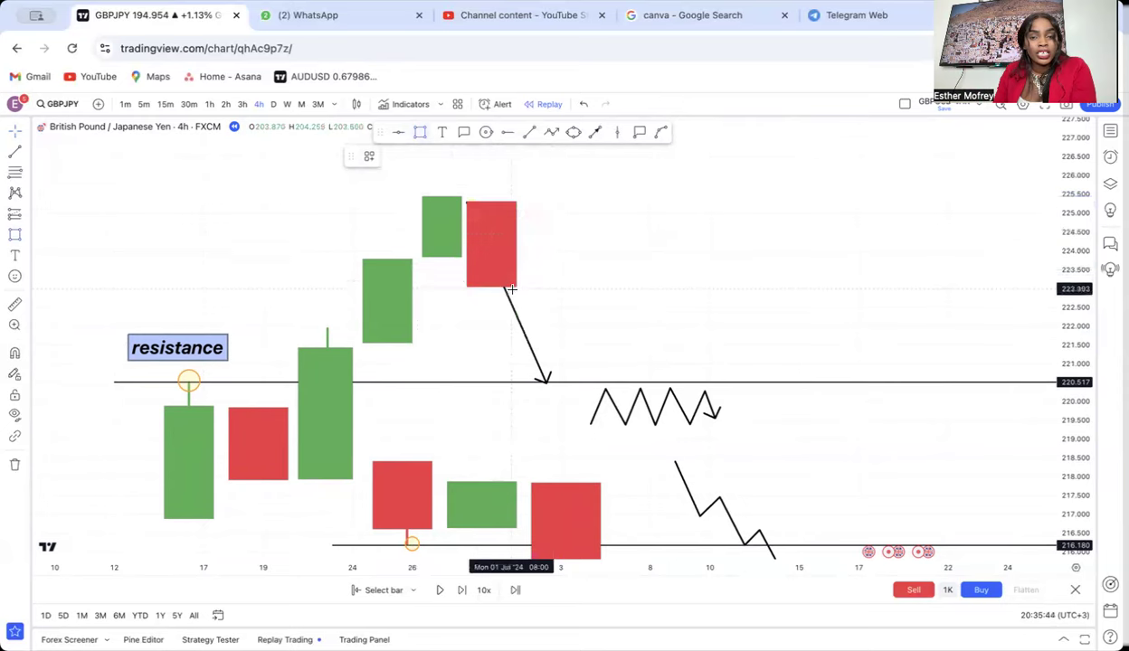
pyautogui.moveTo(522, 289); pyautogui.dragTo(580, 347)
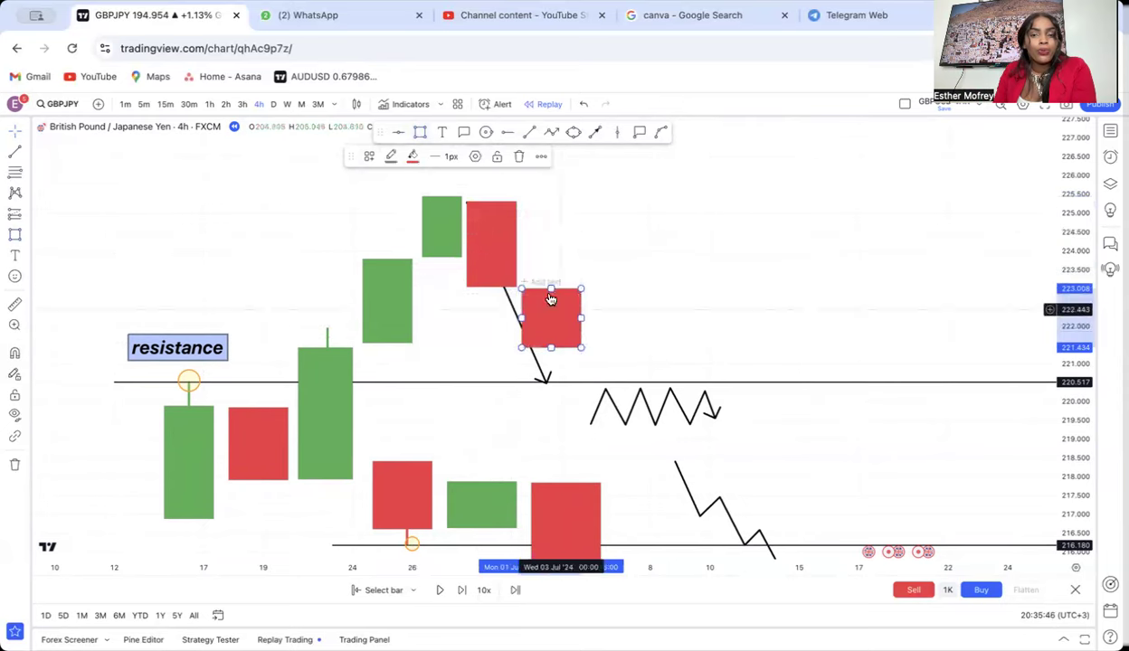
pyautogui.click(412, 156)
pyautogui.click(413, 194)
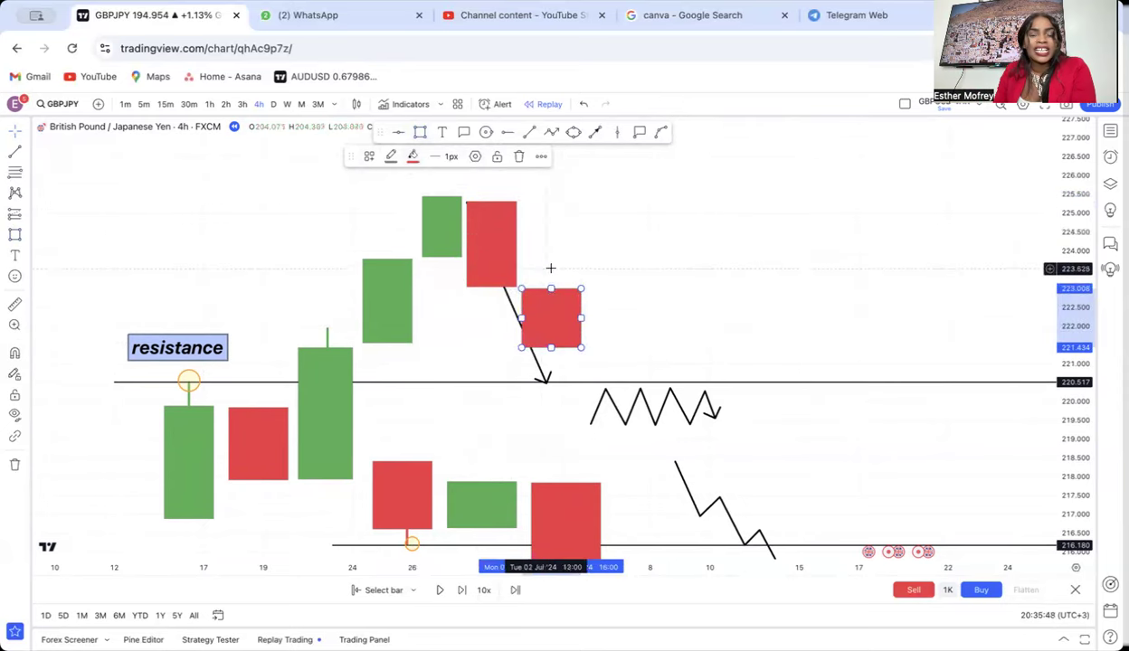
pyautogui.click(420, 133)
pyautogui.moveTo(598, 345); pyautogui.dragTo(639, 378)
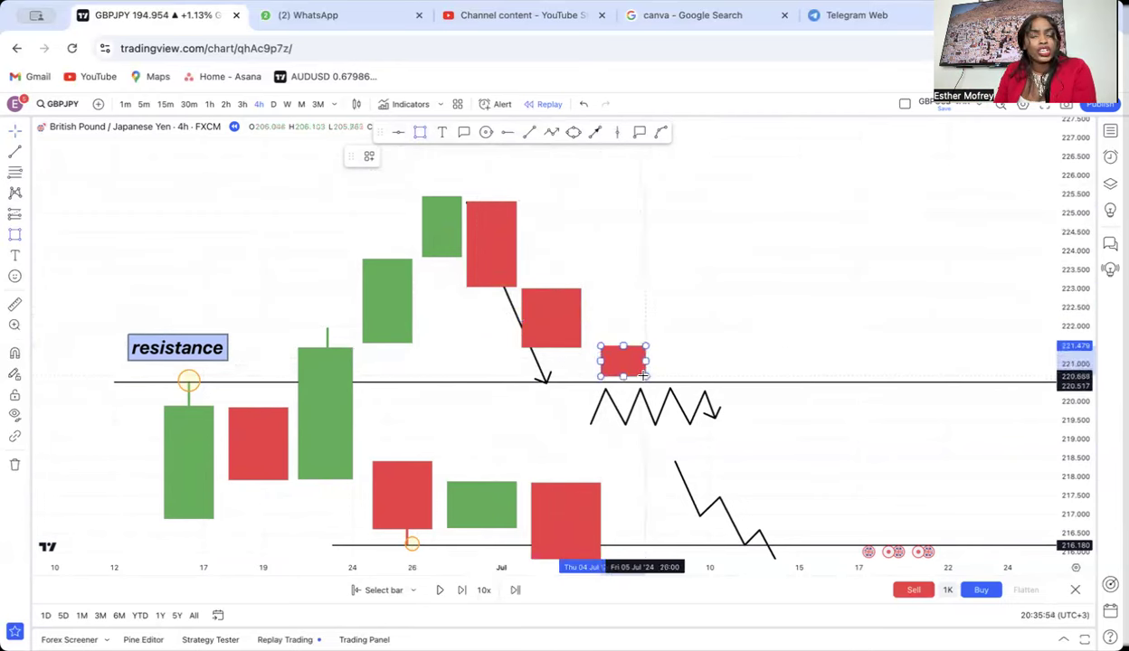
# Draw a red lower wick on the last pullback candle from about 221.3 to 219.6 and delete the zigzag path overlapping it.
pyautogui.click(507, 171)
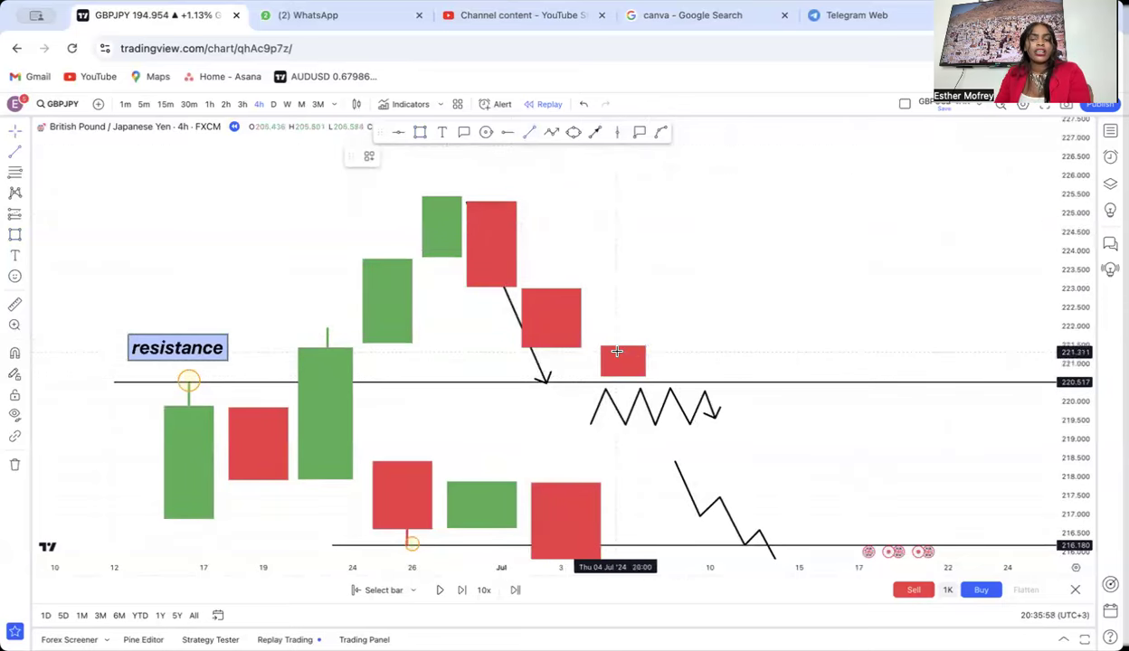
pyautogui.click(605, 405)
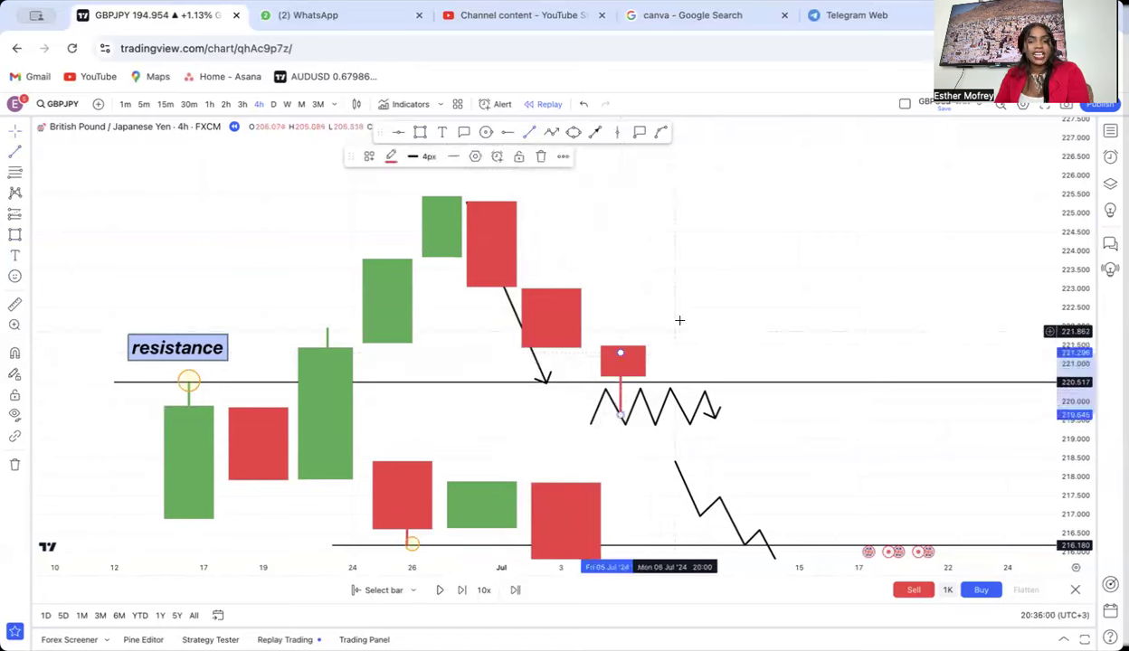
pyautogui.moveTo(678, 320); pyautogui.dragTo(691, 267)
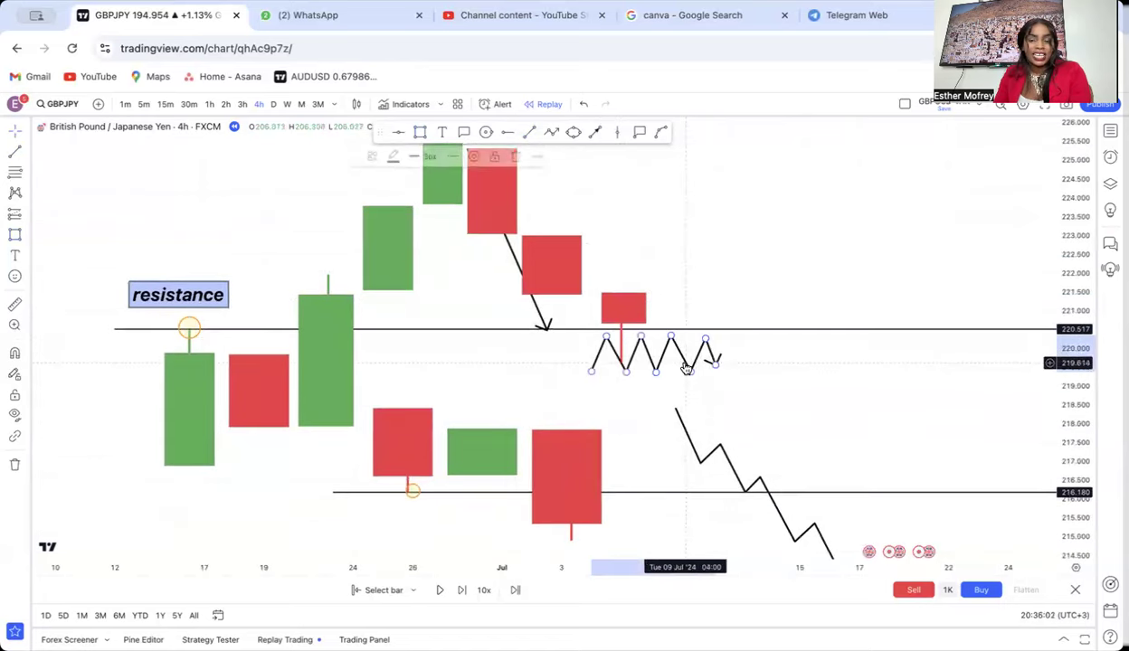
pyautogui.press('Delete')
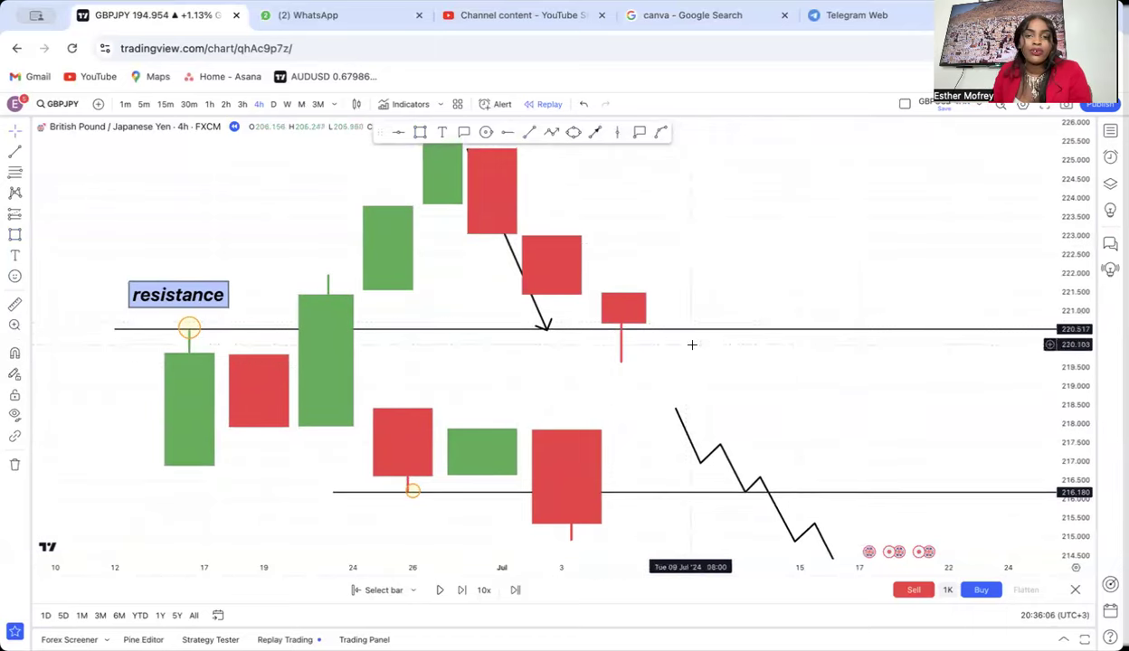
# In the empty area above the candles, draw a path arrow rising to about 229, dipping to about 226.4 and climbing to about 231.5.
pyautogui.moveTo(749, 207); pyautogui.dragTo(838, 459)
pyautogui.click(551, 132)
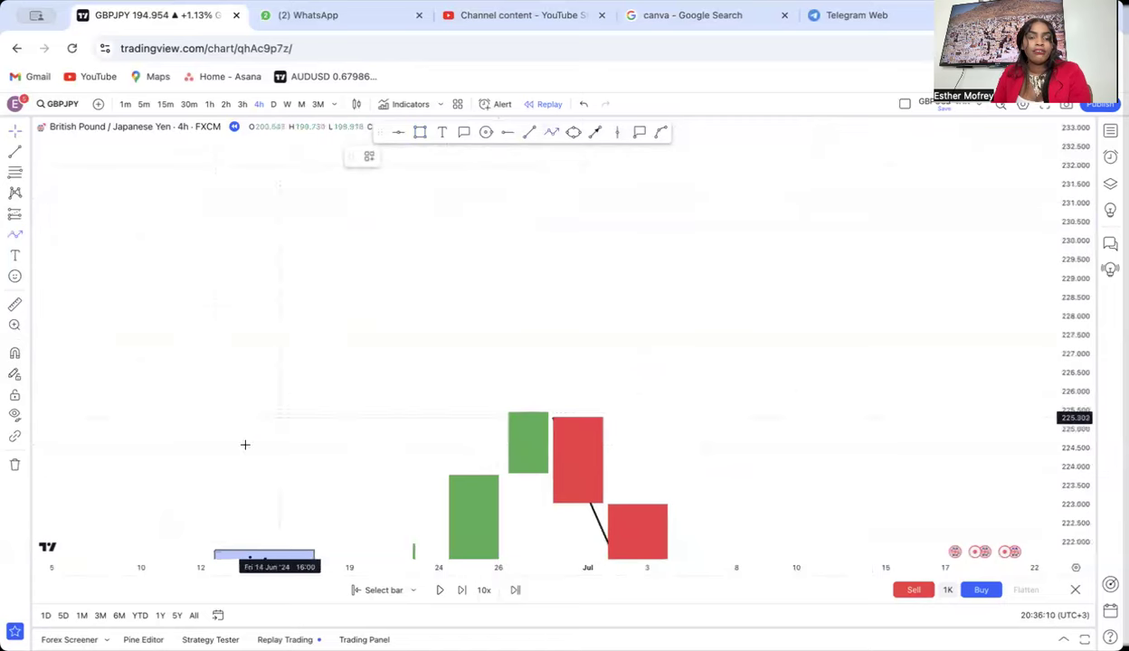
pyautogui.click(201, 474)
pyautogui.click(284, 282)
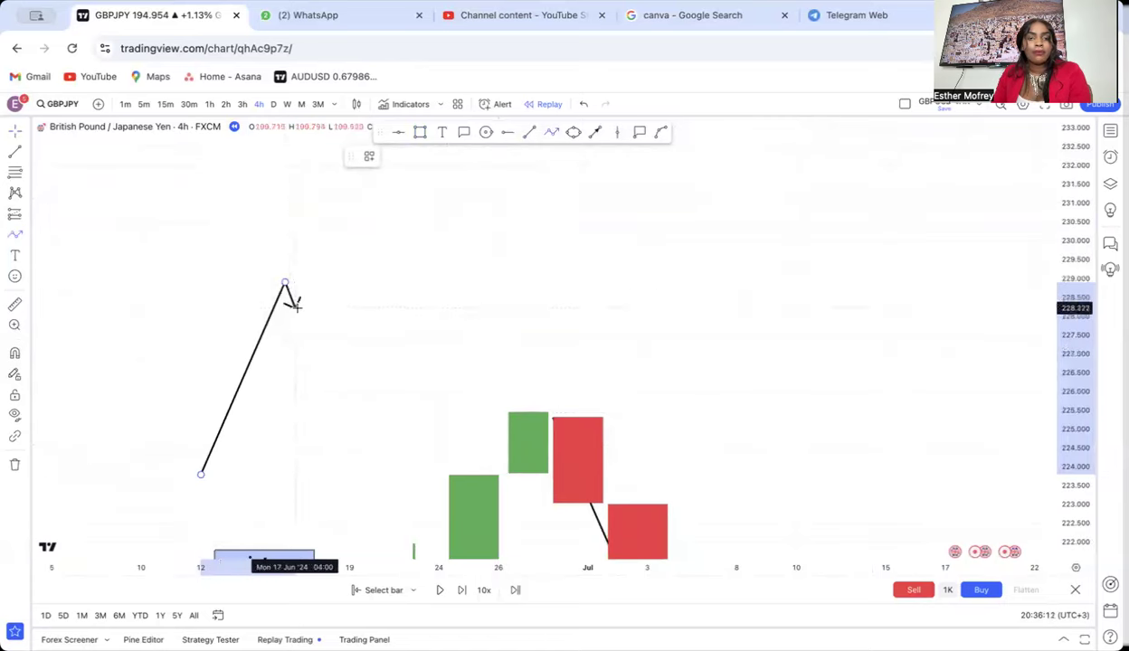
pyautogui.click(339, 376)
pyautogui.click(374, 187)
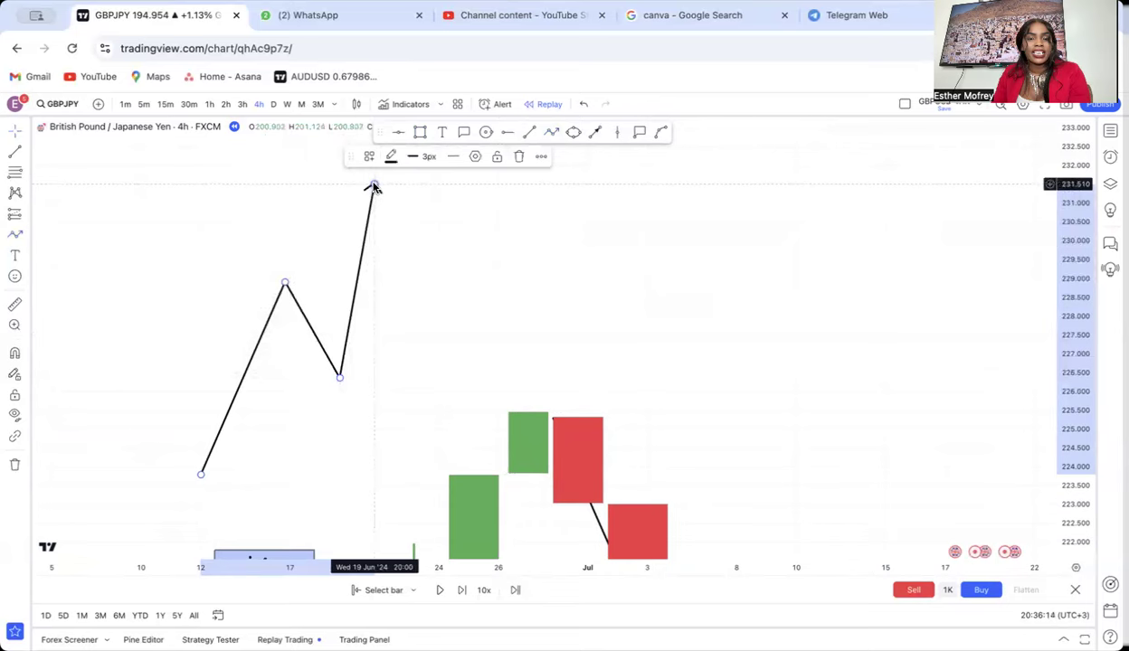
# Place a horizontal ray at about 229.0 on the path's first peak and draw a retest arrow from the high down to it.
pyautogui.click(507, 132)
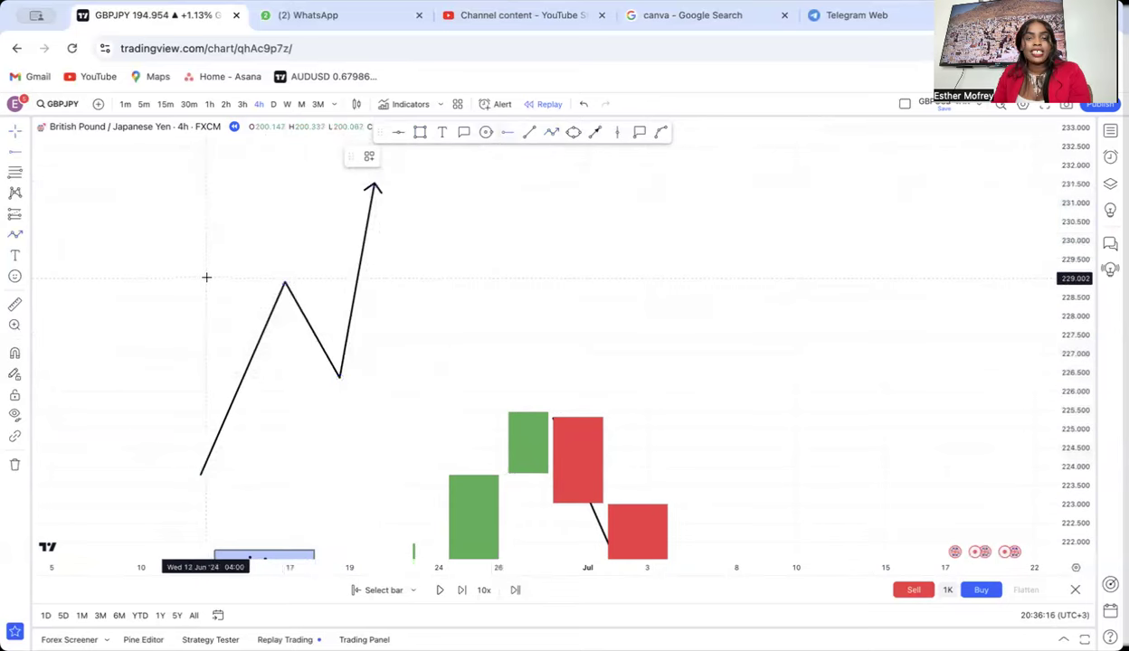
pyautogui.click(207, 277)
pyautogui.moveTo(372, 189)
pyautogui.mouseDown()
pyautogui.moveTo(401, 185)
pyautogui.moveTo(453, 302)
pyautogui.moveTo(455, 282)
pyautogui.mouseUp()
pyautogui.press('Escape')
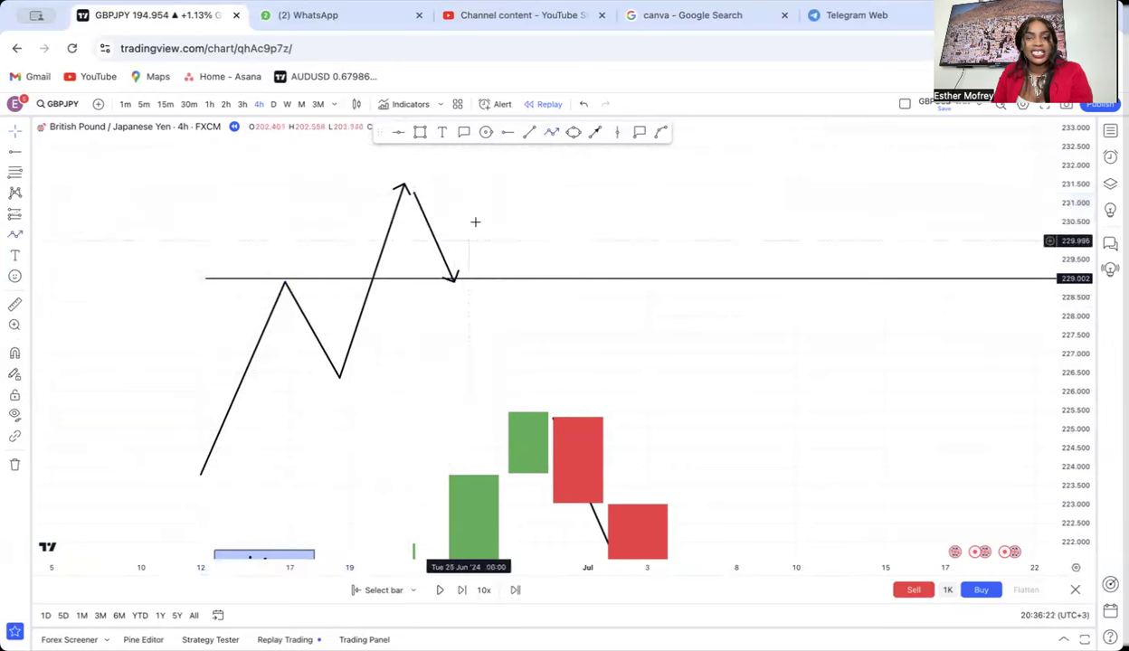
# Draw a thin red rectangle over the ray across the break and retest points and lower its fill opacity to about 30%.
pyautogui.click(420, 132)
pyautogui.moveTo(349, 272); pyautogui.dragTo(482, 283)
pyautogui.press('Escape')
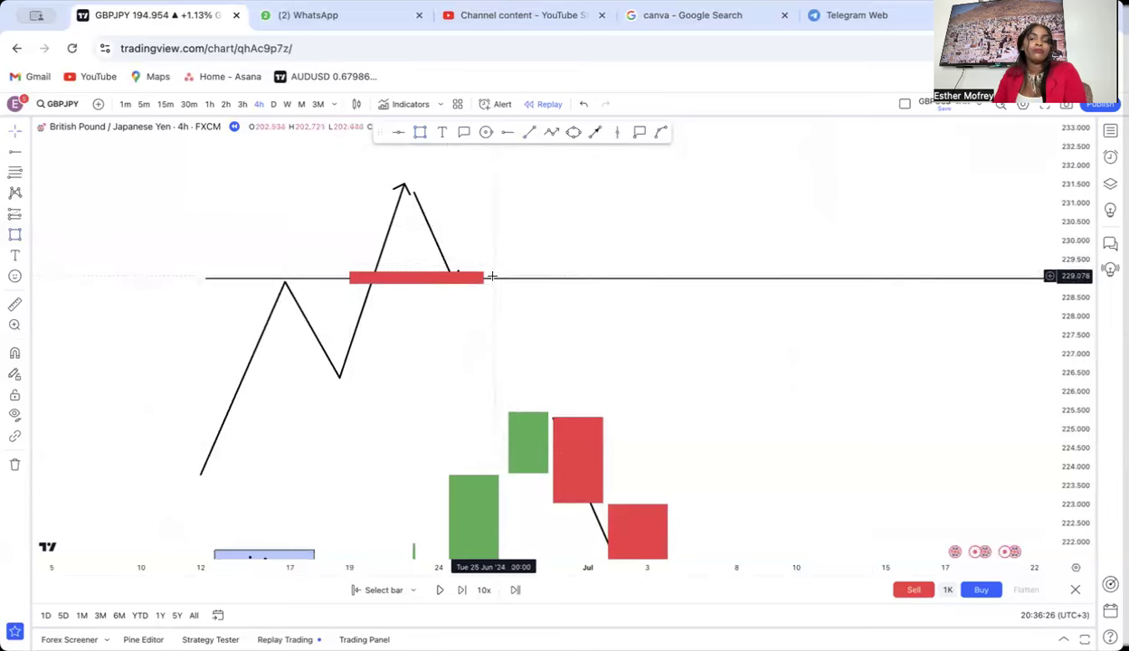
pyautogui.click(482, 274)
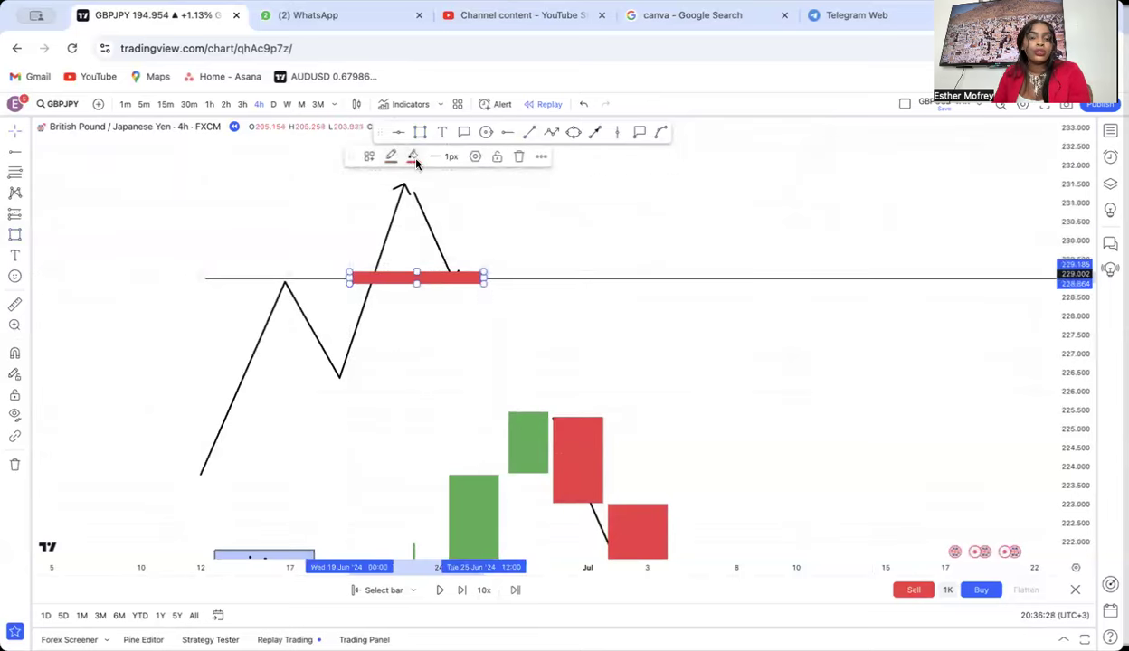
pyautogui.click(412, 155)
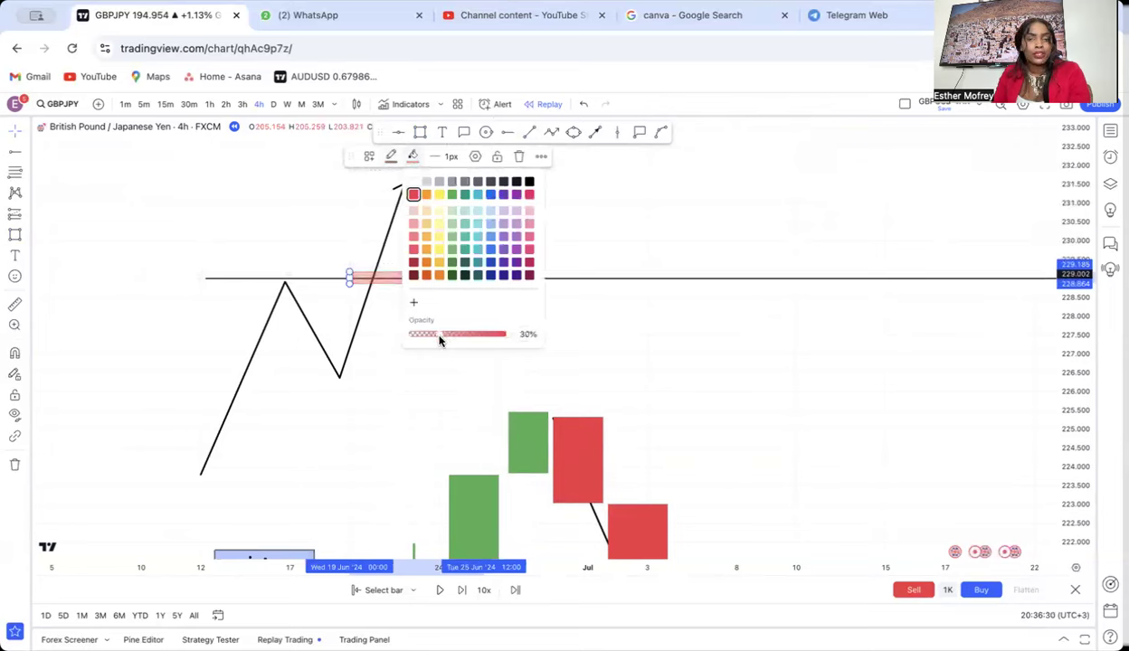
pyautogui.click(432, 347)
pyautogui.click(486, 132)
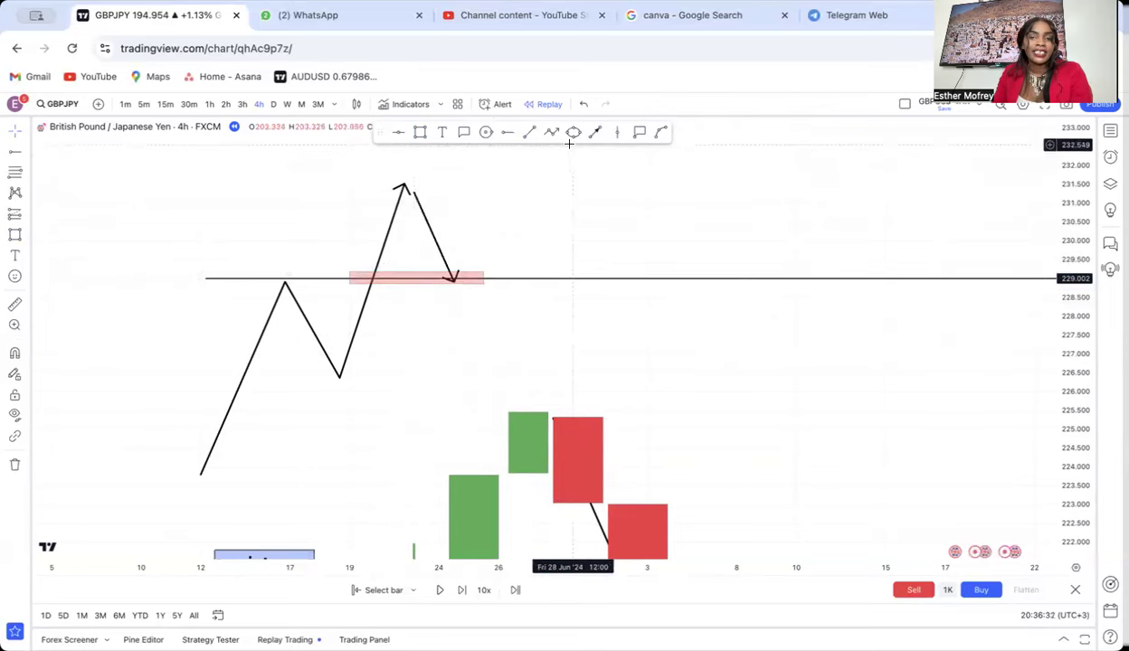
# Circle the break point and the retest point where the rising path meets the 229.0 ray.
pyautogui.moveTo(373, 274); pyautogui.dragTo(378, 296)
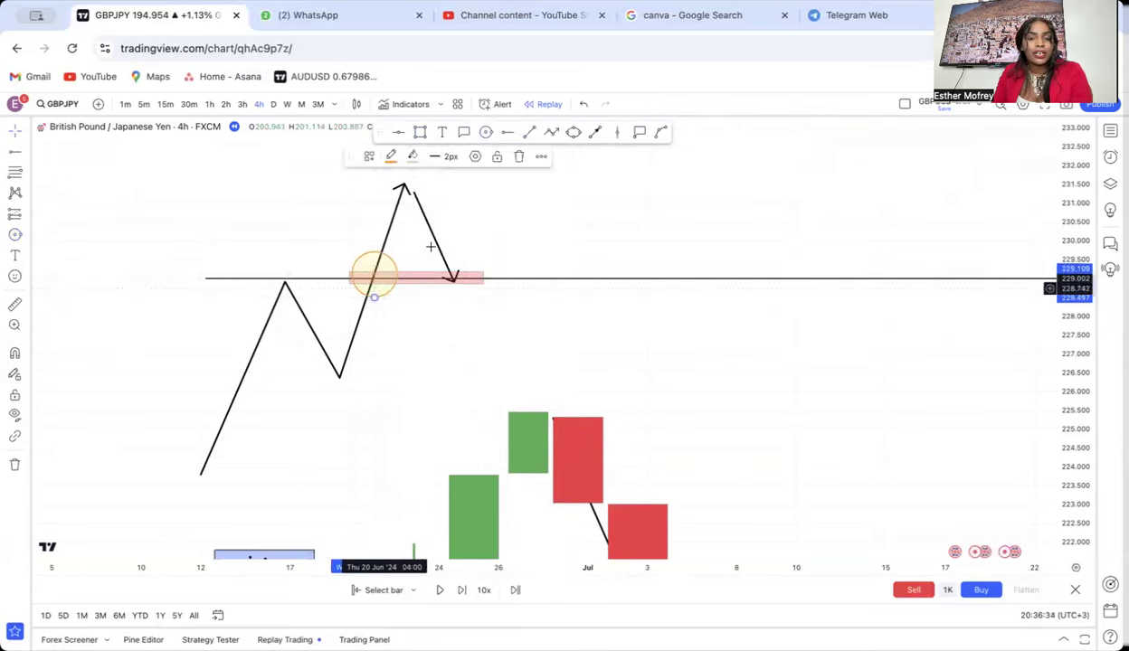
pyautogui.moveTo(459, 272); pyautogui.dragTo(457, 291)
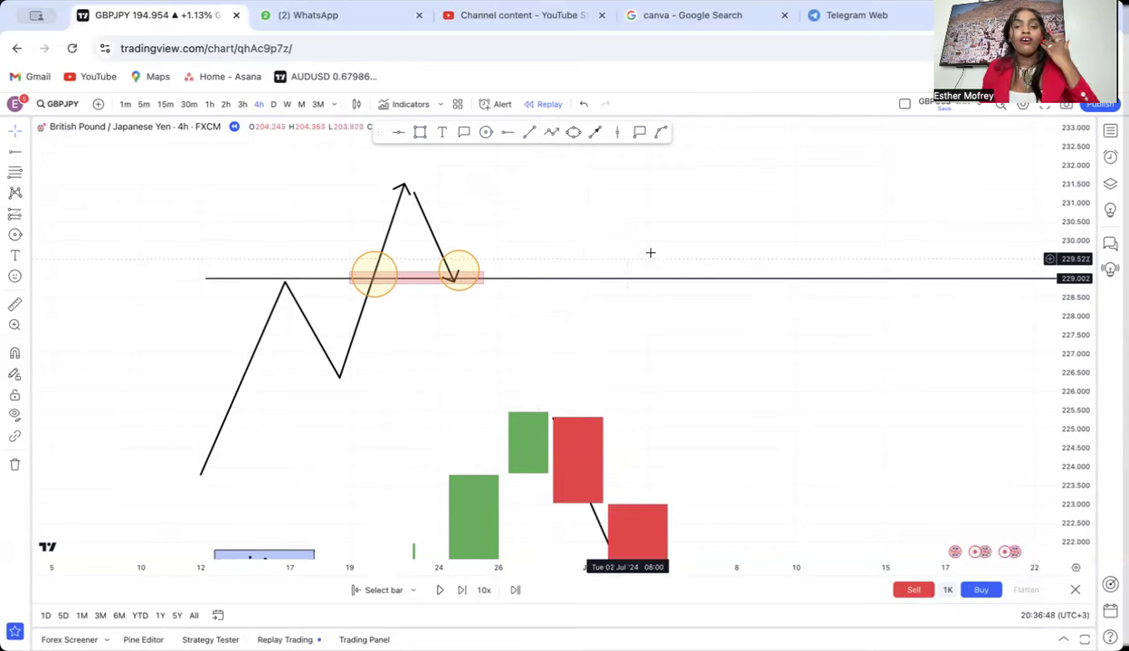
# Beside the rising example, draw a path arrow from about 232 down to 229, up to 230.9, down to 225.4 and back up to 229.
pyautogui.hscroll(3, 633, 252)
pyautogui.click(537, 190)
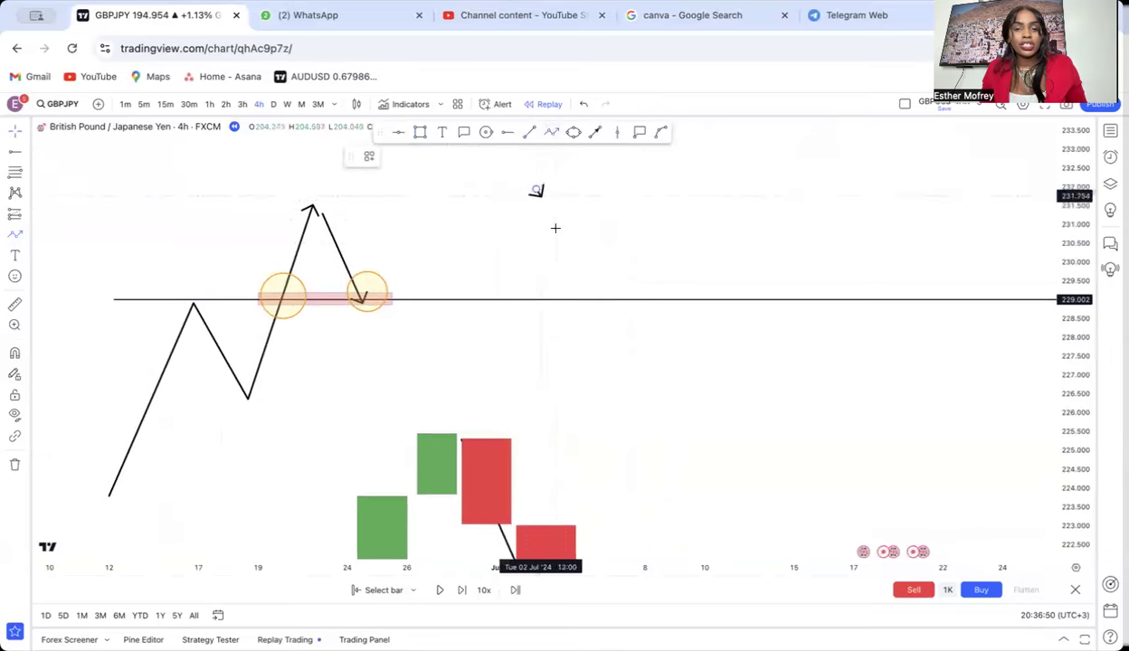
pyautogui.click(575, 301)
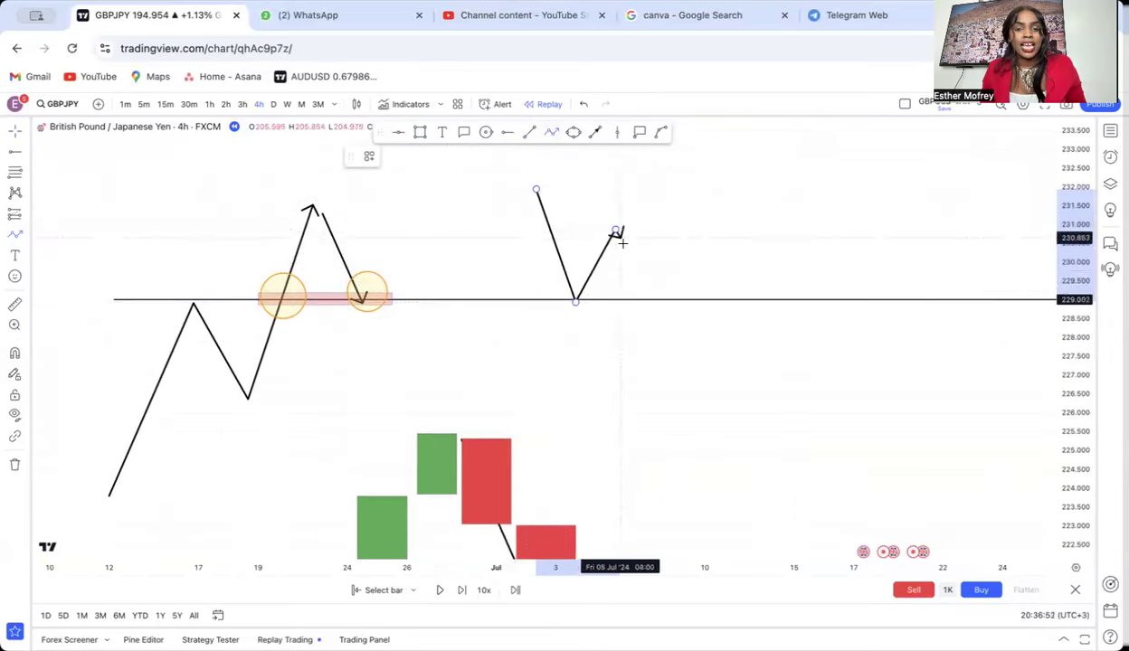
pyautogui.click(615, 230)
pyautogui.click(669, 435)
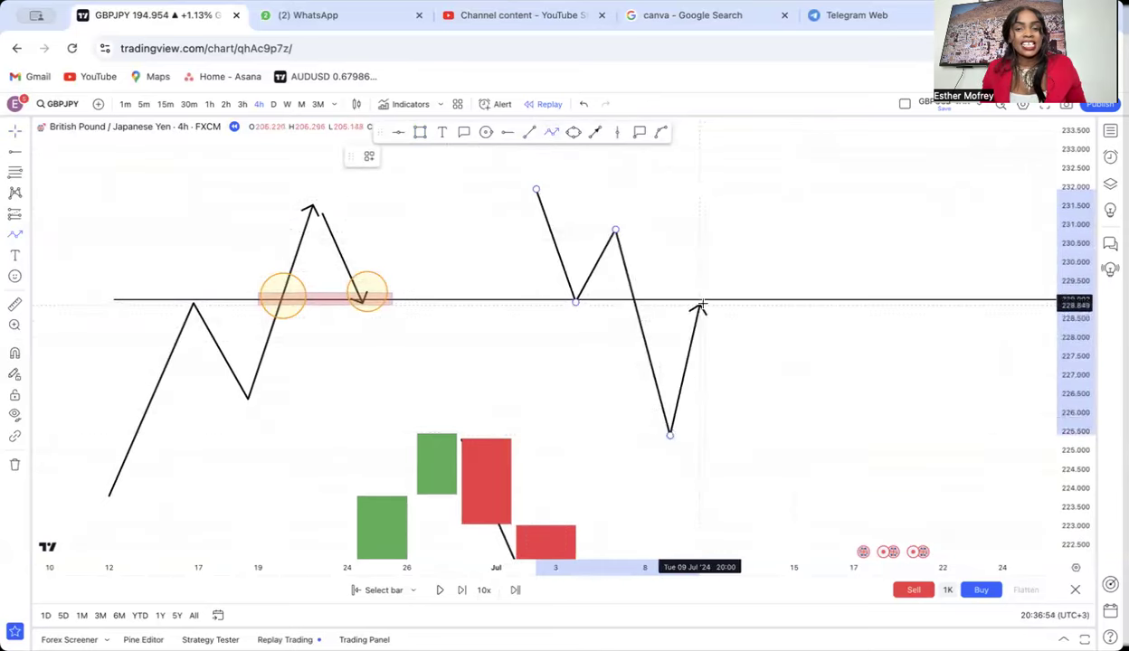
pyautogui.doubleClick(705, 302)
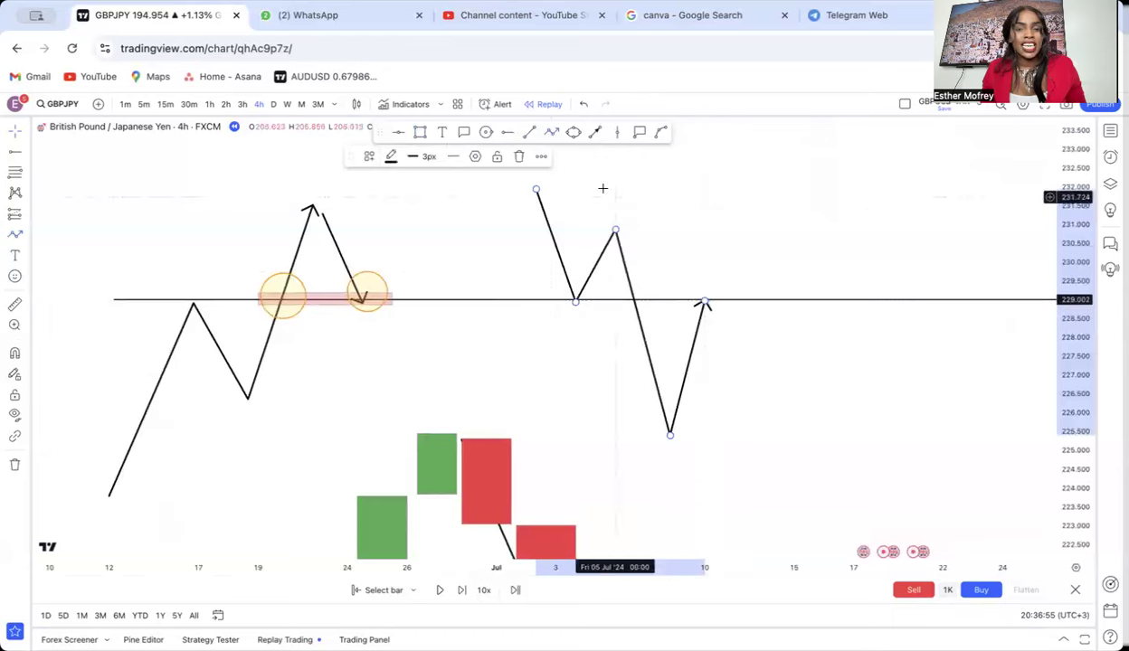
# Mark the falling path's break and retest on the 229.0 ray with a thin red rectangle and a circle at each point.
pyautogui.click(420, 133)
pyautogui.moveTo(610, 300); pyautogui.dragTo(730, 302)
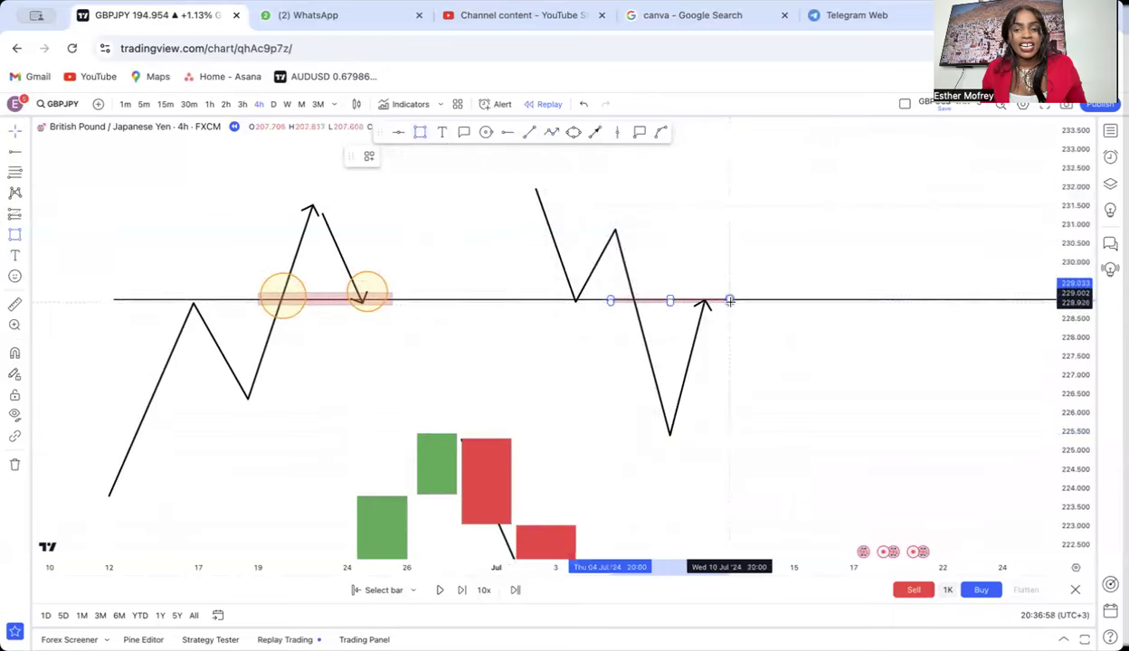
pyautogui.click(517, 167)
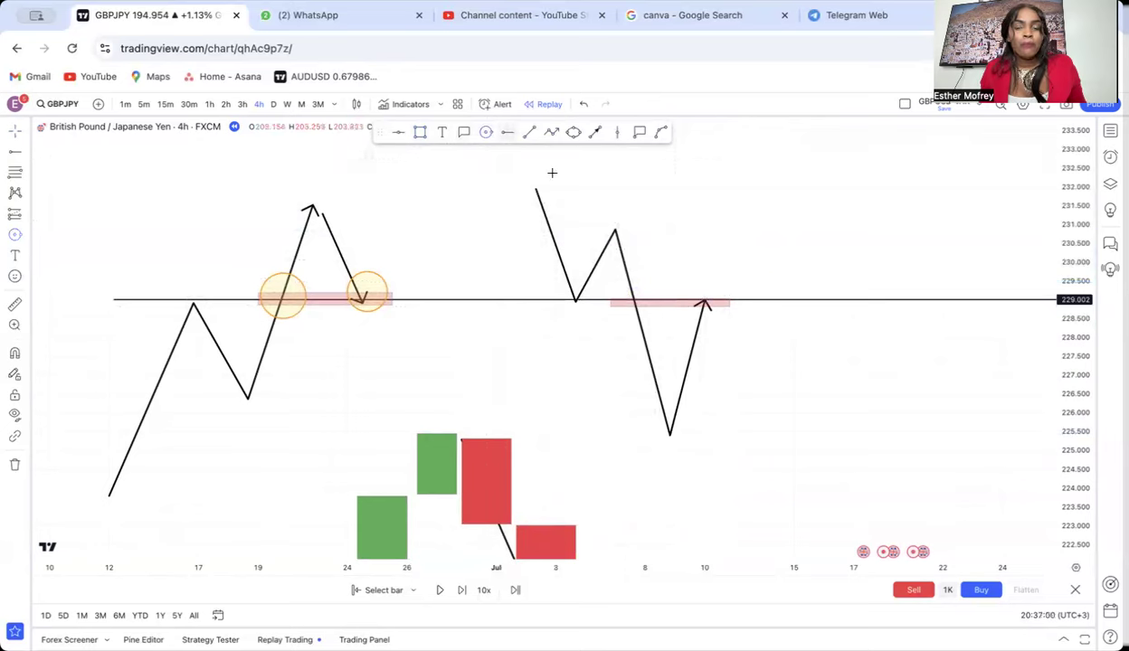
pyautogui.moveTo(635, 299); pyautogui.dragTo(635, 313)
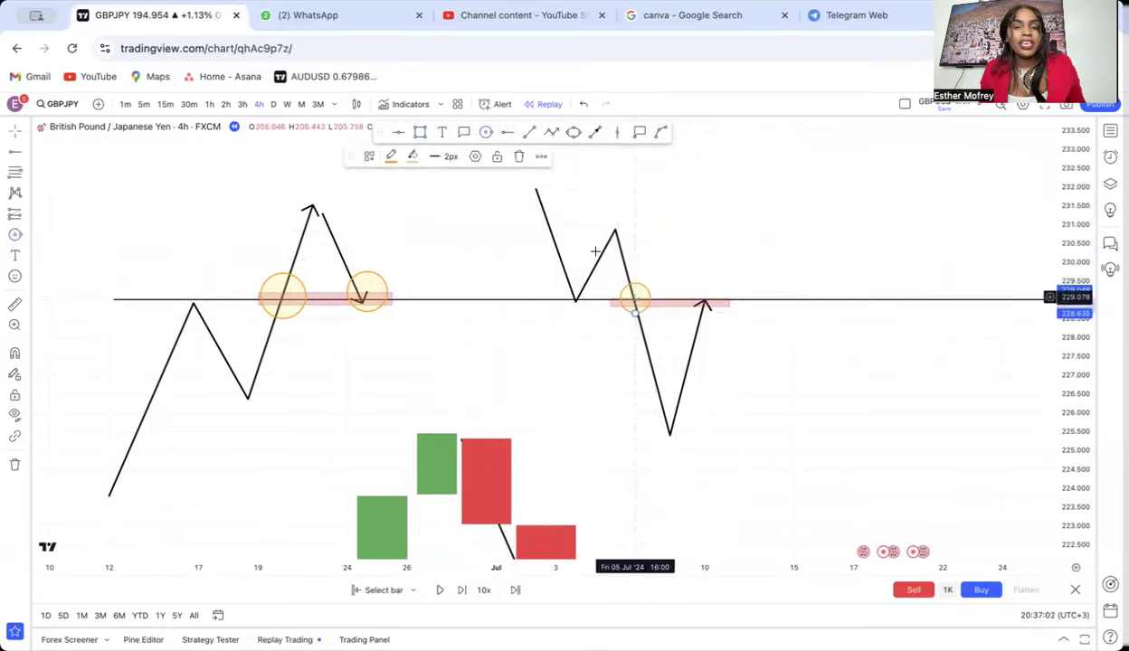
pyautogui.click(486, 134)
pyautogui.moveTo(705, 299); pyautogui.dragTo(705, 306)
pyautogui.click(630, 305)
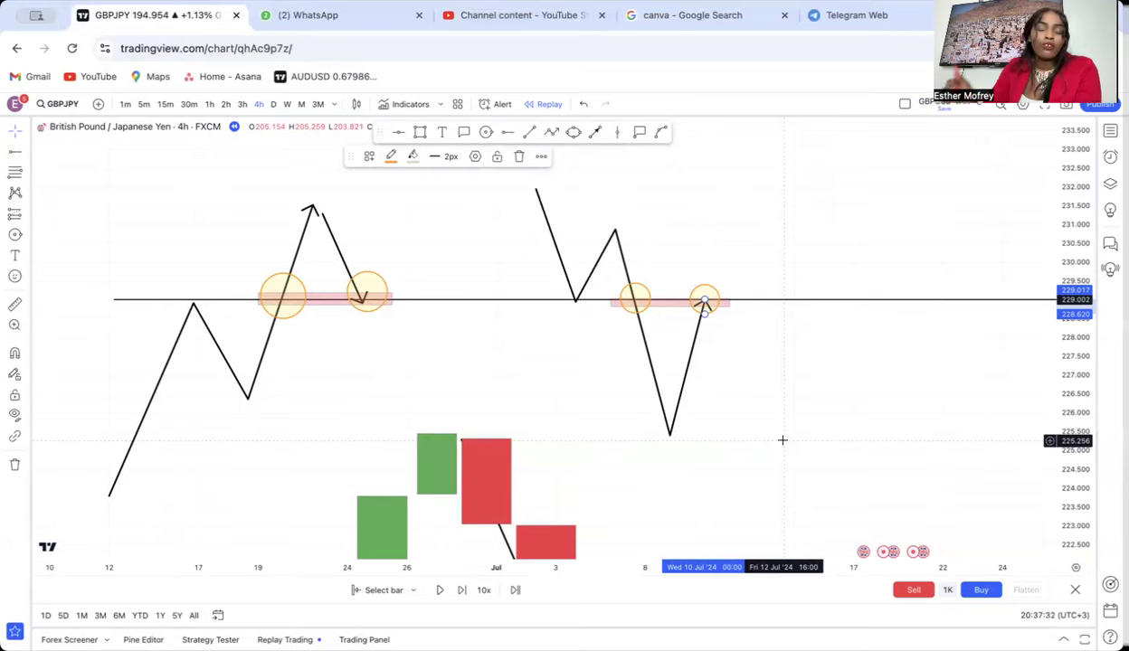
# Draw a red candle body from about 215.3 to 212.9 after the support breakout candle and set its fill opacity to 100%.
pyautogui.scroll(-5, 713, 252)
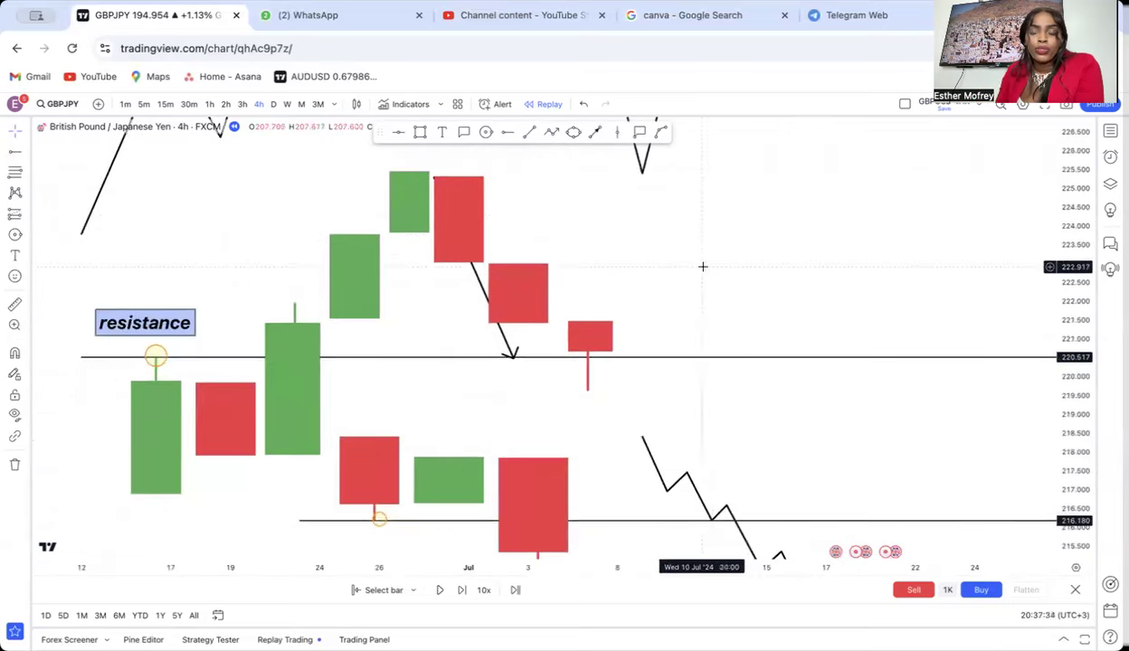
pyautogui.hscroll(-5, 703, 264)
pyautogui.hscroll(-3, 703, 267)
pyautogui.moveTo(863, 394); pyautogui.dragTo(675, 221)
pyautogui.click(420, 132)
pyautogui.moveTo(590, 416)
pyautogui.mouseDown()
pyautogui.moveTo(641, 442)
pyautogui.moveTo(637, 506)
pyautogui.mouseUp()
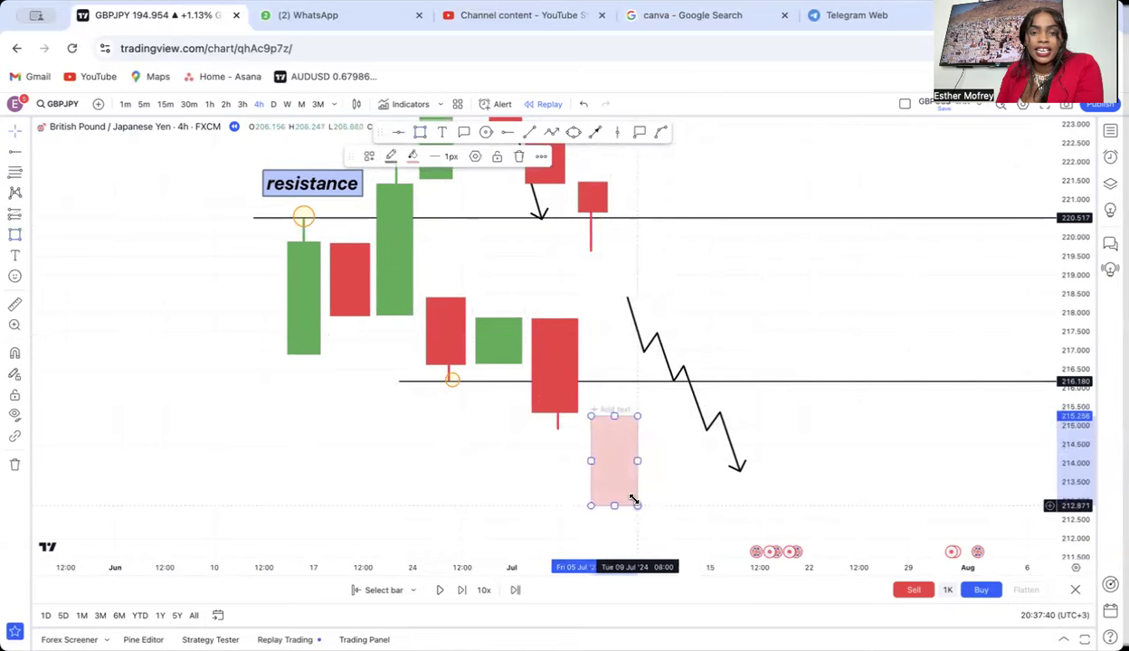
pyautogui.click(412, 156)
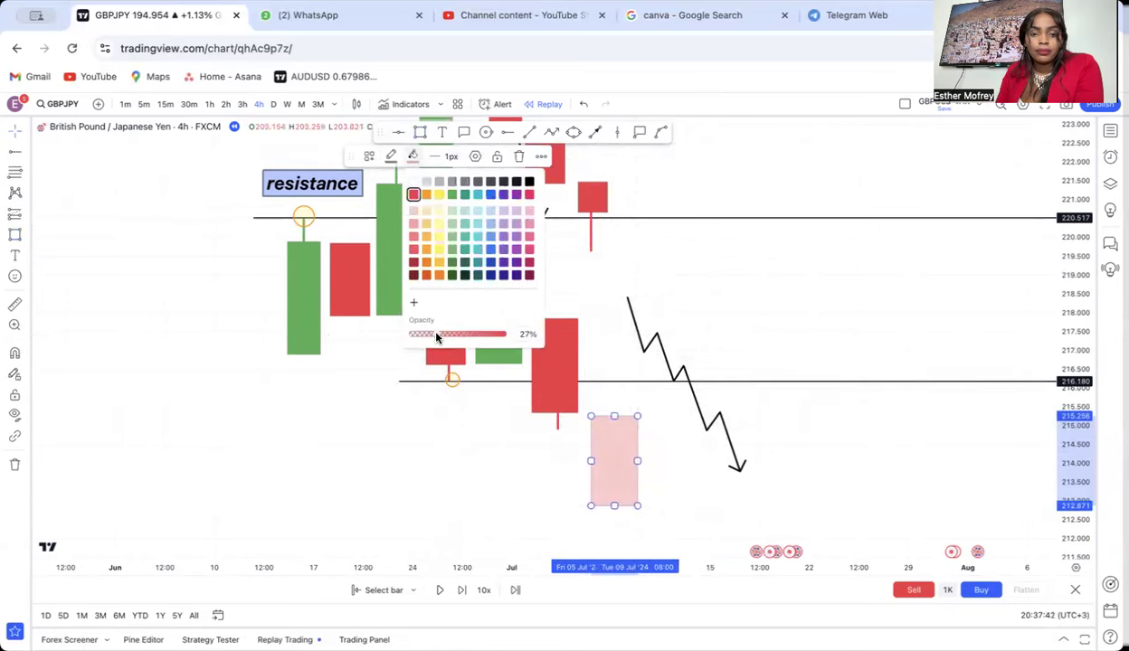
pyautogui.moveTo(436, 337); pyautogui.dragTo(516, 329)
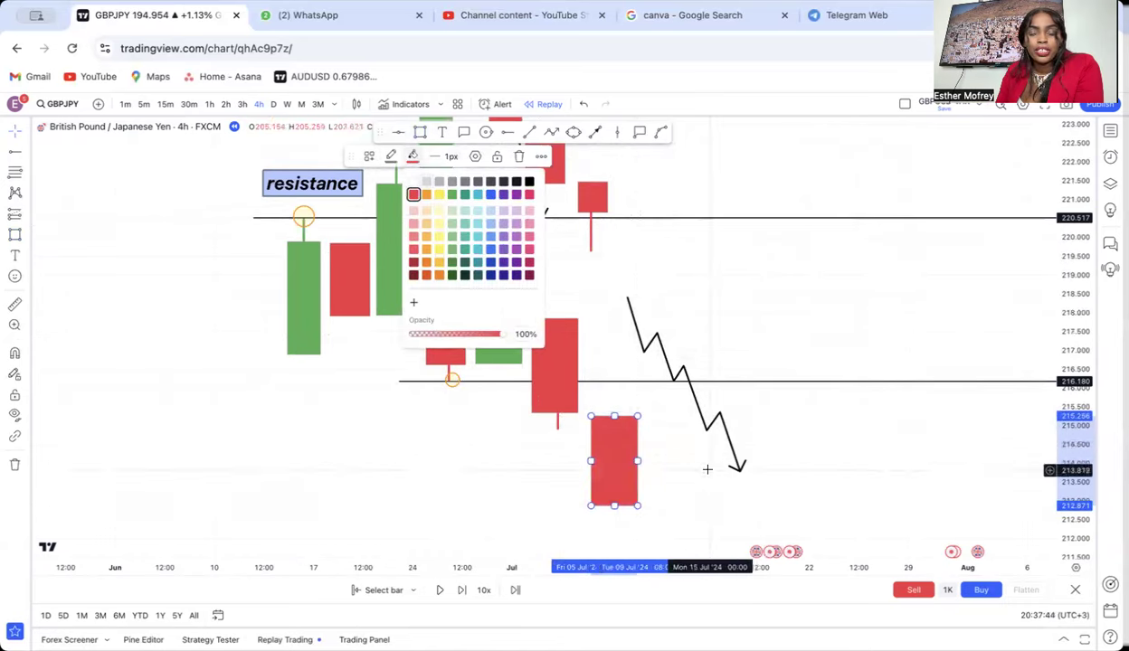
# Draw a second red candle body from about 213 to 210.5 and, beside it, a similar-height candle body coloured green.
pyautogui.moveTo(705, 466); pyautogui.dragTo(688, 350)
pyautogui.click(421, 132)
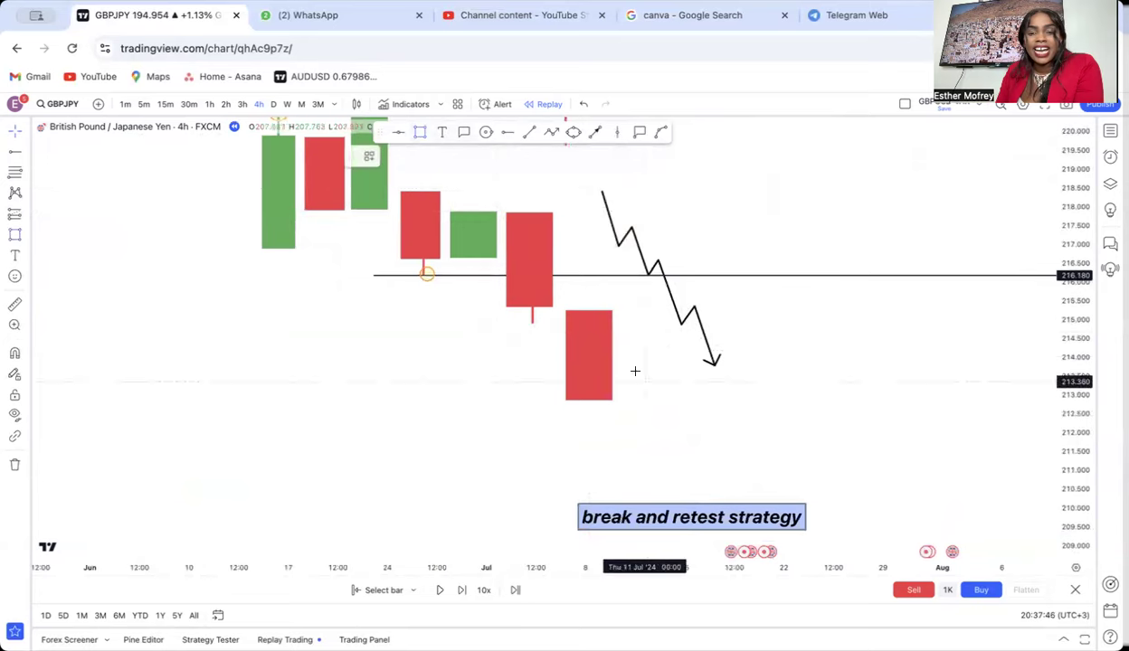
pyautogui.moveTo(621, 395)
pyautogui.mouseDown()
pyautogui.moveTo(680, 498)
pyautogui.moveTo(734, 454)
pyautogui.moveTo(744, 389)
pyautogui.mouseUp()
pyautogui.click(420, 133)
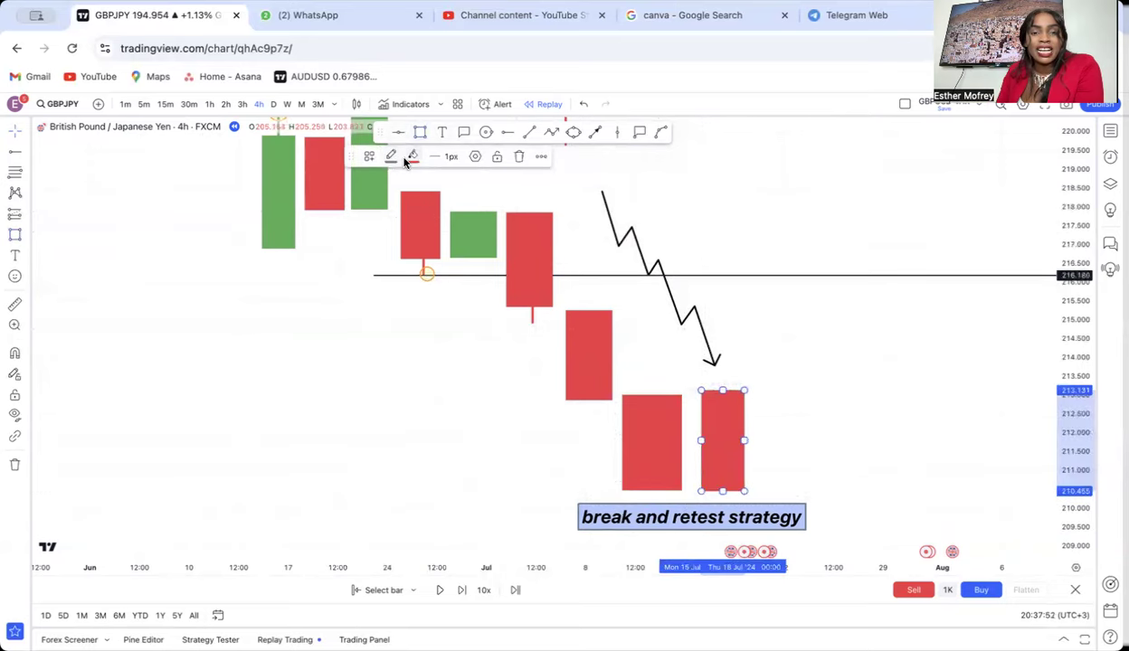
pyautogui.click(412, 157)
pyautogui.click(455, 196)
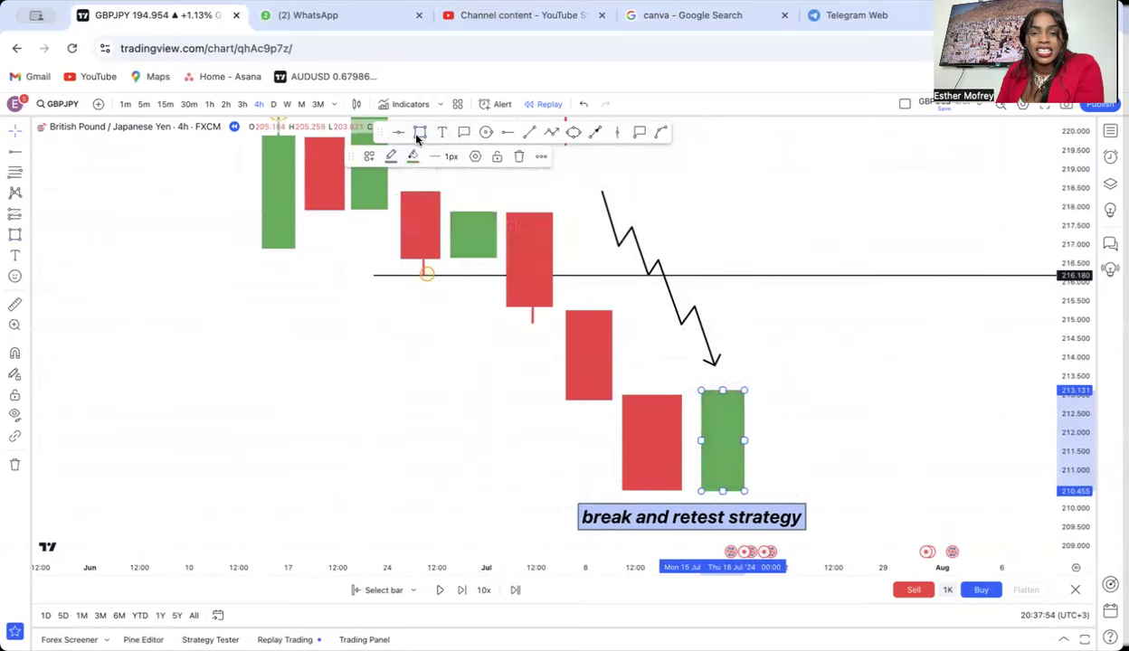
# Draw another green candle body rising from about 213.2 to the broken support line at about 216.2.
pyautogui.click(740, 380)
pyautogui.moveTo(767, 388); pyautogui.dragTo(792, 274)
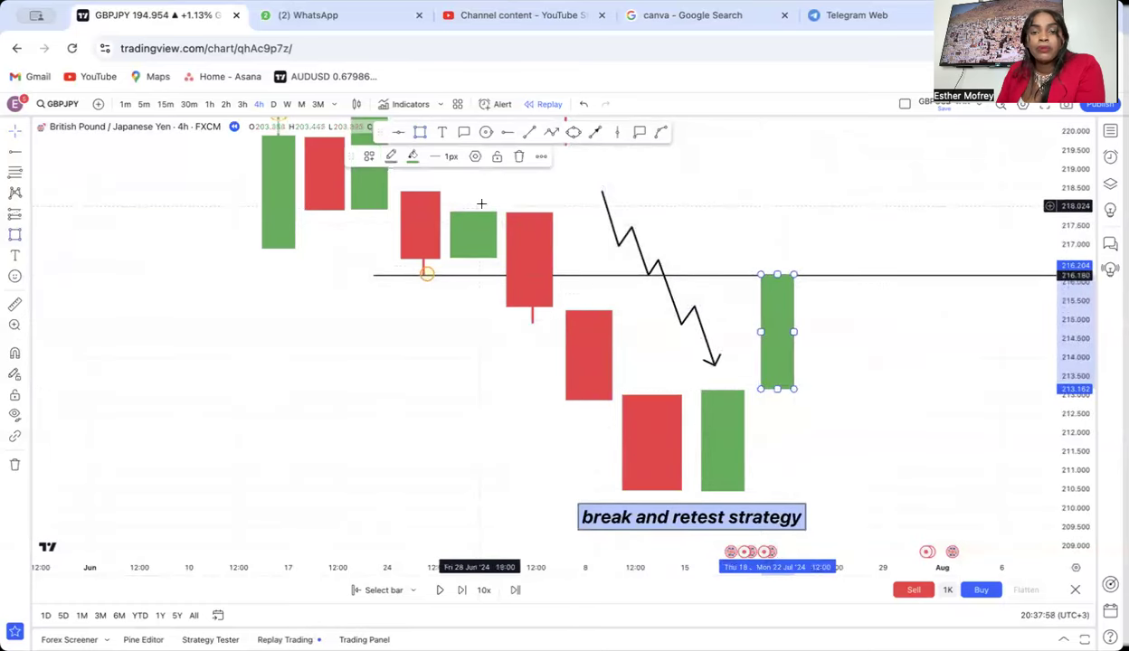
pyautogui.click(730, 212)
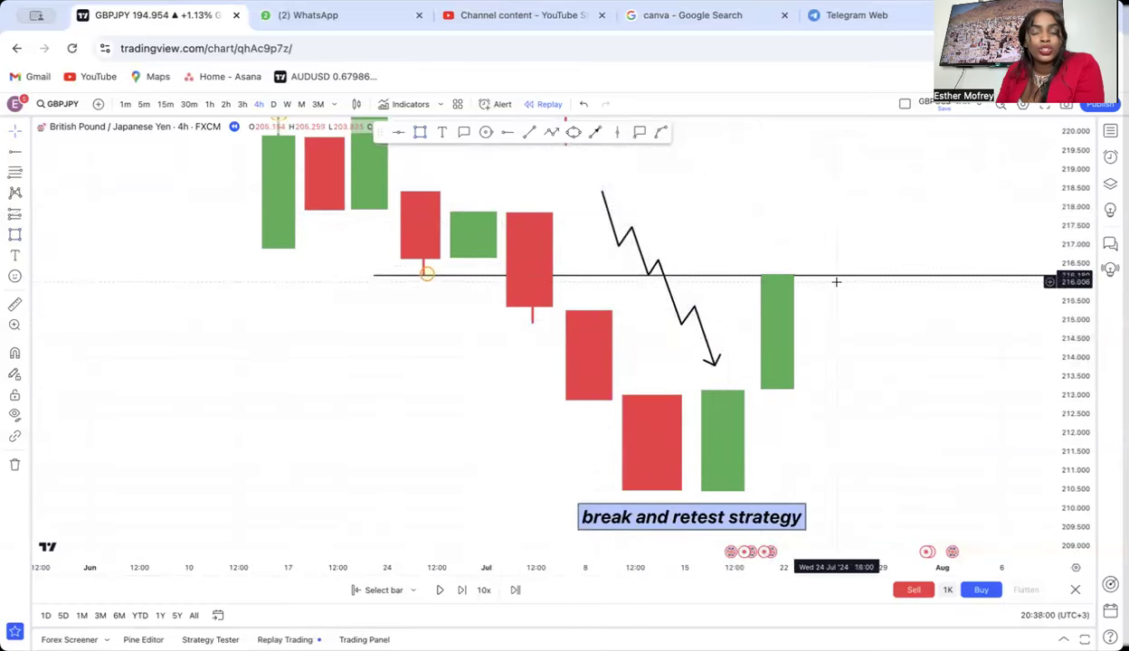
# Draw a green zone from about 216.5 to 215.9 along the support ray, spanning the break and retest candles, with 15% fill opacity.
pyautogui.click(420, 132)
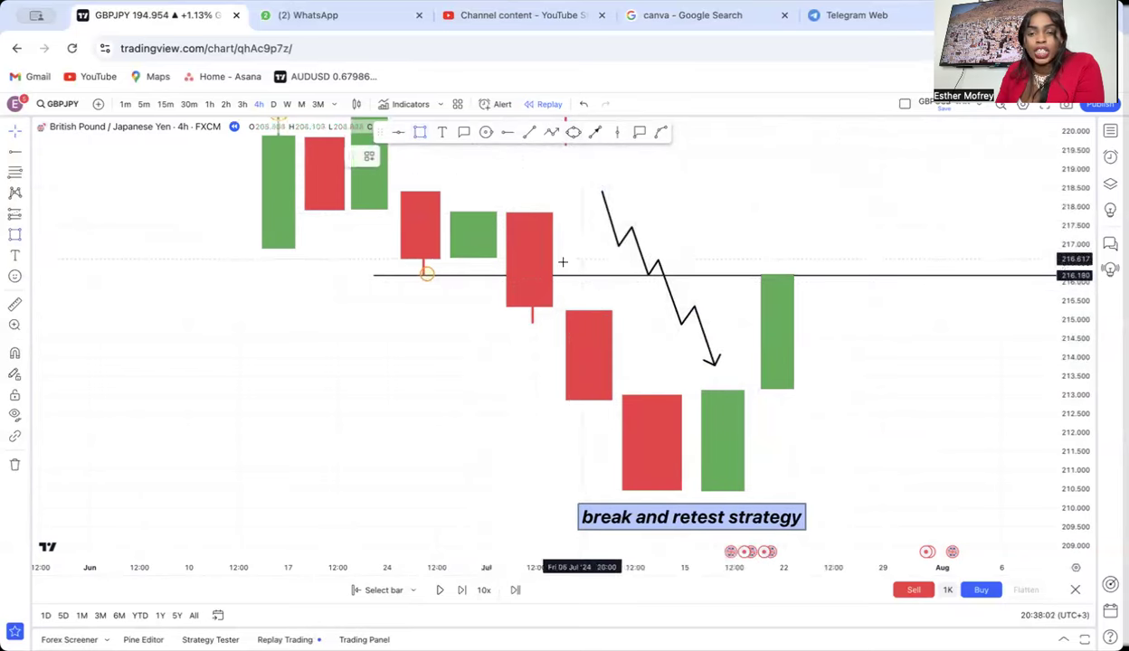
pyautogui.moveTo(522, 264)
pyautogui.mouseDown()
pyautogui.moveTo(811, 267)
pyautogui.moveTo(842, 285)
pyautogui.mouseUp()
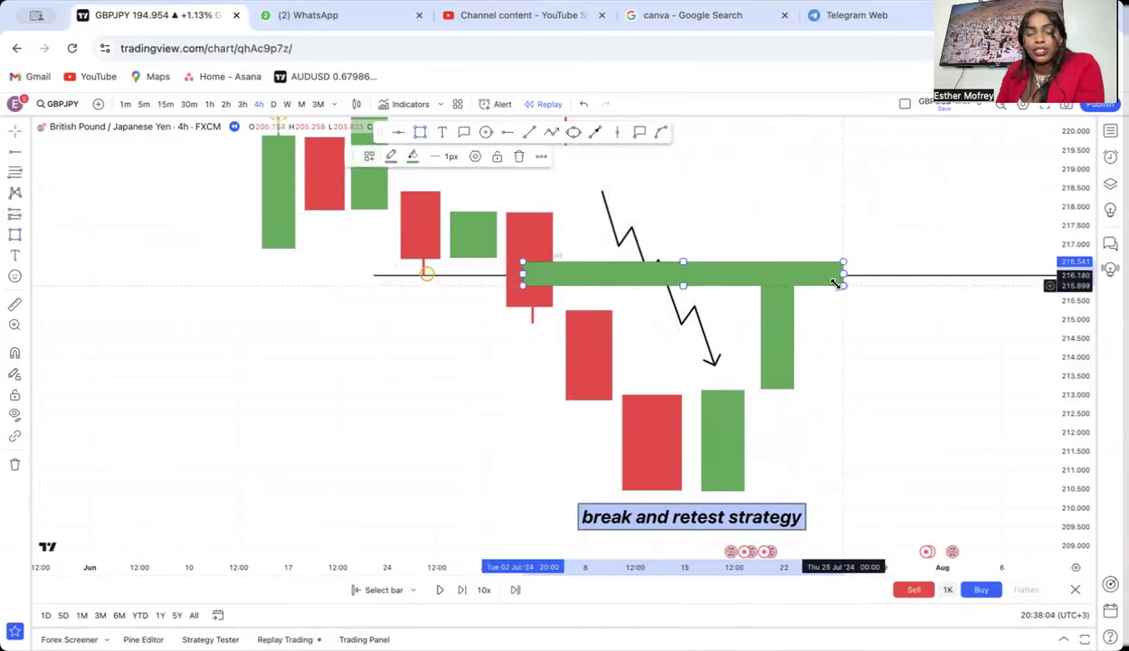
pyautogui.click(412, 156)
pyautogui.moveTo(433, 332); pyautogui.dragTo(422, 333)
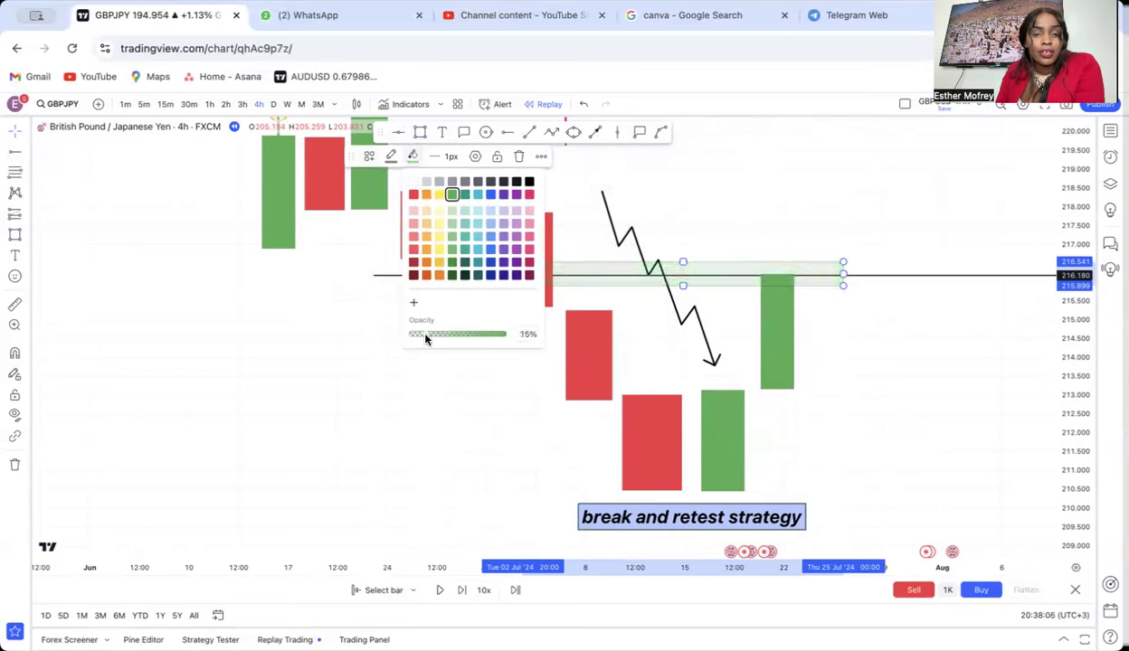
# Circle the breakout point on the red candle and the retest point atop the green candle in the support zone.
pyautogui.click(485, 132)
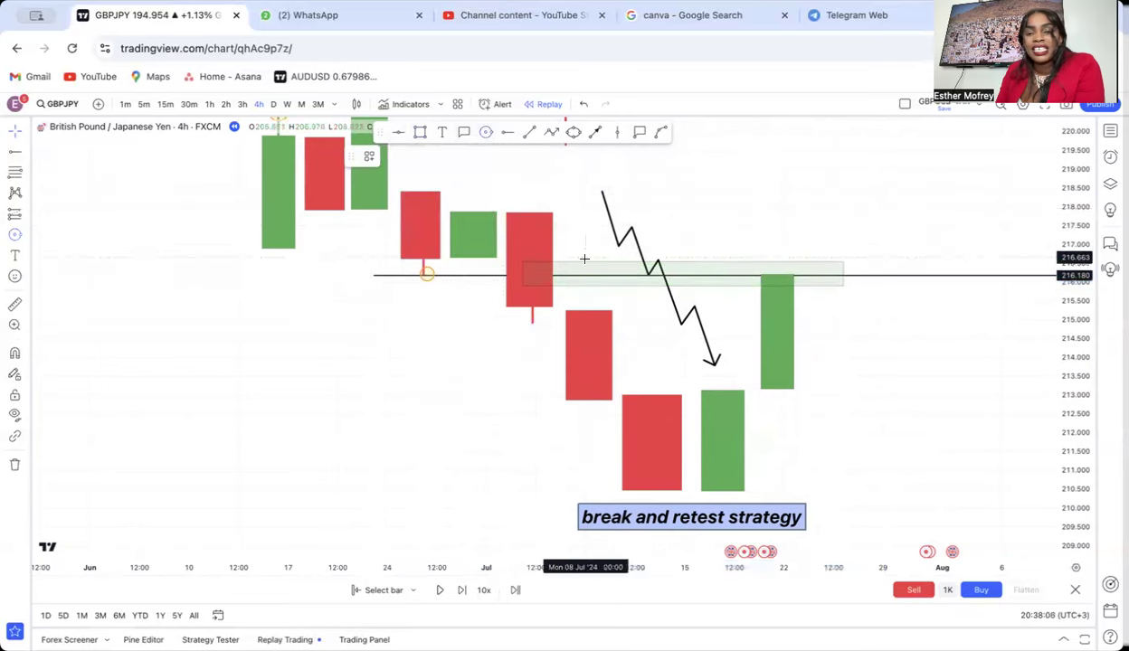
pyautogui.moveTo(548, 286); pyautogui.dragTo(558, 294)
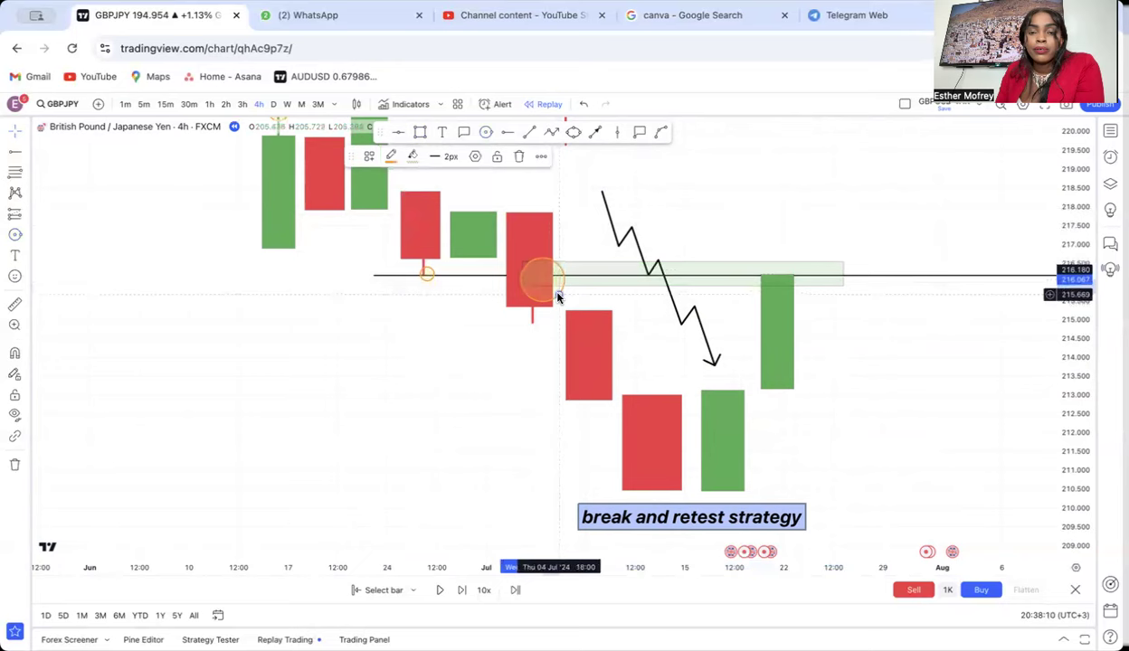
pyautogui.click(486, 133)
pyautogui.moveTo(787, 272); pyautogui.dragTo(793, 282)
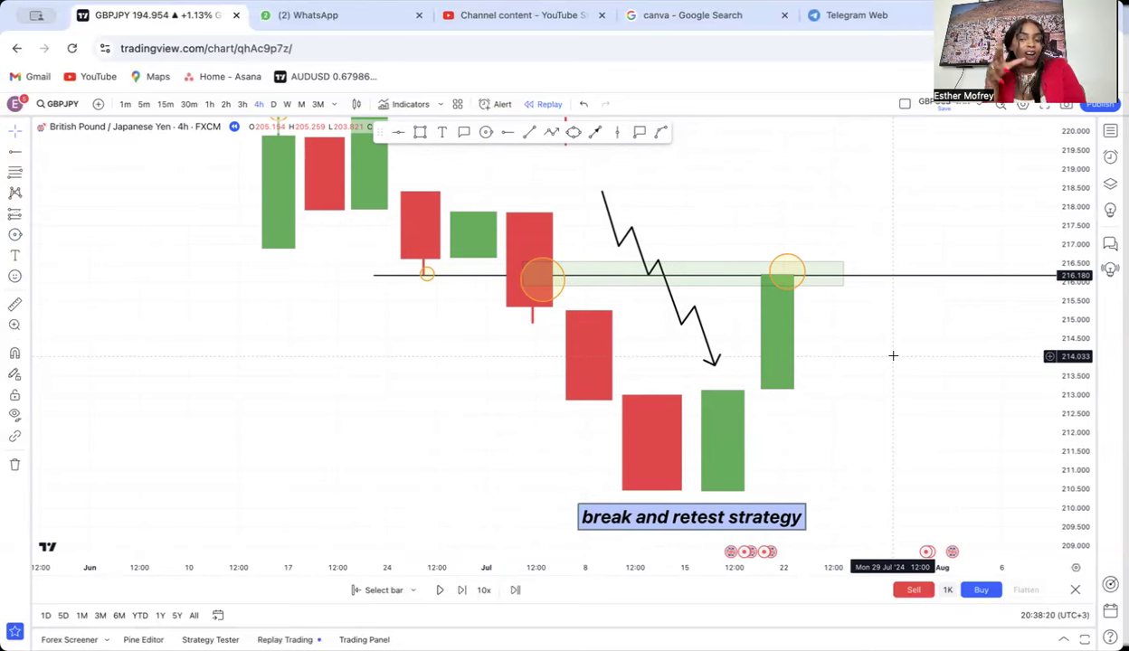
# Draw a light green zone from about 220.4 to 219.7 under the resistance ray, from the green breakout candle past the retest candle.
pyautogui.moveTo(403, 424); pyautogui.dragTo(607, 442)
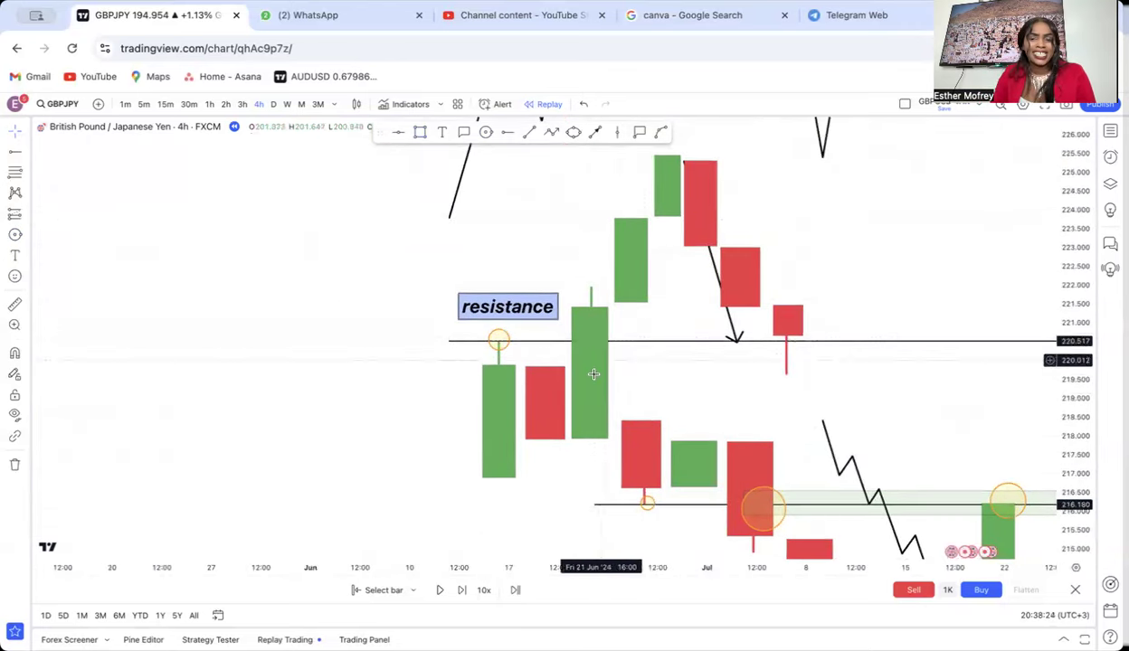
pyautogui.click(664, 161)
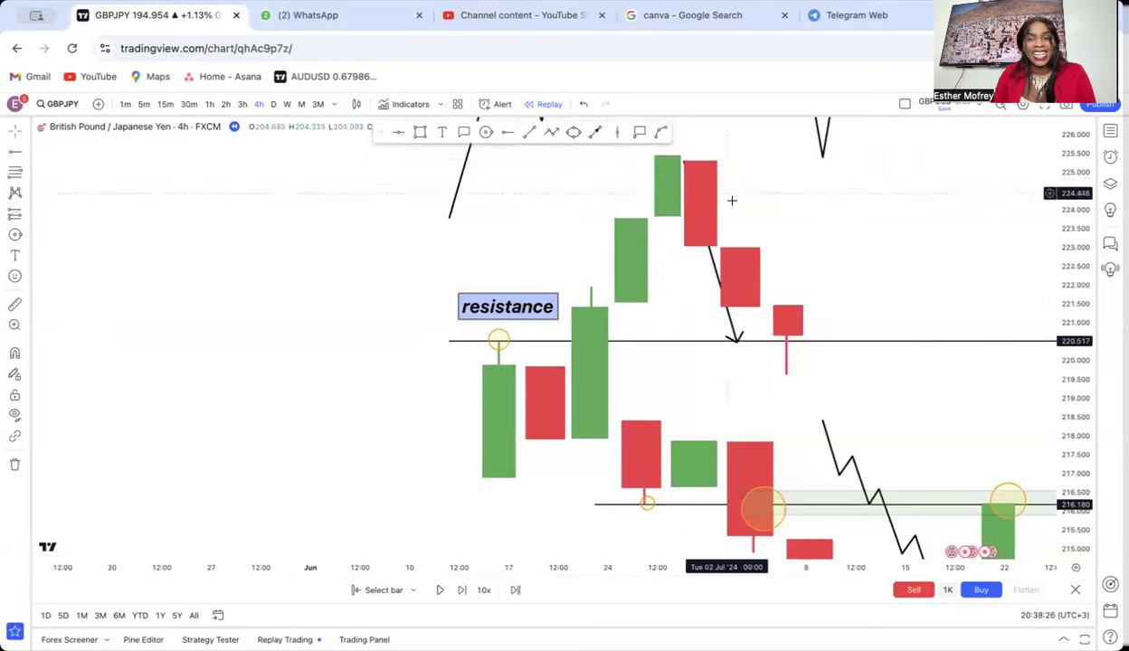
pyautogui.click(419, 133)
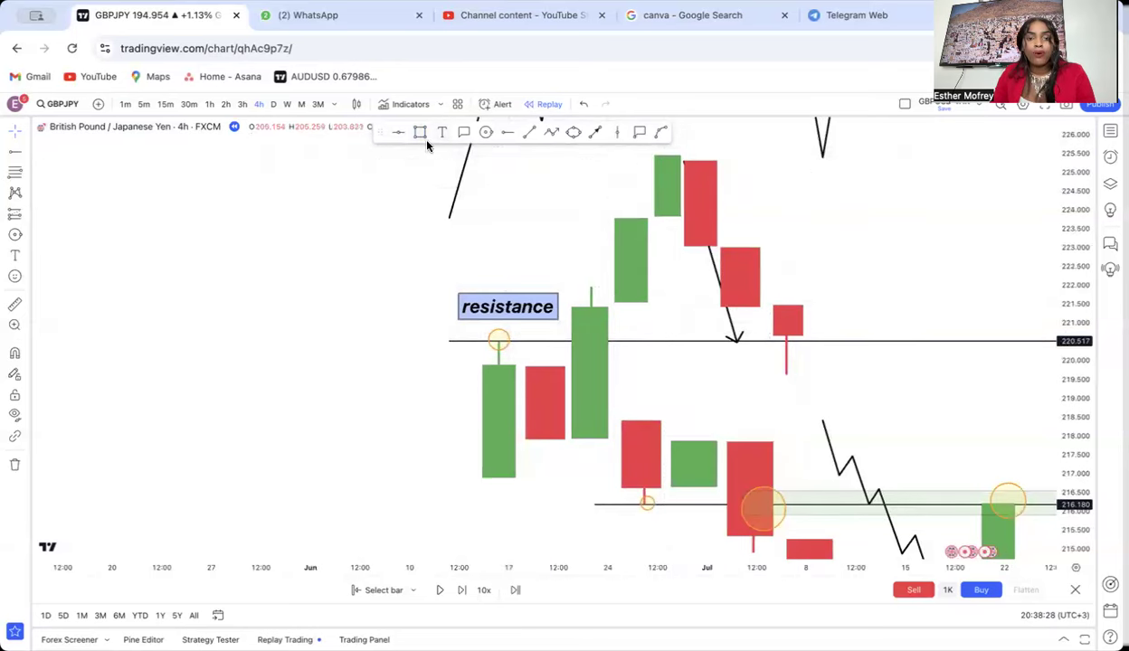
pyautogui.moveTo(581, 343)
pyautogui.mouseDown()
pyautogui.moveTo(872, 356)
pyautogui.moveTo(859, 371)
pyautogui.moveTo(625, 292)
pyautogui.moveTo(615, 269)
pyautogui.mouseUp()
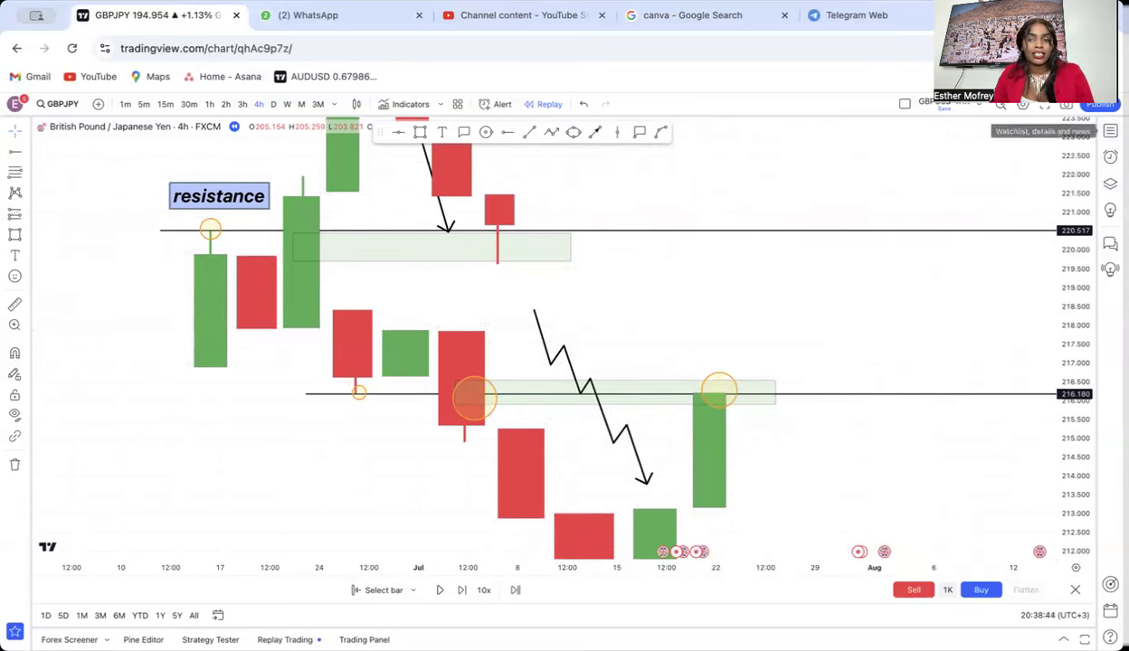
# Open the RUNNING TTRADES watchlist and look through its currency pairs.
pyautogui.click(1110, 131)
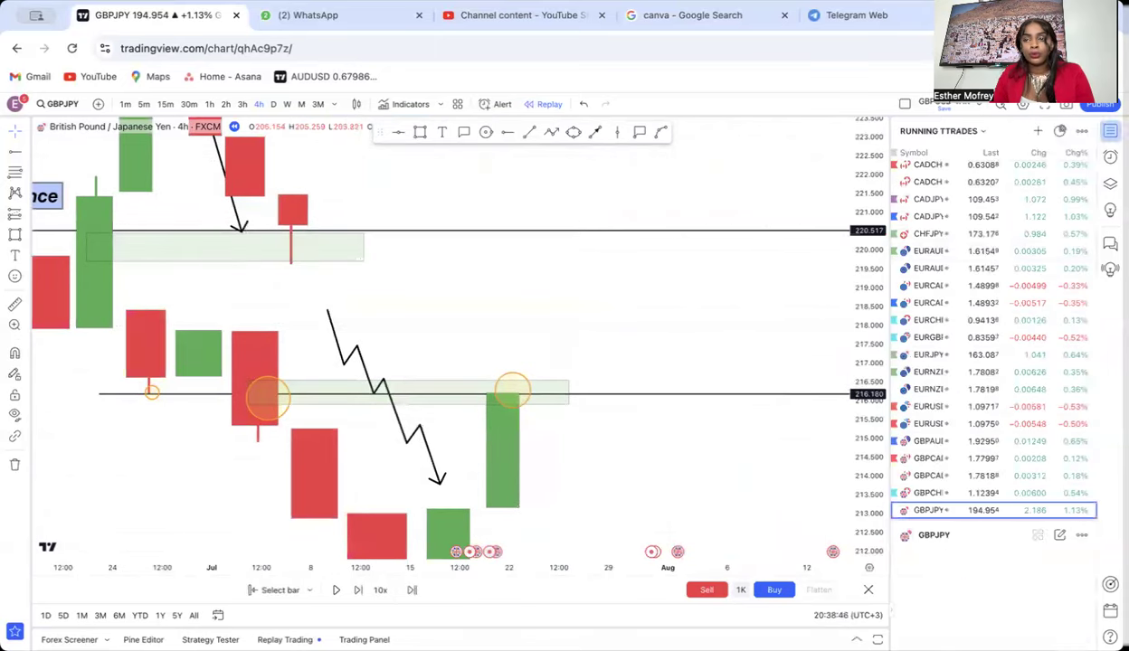
pyautogui.scroll(3, 1001, 283)
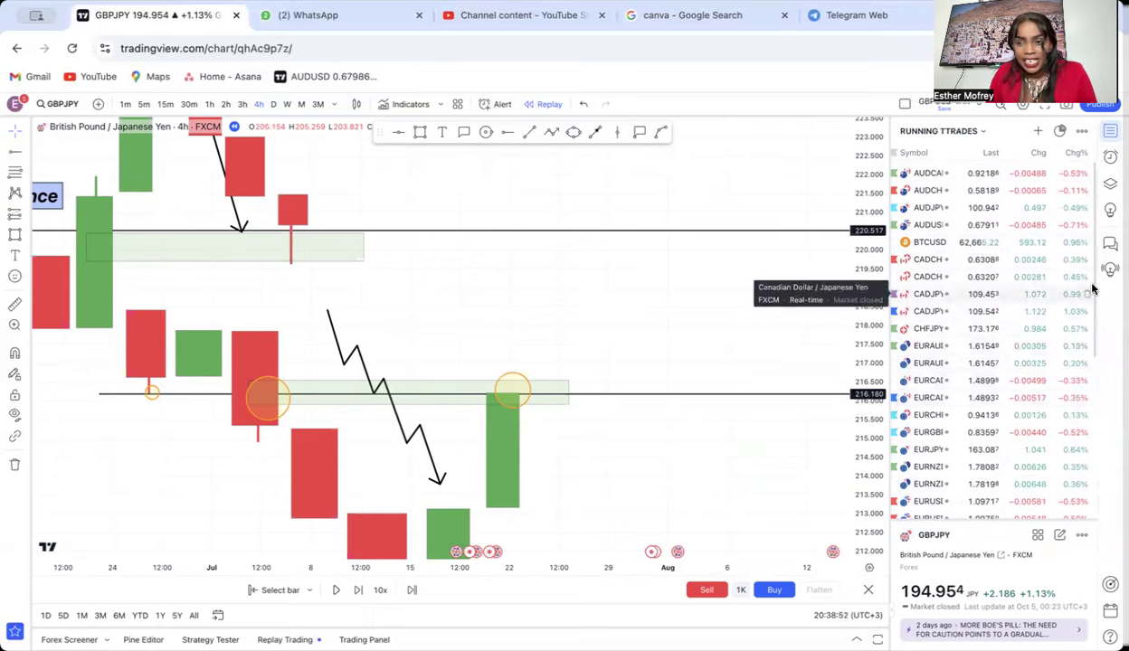
pyautogui.moveTo(1095, 309); pyautogui.dragTo(1093, 352)
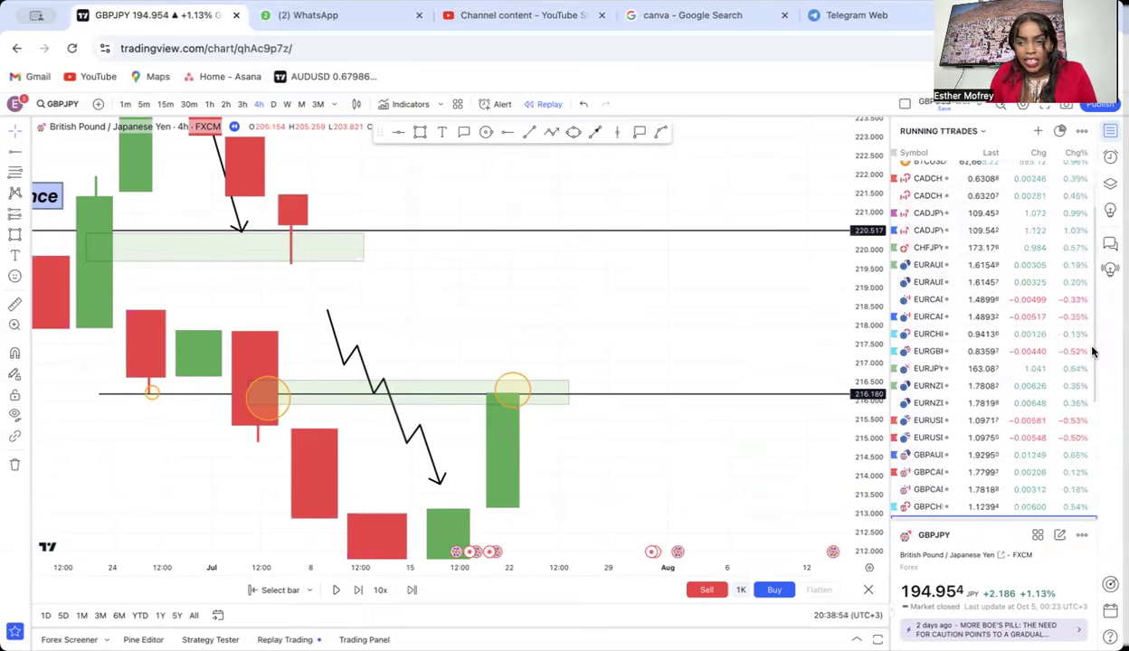
# Exit Bar Replay mode and switch the GBPJPY chart to the daily timeframe.
pyautogui.click(867, 591)
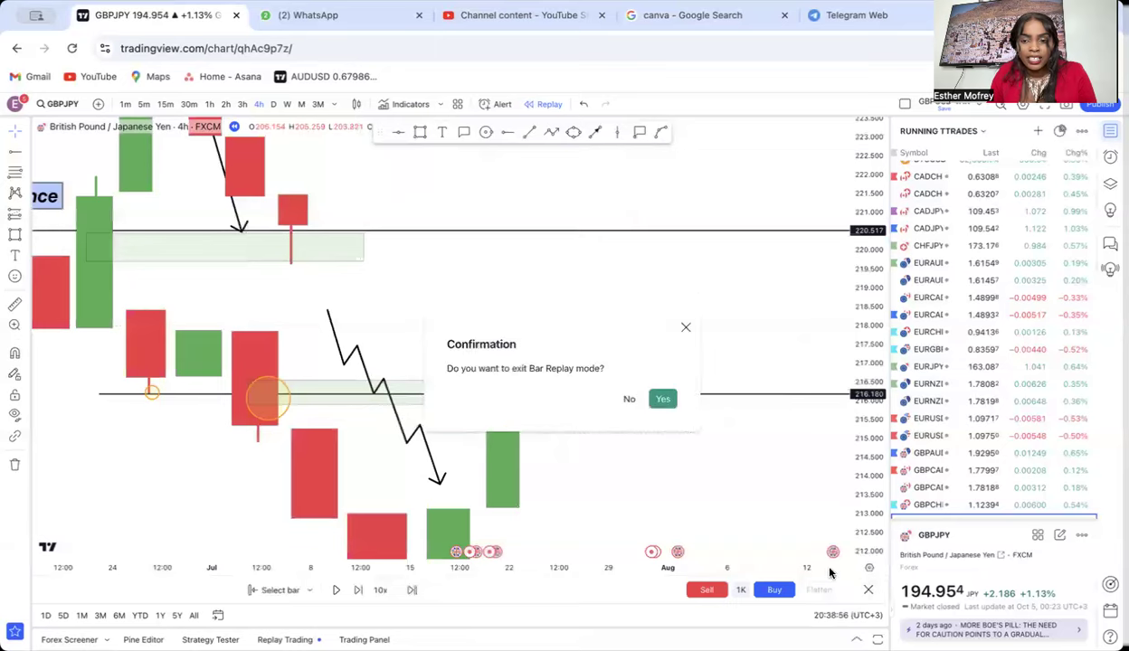
pyautogui.click(656, 396)
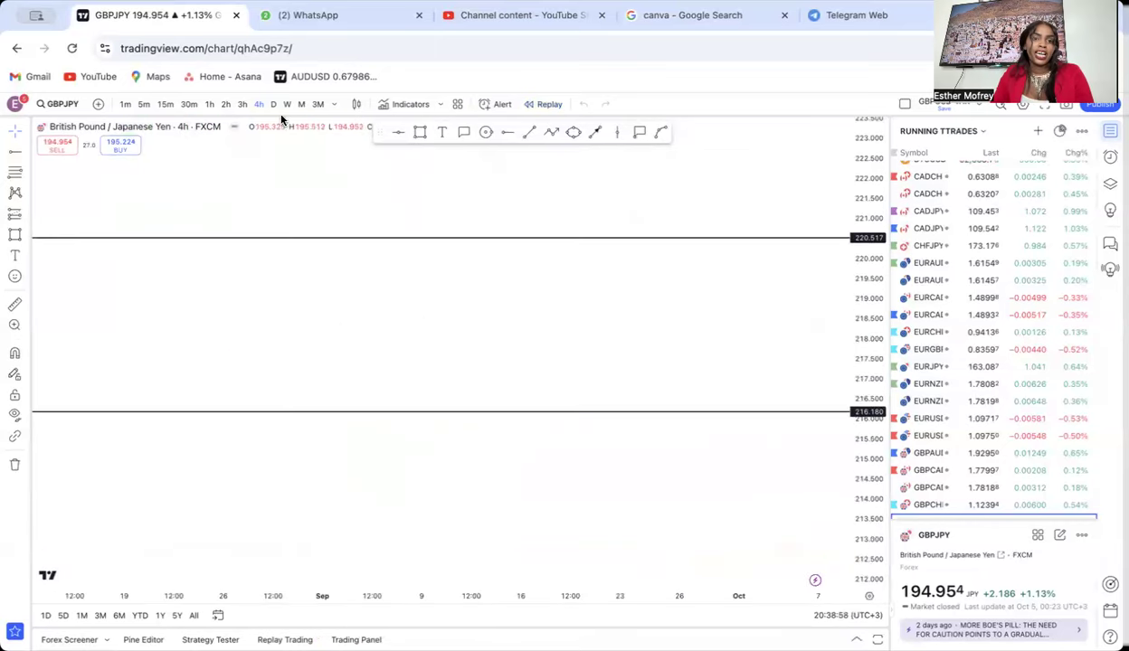
pyautogui.click(275, 104)
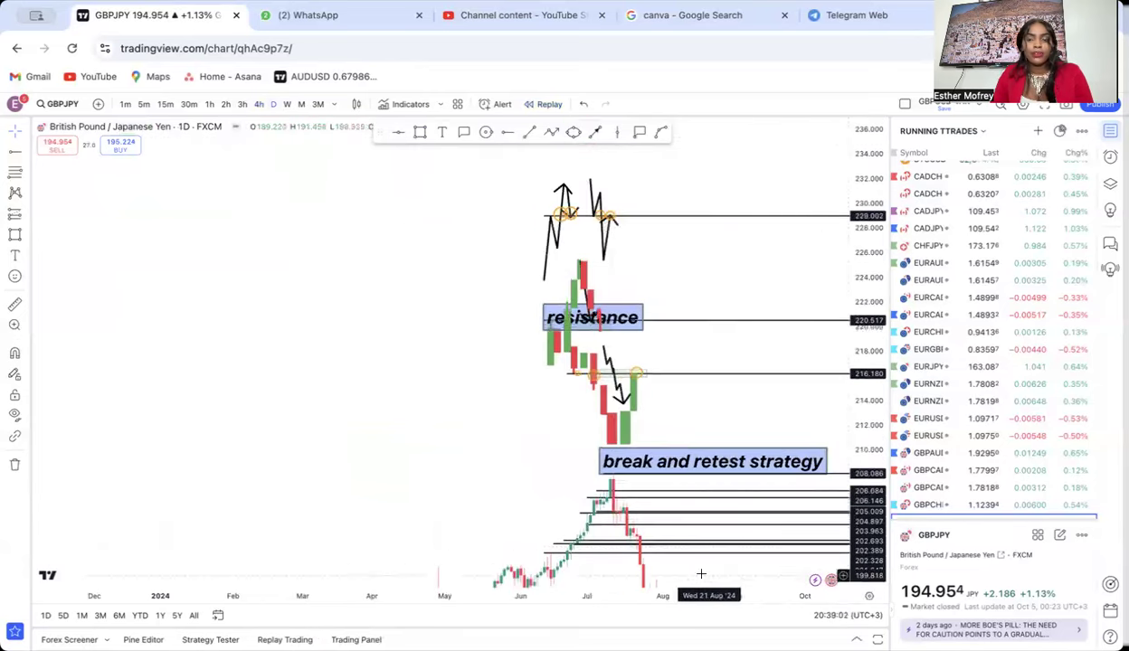
# Remove all drawings from the daily GBPJPY chart, leaving only the price candles.
pyautogui.moveTo(468, 431); pyautogui.dragTo(365, 371)
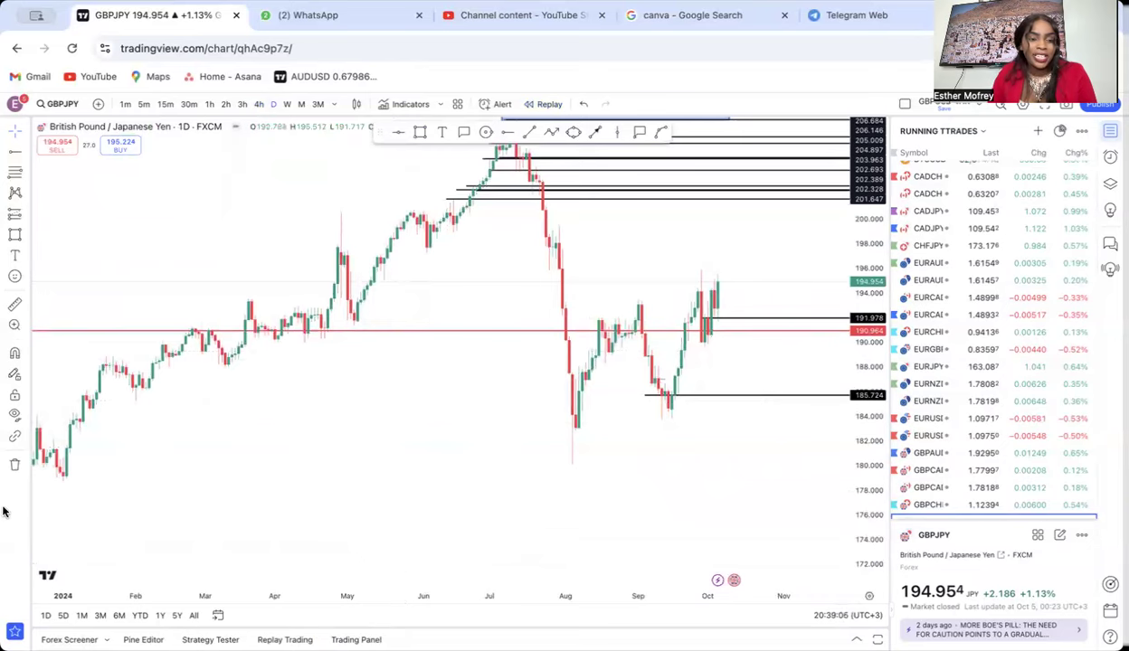
pyautogui.click(12, 471)
pyautogui.click(54, 462)
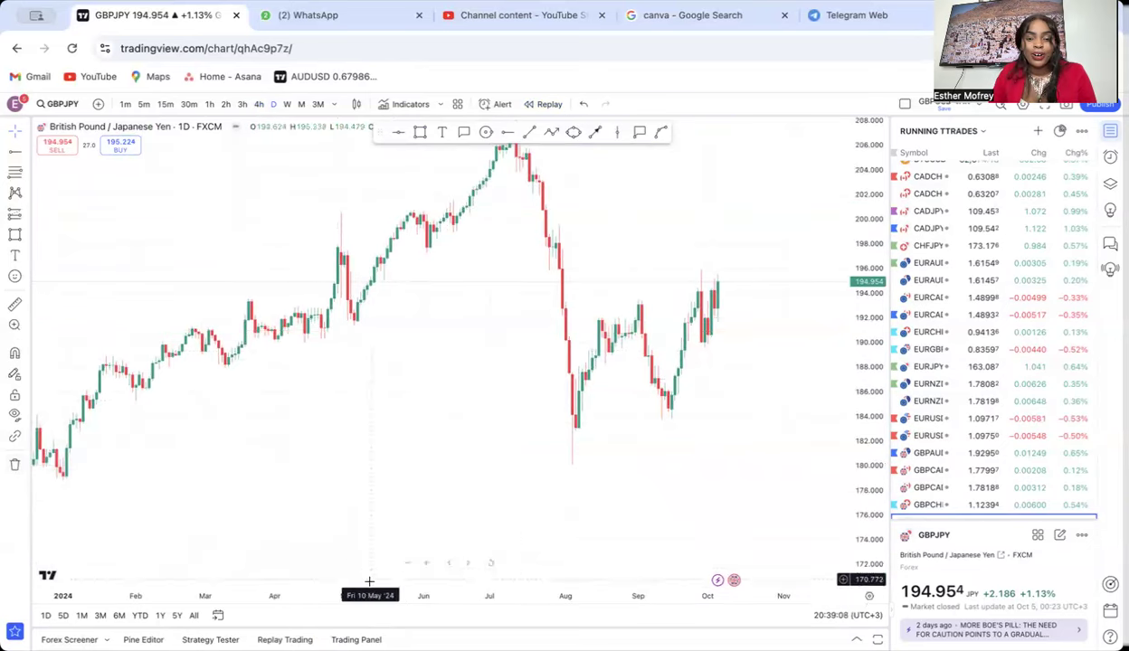
# Start Bar Replay on the daily chart from Friday 30 August 2024.
pyautogui.click(536, 105)
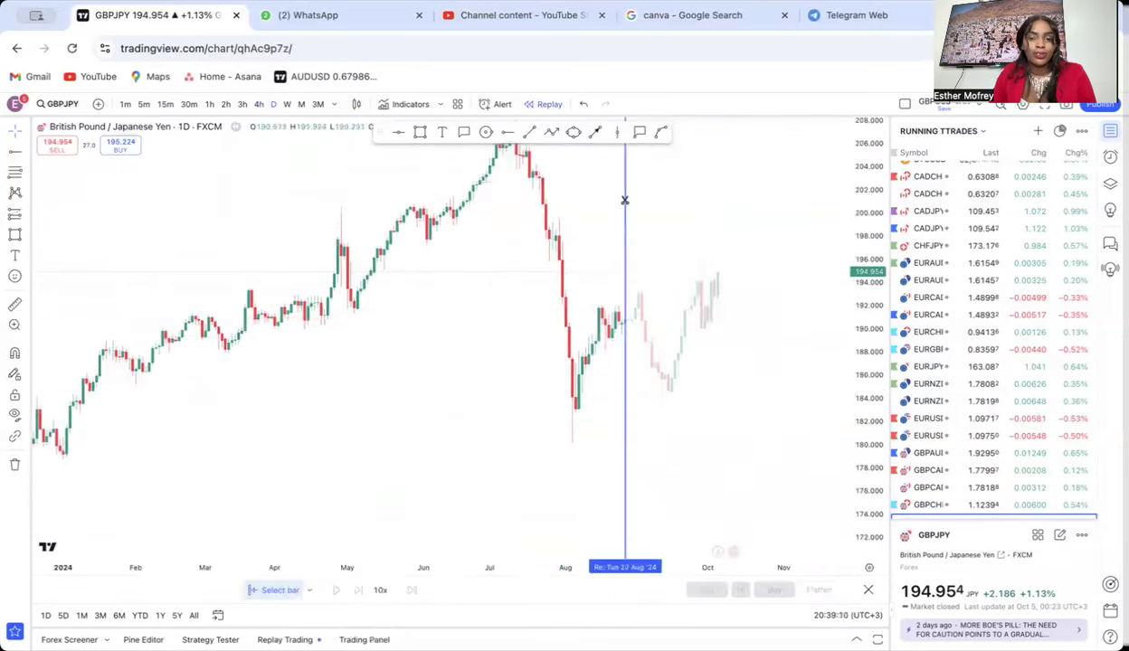
pyautogui.click(635, 190)
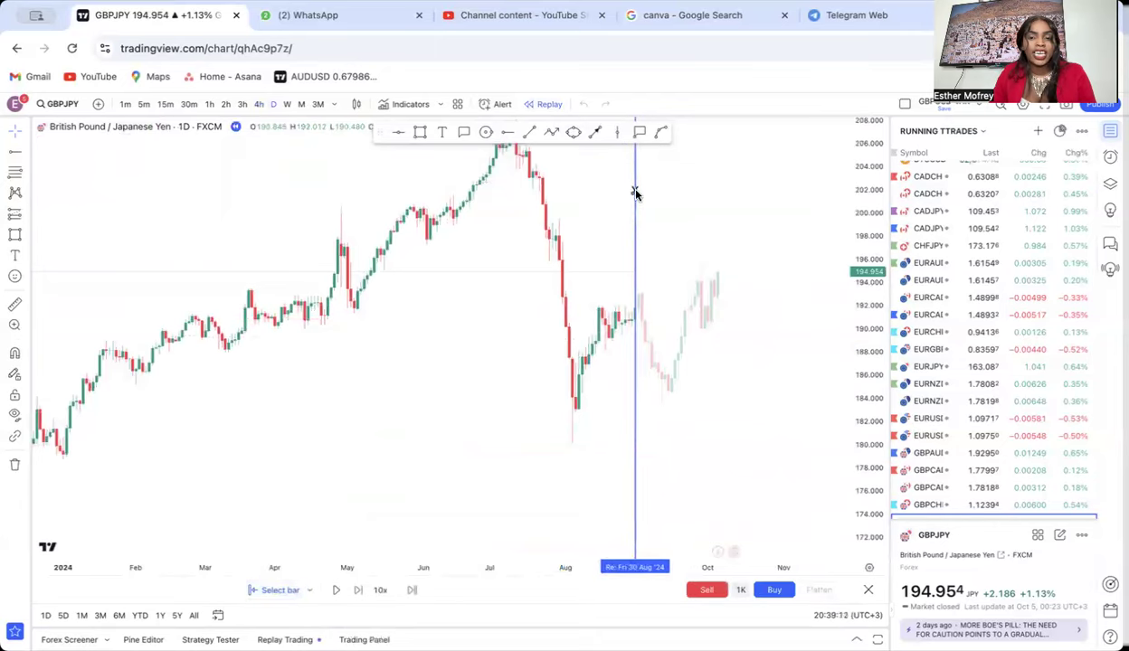
pyautogui.scroll(5, 643, 371)
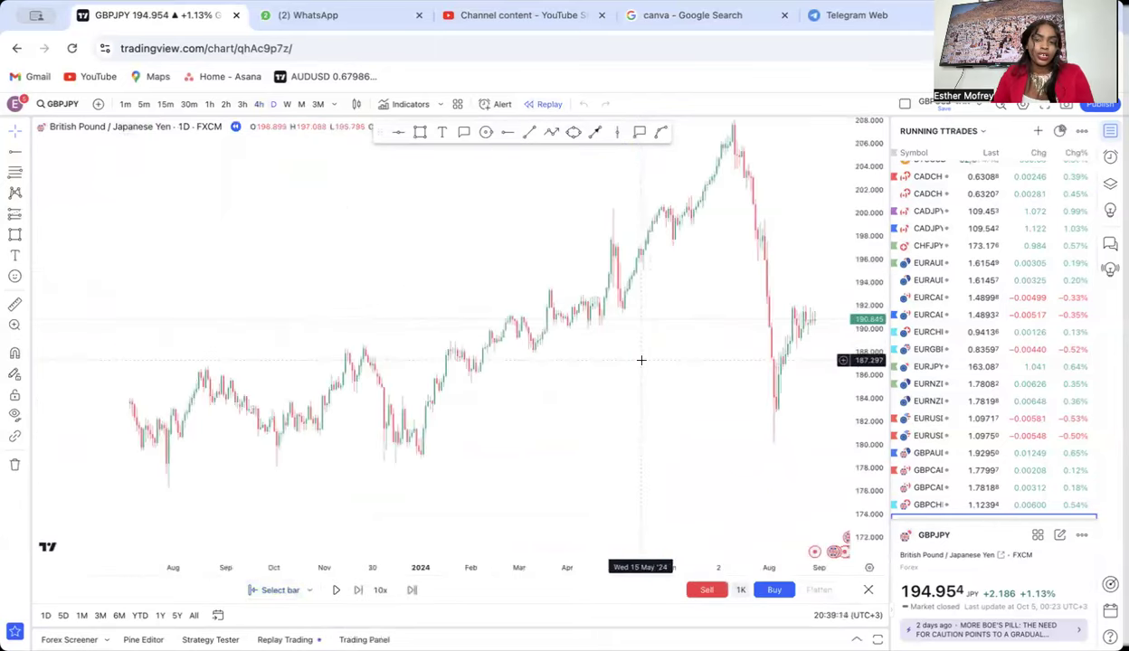
pyautogui.moveTo(783, 403); pyautogui.dragTo(562, 464)
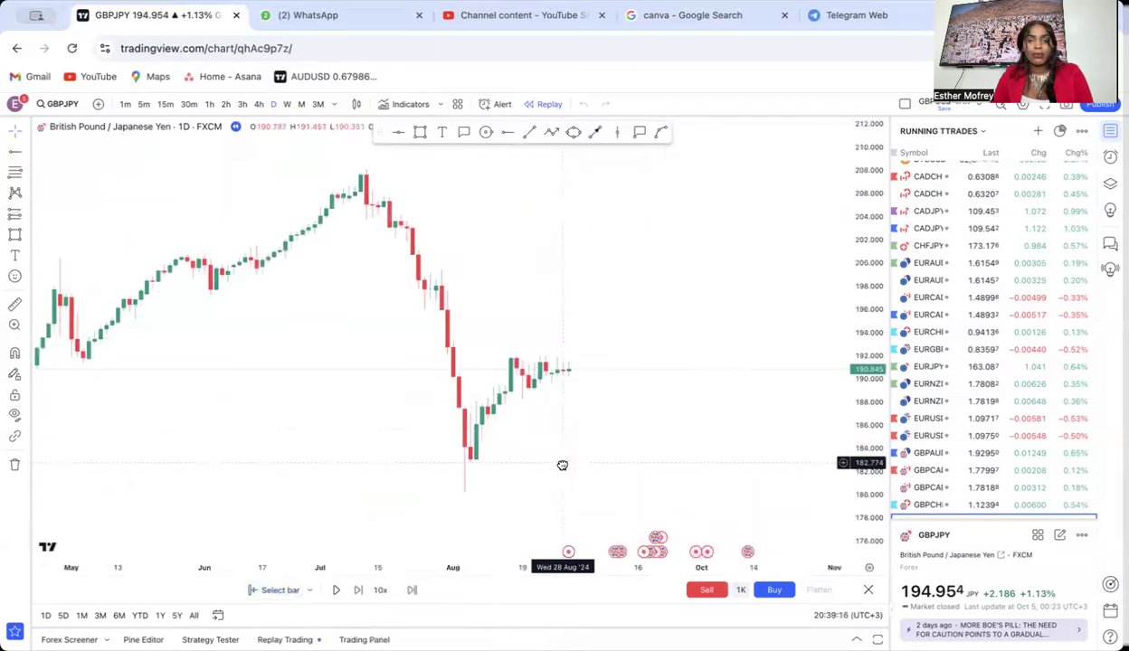
pyautogui.moveTo(875, 479); pyautogui.dragTo(853, 422)
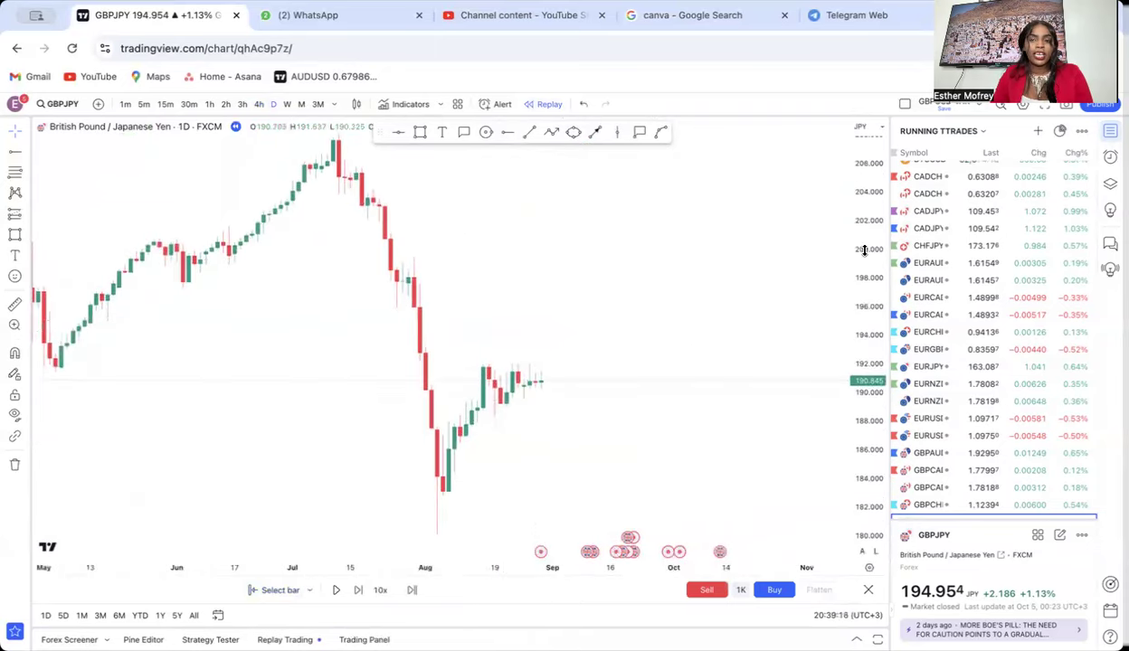
# Trace the downtrend's lower lows and lower highs with a zigzag path from the July high to the August low.
pyautogui.moveTo(864, 251); pyautogui.dragTo(869, 328)
pyautogui.click(551, 133)
pyautogui.click(334, 179)
pyautogui.click(344, 241)
pyautogui.click(372, 220)
pyautogui.click(390, 327)
pyautogui.click(419, 286)
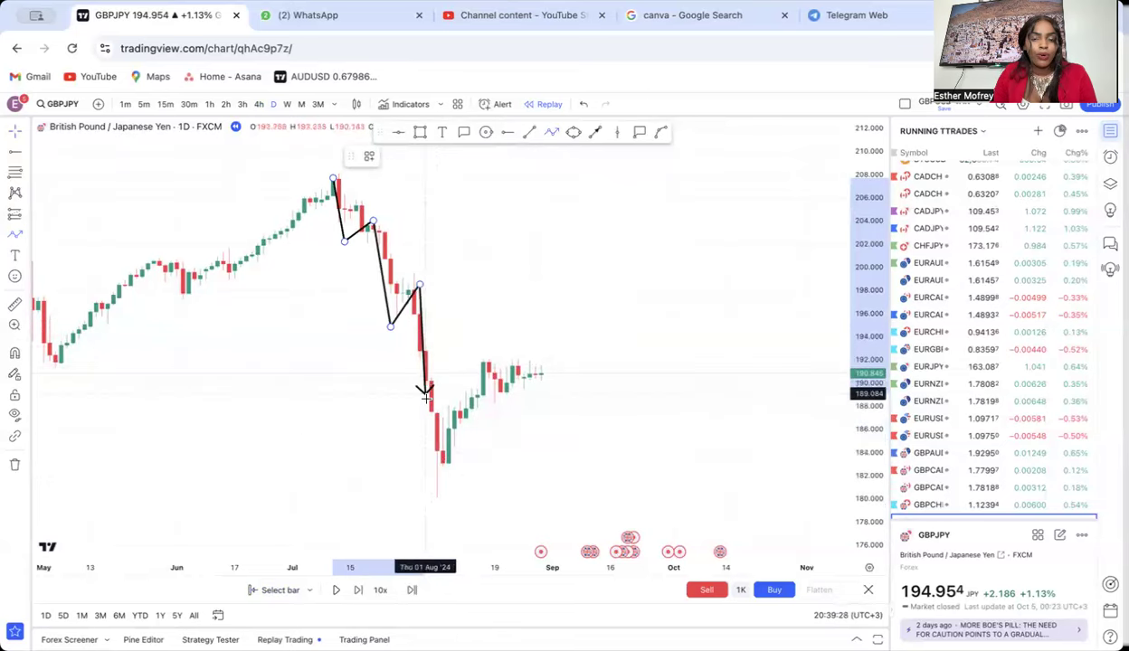
pyautogui.click(437, 471)
pyautogui.click(518, 463)
pyautogui.doubleClick(490, 468)
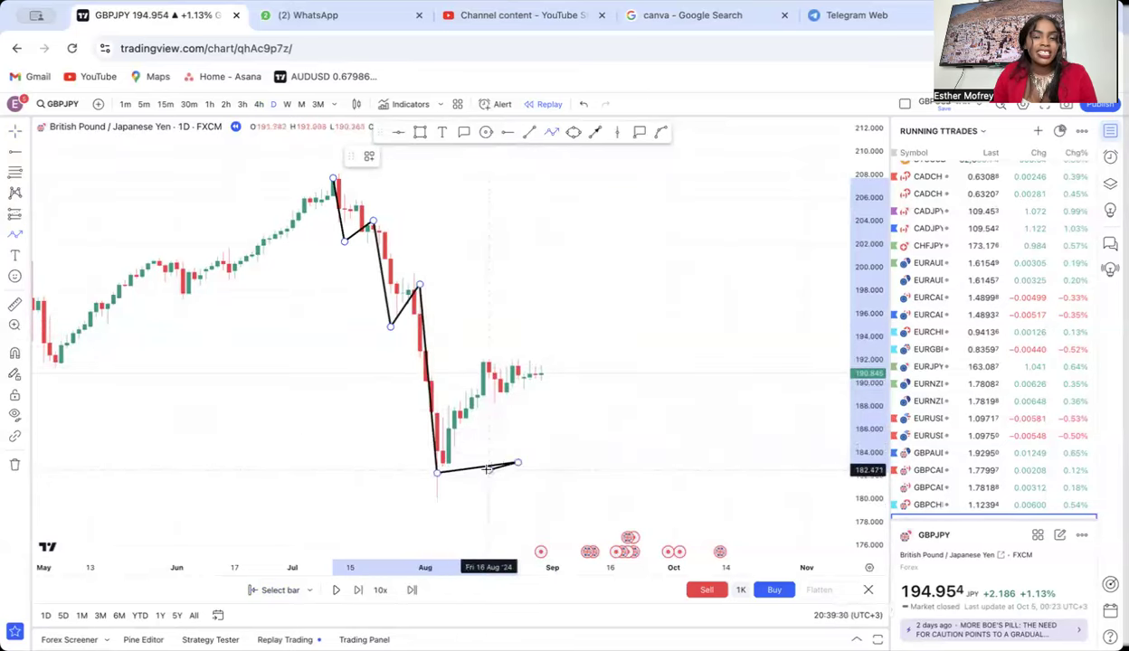
# Delete the zigzag path from the chart.
pyautogui.hscroll(-3, 584, 363)
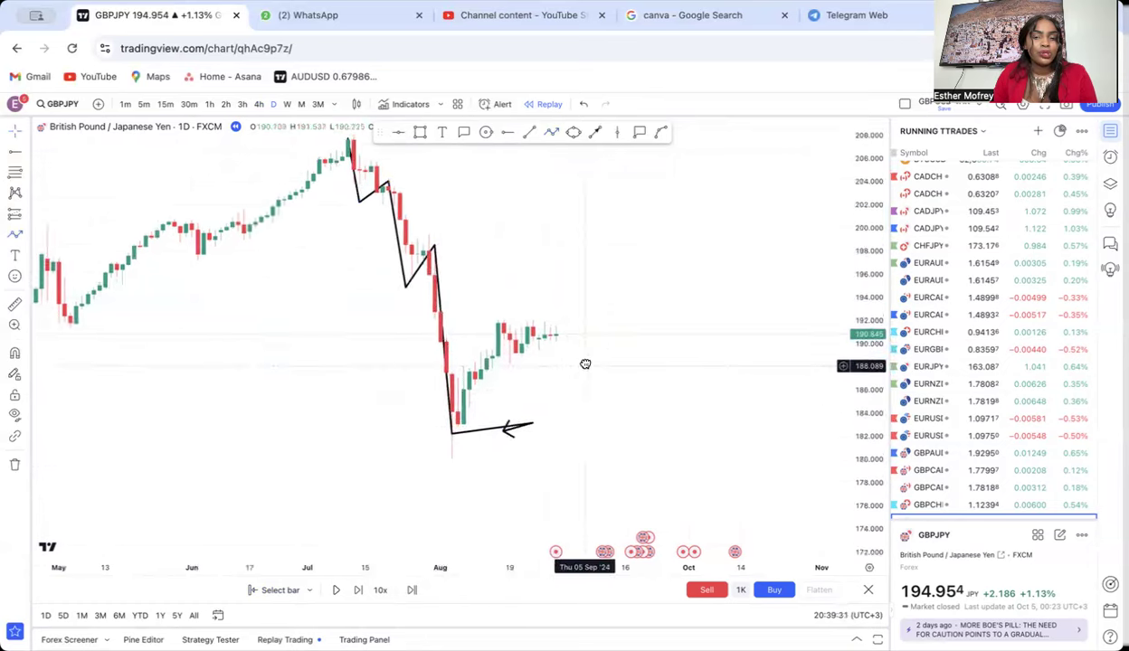
pyautogui.click(14, 465)
pyautogui.click(56, 464)
# Draw a horizontal ray at about 195.9 through the late July lows that the August sell-off breaks.
pyautogui.scroll(3, 500, 355)
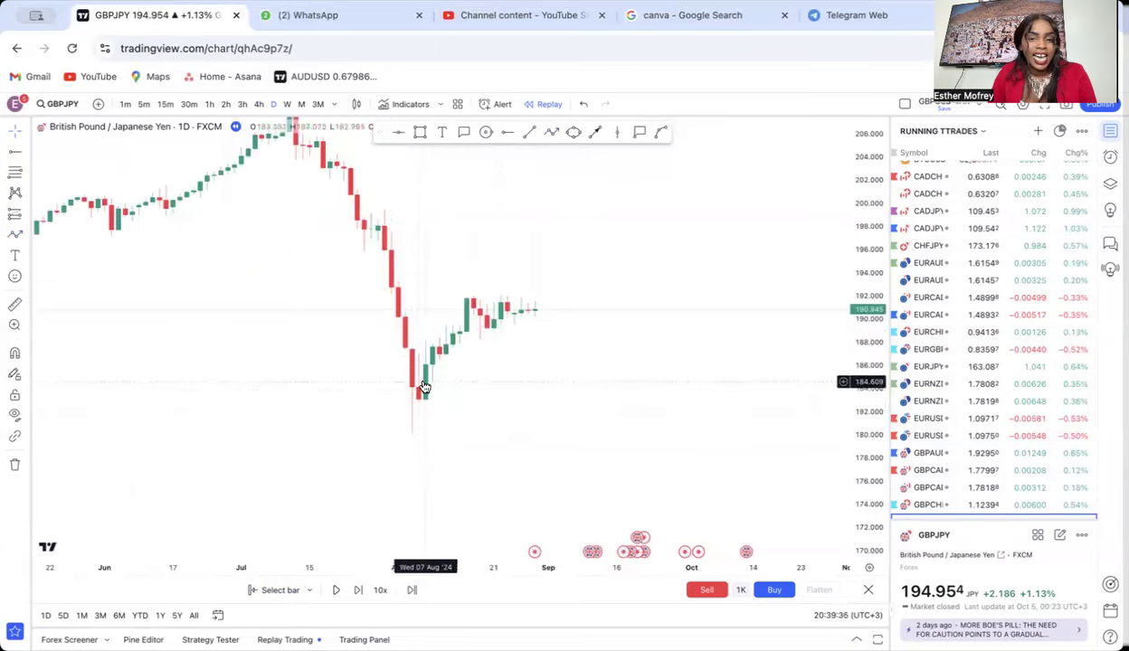
pyautogui.moveTo(424, 387); pyautogui.dragTo(499, 403)
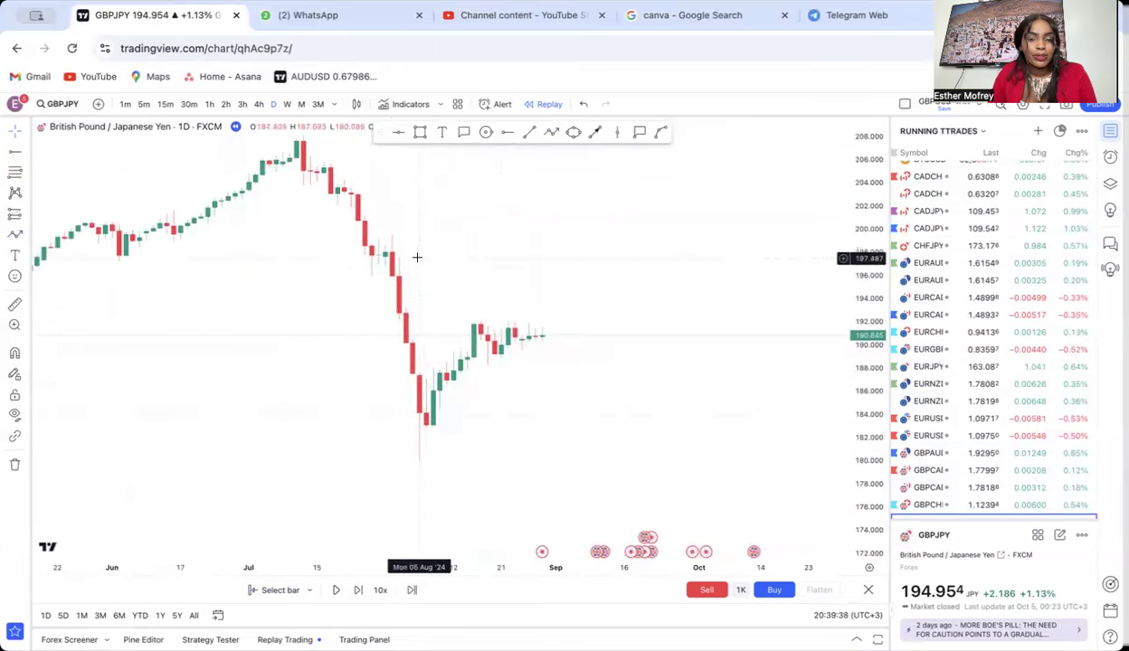
pyautogui.click(507, 132)
pyautogui.click(289, 280)
pyautogui.moveTo(287, 283); pyautogui.dragTo(290, 282)
pyautogui.moveTo(484, 264); pyautogui.dragTo(657, 267)
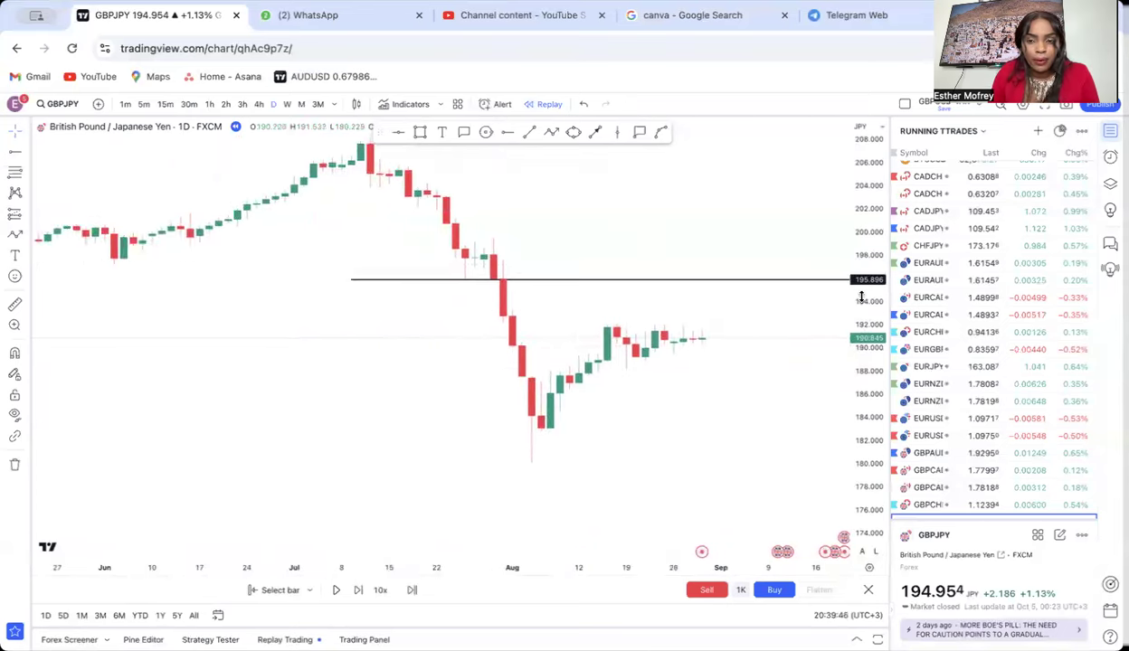
# Draw a short downward arrow in the empty area before the August fall, from about 189.7 to 187.7.
pyautogui.moveTo(861, 297); pyautogui.dragTo(608, 115)
pyautogui.click(594, 134)
pyautogui.click(360, 353)
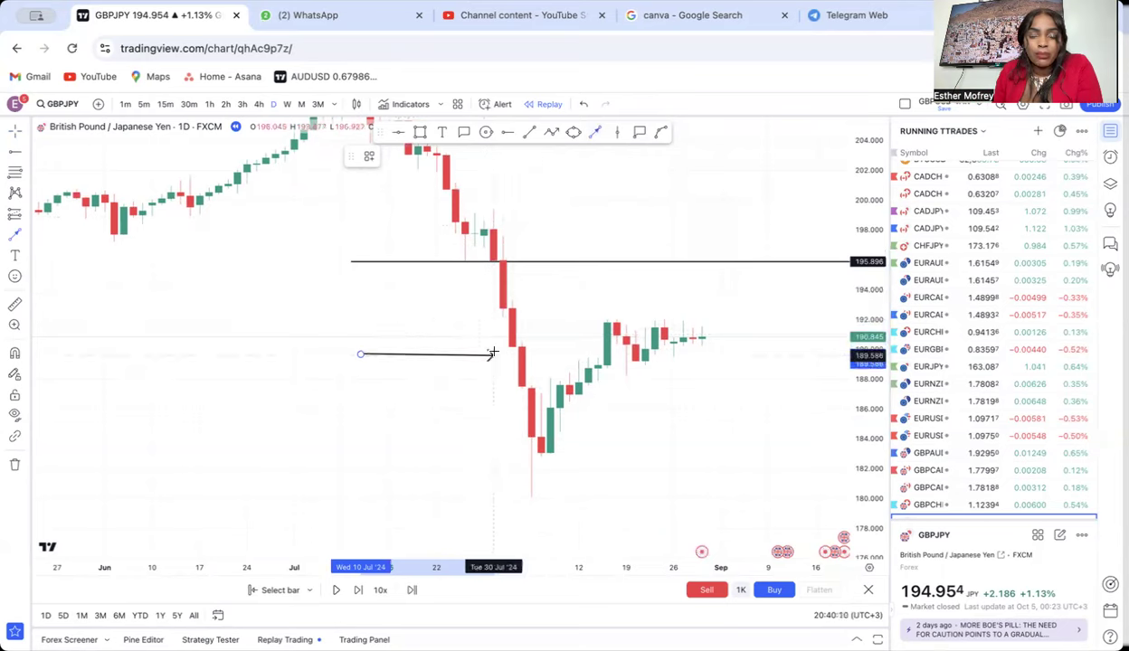
pyautogui.click(368, 382)
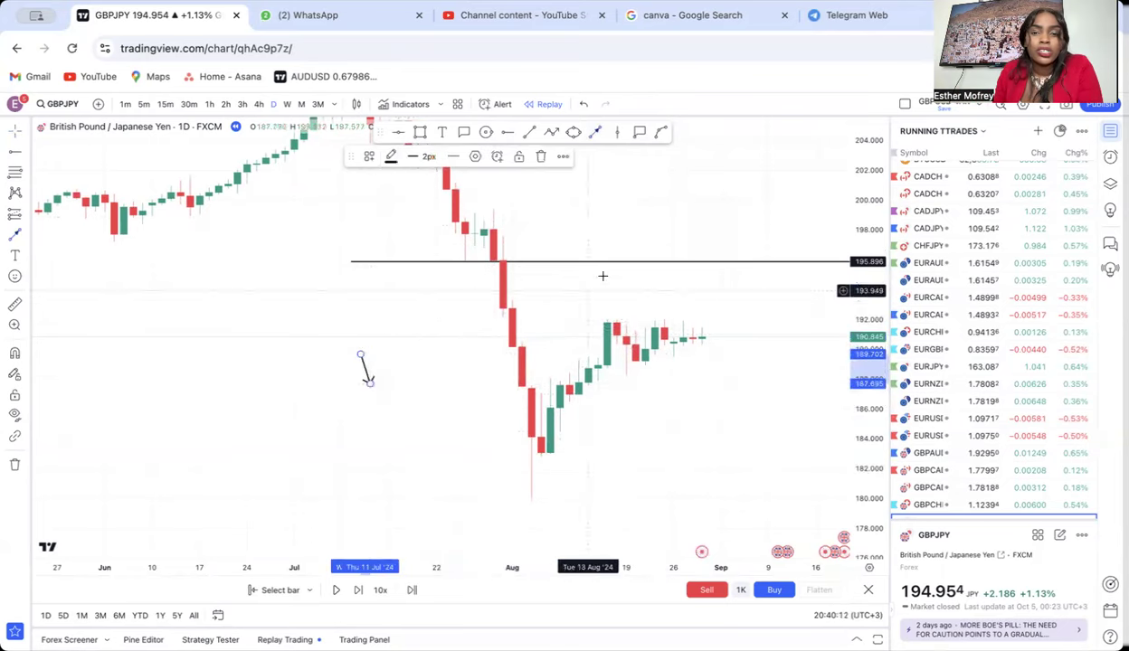
# Draw a light blue ellipse on the 195.896 ray above the late August candles to mark the expected retest.
pyautogui.click(573, 132)
pyautogui.click(640, 262)
pyautogui.click(653, 274)
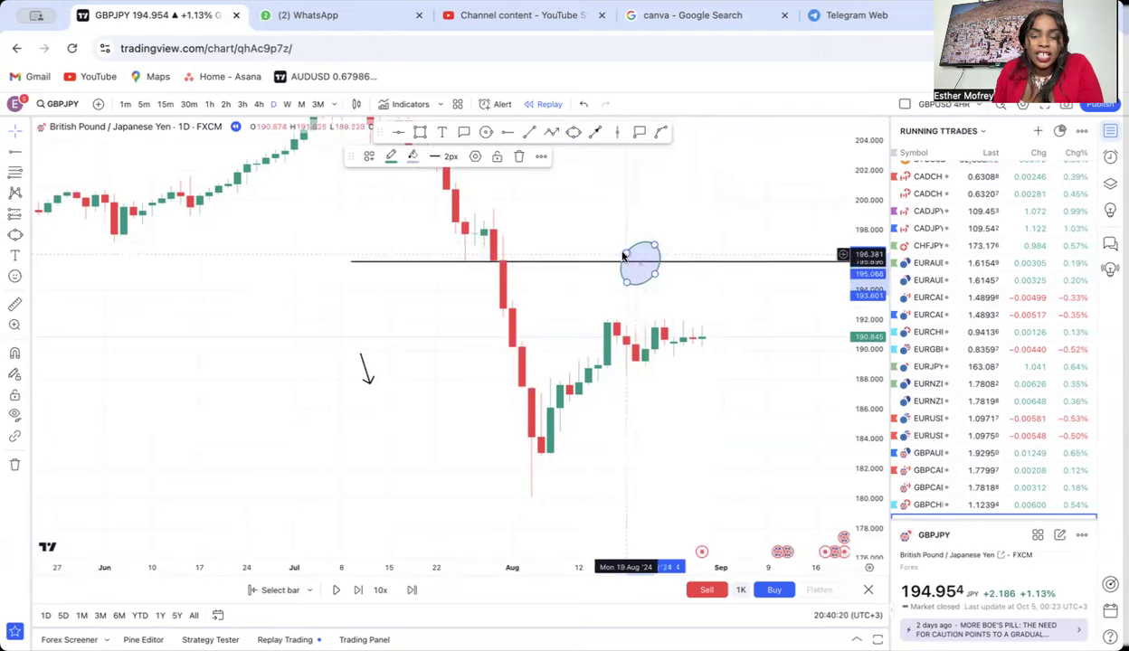
pyautogui.click(622, 256)
pyautogui.hscroll(2, 705, 282)
pyautogui.moveTo(848, 402); pyautogui.dragTo(850, 349)
pyautogui.moveTo(781, 316); pyautogui.dragTo(751, 407)
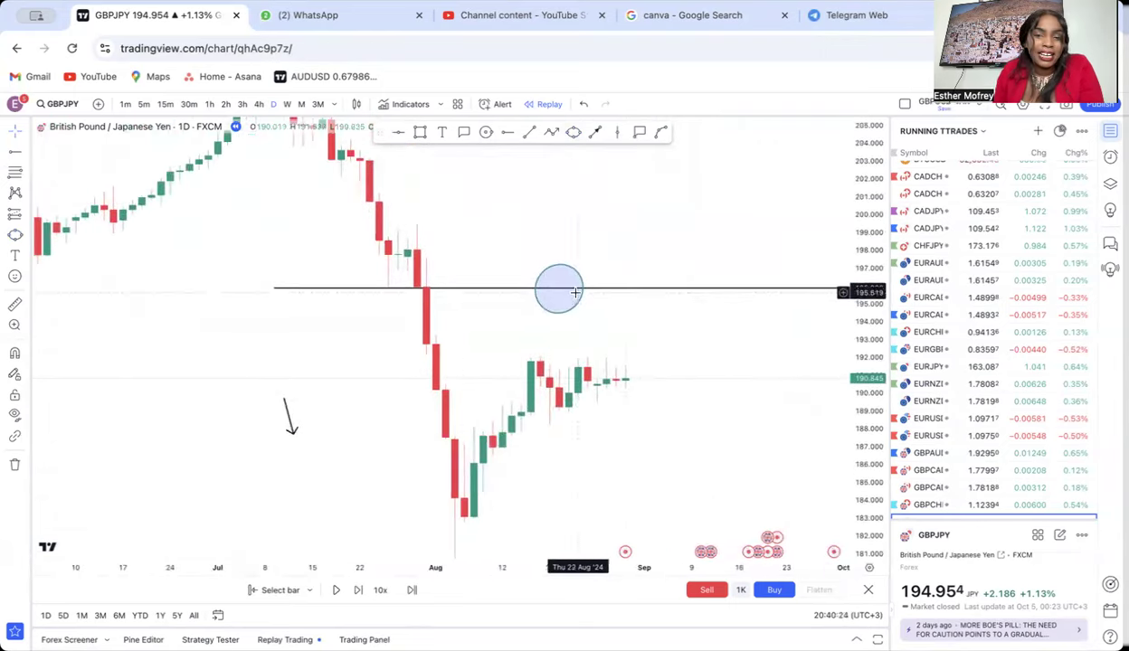
# Draw a light green zone from about 199.5 to 198.0 starting 23 July, and circle the breakout candle's upper wick inside it.
pyautogui.click(421, 134)
pyautogui.moveTo(373, 224)
pyautogui.mouseDown()
pyautogui.moveTo(699, 227)
pyautogui.moveTo(765, 249)
pyautogui.mouseUp()
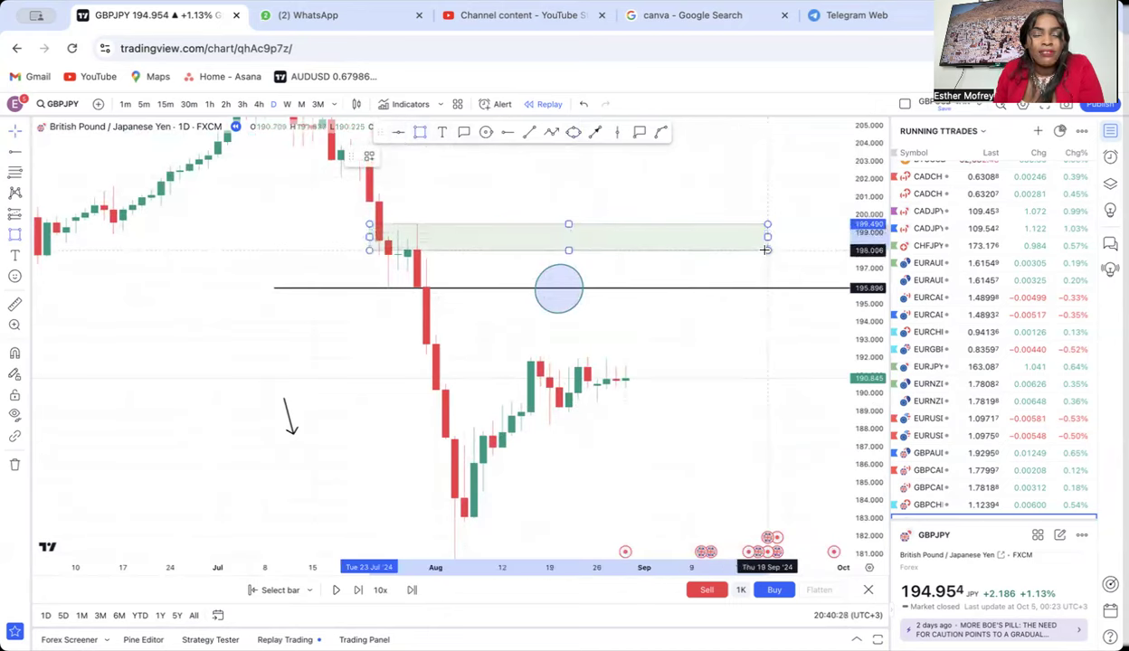
pyautogui.click(484, 133)
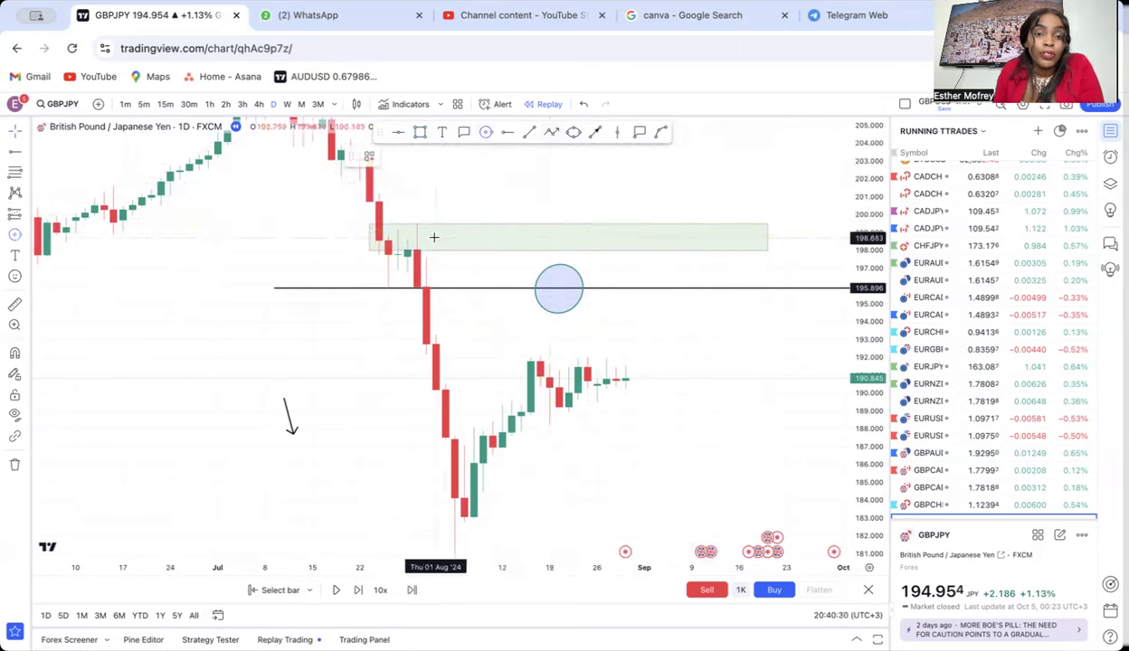
pyautogui.moveTo(417, 233); pyautogui.dragTo(445, 233)
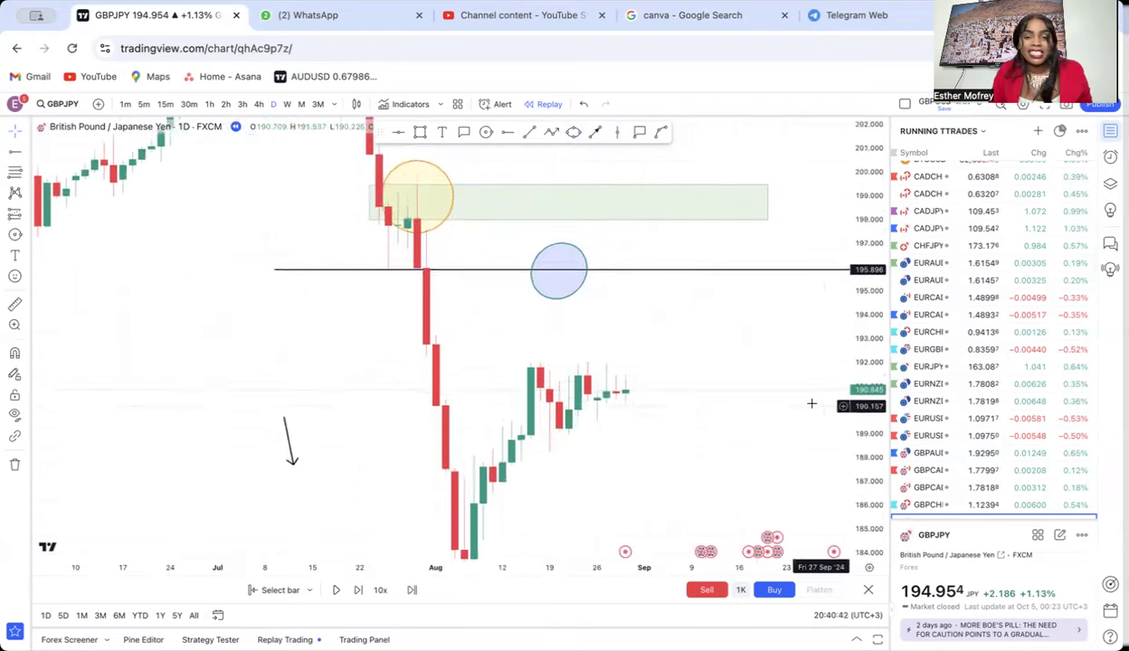
# Draw a horizontal ray at about 192.02 from 9 August across the August highs.
pyautogui.moveTo(811, 403); pyautogui.dragTo(778, 370)
pyautogui.click(509, 131)
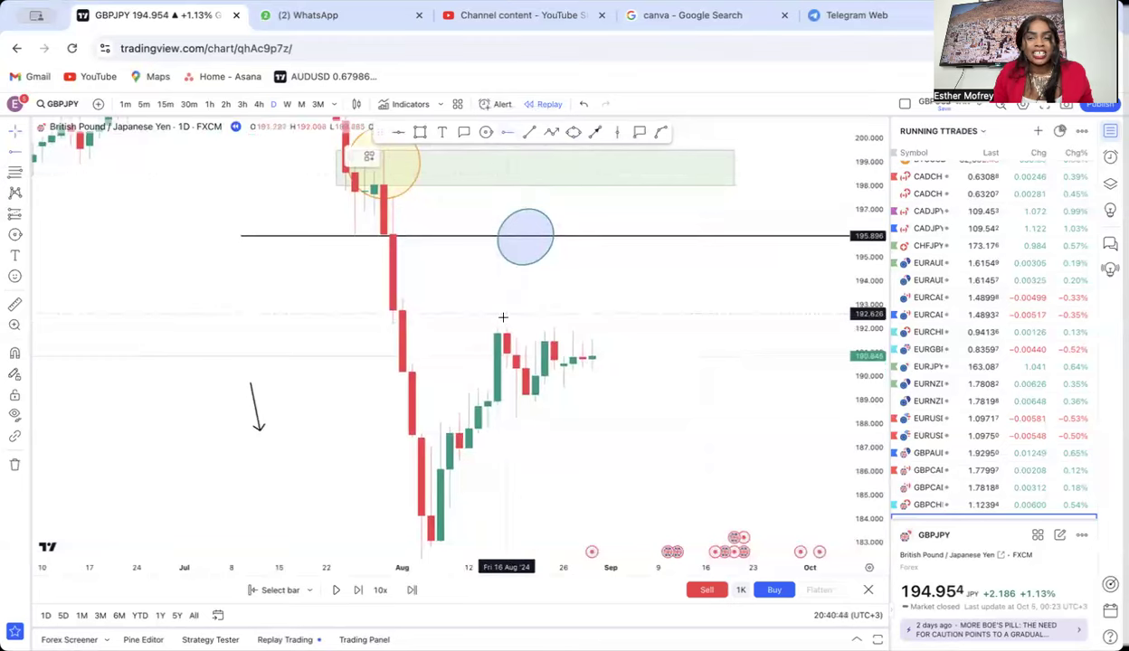
pyautogui.click(450, 328)
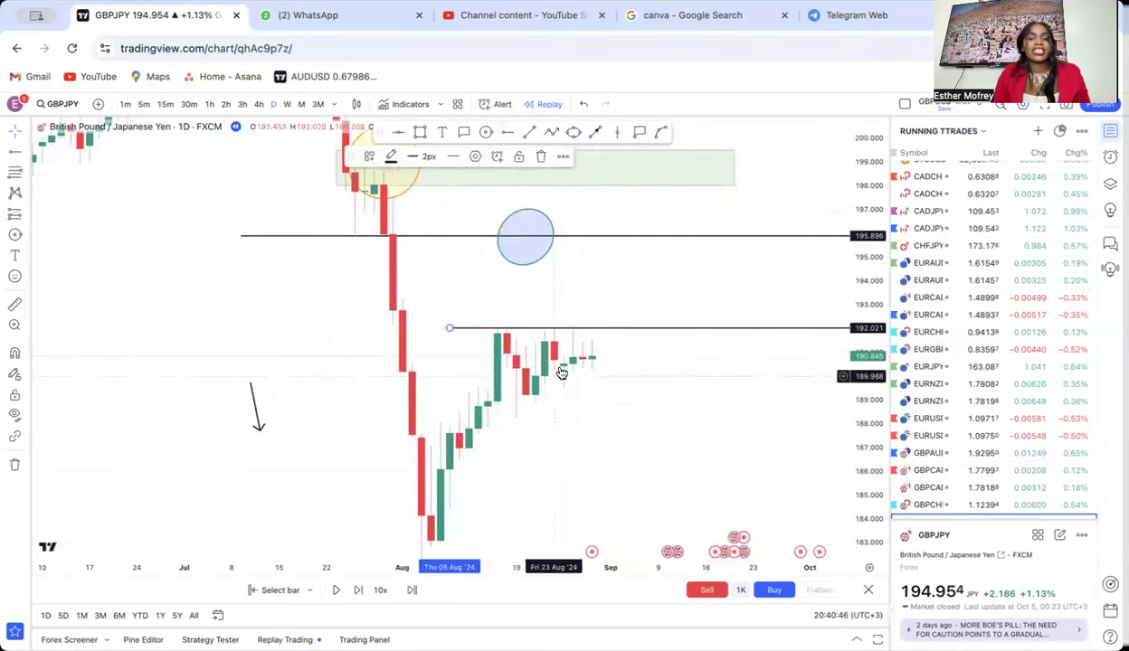
# Circle the 27 August candle's upper wick where it touches the 192.021 ray.
pyautogui.click(486, 132)
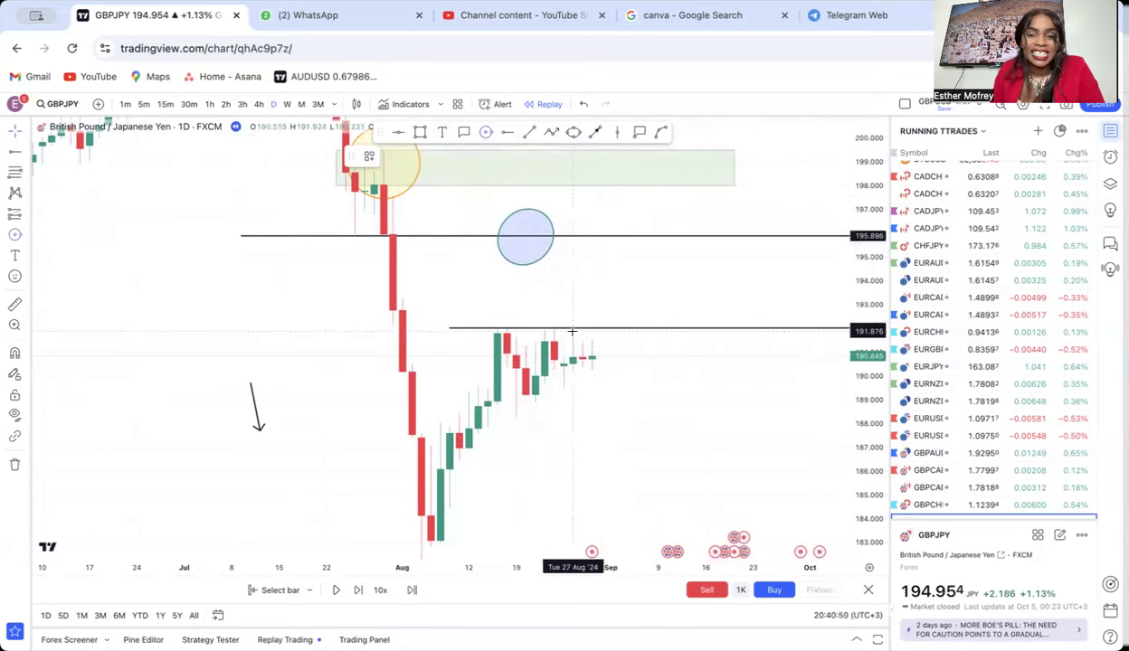
pyautogui.moveTo(571, 332); pyautogui.dragTo(590, 332)
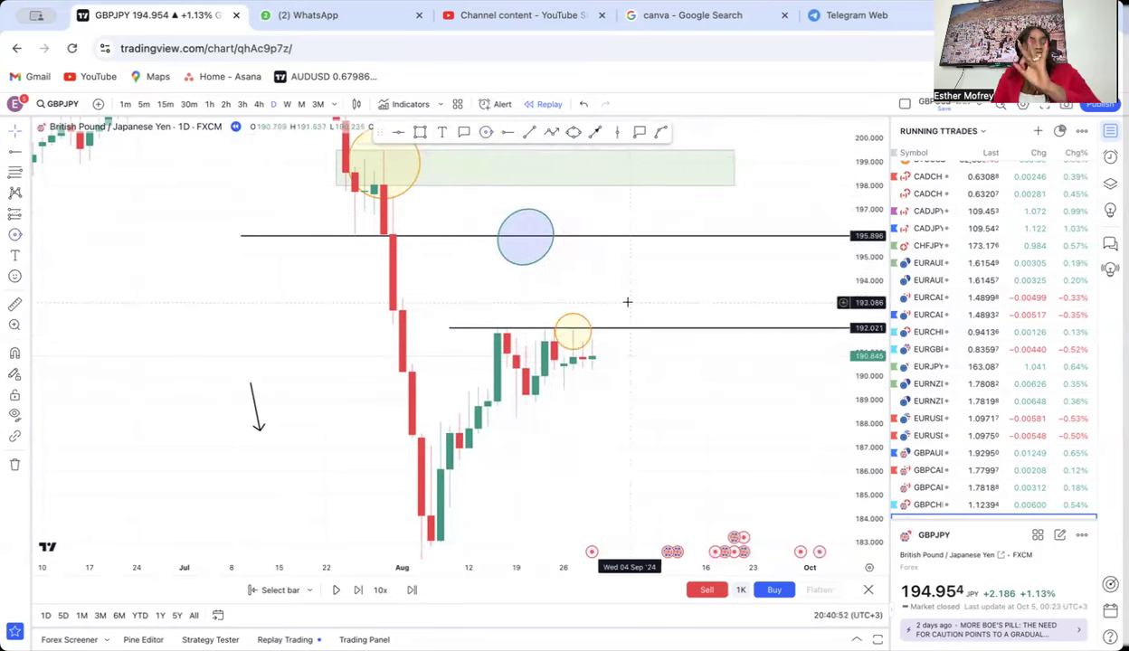
pyautogui.moveTo(627, 302); pyautogui.dragTo(634, 345)
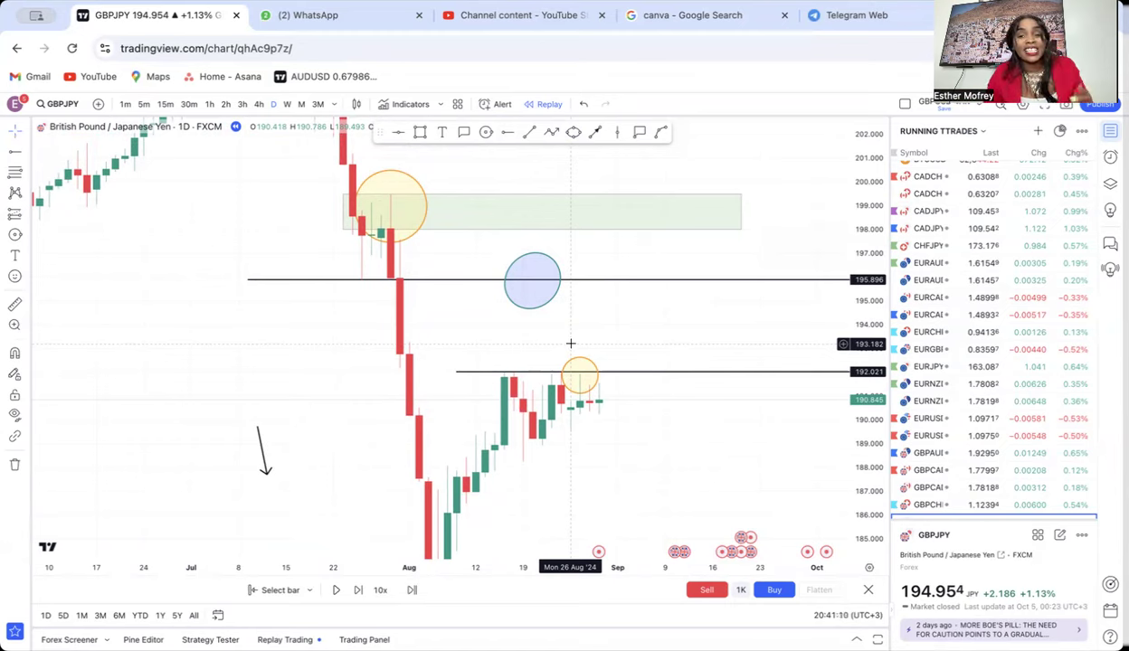
# Advance the replay by two daily bars to 2 September and examine the candle crossing the 192.021 ray.
pyautogui.click(356, 590)
pyautogui.click(357, 591)
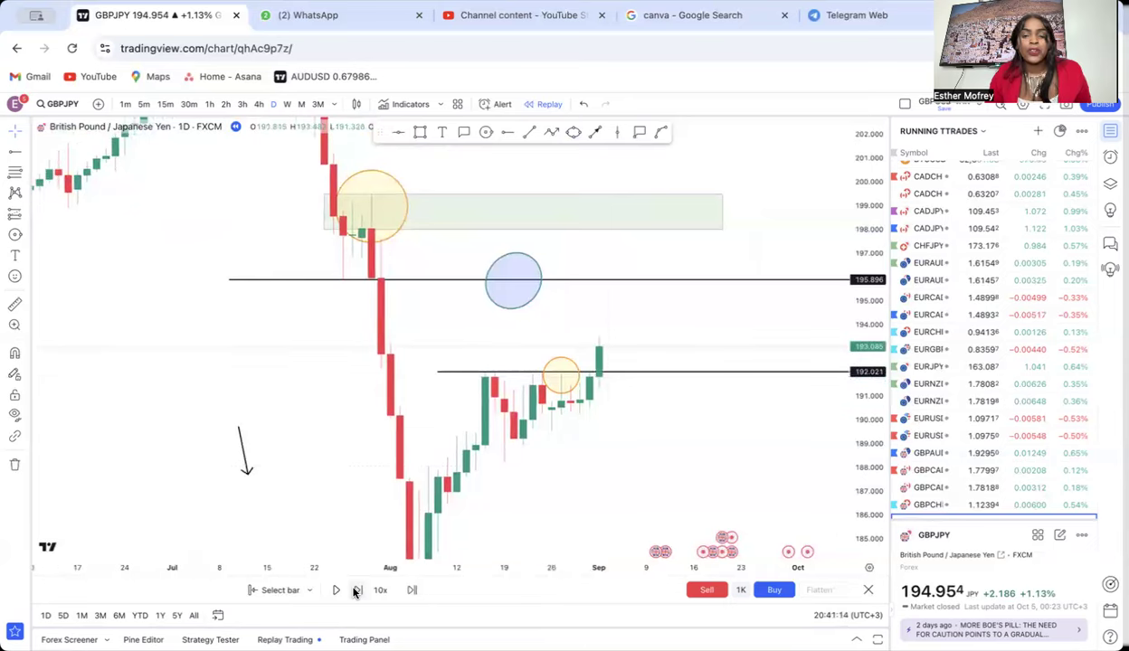
pyautogui.moveTo(663, 434); pyautogui.dragTo(693, 327)
pyautogui.moveTo(855, 317)
pyautogui.mouseDown()
pyautogui.moveTo(849, 343)
pyautogui.moveTo(851, 312)
pyautogui.mouseUp()
pyautogui.moveTo(712, 323); pyautogui.dragTo(559, 395)
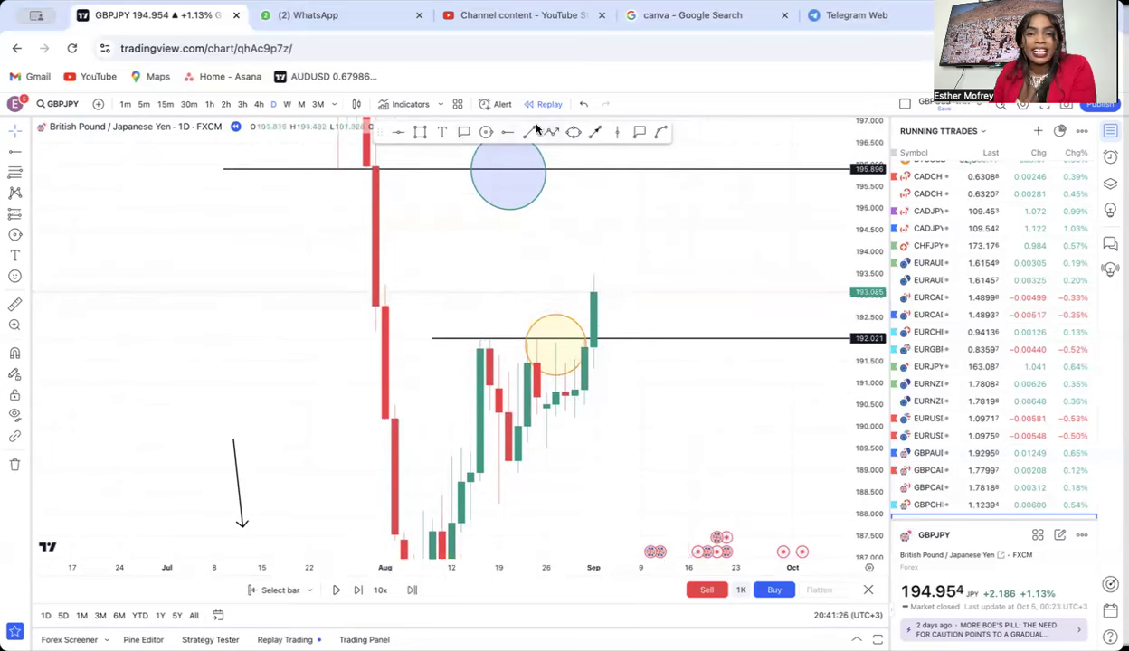
pyautogui.click(420, 136)
pyautogui.moveTo(327, 274)
pyautogui.mouseDown()
pyautogui.moveTo(725, 313)
pyautogui.moveTo(732, 386)
pyautogui.mouseUp()
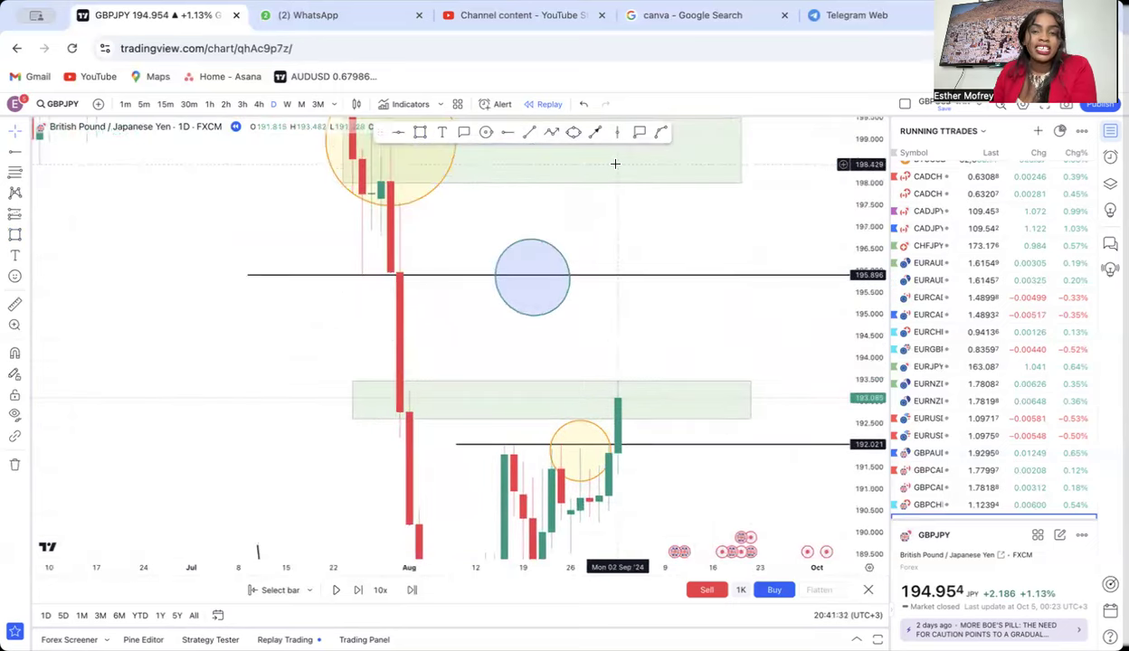
pyautogui.click(744, 386)
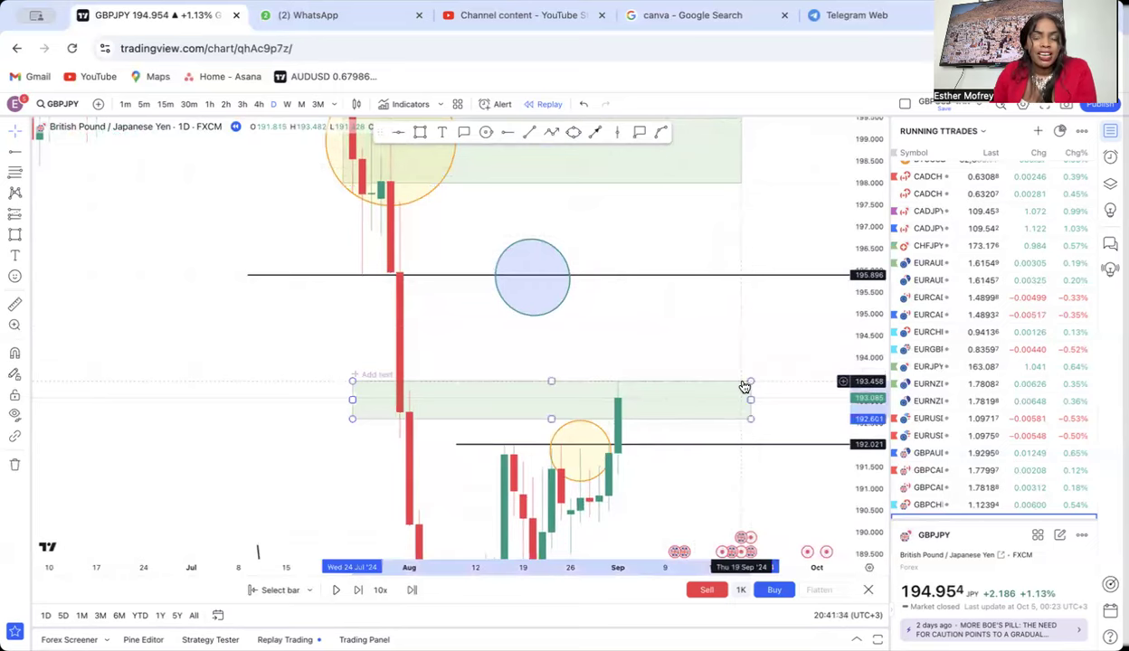
pyautogui.click(520, 159)
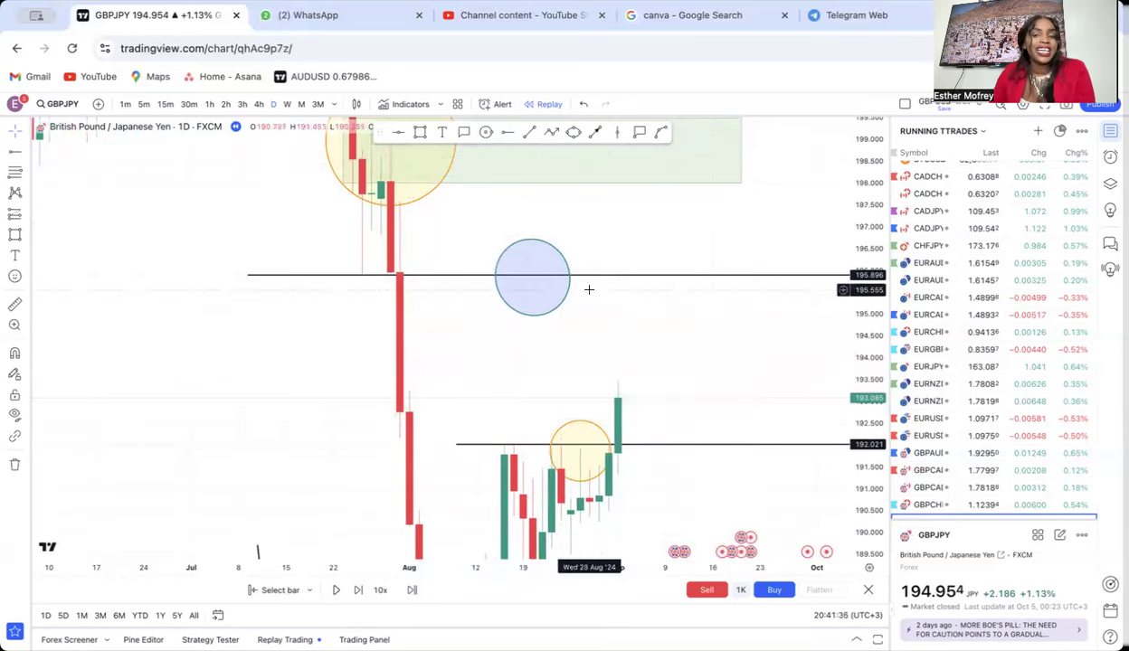
# Switch the replay chart to the 4-hour timeframe and examine the breakout above the 192.021 ray.
pyautogui.moveTo(720, 363); pyautogui.dragTo(705, 238)
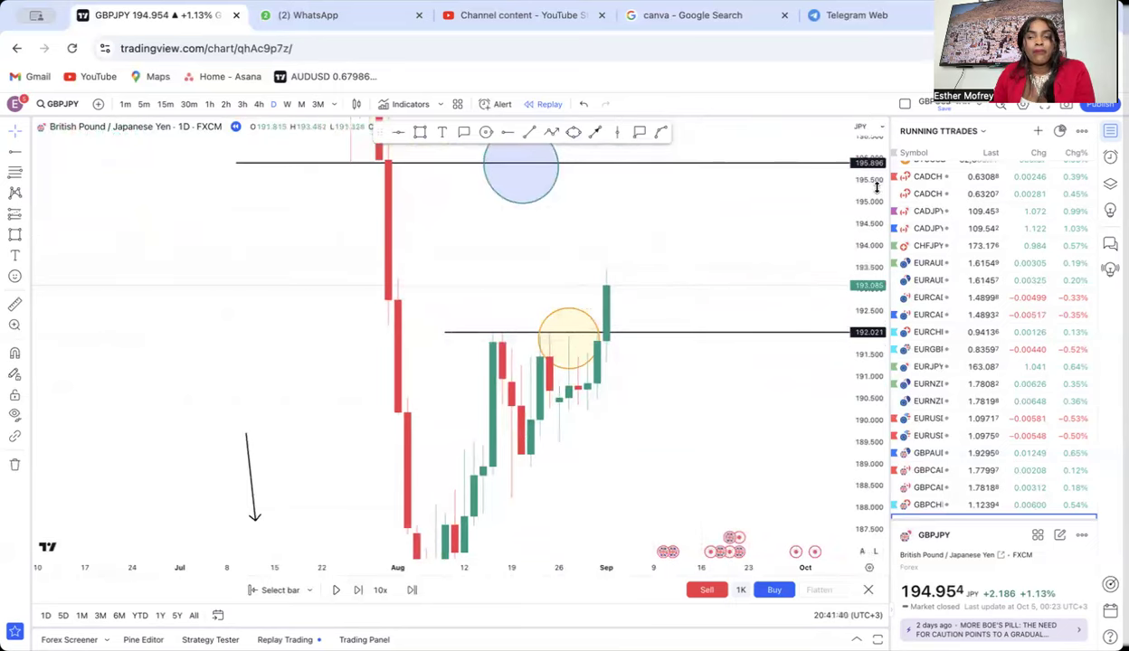
pyautogui.moveTo(876, 180); pyautogui.dragTo(877, 249)
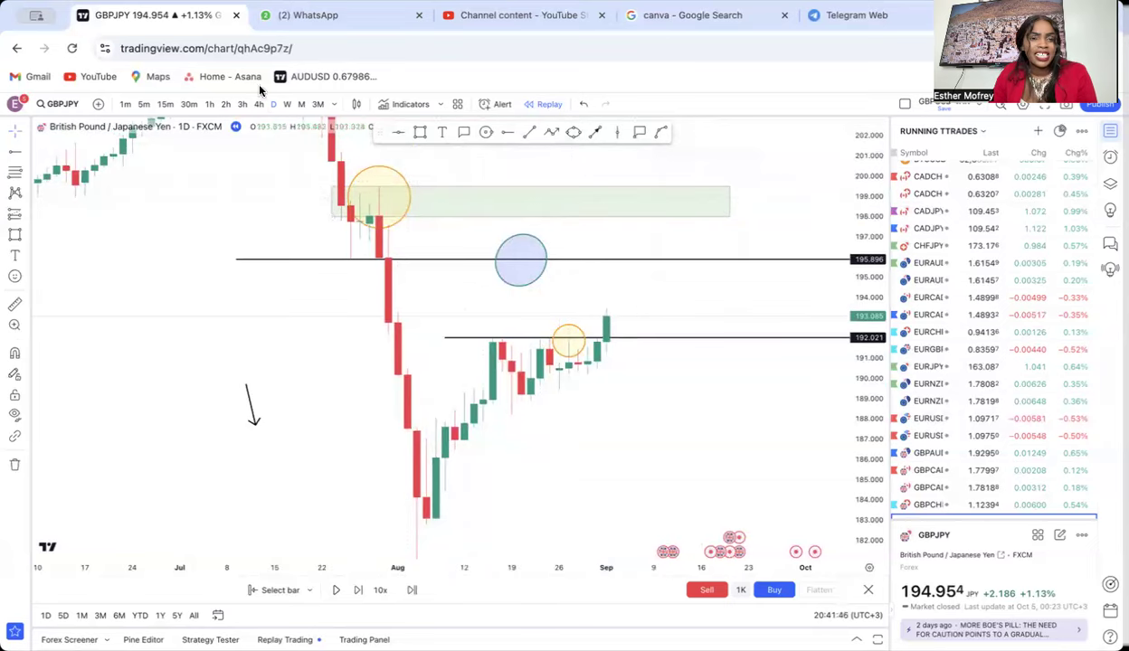
pyautogui.moveTo(857, 474); pyautogui.dragTo(858, 389)
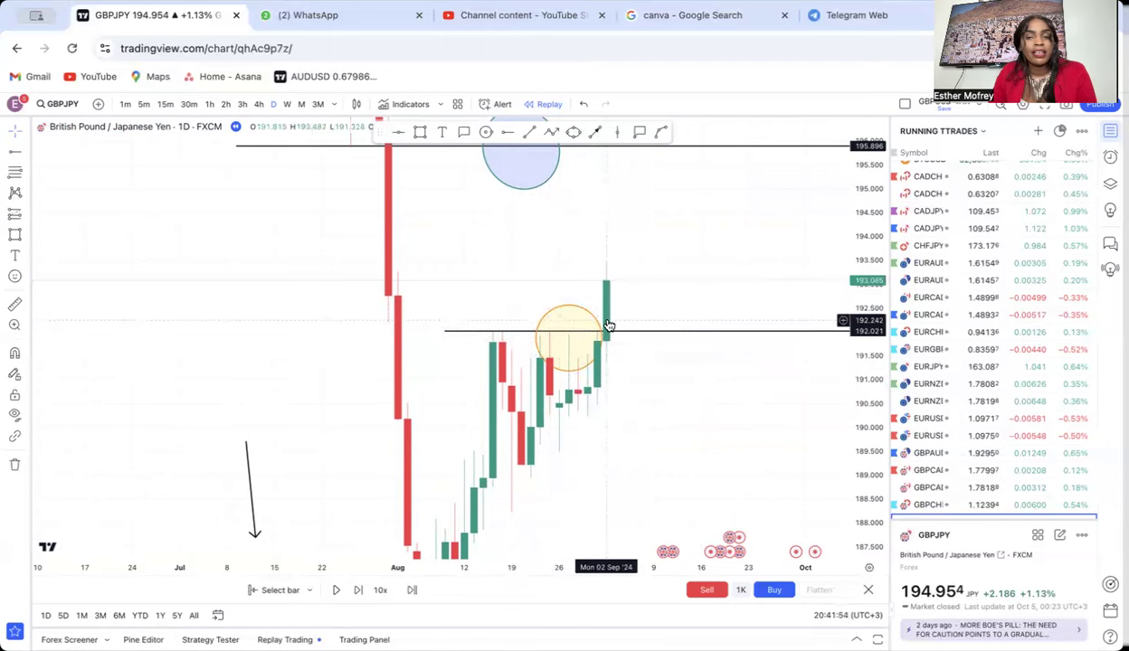
pyautogui.click(259, 105)
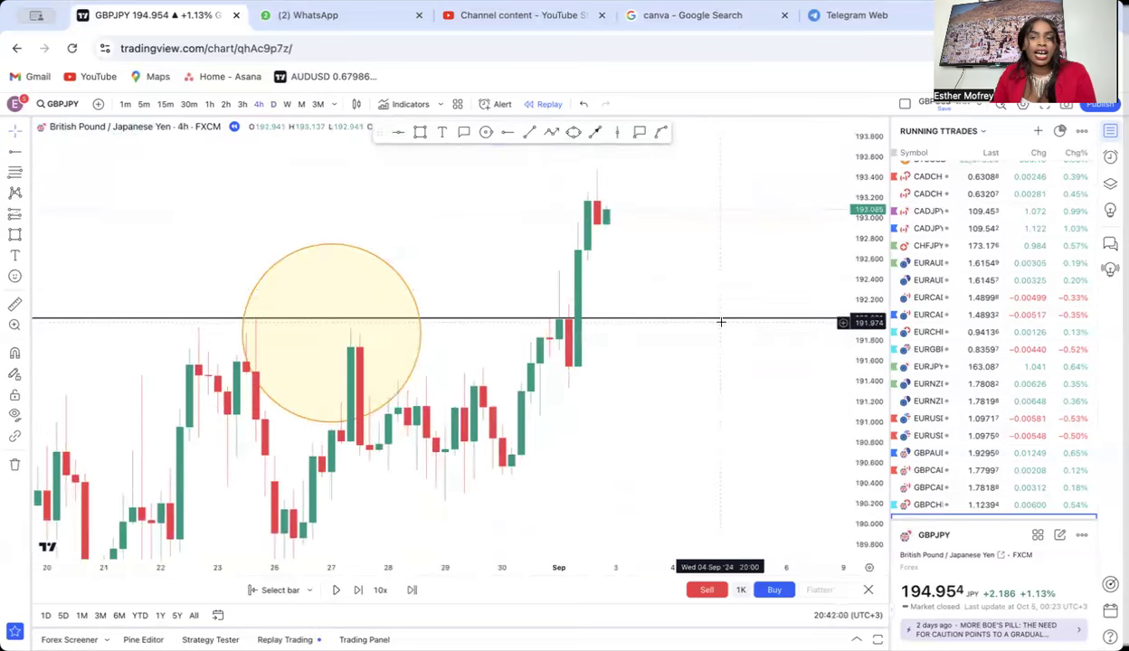
pyautogui.scroll(-5, 730, 323)
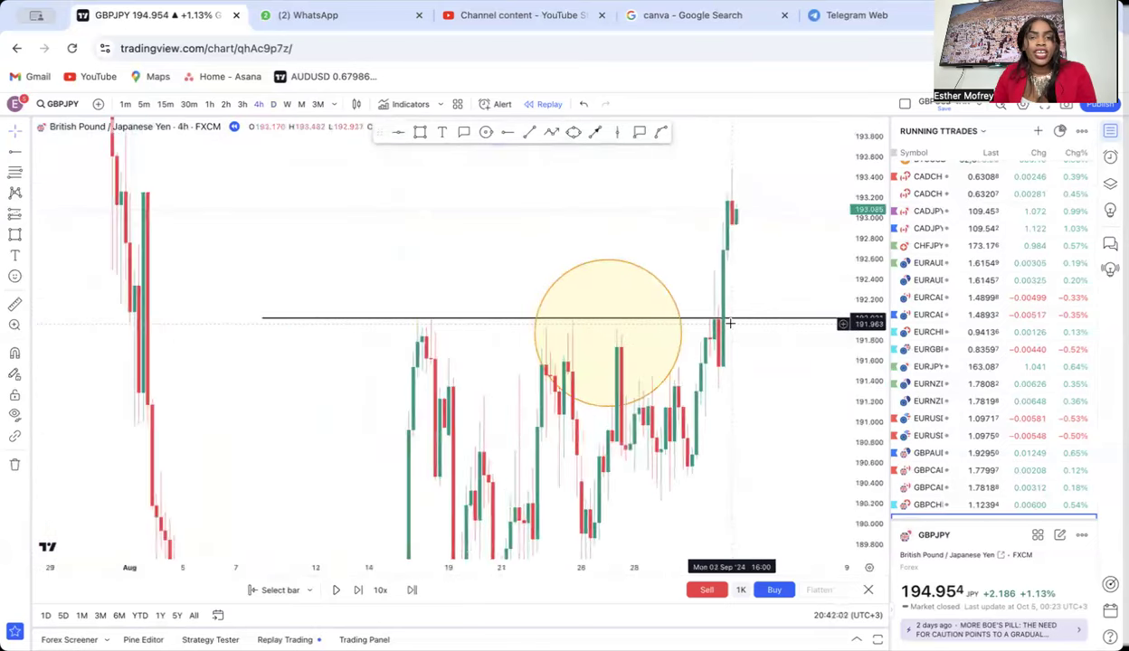
# Draw a rectangular zone between about 193.98 and 193.23, spanning 31 July to 5 September.
pyautogui.moveTo(494, 227); pyautogui.dragTo(498, 351)
pyautogui.click(420, 133)
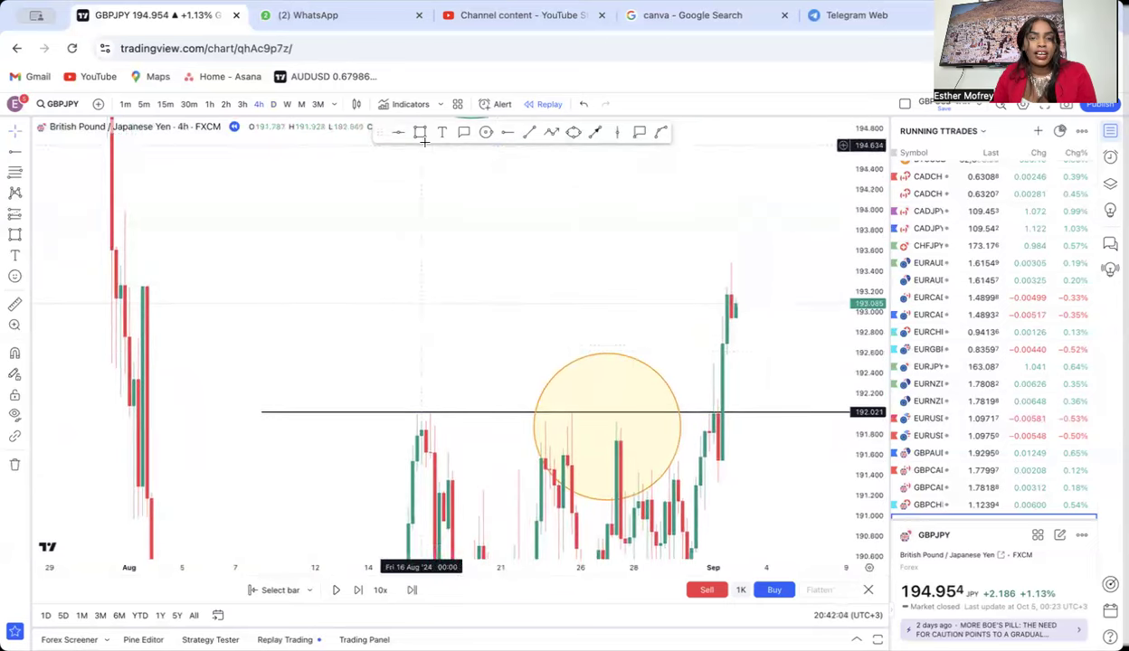
pyautogui.moveTo(103, 211)
pyautogui.mouseDown()
pyautogui.moveTo(440, 240)
pyautogui.moveTo(796, 246)
pyautogui.moveTo(810, 289)
pyautogui.mouseUp()
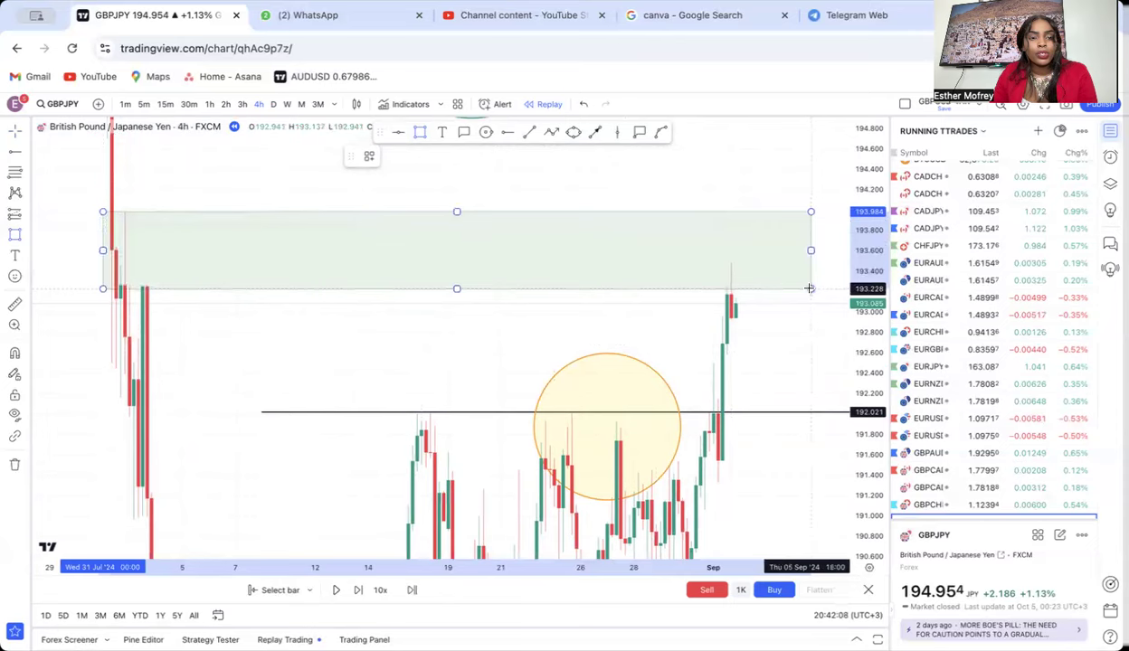
# Circle the early-August candles at the start of the green zone and the September candle reaching into it.
pyautogui.click(485, 133)
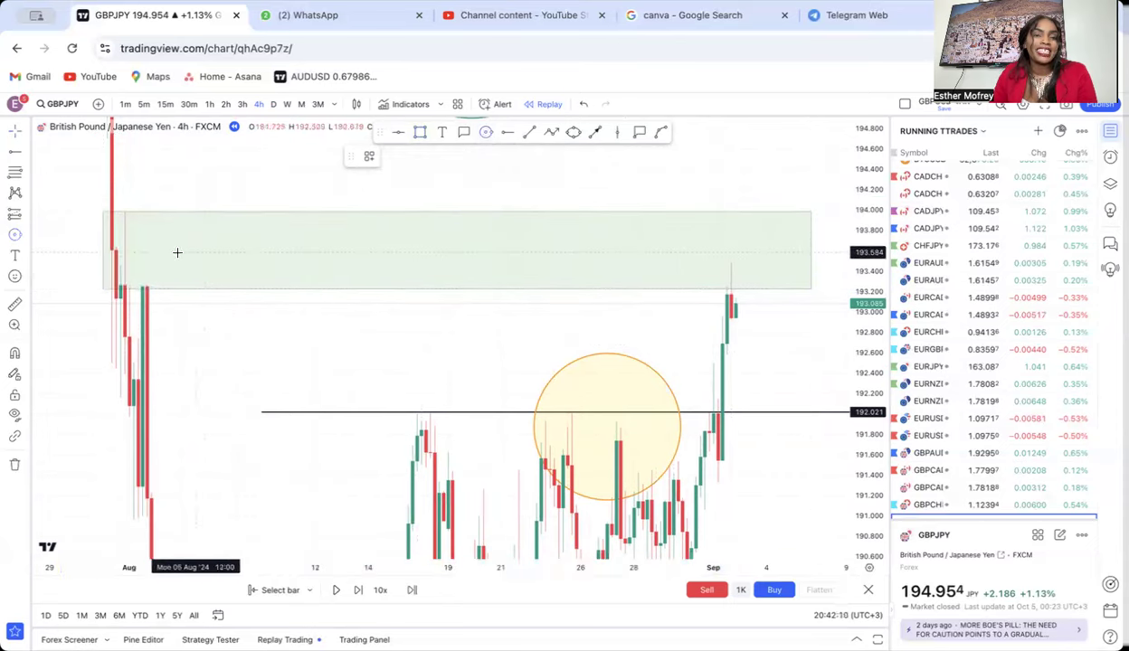
pyautogui.moveTo(129, 248); pyautogui.dragTo(169, 289)
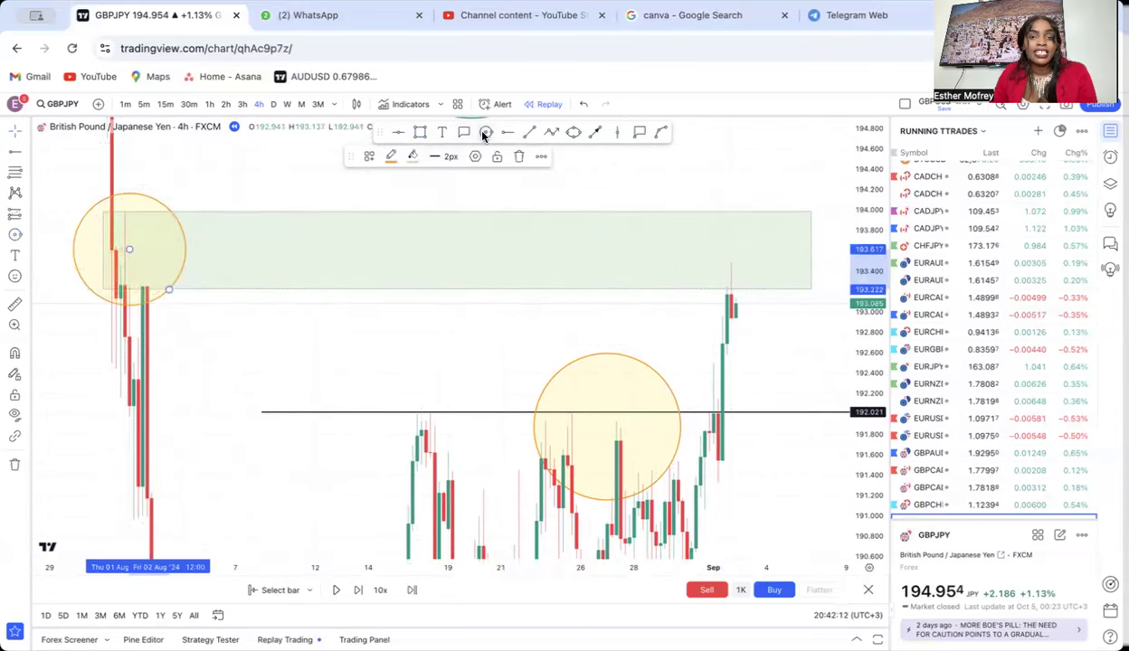
pyautogui.moveTo(728, 235); pyautogui.dragTo(766, 271)
pyautogui.moveTo(805, 364)
pyautogui.mouseDown()
pyautogui.moveTo(773, 285)
pyautogui.moveTo(779, 330)
pyautogui.mouseUp()
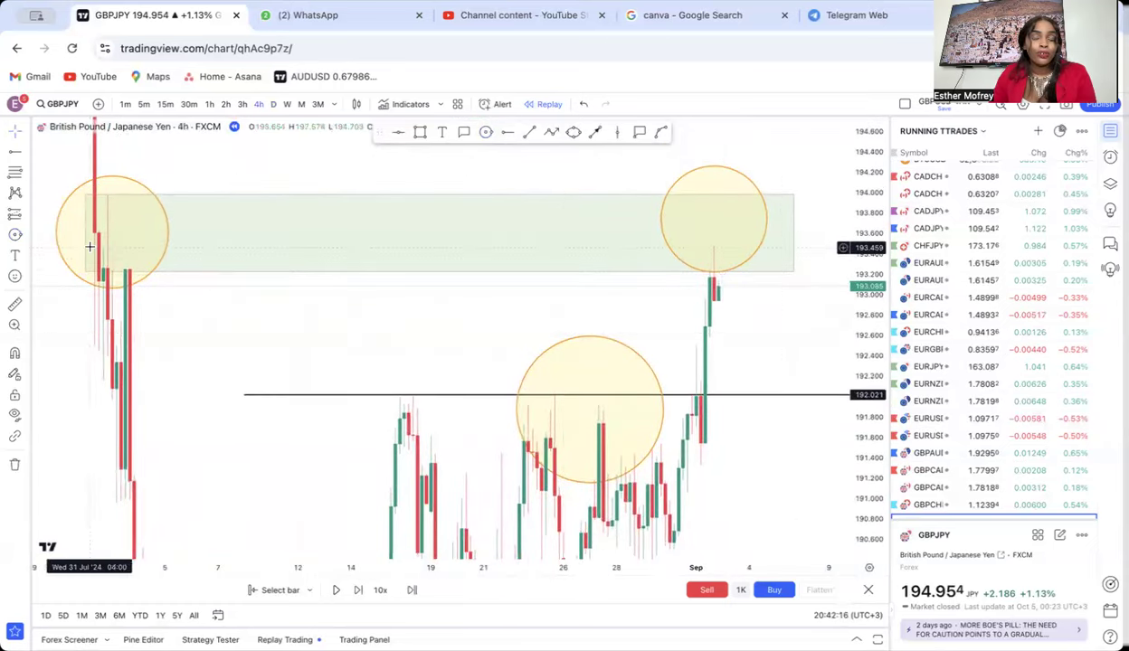
# Switch the replay chart to the daily timeframe and examine the decline with its marked levels and zones.
pyautogui.click(274, 104)
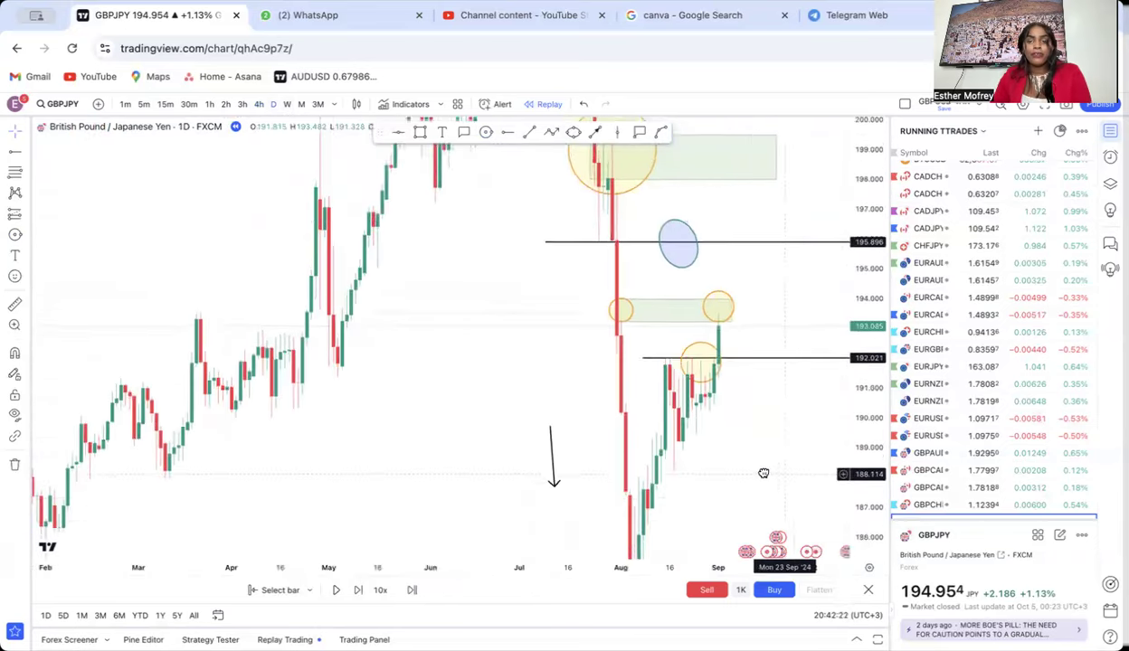
pyautogui.moveTo(672, 275); pyautogui.dragTo(586, 285)
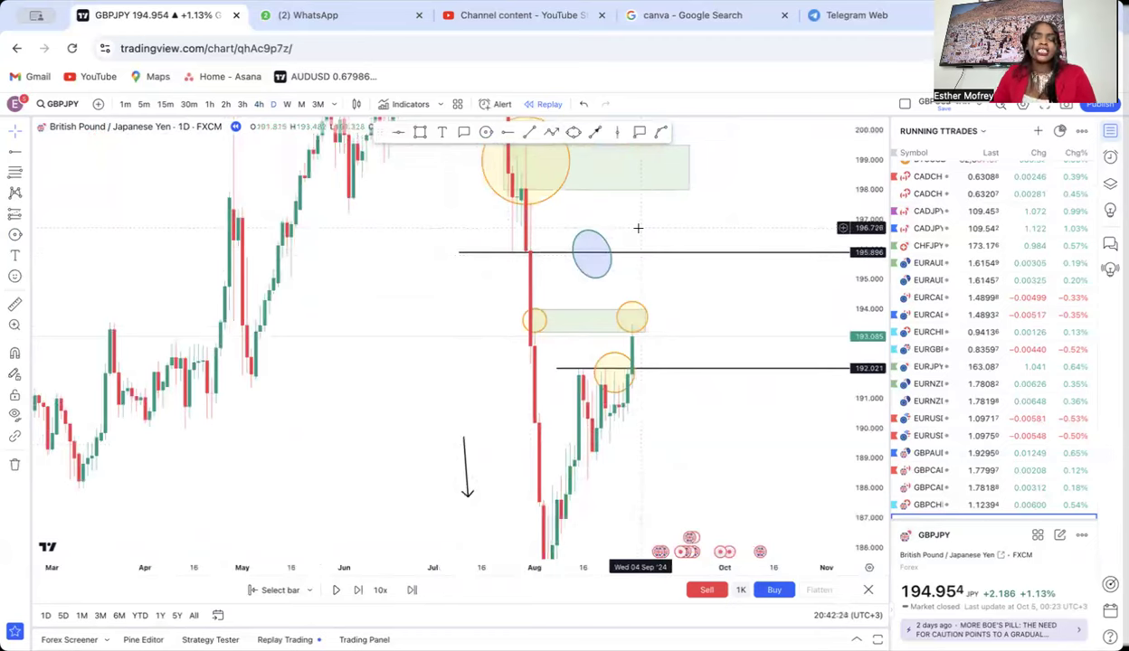
pyautogui.moveTo(417, 262); pyautogui.dragTo(549, 447)
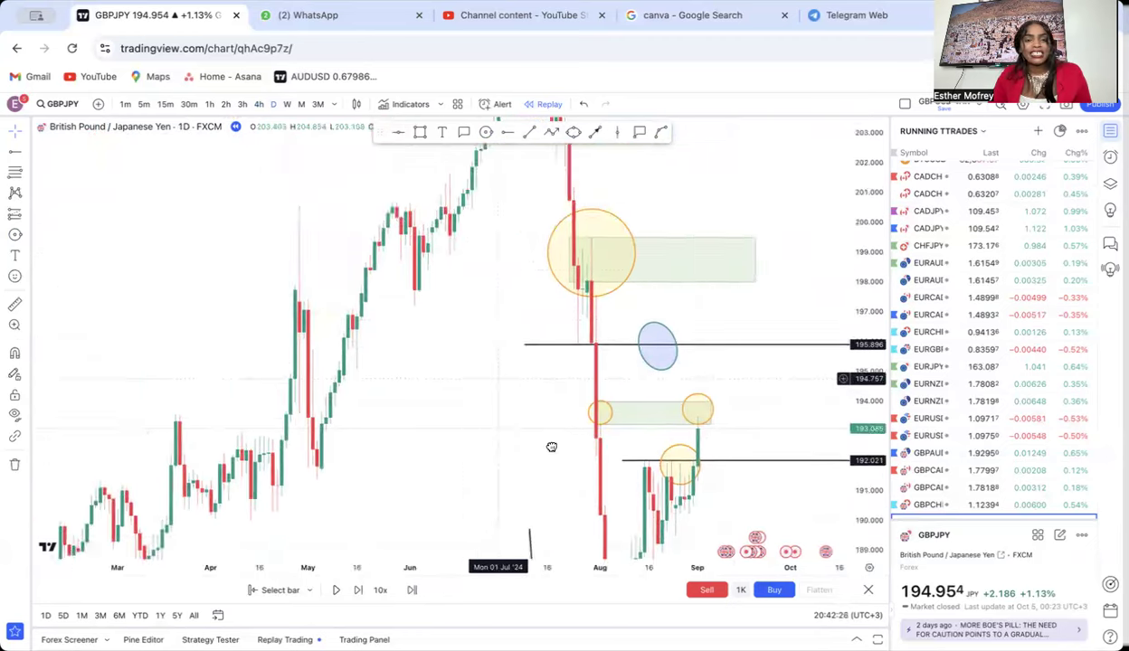
# Sketch a V-shaped price path in the empty area above the early-2024 candles and place a horizontal ray at its low, about 205.26.
pyautogui.click(552, 134)
pyautogui.click(212, 194)
pyautogui.click(260, 326)
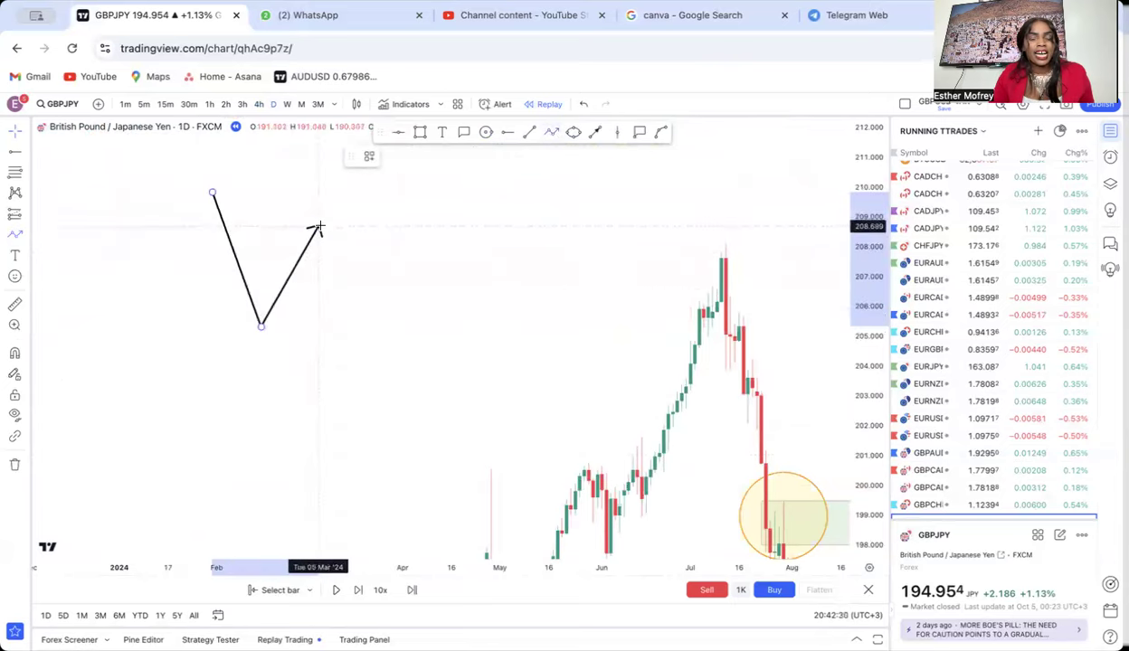
pyautogui.click(317, 229)
pyautogui.click(441, 194)
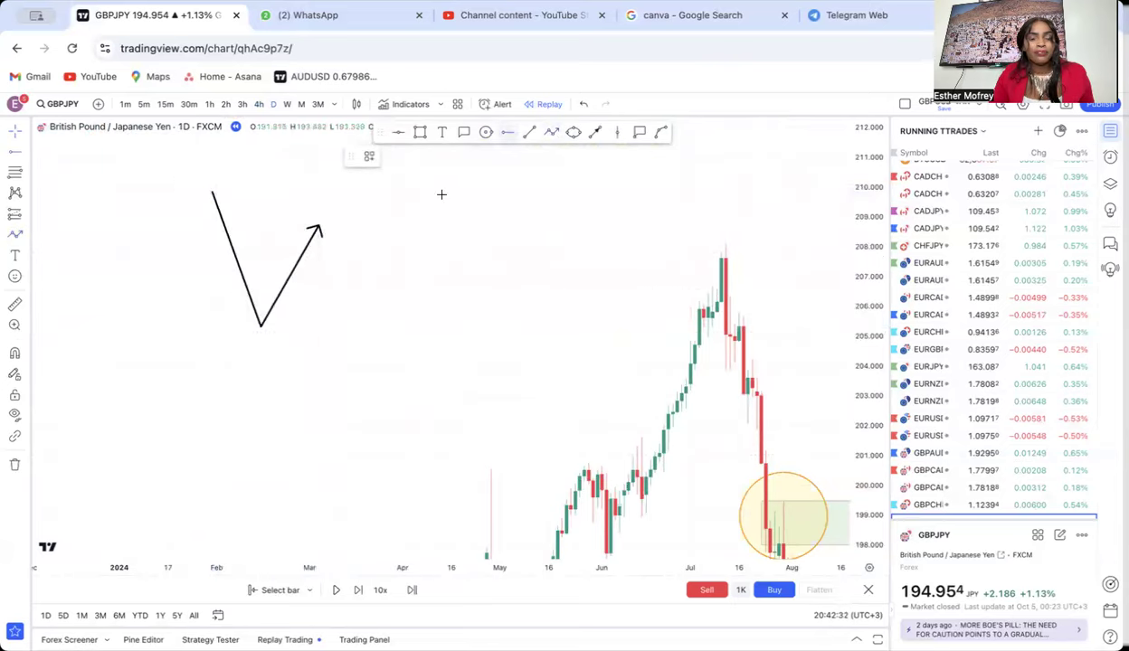
pyautogui.click(173, 328)
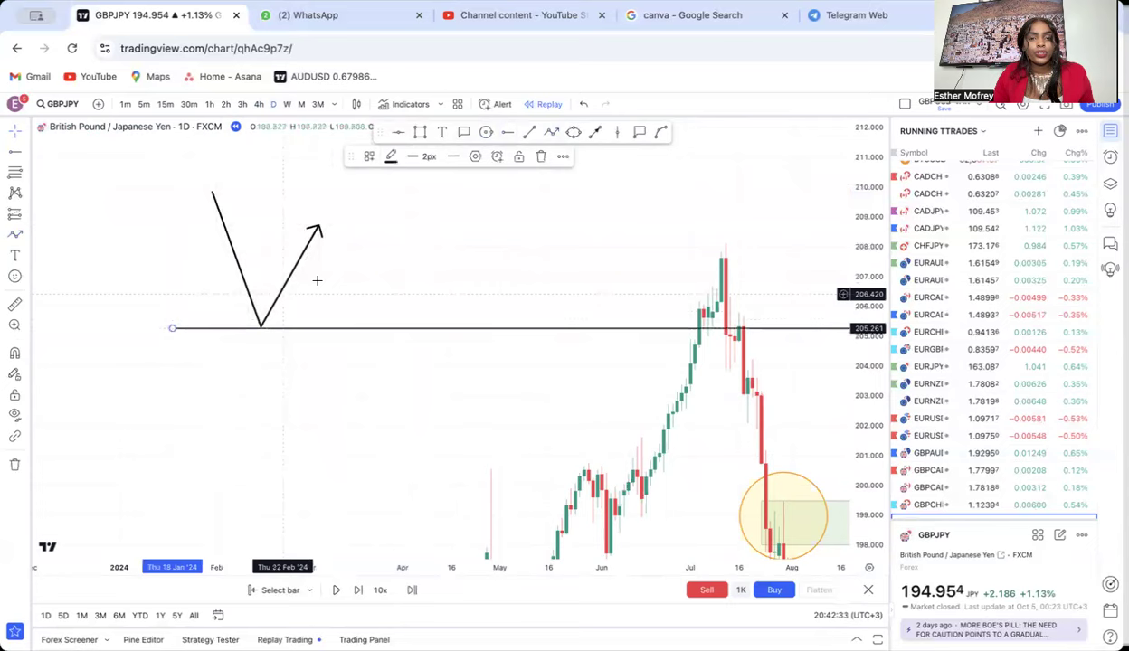
# Continue the sketch with a second path that breaks below the 205.261 ray to about 201 and returns up to it.
pyautogui.click(553, 133)
pyautogui.click(316, 232)
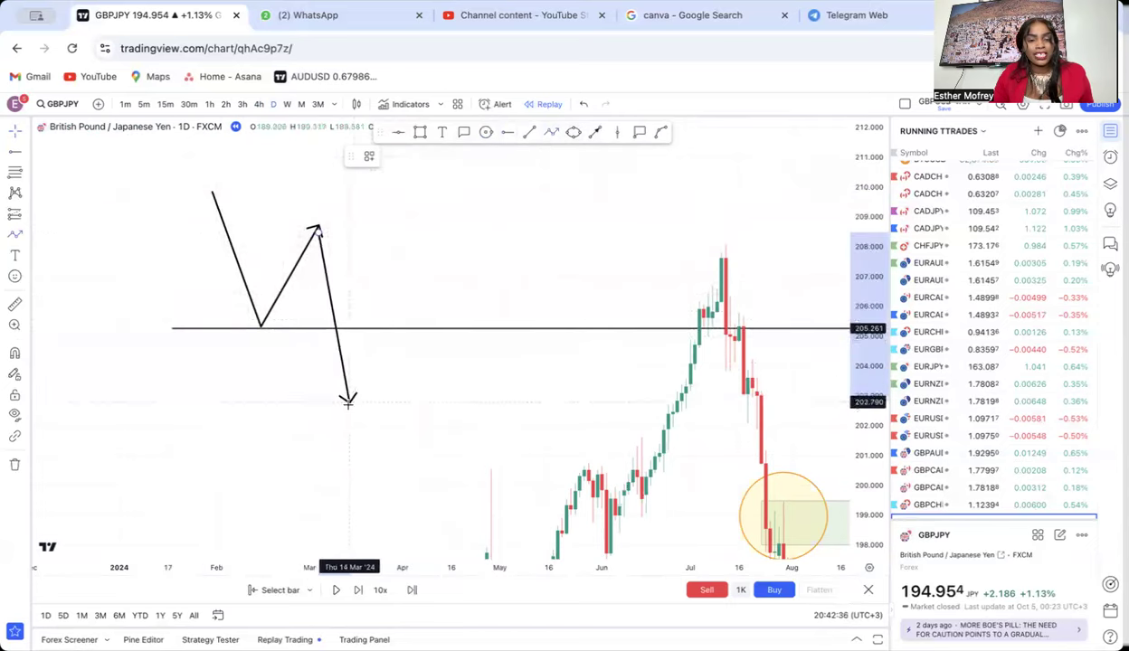
pyautogui.click(358, 457)
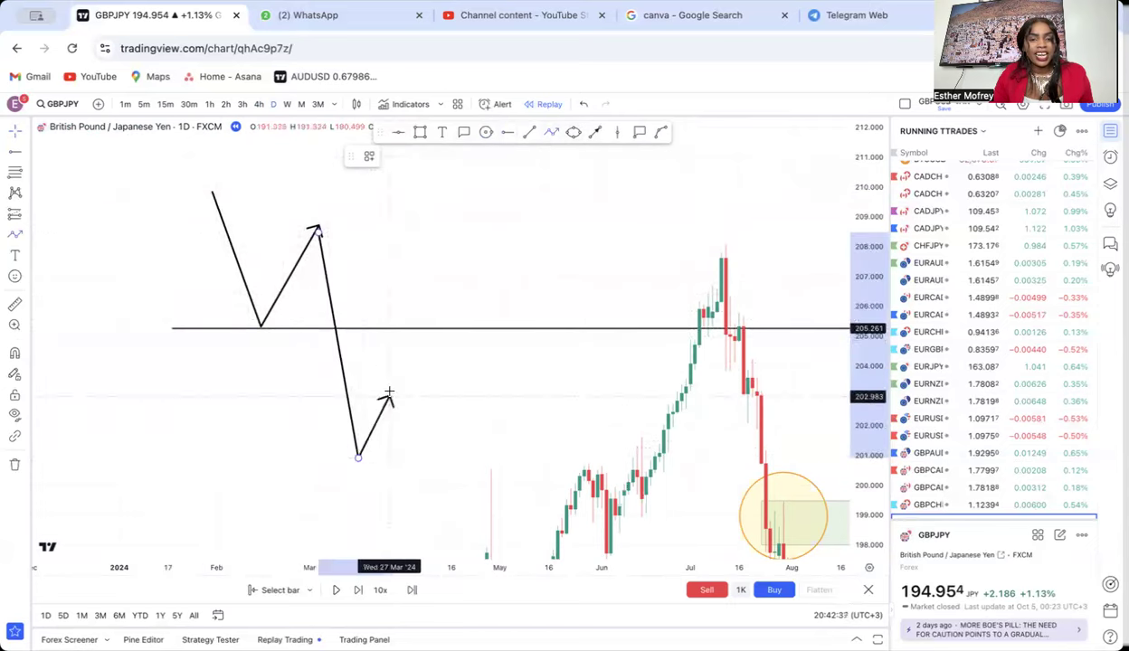
pyautogui.doubleClick(391, 330)
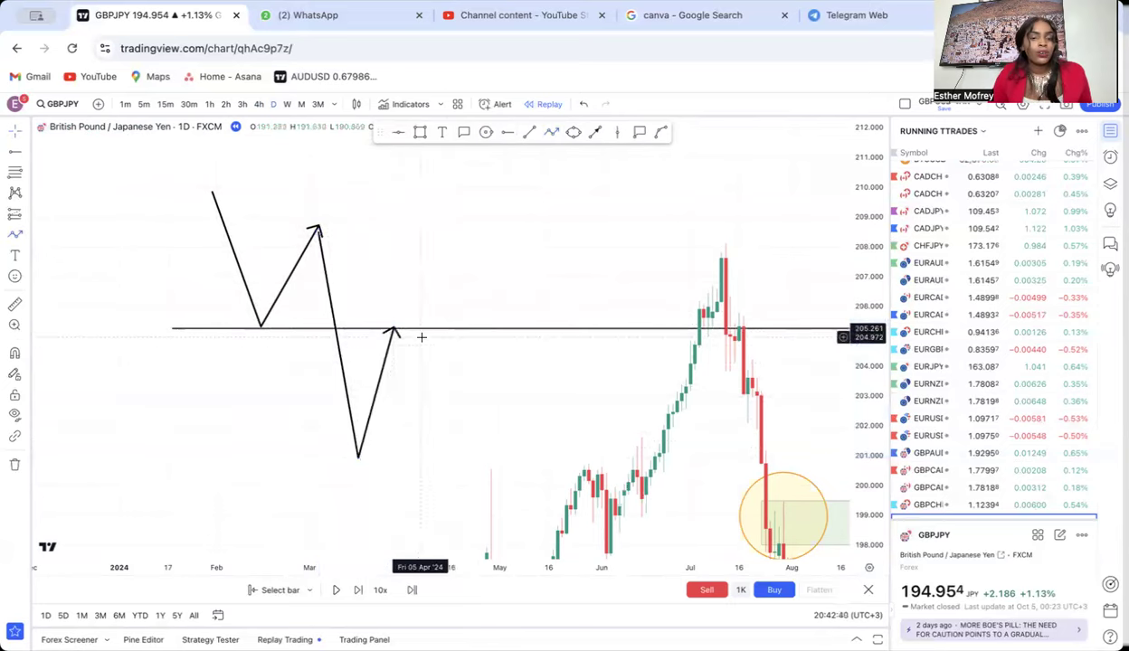
# Lower the retest arrow's tip to about 204, below the ray, and draw a narrow rectangular zone at that height.
pyautogui.moveTo(392, 329)
pyautogui.mouseDown()
pyautogui.moveTo(378, 466)
pyautogui.moveTo(383, 330)
pyautogui.moveTo(385, 398)
pyautogui.moveTo(383, 338)
pyautogui.moveTo(387, 369)
pyautogui.mouseUp()
pyautogui.click(420, 133)
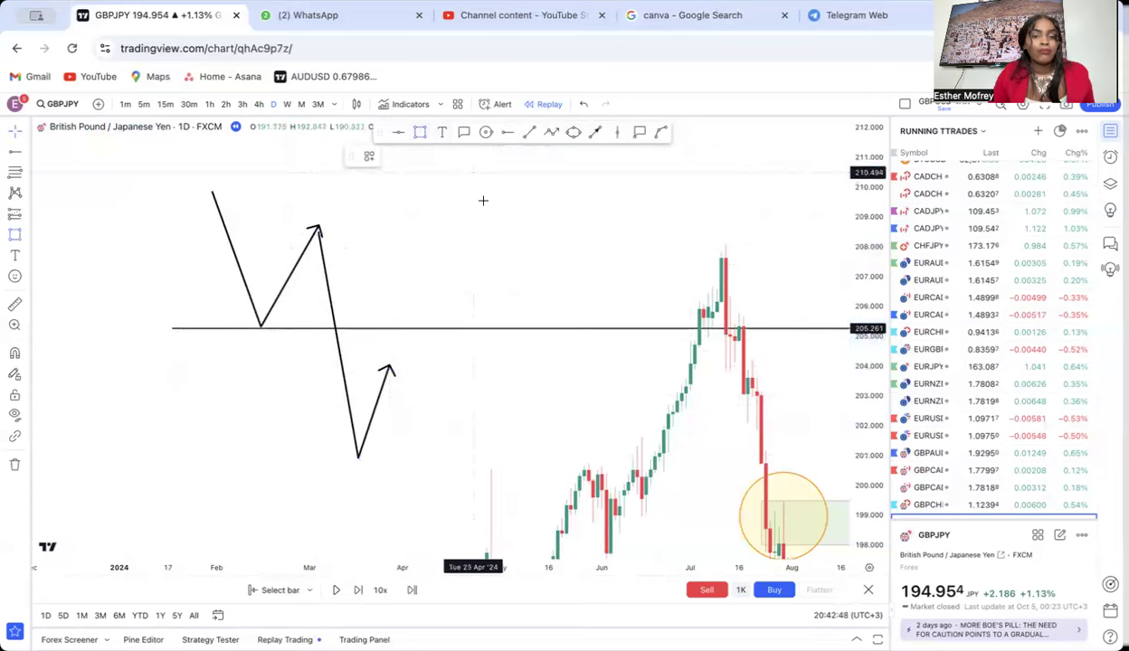
pyautogui.moveTo(291, 365)
pyautogui.mouseDown()
pyautogui.moveTo(429, 362)
pyautogui.moveTo(459, 403)
pyautogui.moveTo(315, 274)
pyautogui.mouseUp()
# Place the late-July circle on the upper green zone, centred at about 198.79, and review the candles around the 192.021 ray.
pyautogui.moveTo(535, 416); pyautogui.dragTo(365, 159)
pyautogui.moveTo(876, 211); pyautogui.dragTo(876, 272)
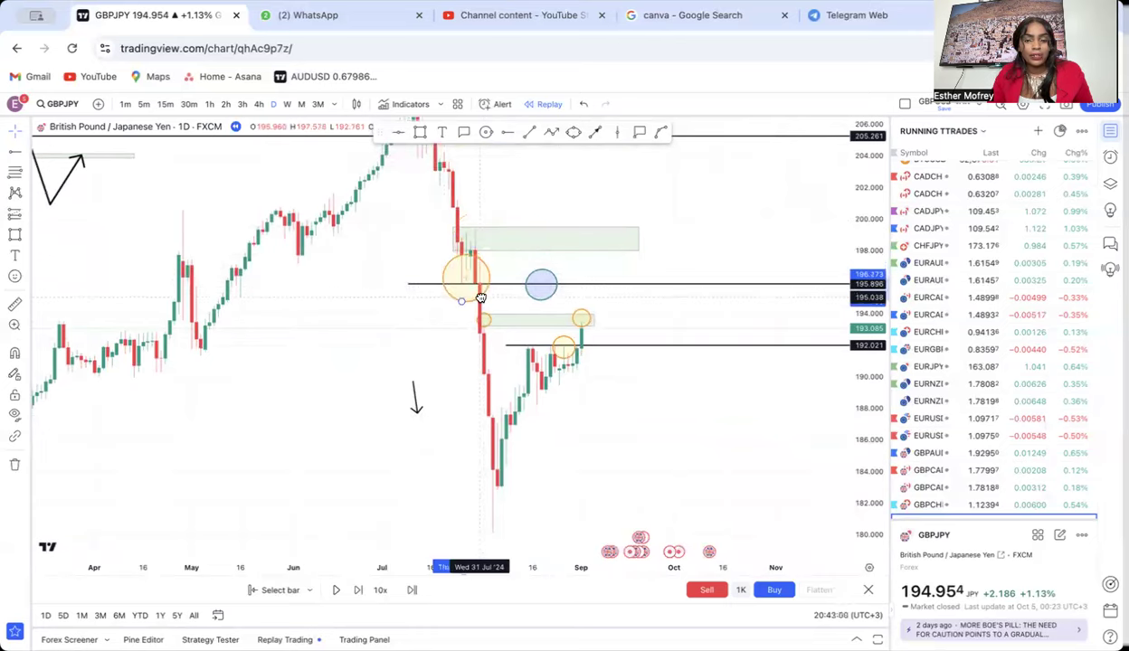
pyautogui.click(482, 260)
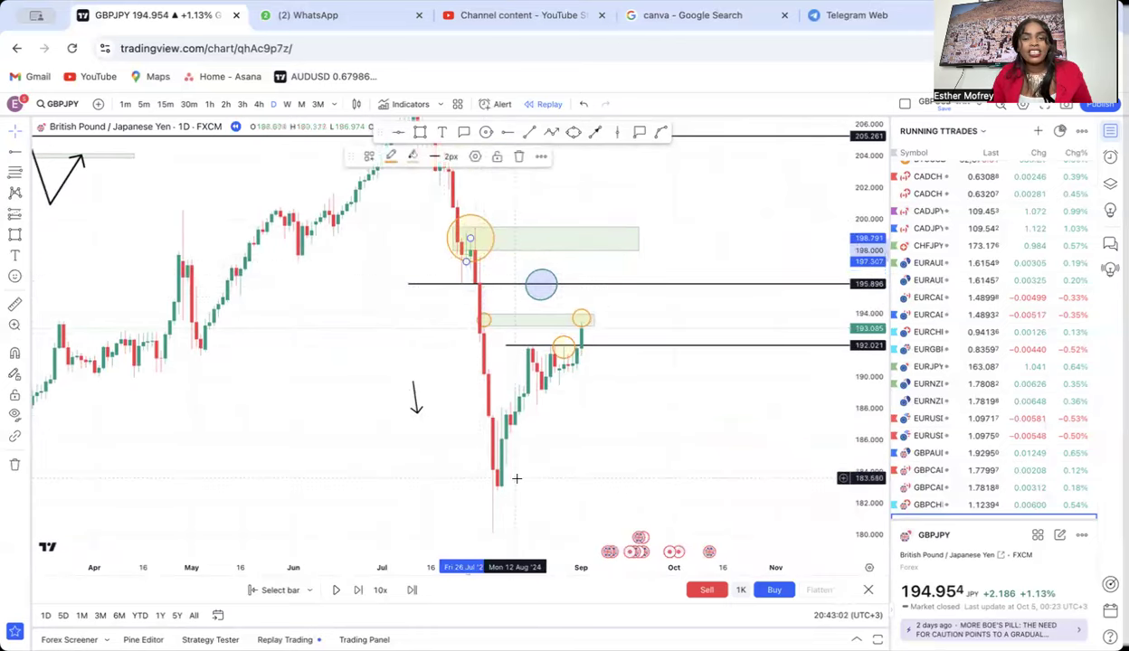
pyautogui.moveTo(580, 346); pyautogui.dragTo(582, 349)
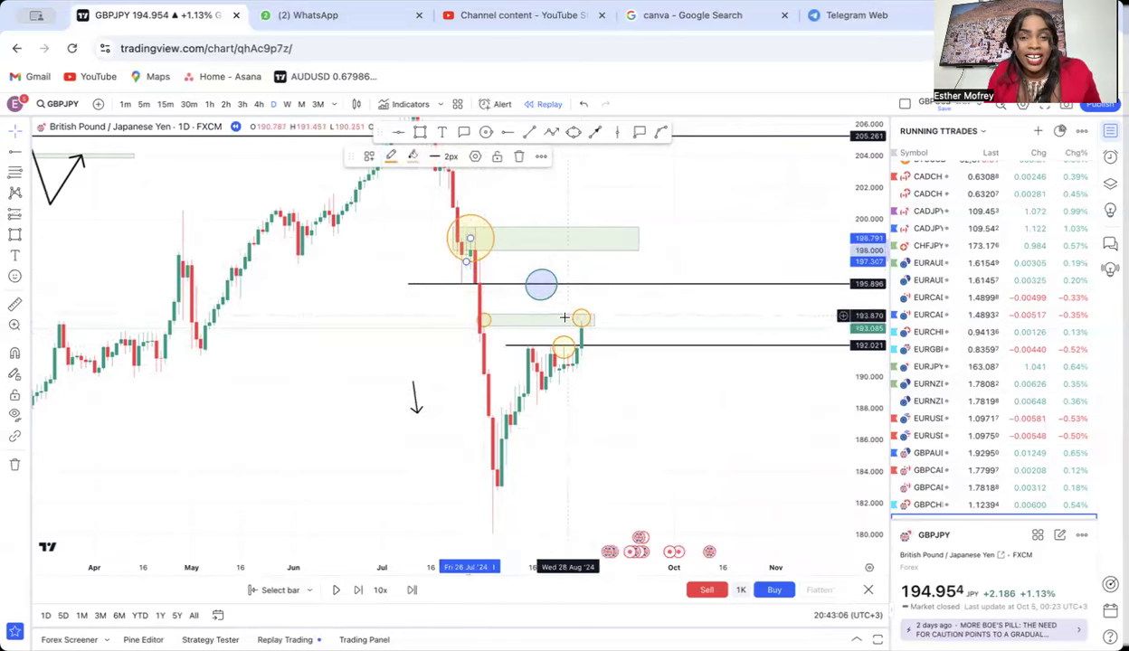
# Switch the replay chart to the 4-hour timeframe and add a "csb" callout pointing to the 3 September candle in the green zone.
pyautogui.click(260, 104)
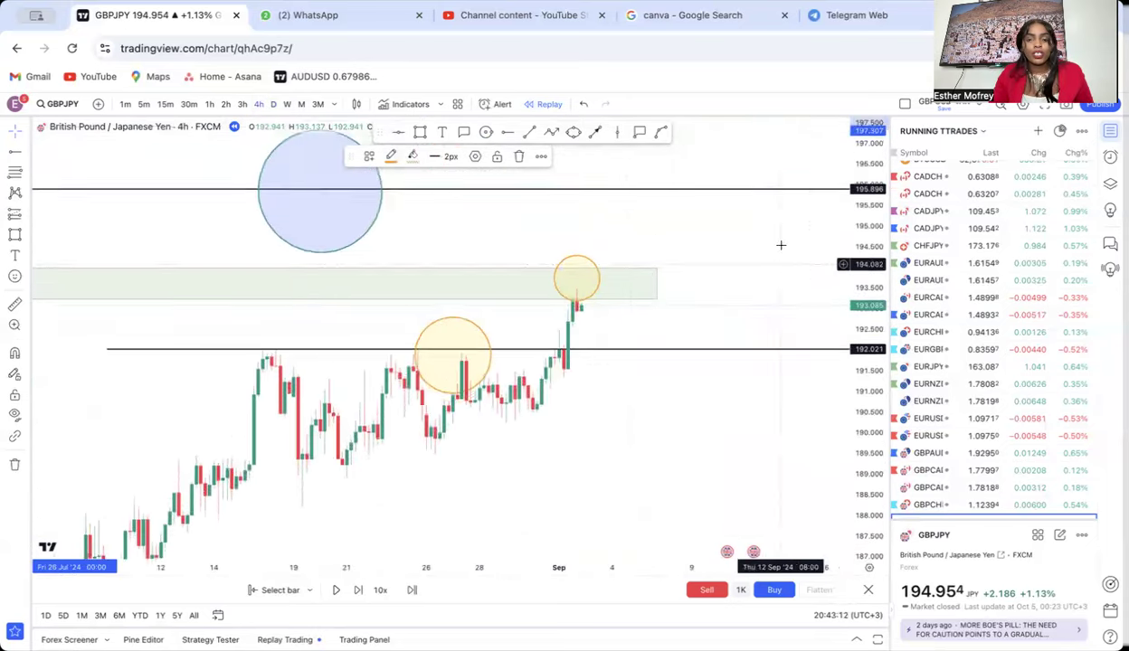
pyautogui.scroll(-4, 630, 355)
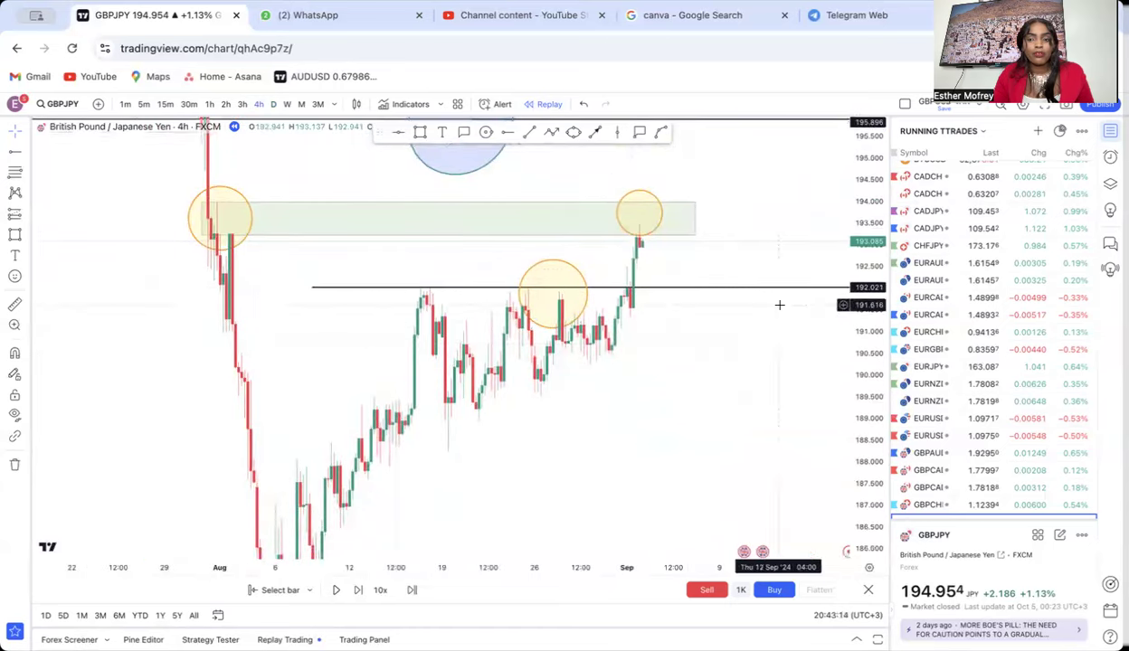
pyautogui.moveTo(861, 244); pyautogui.dragTo(869, 227)
pyautogui.scroll(3, 814, 227)
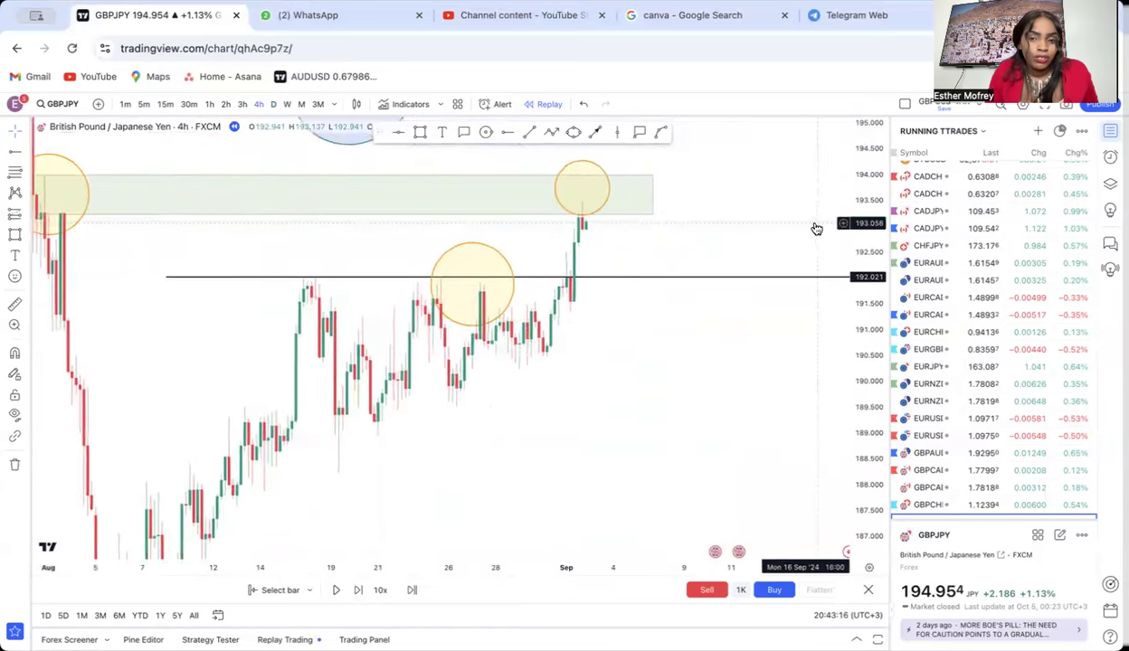
pyautogui.click(462, 133)
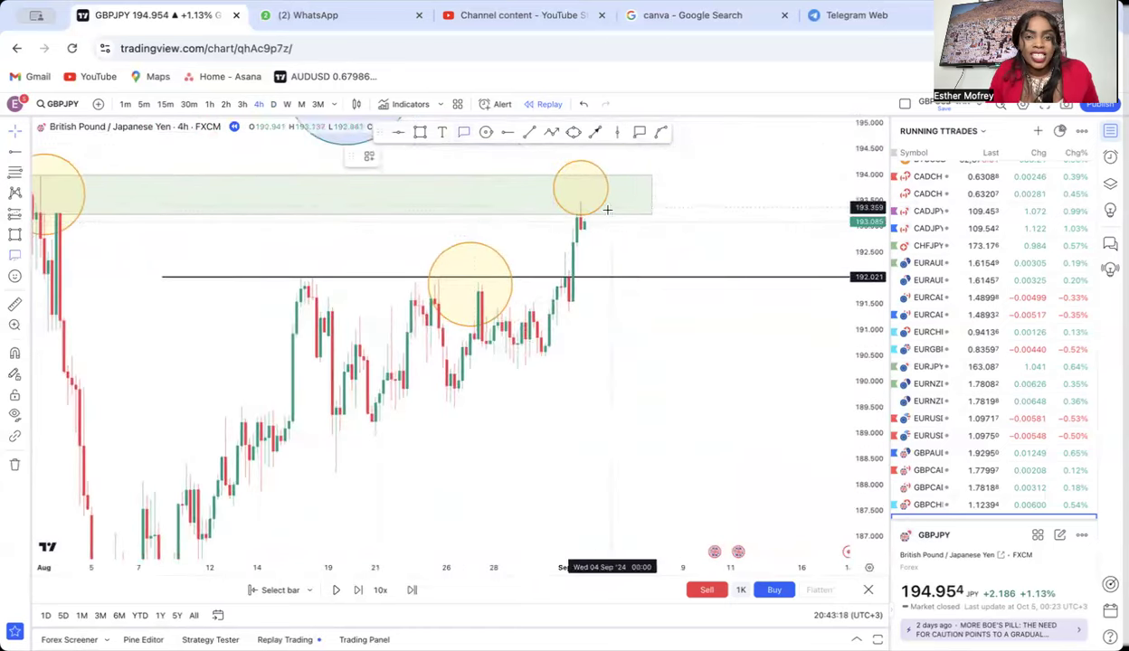
pyautogui.click(588, 207)
pyautogui.click(695, 225)
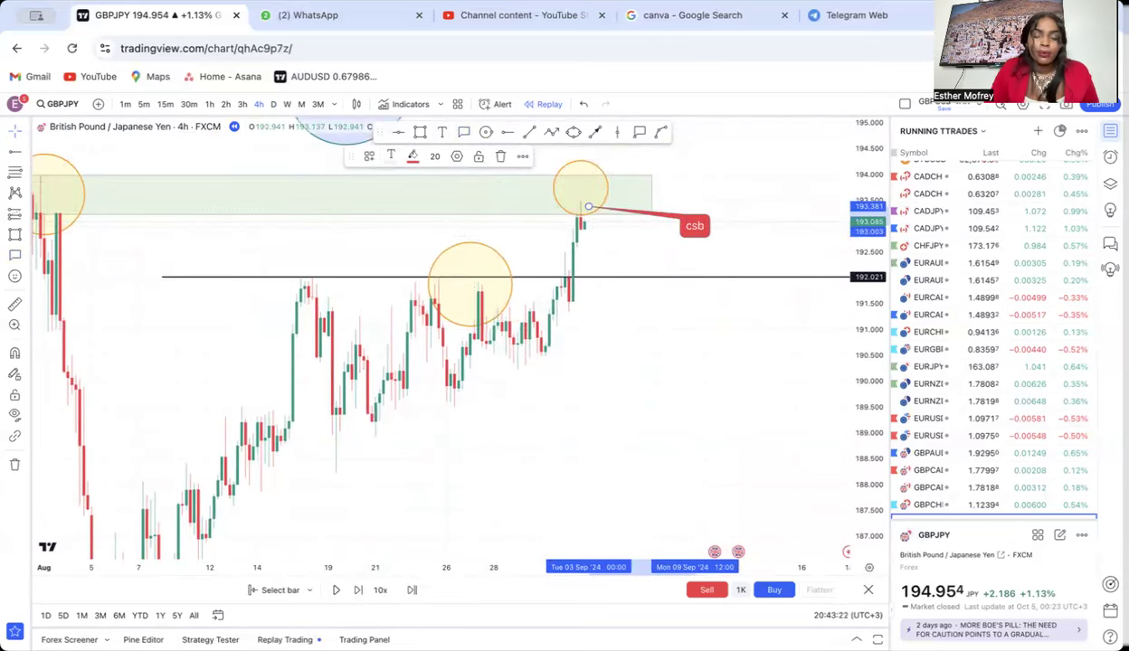
pyautogui.click(624, 240)
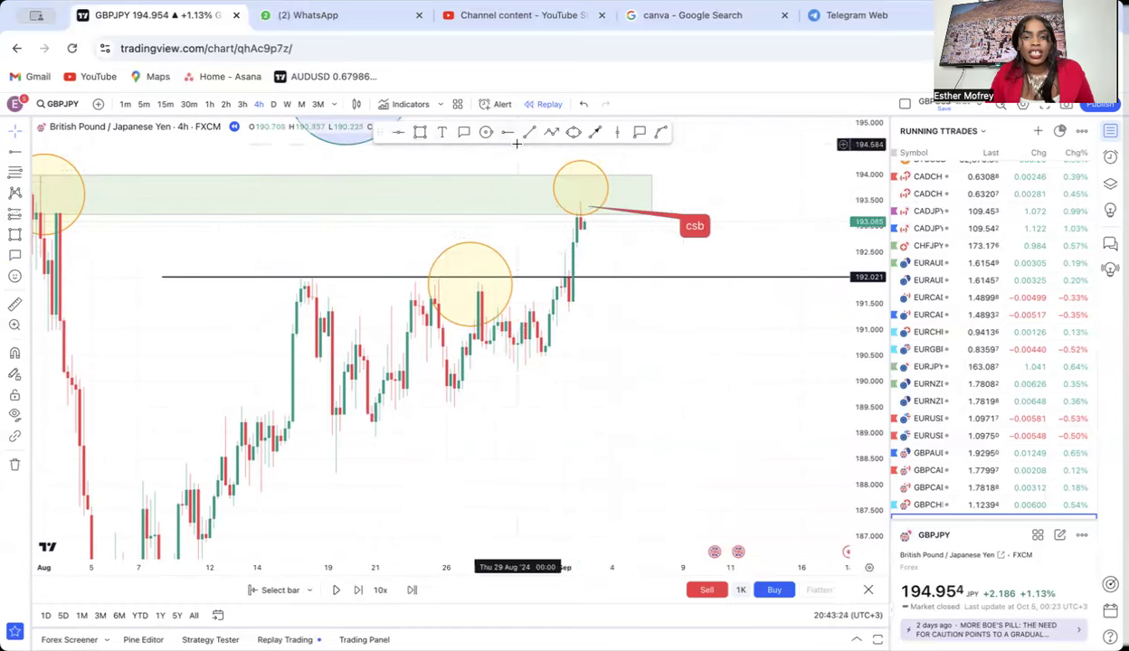
# Draw a horizontal ray at about 192.91 starting just before the early-September candles below the zone.
pyautogui.hotkey('alt', 'j')
pyautogui.click(552, 230)
pyautogui.moveTo(623, 357); pyautogui.dragTo(782, 429)
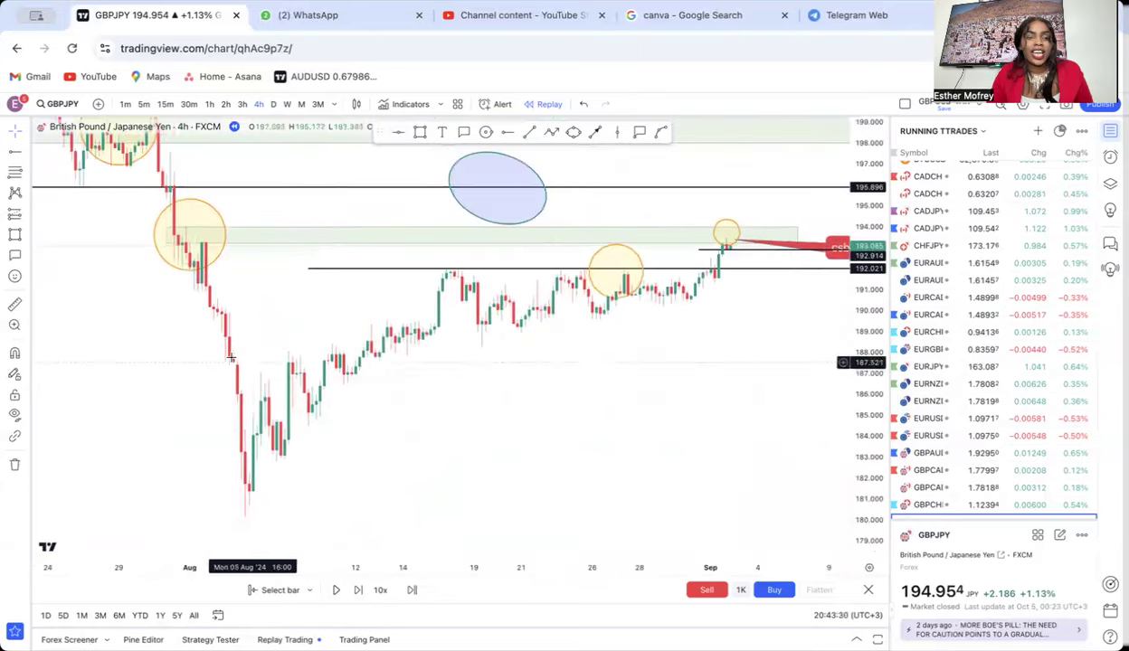
# Measure from the green zone's upper edge down to the August low and place a horizontal line at the midpoint, about 187.11.
pyautogui.click(12, 306)
pyautogui.moveTo(164, 227); pyautogui.dragTo(705, 514)
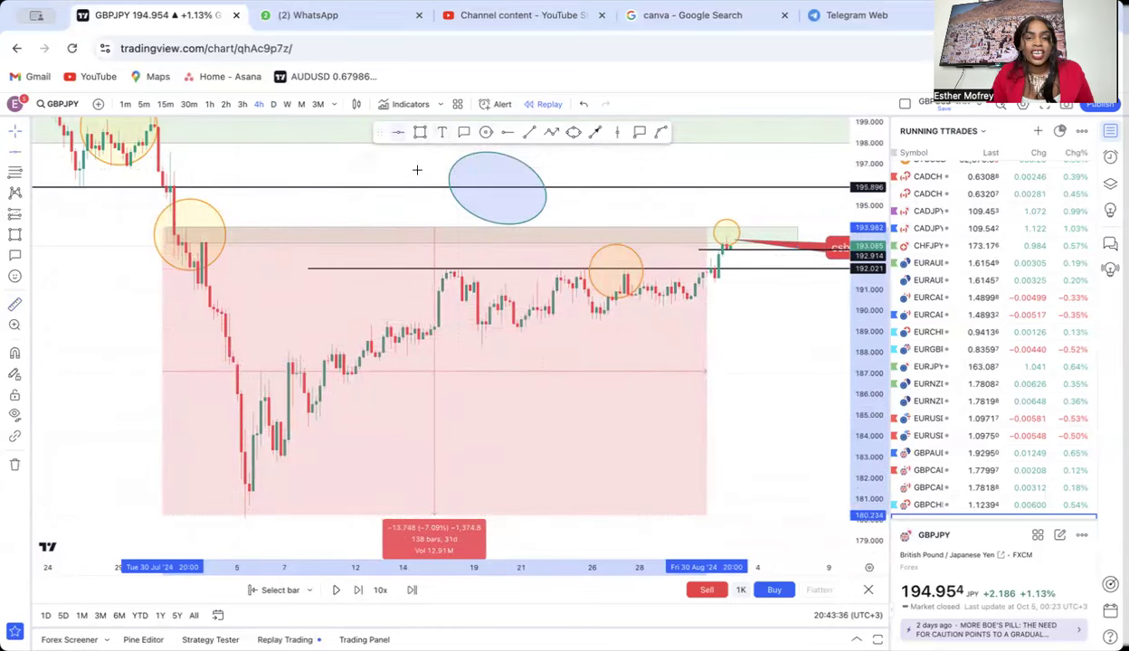
pyautogui.click(462, 371)
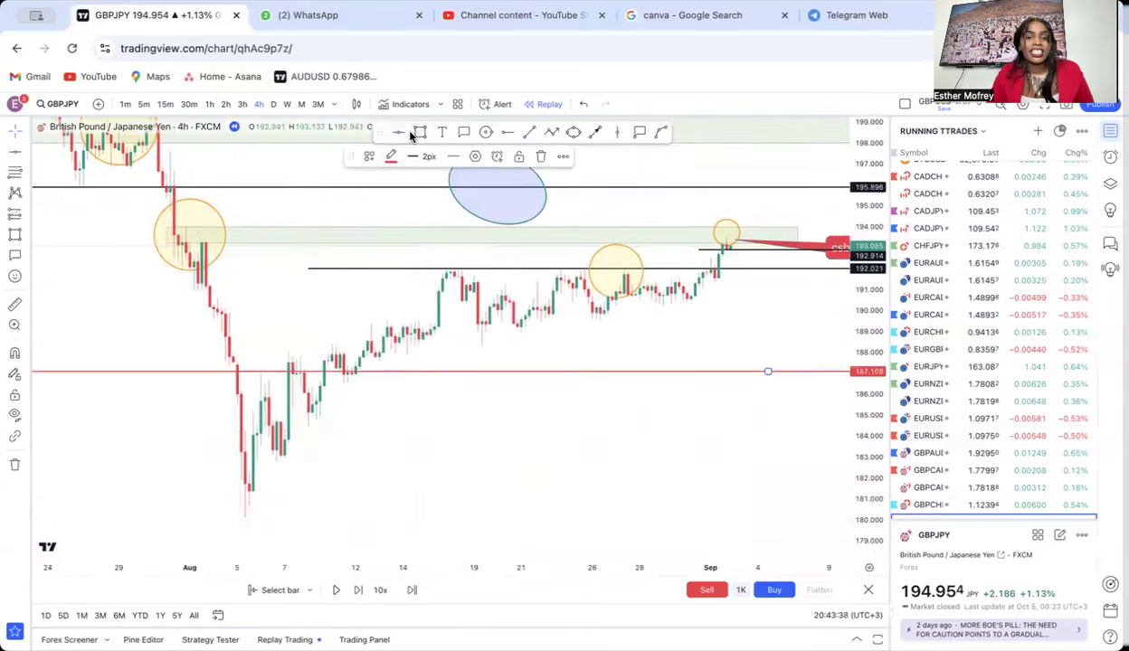
# Add a horizontal line at the August low, about 180.10, and recolour the 187.108 midpoint line green.
pyautogui.click(267, 511)
pyautogui.click(265, 516)
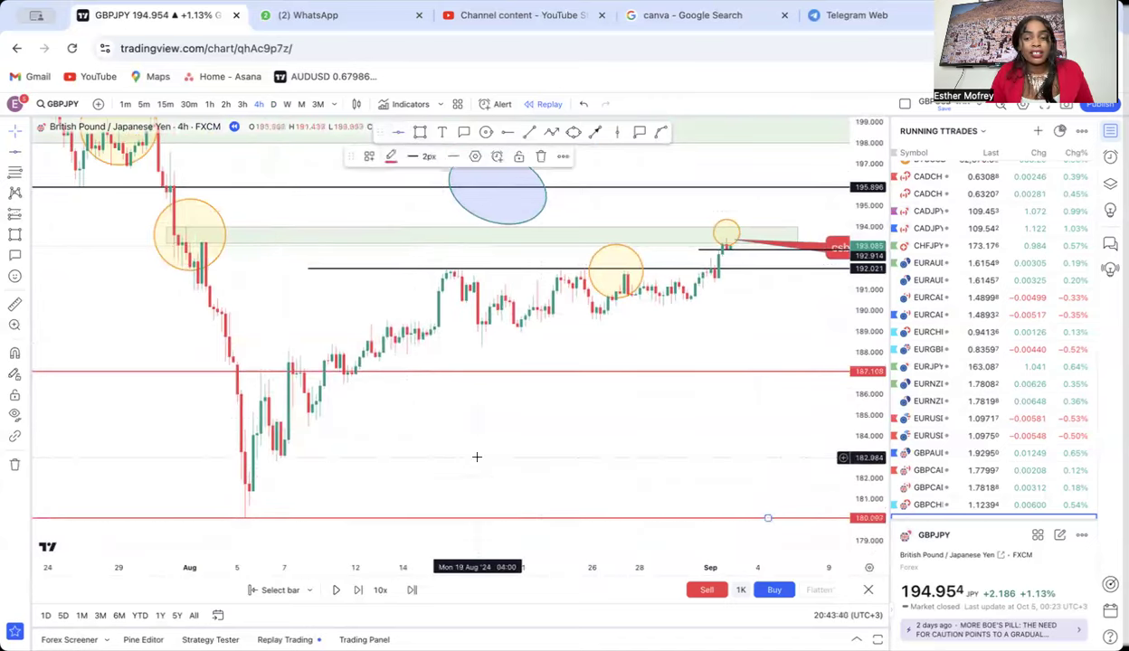
pyautogui.hscroll(3, 464, 404)
pyautogui.click(510, 360)
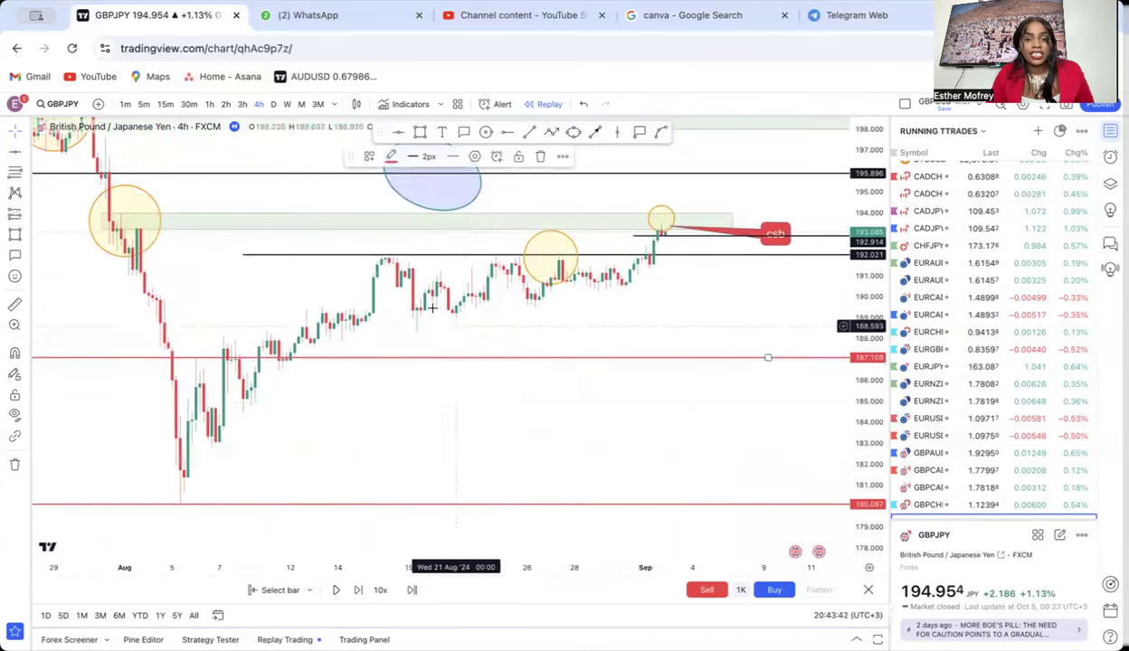
pyautogui.click(391, 157)
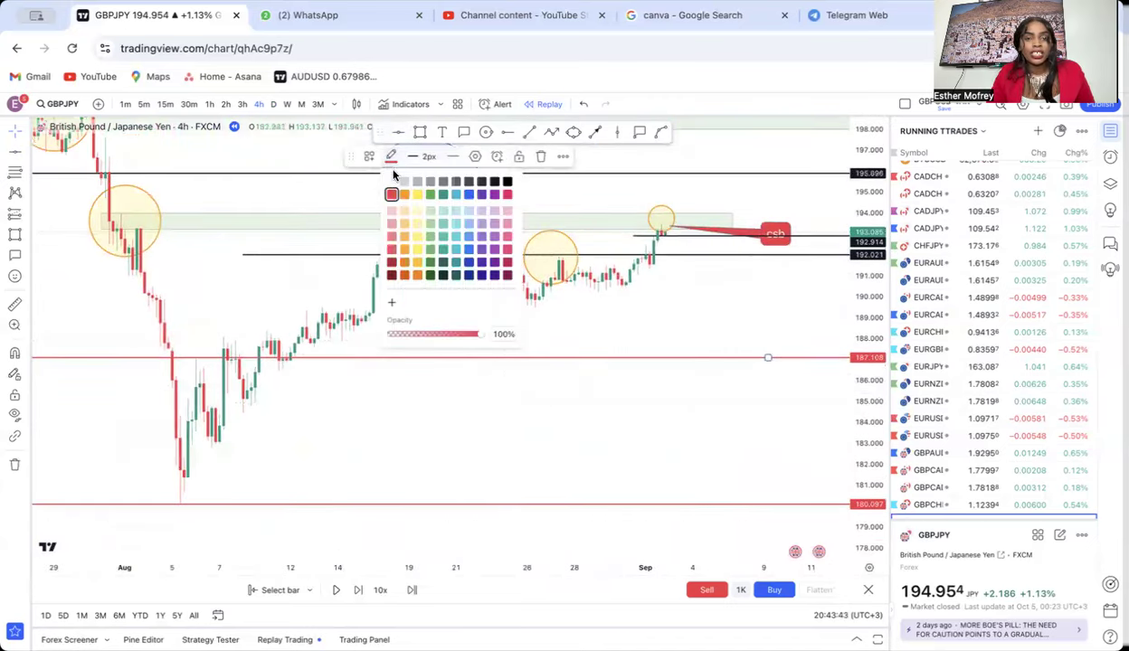
pyautogui.click(433, 196)
# Advance the replay by two 4-hour bars and examine the newest candle between the 192.914 and 192.021 rays.
pyautogui.moveTo(721, 340); pyautogui.dragTo(685, 404)
pyautogui.moveTo(856, 235); pyautogui.dragTo(856, 176)
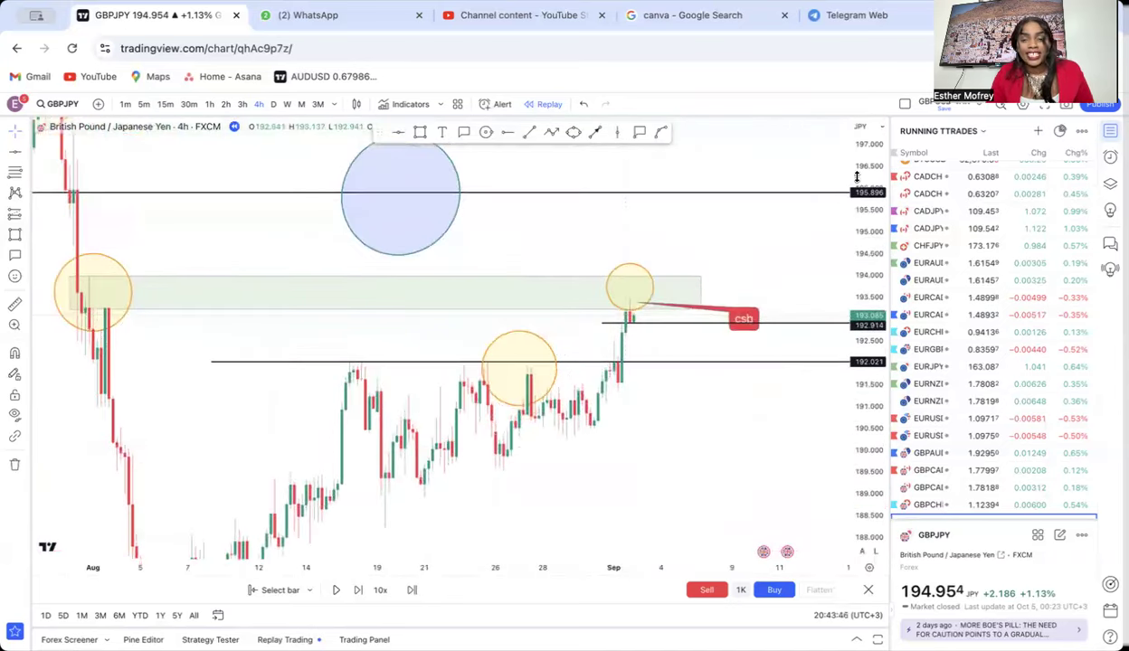
pyautogui.click(359, 590)
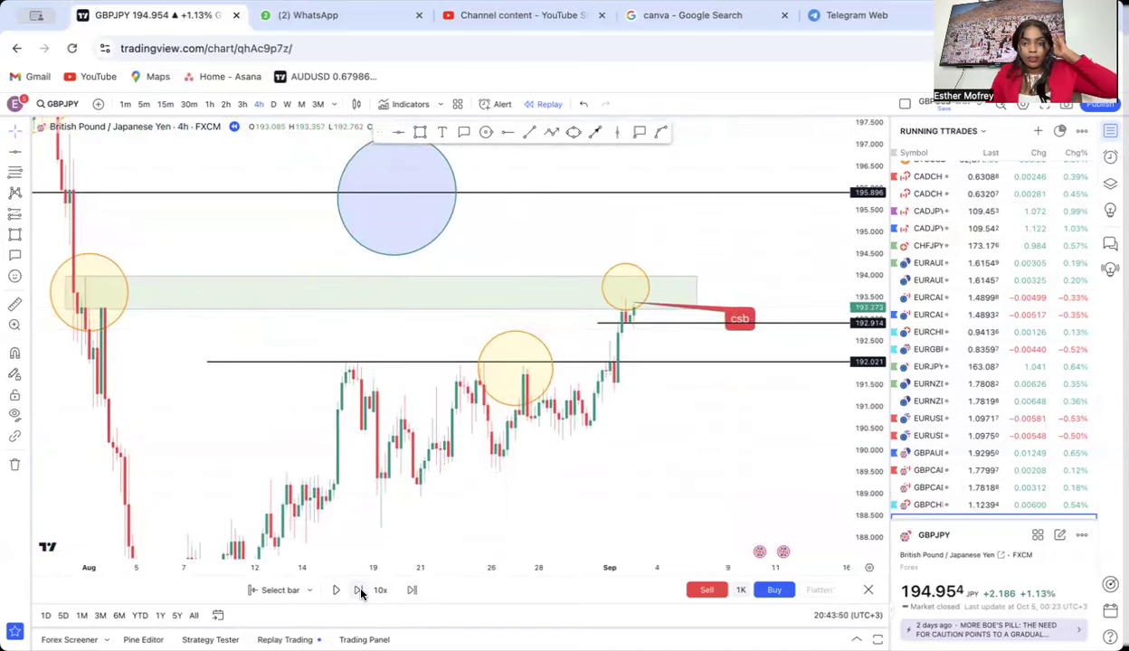
pyautogui.click(359, 589)
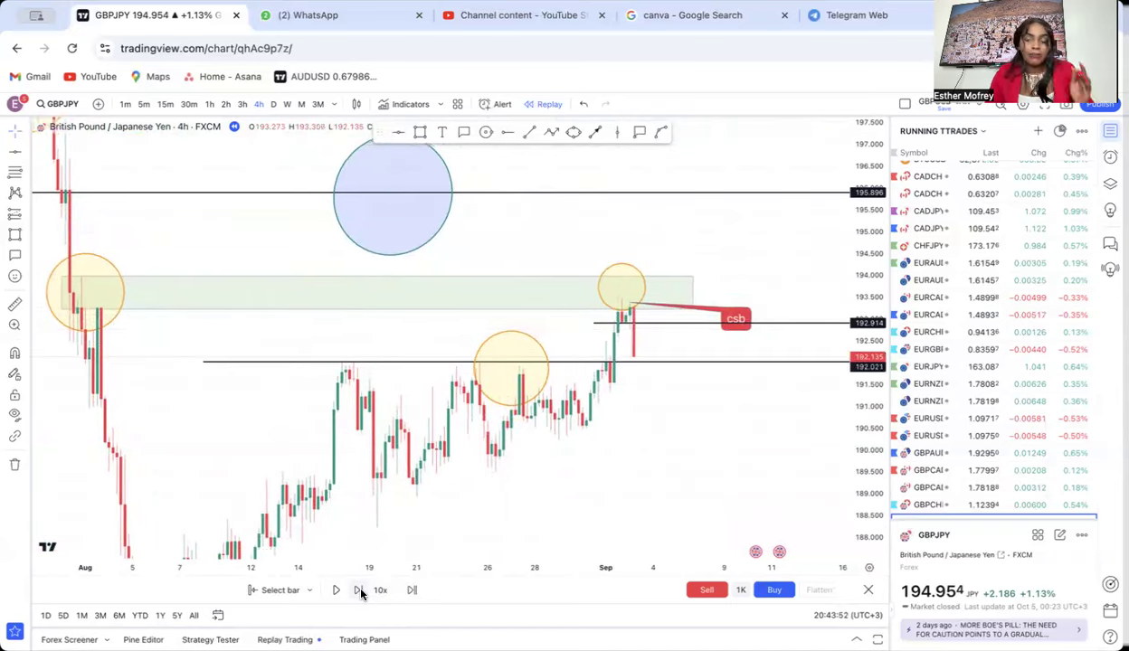
pyautogui.moveTo(615, 403); pyautogui.dragTo(615, 341)
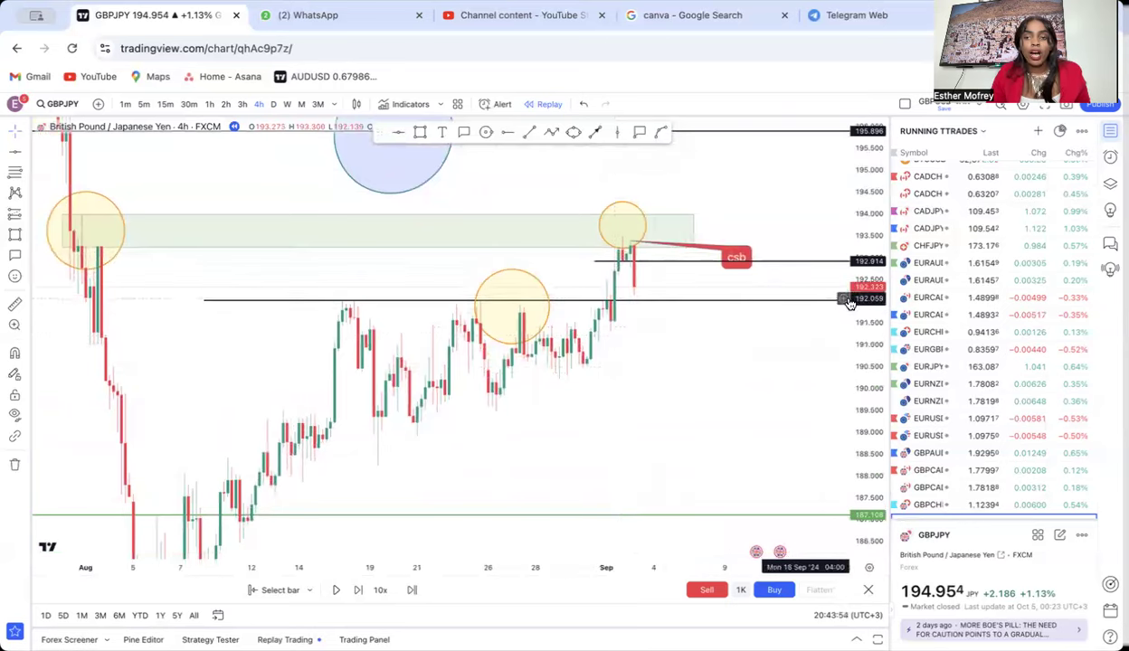
pyautogui.hscroll(3, 710, 371)
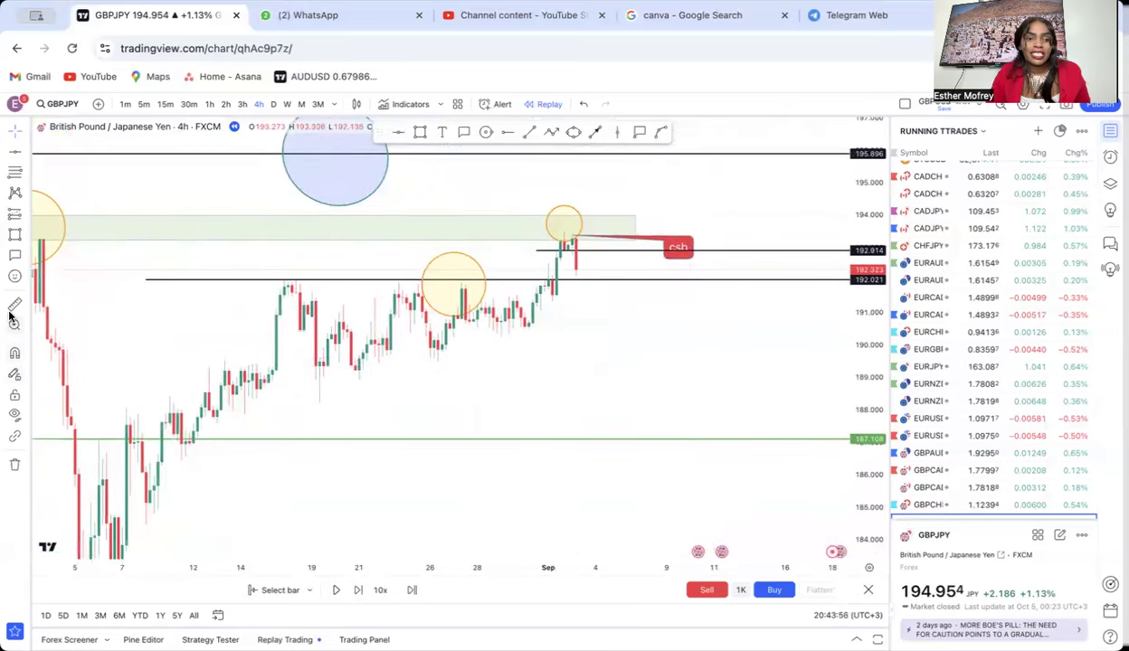
# Measure the price distance from the newest 4-hour candle down to the green 187.108 midpoint line.
pyautogui.keyDown('shift'); pyautogui.click(599, 273); pyautogui.keyUp('shift')
pyautogui.click(599, 439)
pyautogui.click(688, 373)
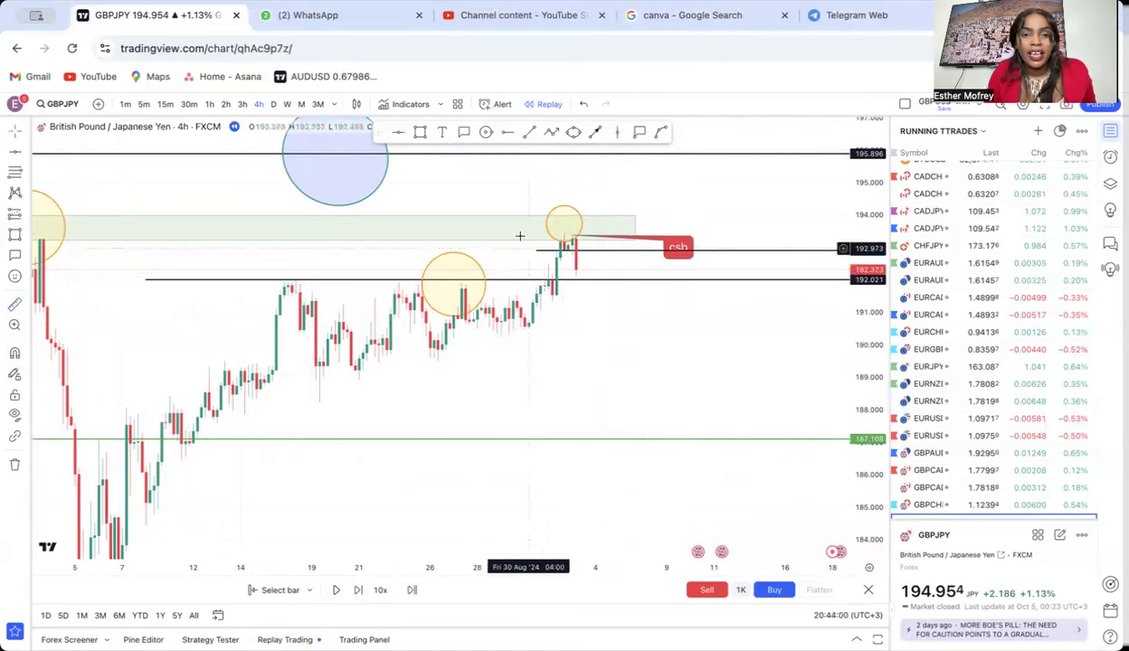
# Place a short position beside the newest candle with entry 192.281 and stop 194.960, extending its target to 187.139 at the green midpoint line.
pyautogui.click(27, 218)
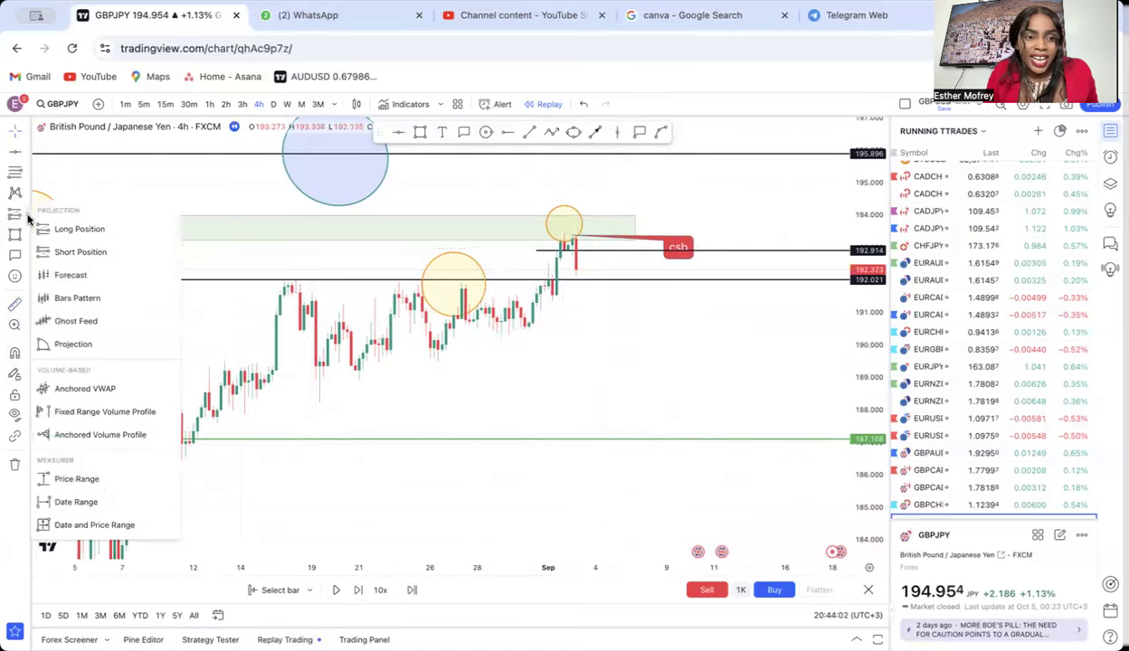
pyautogui.click(60, 250)
pyautogui.click(594, 272)
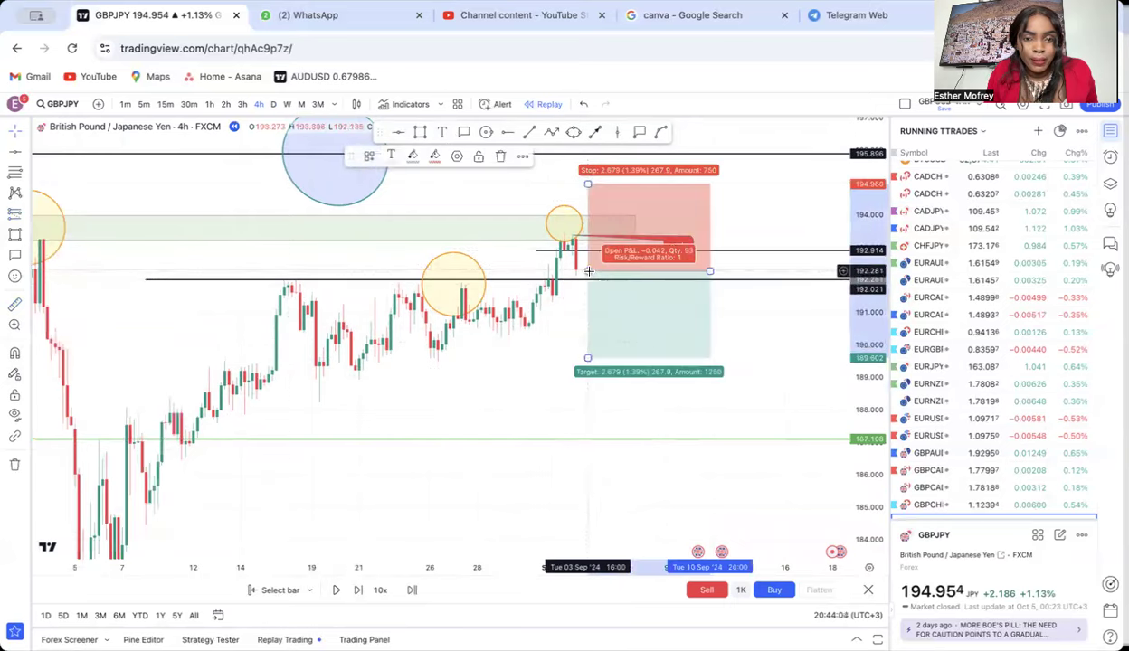
pyautogui.moveTo(589, 359); pyautogui.dragTo(588, 439)
pyautogui.click(492, 403)
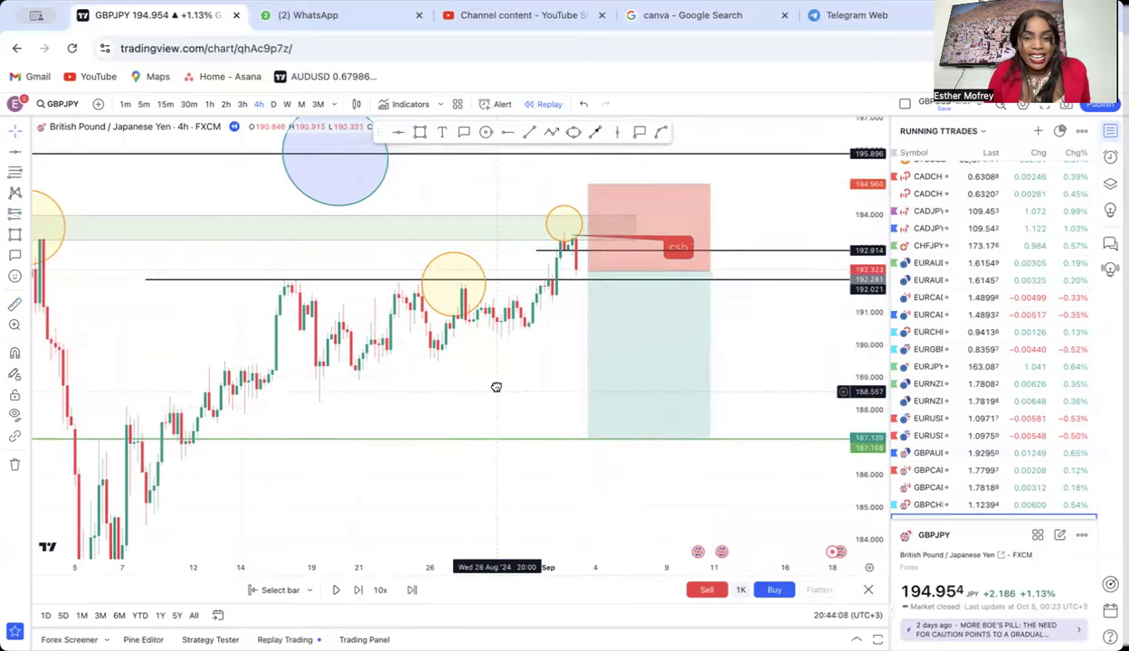
# Advance the replay bar by bar on the 4-hour chart until price passes the short position's target at the green line.
pyautogui.moveTo(495, 387); pyautogui.dragTo(494, 376)
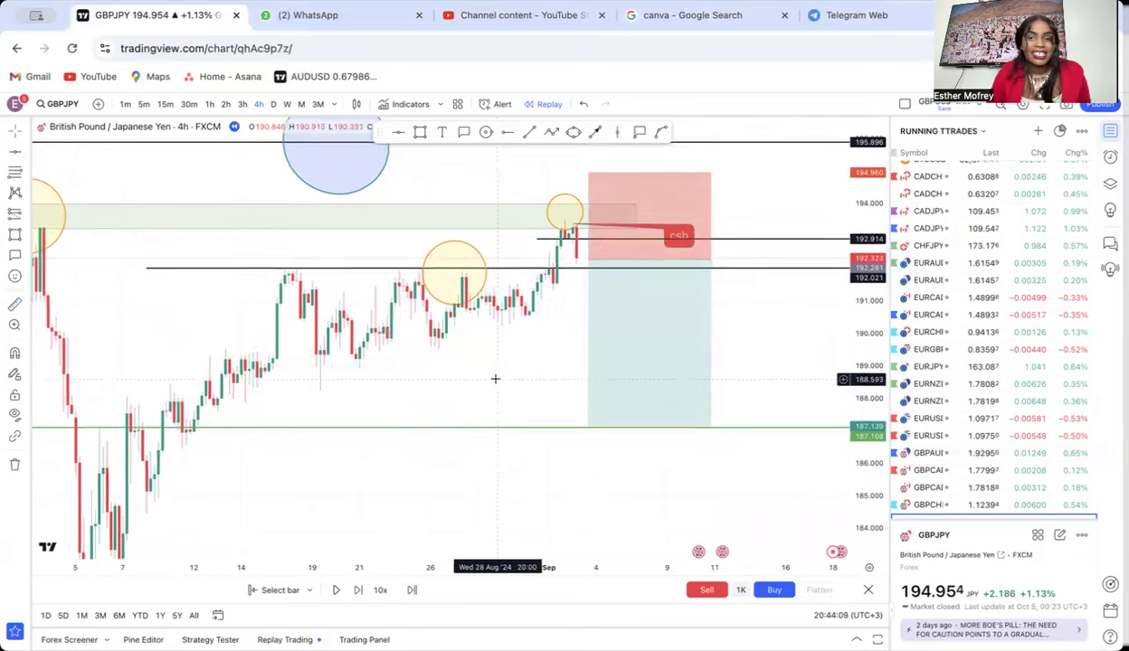
pyautogui.click(358, 592)
pyautogui.click(359, 593)
pyautogui.click(359, 592)
pyautogui.click(358, 593)
pyautogui.click(358, 592)
pyautogui.click(358, 592)
pyautogui.click(358, 593)
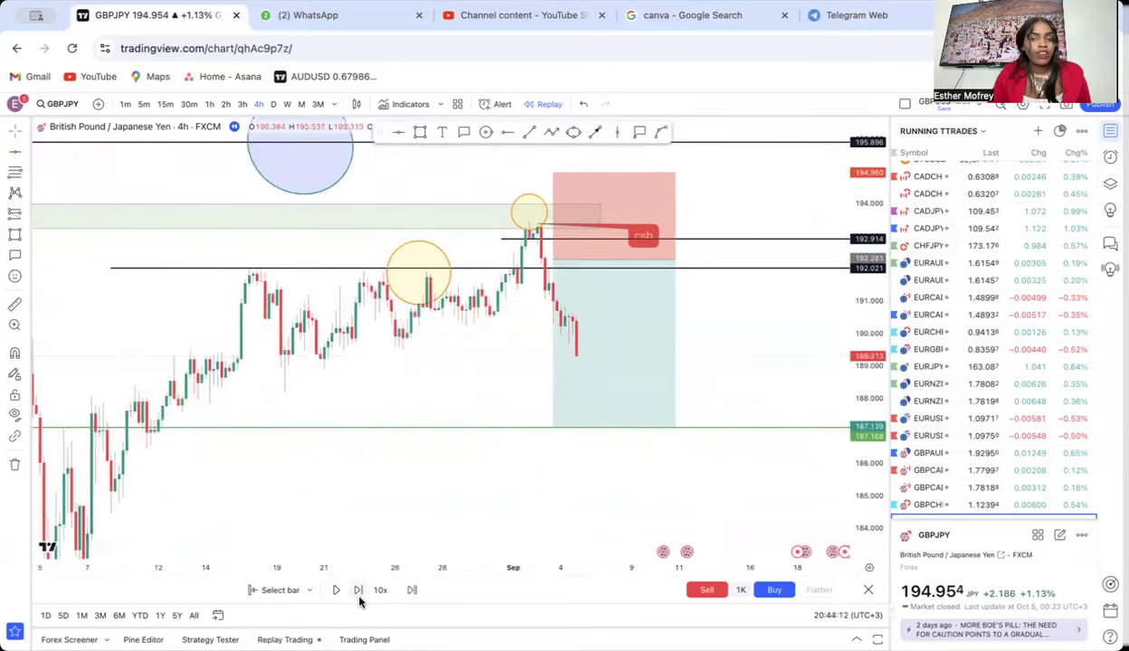
pyautogui.click(359, 592)
pyautogui.click(358, 593)
pyautogui.click(359, 593)
pyautogui.click(358, 593)
pyautogui.click(358, 593)
pyautogui.click(358, 592)
pyautogui.click(358, 592)
pyautogui.click(358, 592)
pyautogui.click(358, 592)
pyautogui.click(358, 593)
pyautogui.click(359, 592)
pyautogui.moveTo(443, 497); pyautogui.dragTo(527, 529)
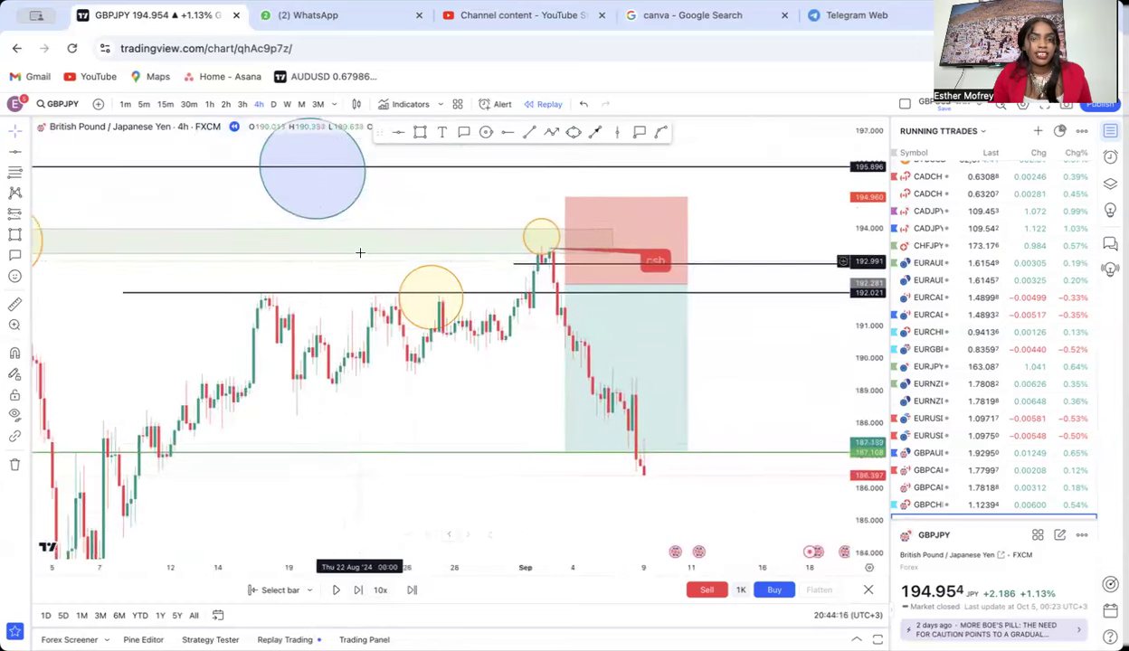
pyautogui.hotkey('shift', 'Right')
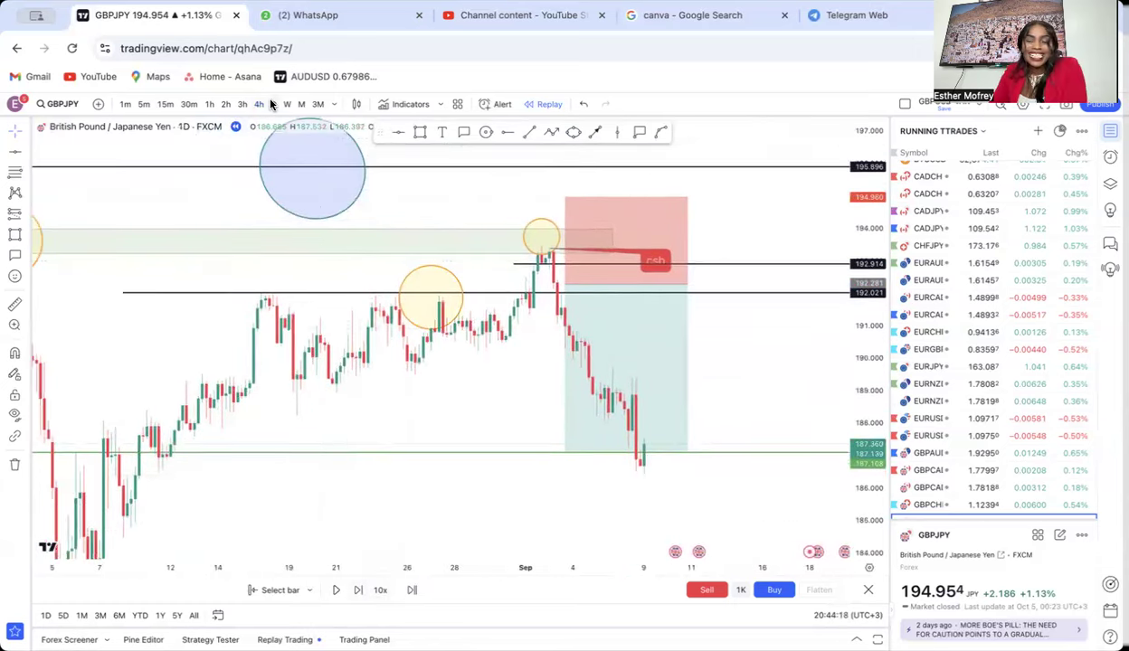
# Switch GBPJPY to the daily timeframe and review the short trade within the whole decline from the July high.
pyautogui.click(260, 105)
pyautogui.moveTo(851, 352); pyautogui.dragTo(832, 441)
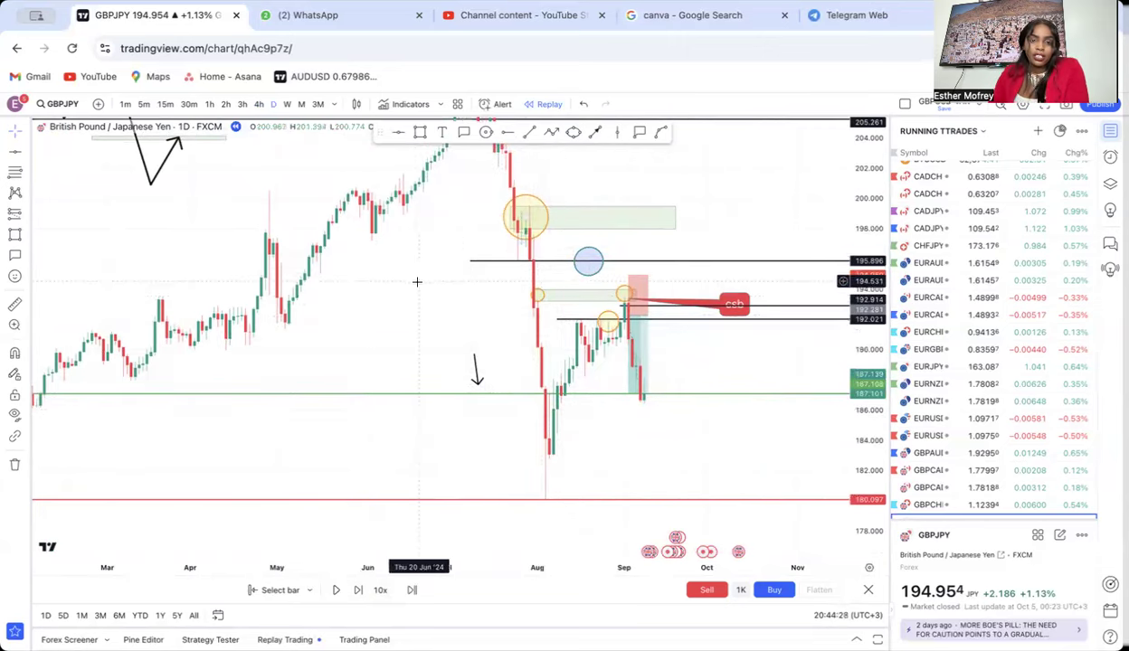
pyautogui.moveTo(415, 341); pyautogui.dragTo(393, 416)
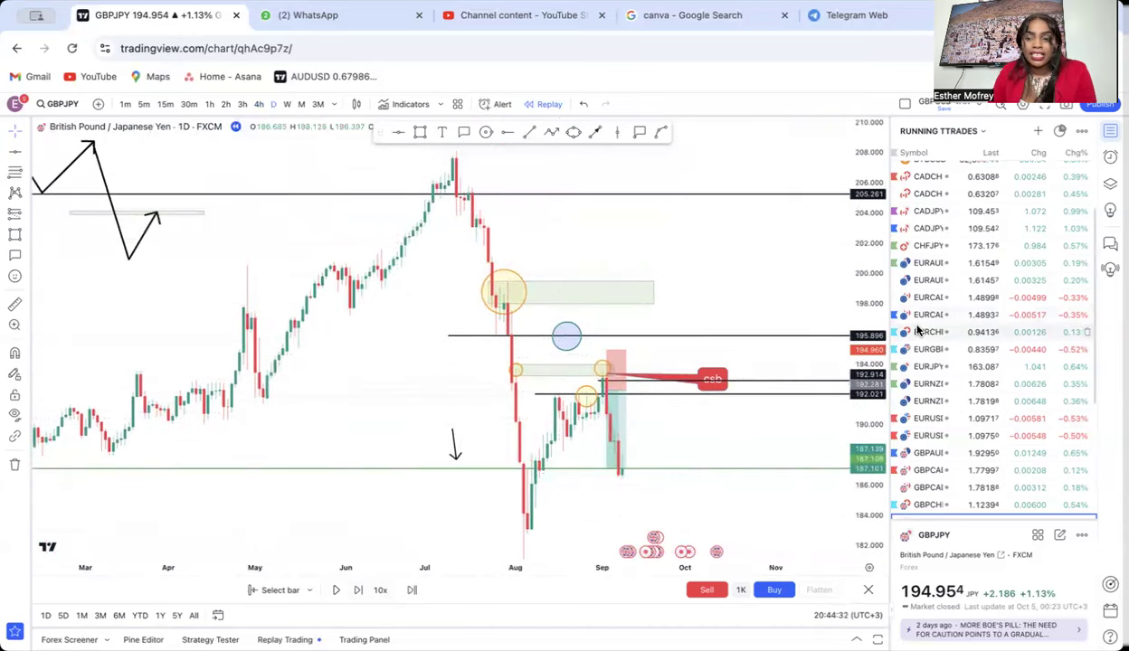
# Open the FXCM GBPUSD chart from the watchlist and look over its daily price history for another example.
pyautogui.scroll(-1, 981, 380)
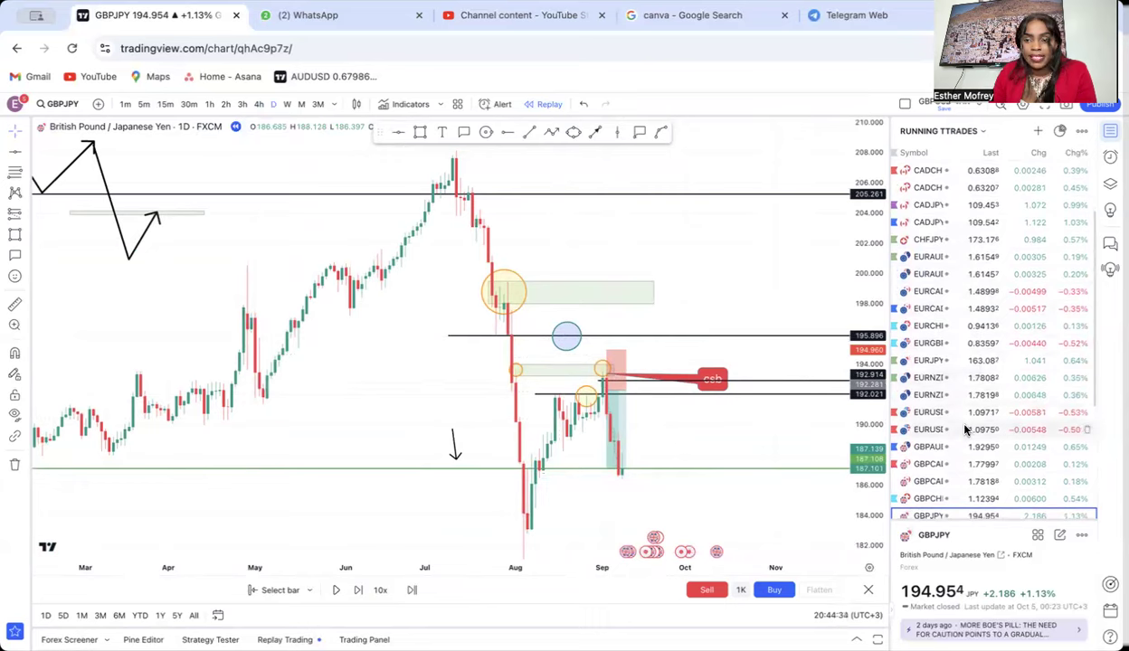
pyautogui.scroll(-5, 963, 434)
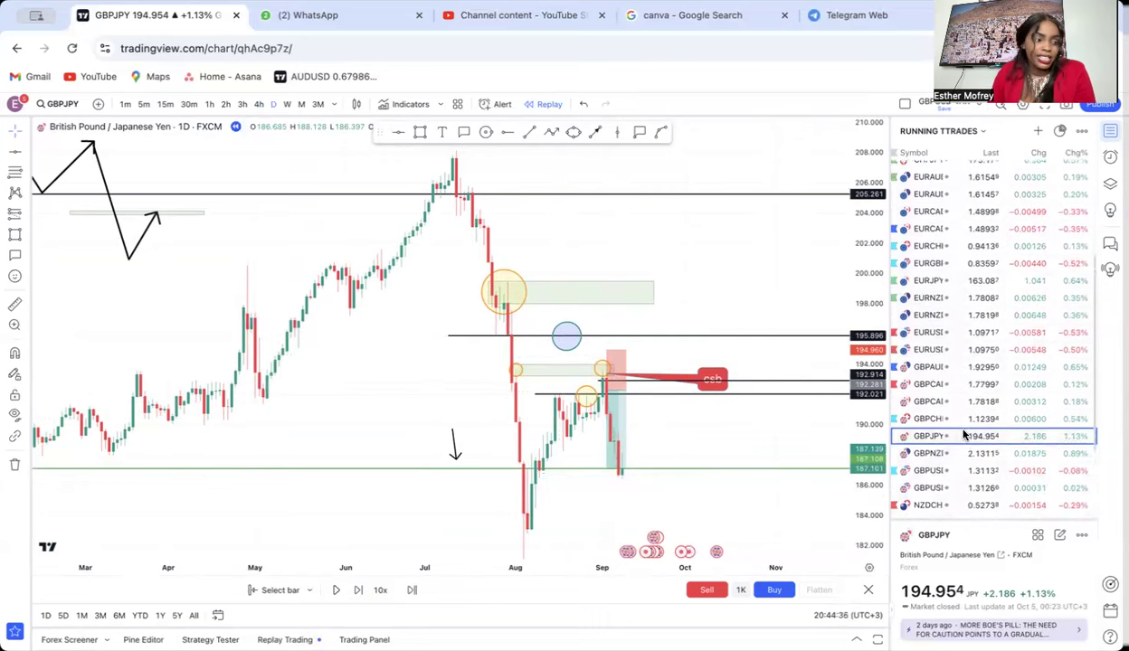
pyautogui.scroll(-4, 963, 434)
pyautogui.click(968, 374)
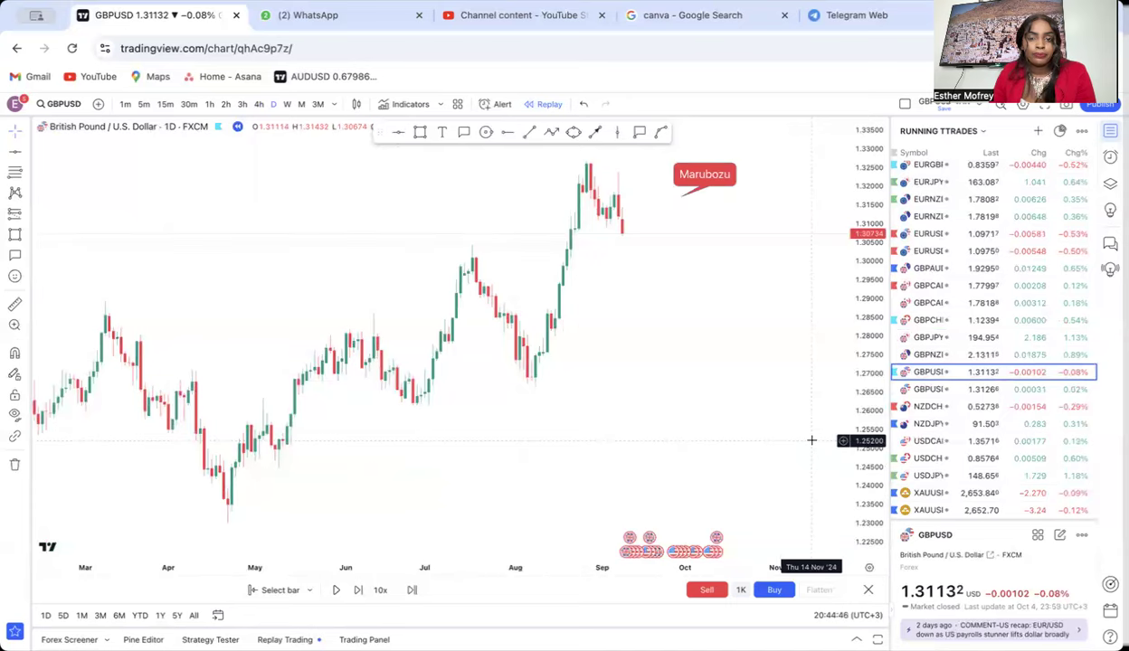
pyautogui.scroll(-4, 815, 439)
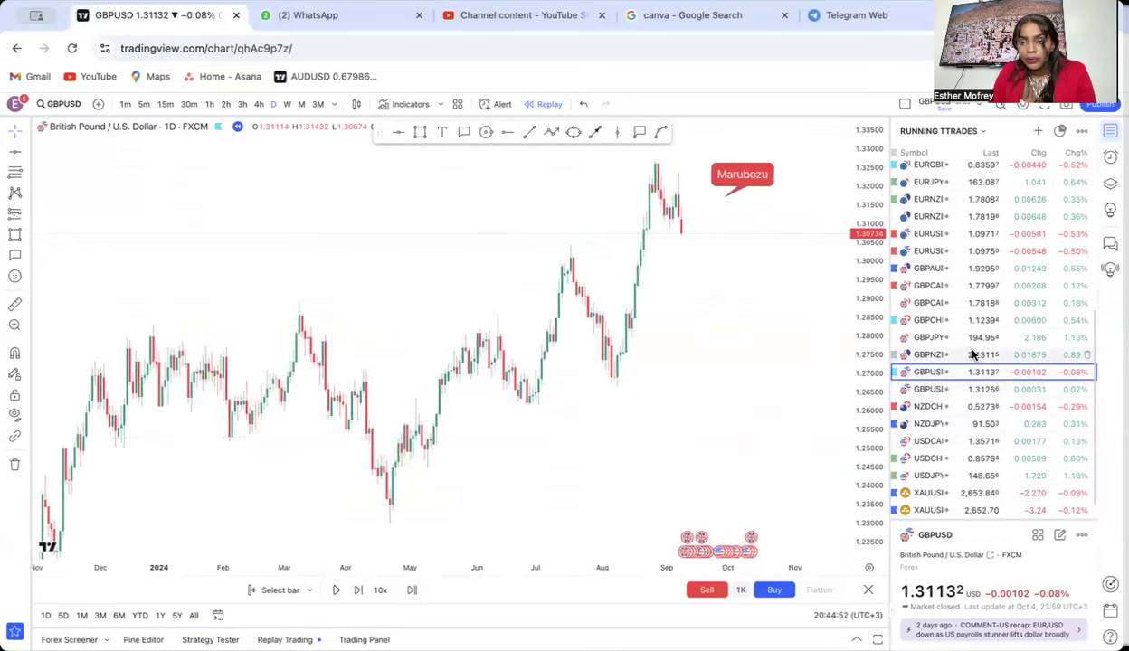
# Open the OANDA GBPCAD daily chart from the watchlist and restart the replay from 17 July 2024.
pyautogui.click(964, 309)
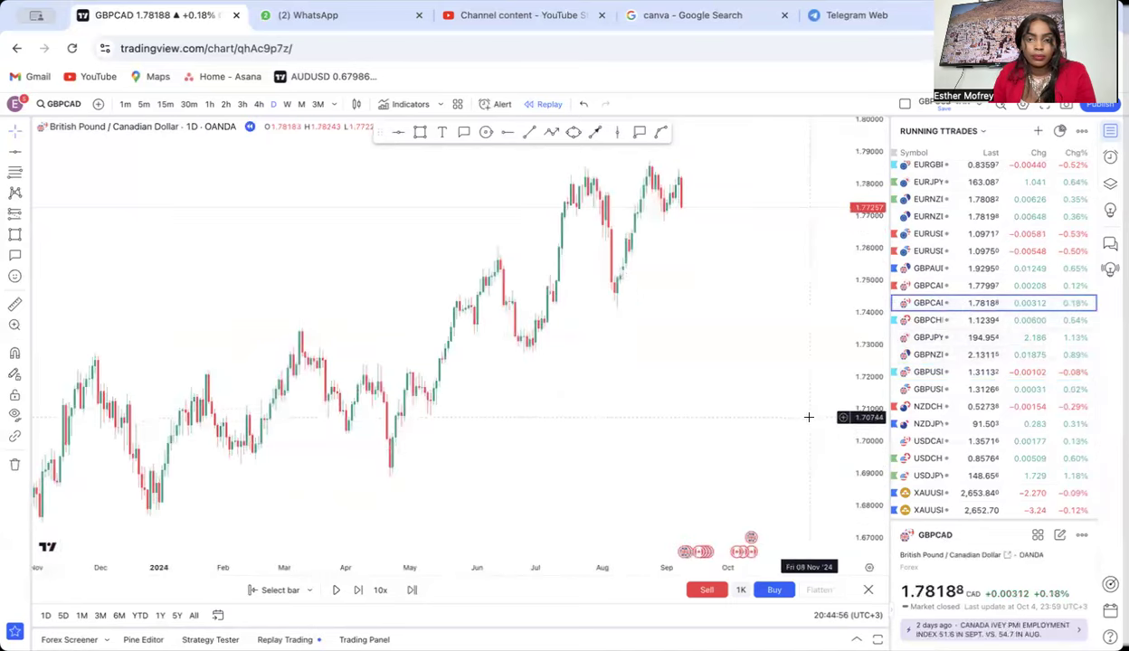
pyautogui.scroll(5, 816, 407)
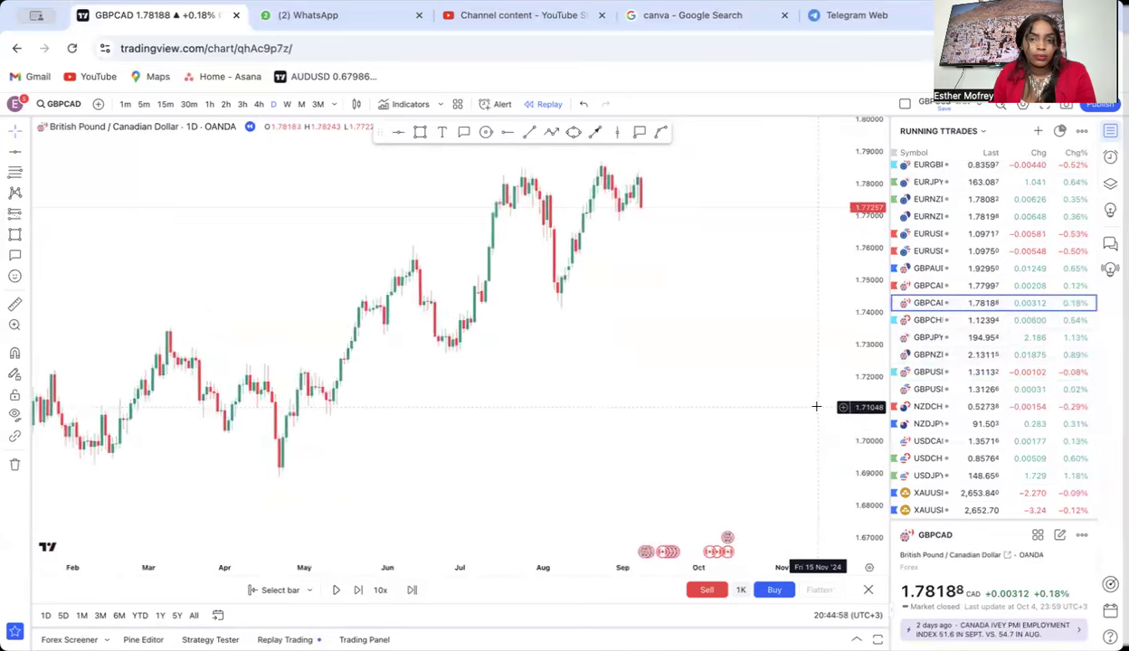
pyautogui.moveTo(879, 468); pyautogui.dragTo(869, 371)
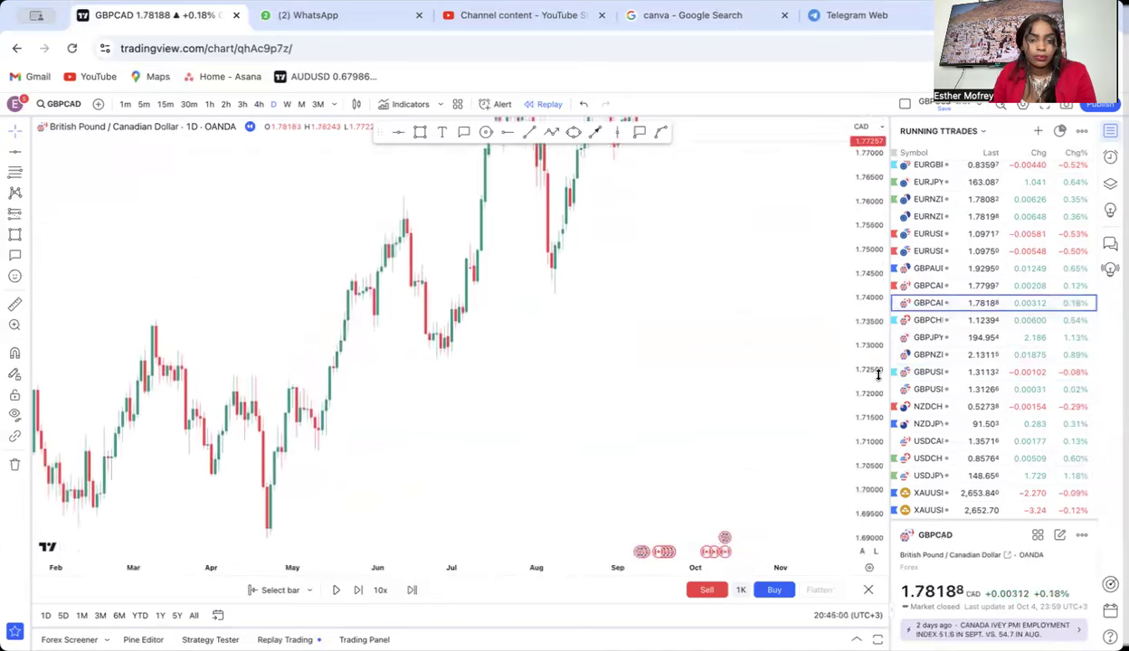
pyautogui.scroll(-3, 726, 406)
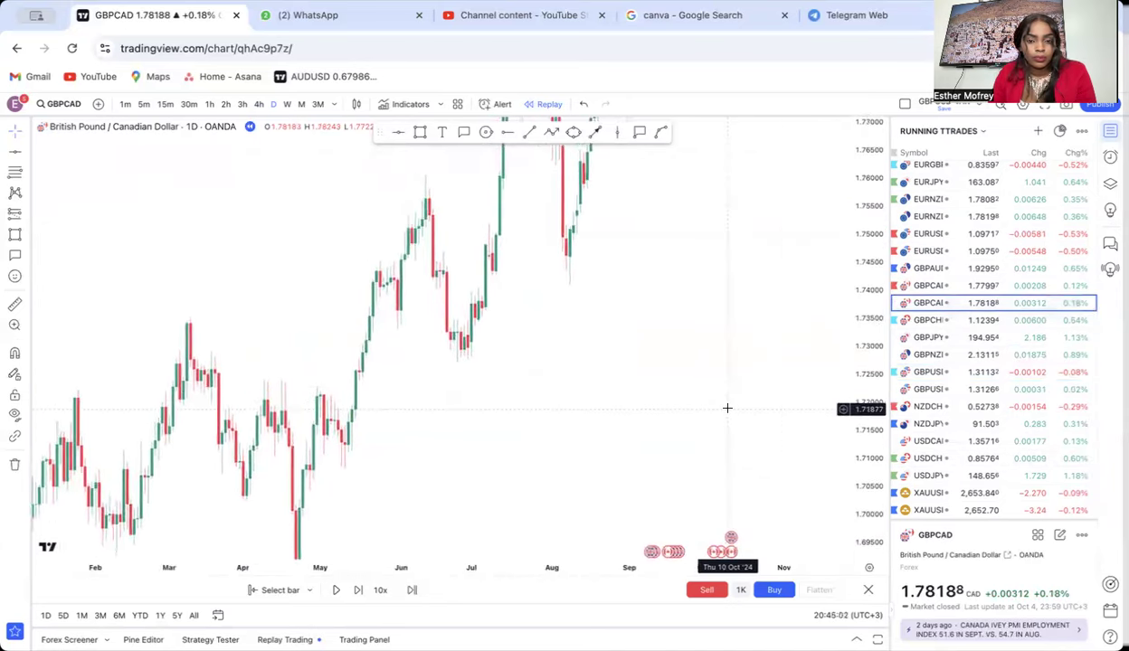
pyautogui.moveTo(690, 328); pyautogui.dragTo(669, 419)
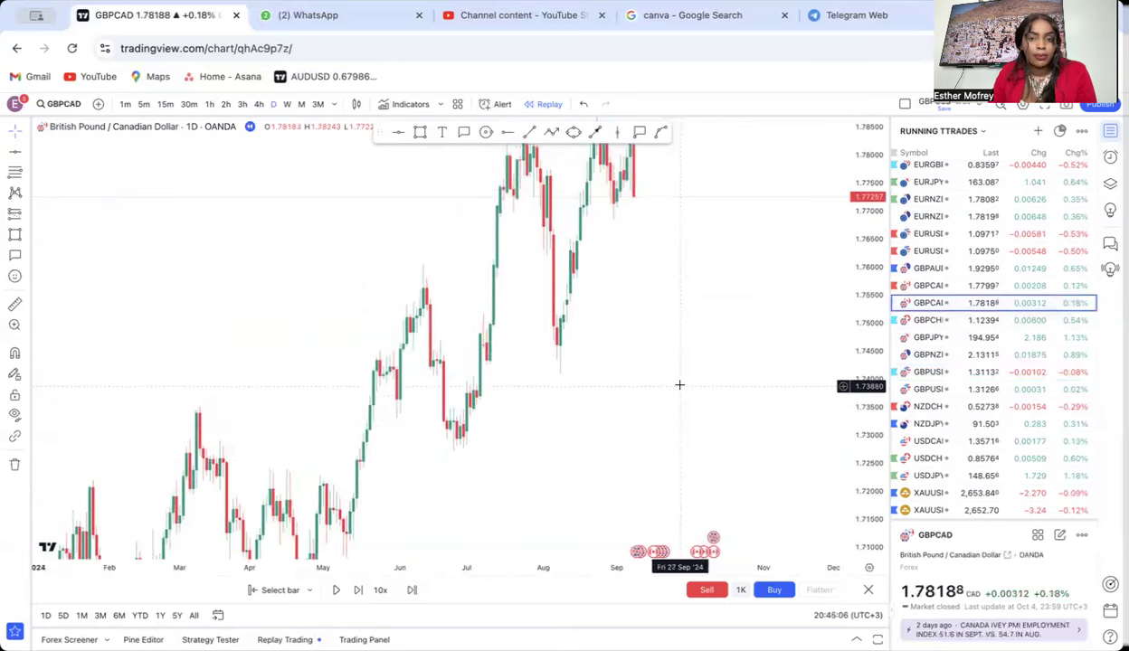
pyautogui.scroll(3, 668, 416)
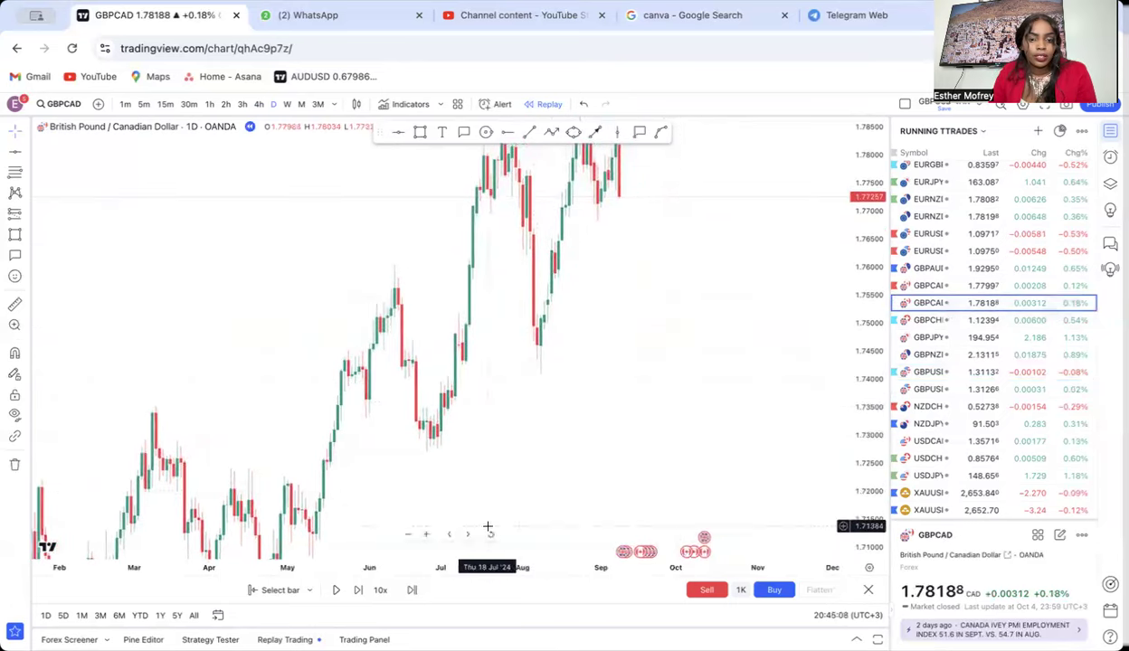
pyautogui.click(273, 589)
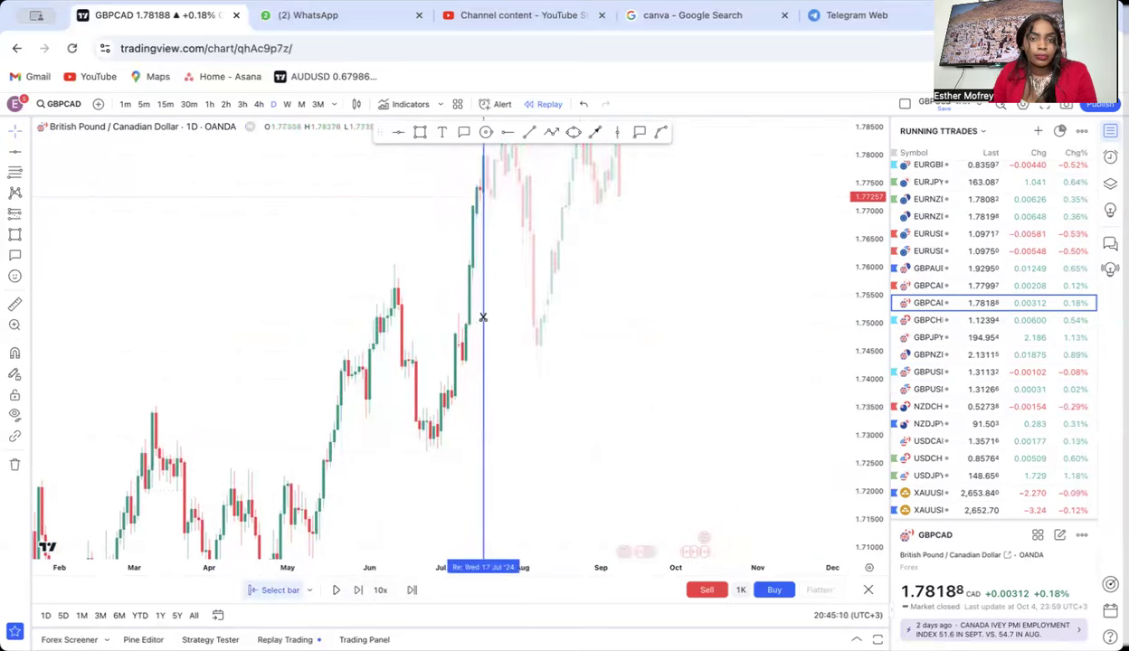
pyautogui.click(482, 320)
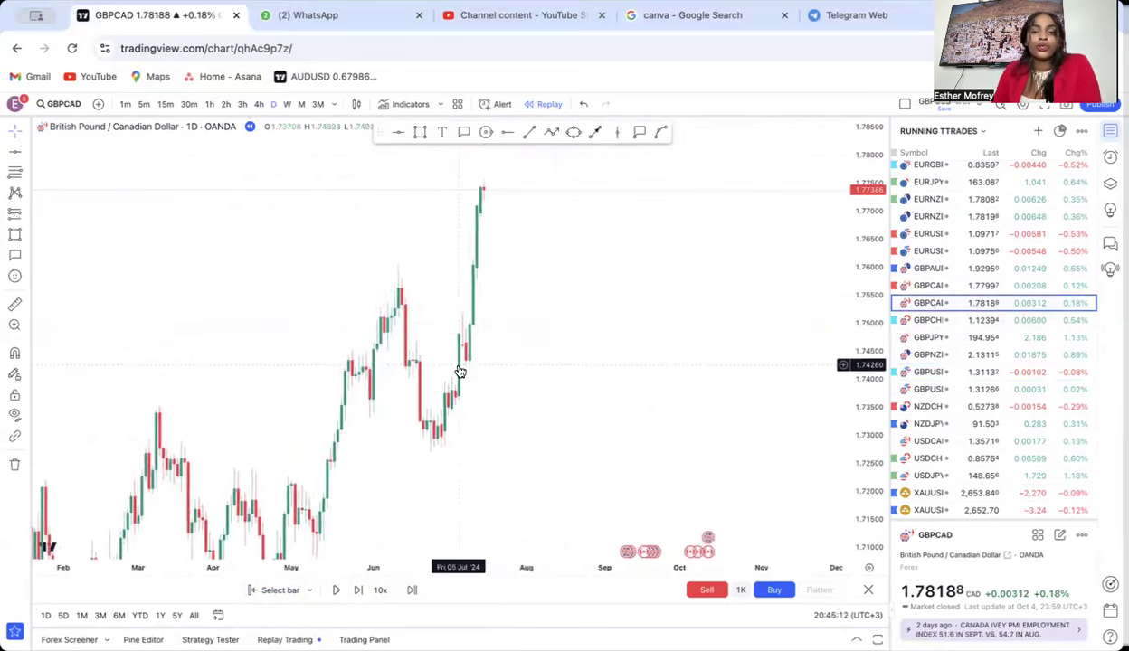
# Draw a horizontal ray at about 1.76058 on the June high and mark that high with a small circle.
pyautogui.moveTo(581, 322); pyautogui.dragTo(302, 363)
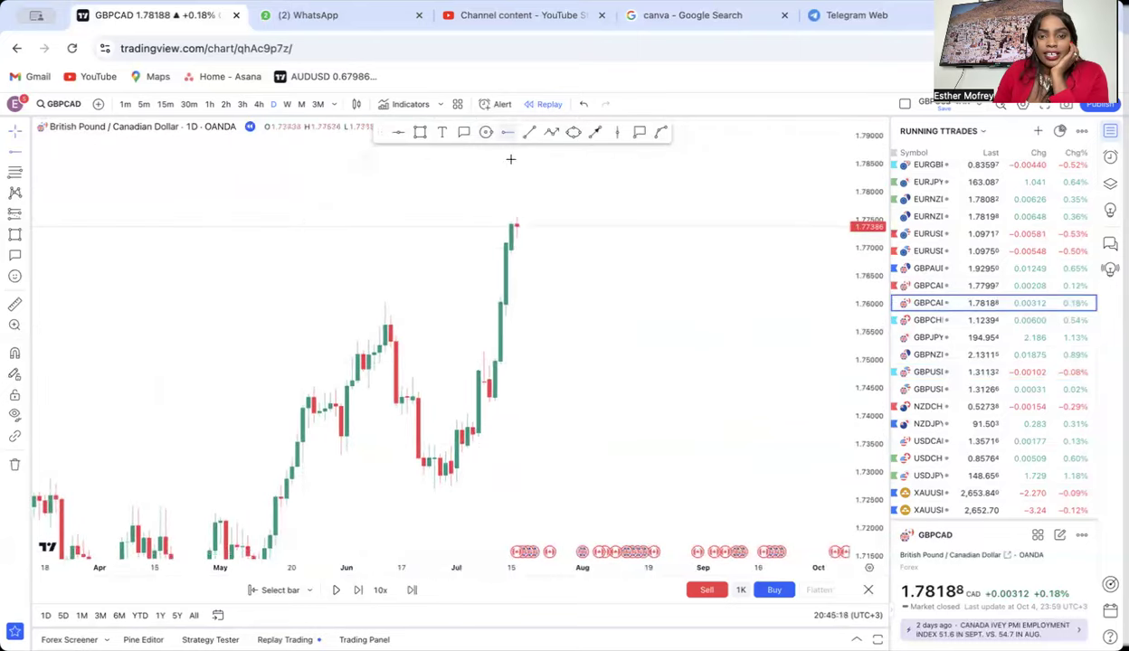
pyautogui.click(297, 301)
pyautogui.moveTo(381, 360); pyautogui.dragTo(466, 297)
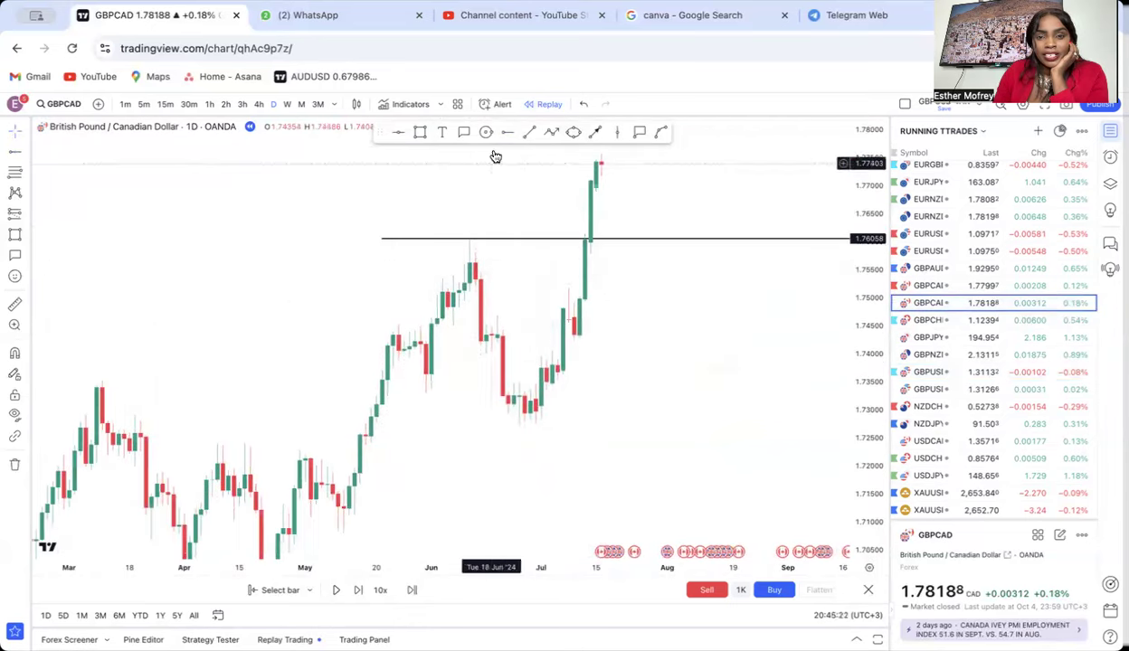
pyautogui.moveTo(467, 240); pyautogui.dragTo(468, 239)
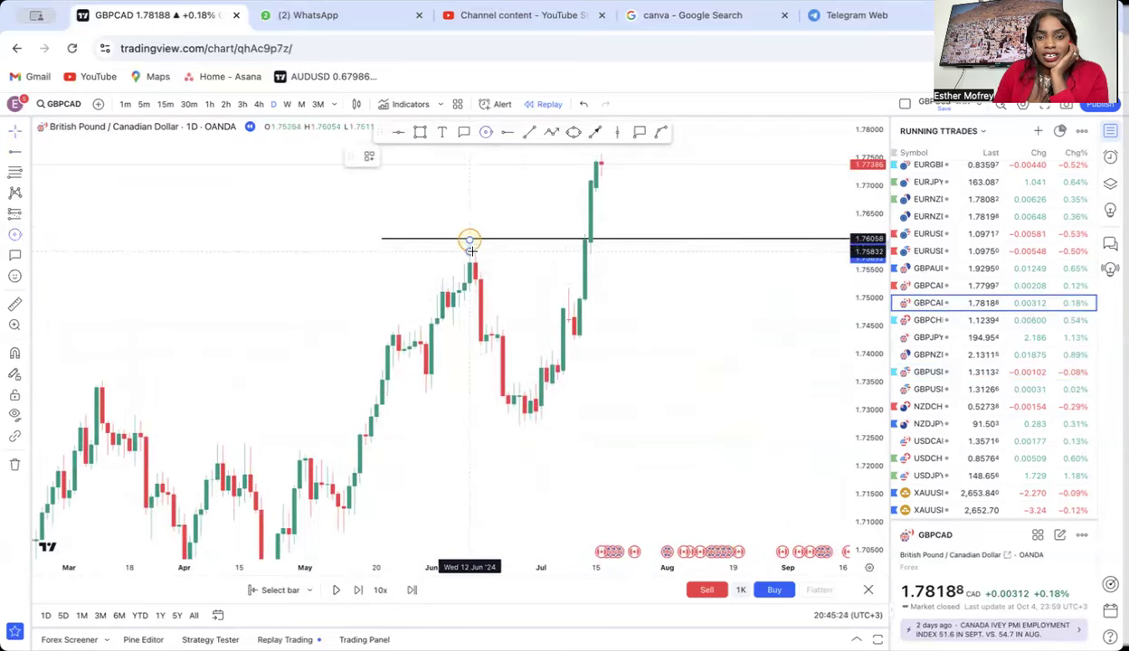
pyautogui.moveTo(511, 202); pyautogui.dragTo(466, 234)
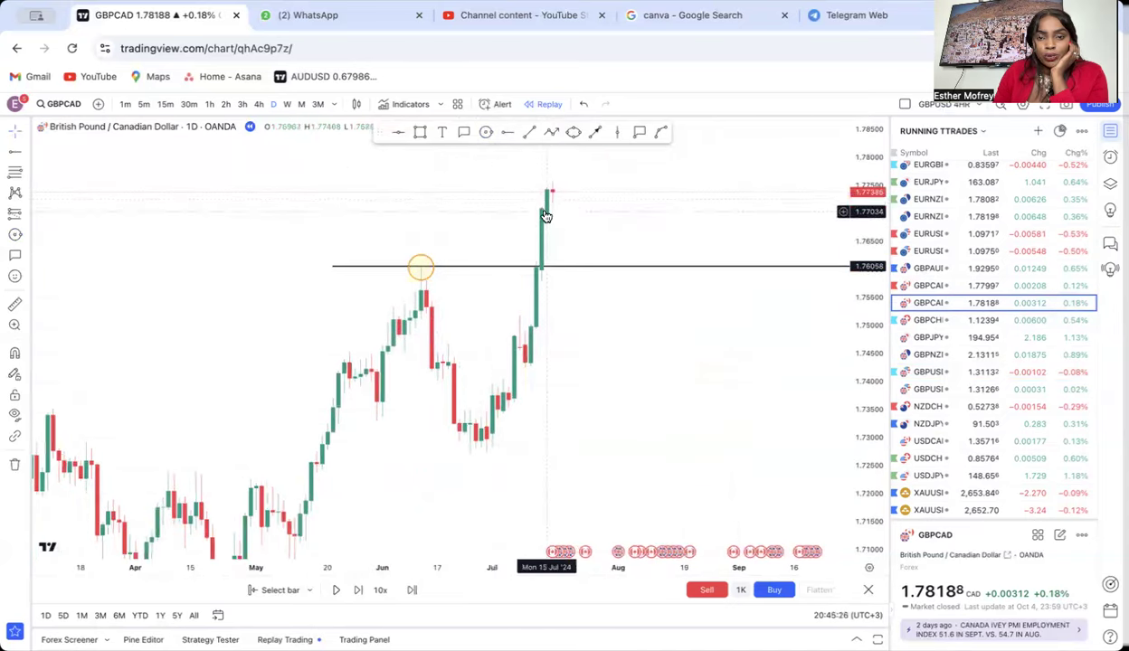
pyautogui.moveTo(605, 232); pyautogui.dragTo(567, 279)
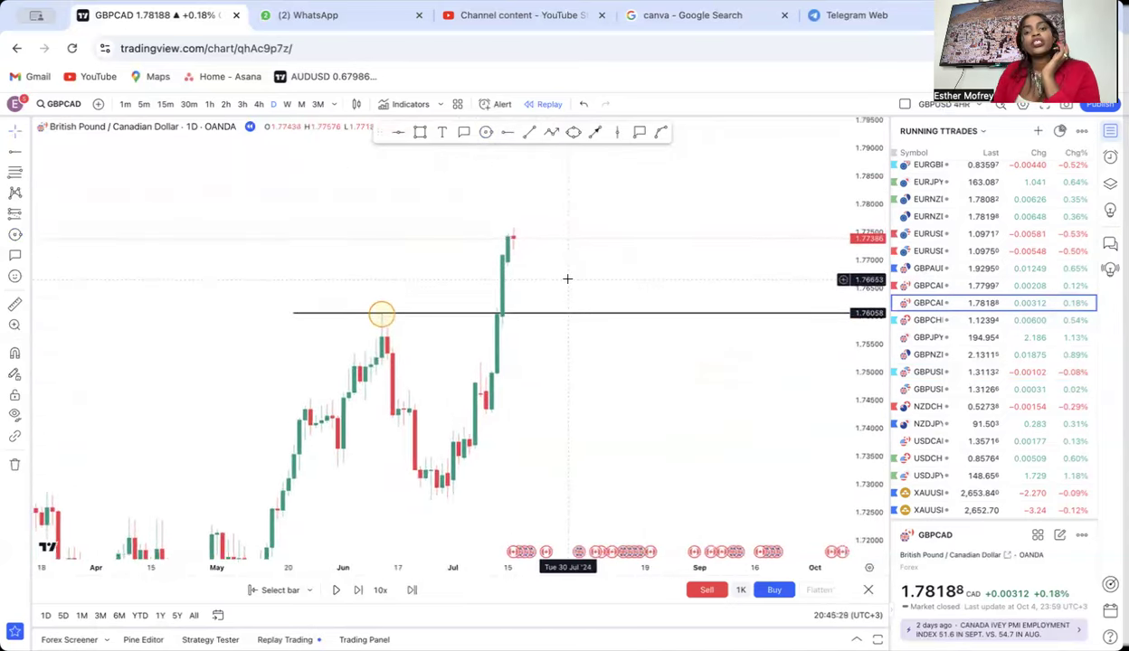
pyautogui.click(549, 135)
pyautogui.moveTo(534, 244); pyautogui.dragTo(545, 310)
pyautogui.click(546, 312)
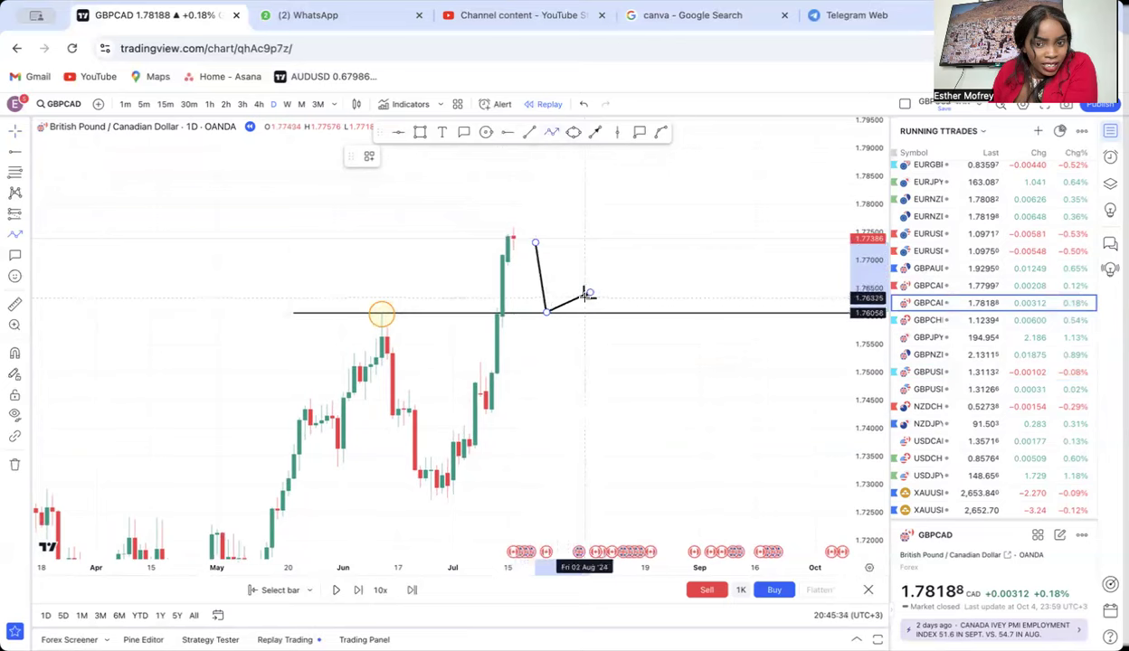
pyautogui.click(591, 288)
pyautogui.click(519, 158)
# Draw an arrow from beside the latest daily candle, at about 1.77414, down to the 1.76058 ray.
pyautogui.click(597, 133)
pyautogui.moveTo(525, 236); pyautogui.dragTo(539, 314)
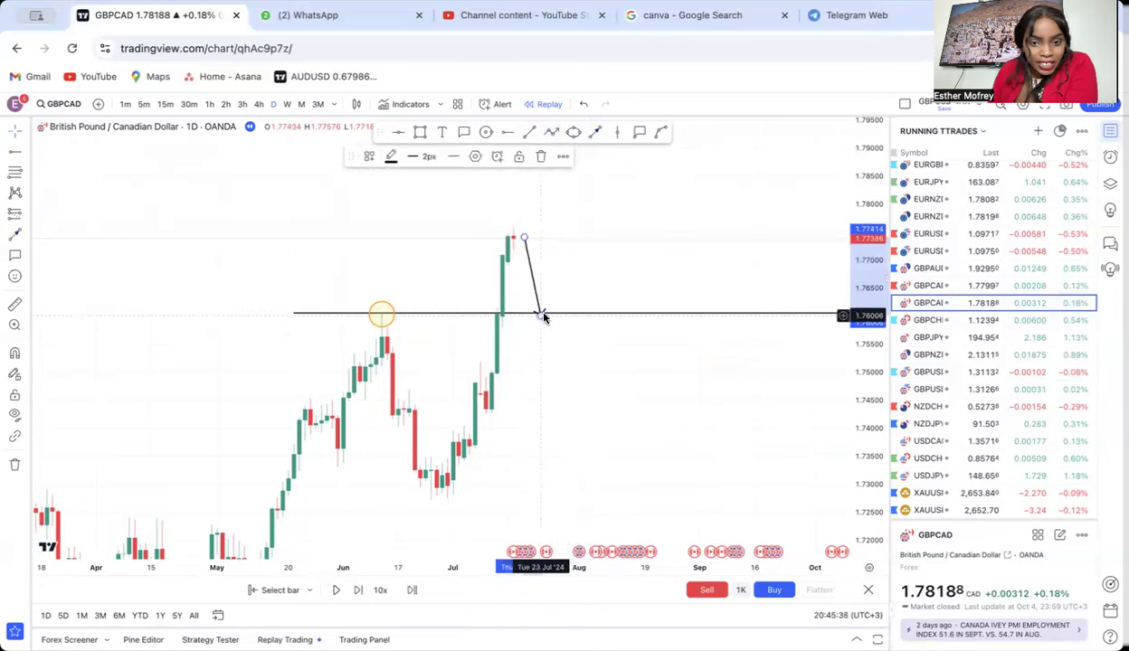
pyautogui.click(489, 239)
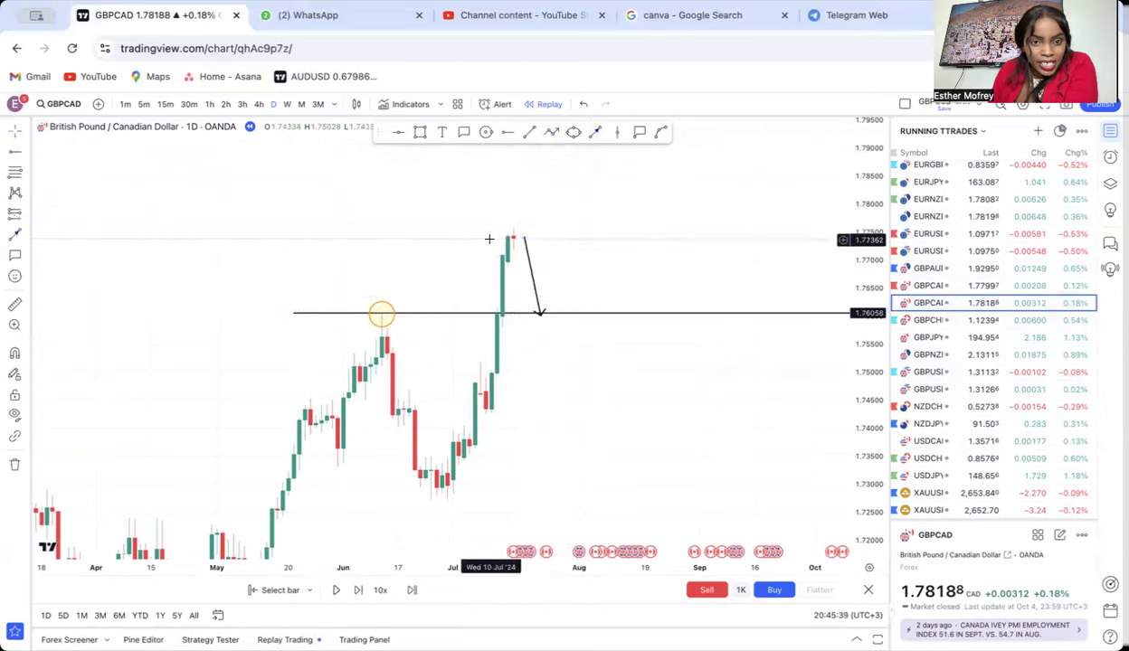
# On the 4-hour chart, draw a thin rectangular zone at the small pullback's low just below the 1.76058 ray and circle that low.
pyautogui.click(260, 105)
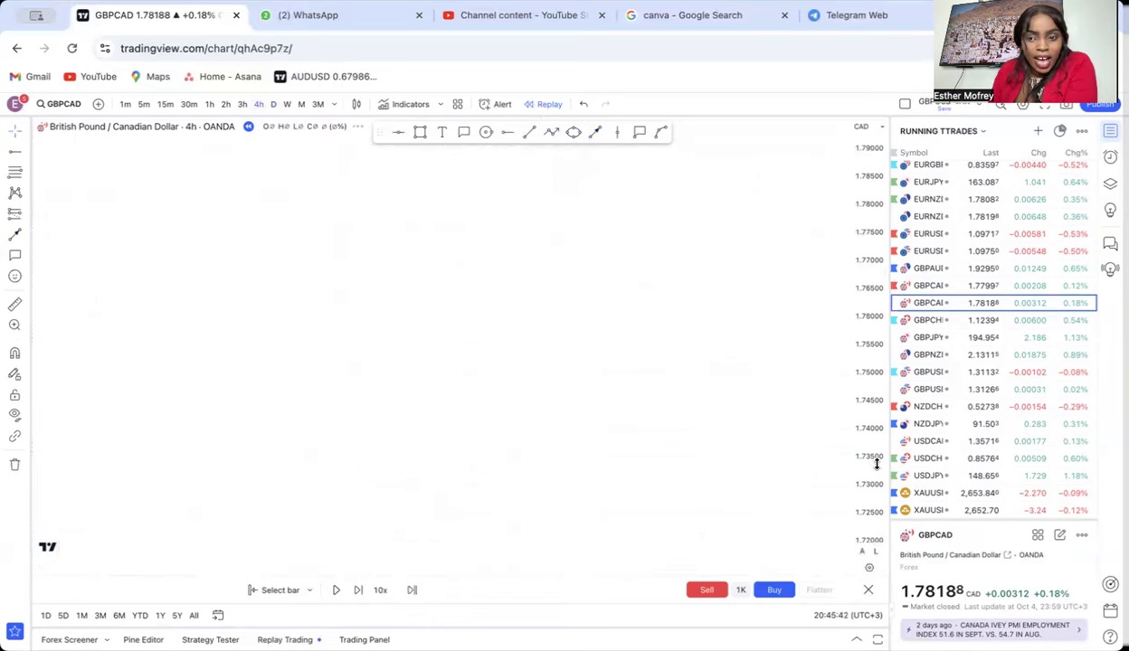
pyautogui.moveTo(873, 477); pyautogui.dragTo(873, 389)
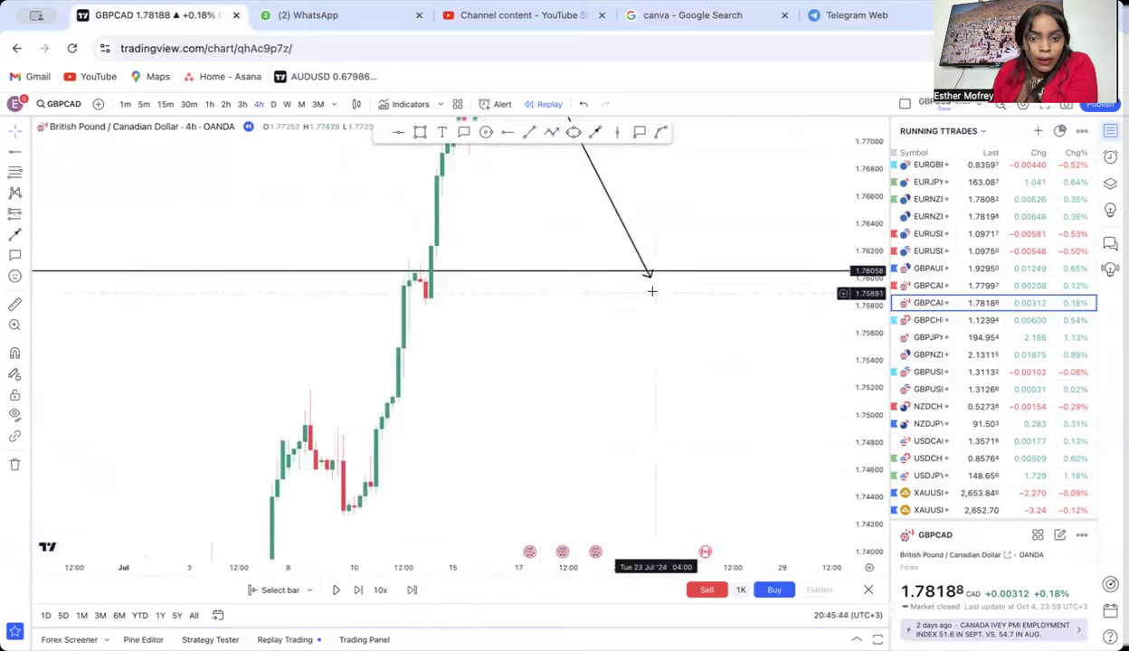
pyautogui.click(420, 133)
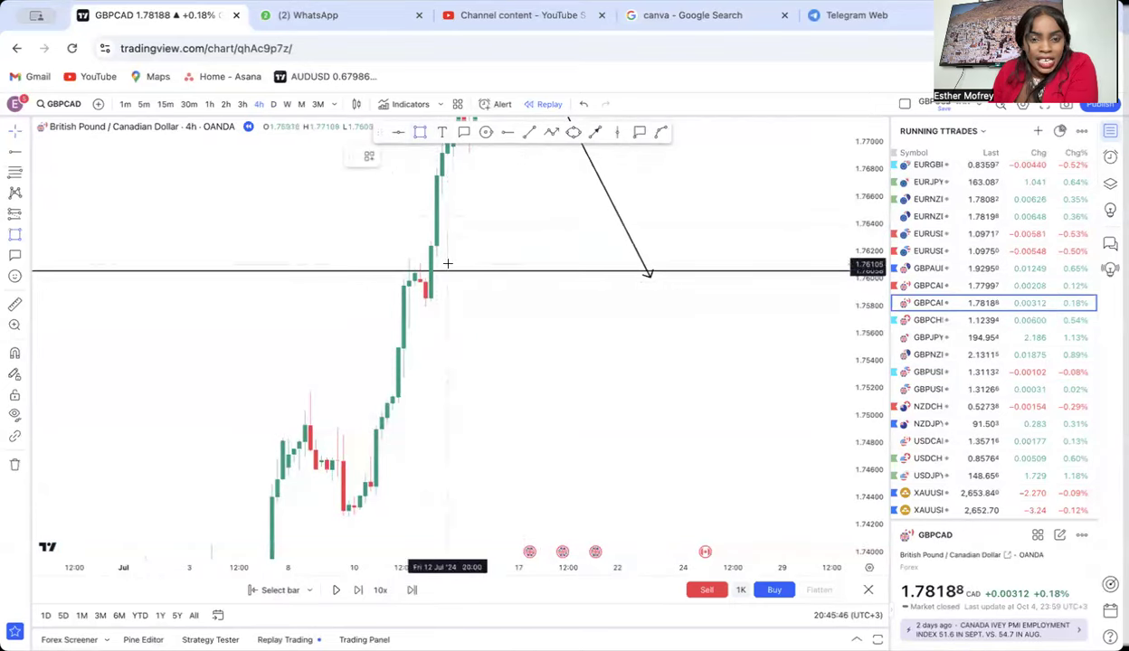
pyautogui.moveTo(390, 296); pyautogui.dragTo(798, 305)
pyautogui.click(488, 208)
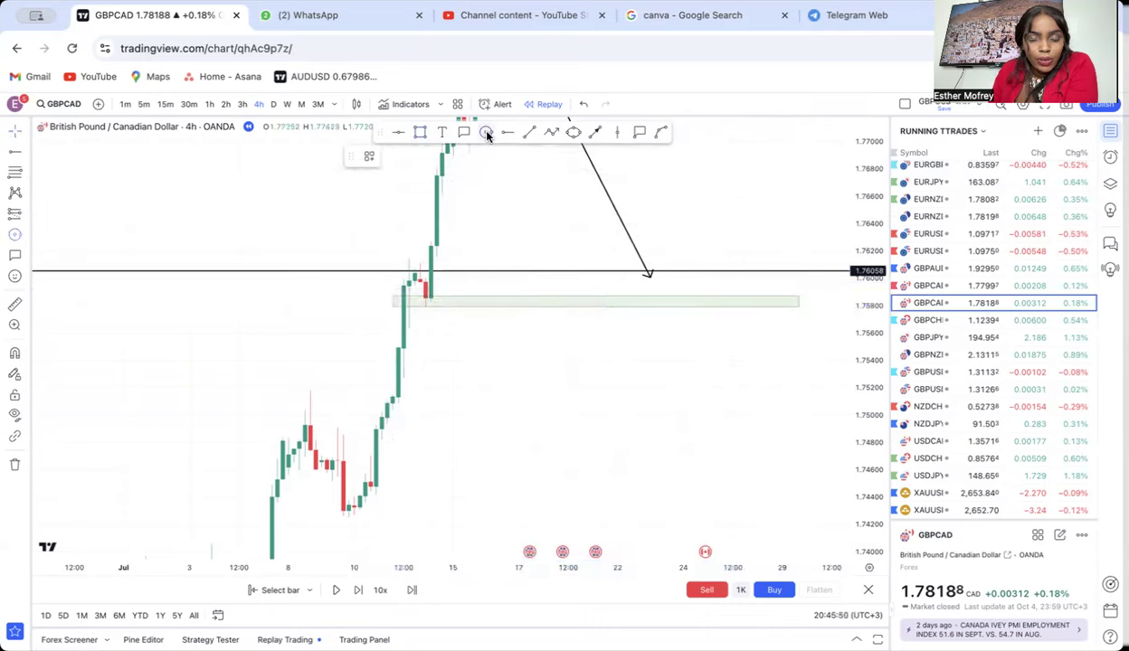
pyautogui.click(429, 298)
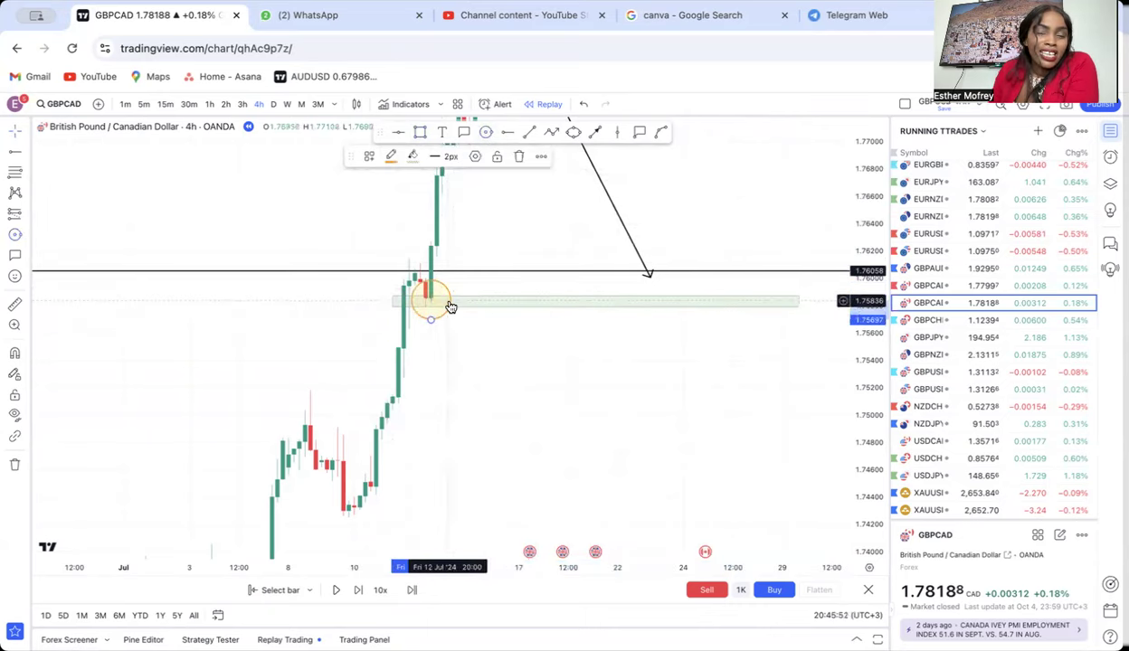
# On the daily chart, draw a thin rectangular zone at about 1.743 on the early-July pullback low, from 4 July to 26 September.
pyautogui.click(275, 105)
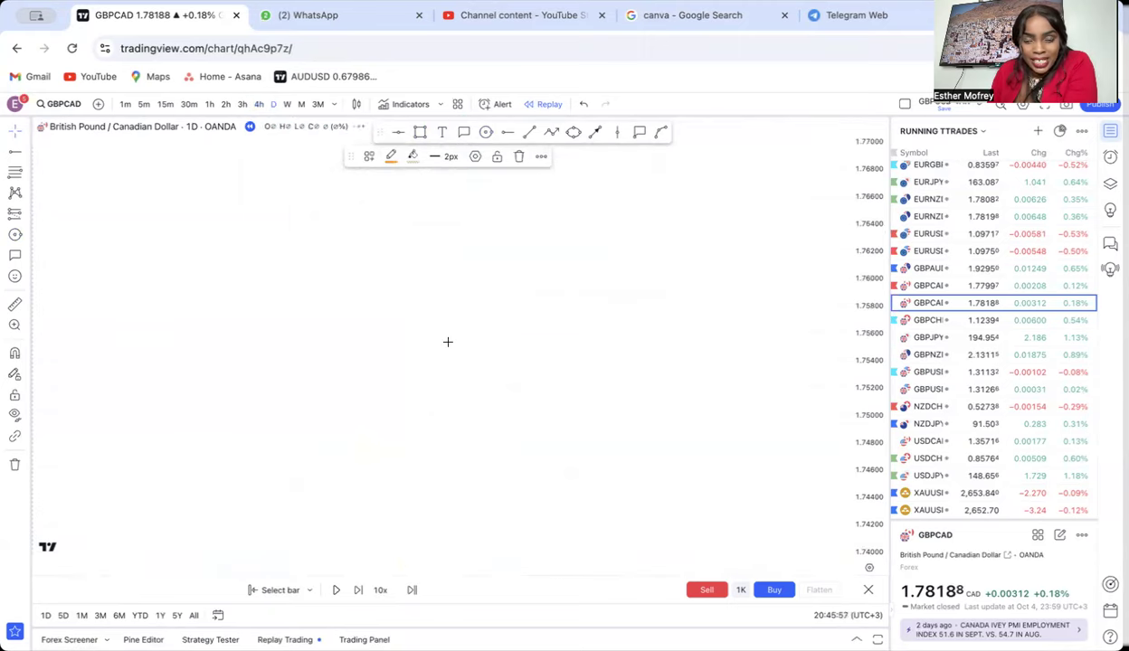
pyautogui.moveTo(852, 287); pyautogui.dragTo(865, 430)
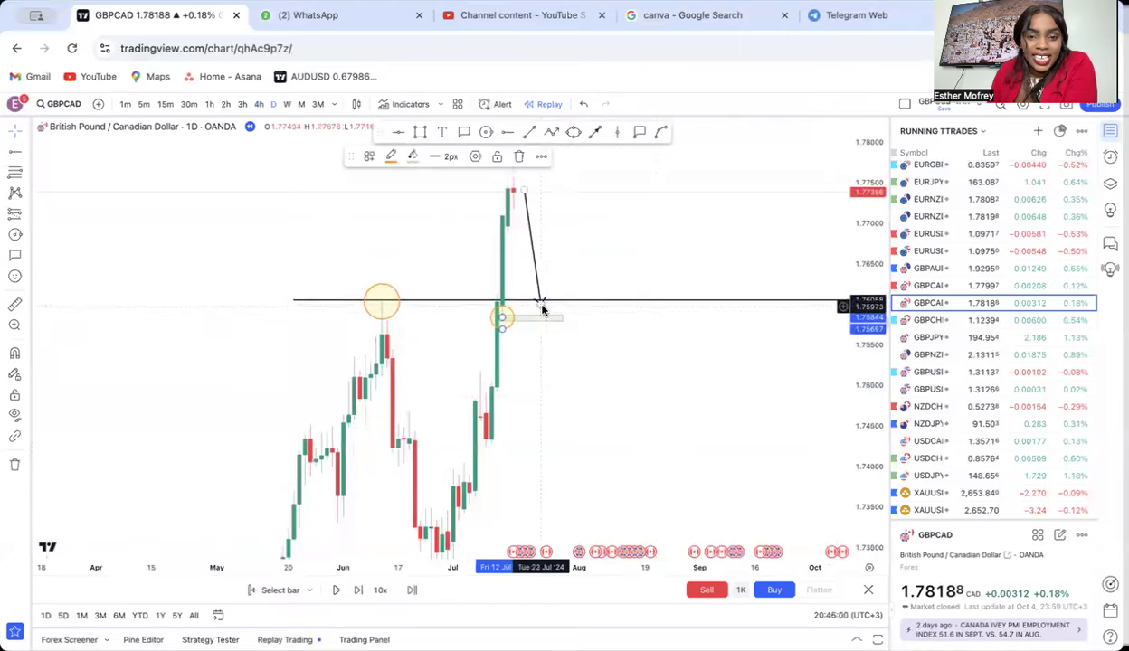
pyautogui.moveTo(543, 312); pyautogui.dragTo(520, 266)
pyautogui.click(420, 133)
pyautogui.click(445, 394)
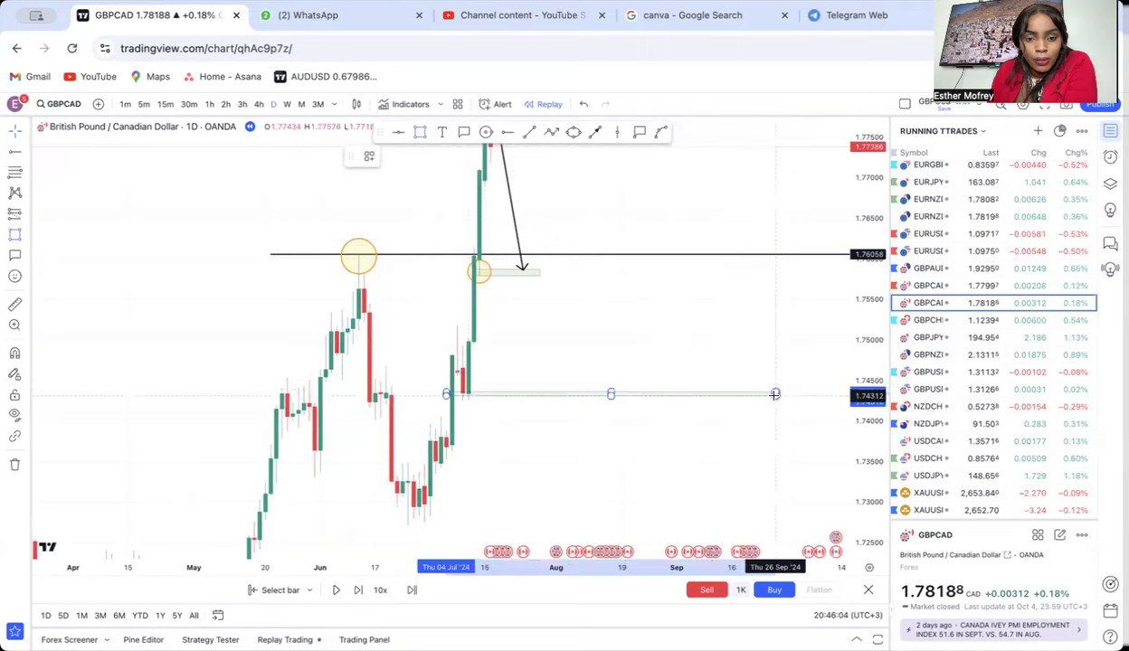
pyautogui.click(774, 394)
# Circle the high of the latest daily candles at about 1.774, just above the arrow's start.
pyautogui.moveTo(769, 327); pyautogui.dragTo(723, 376)
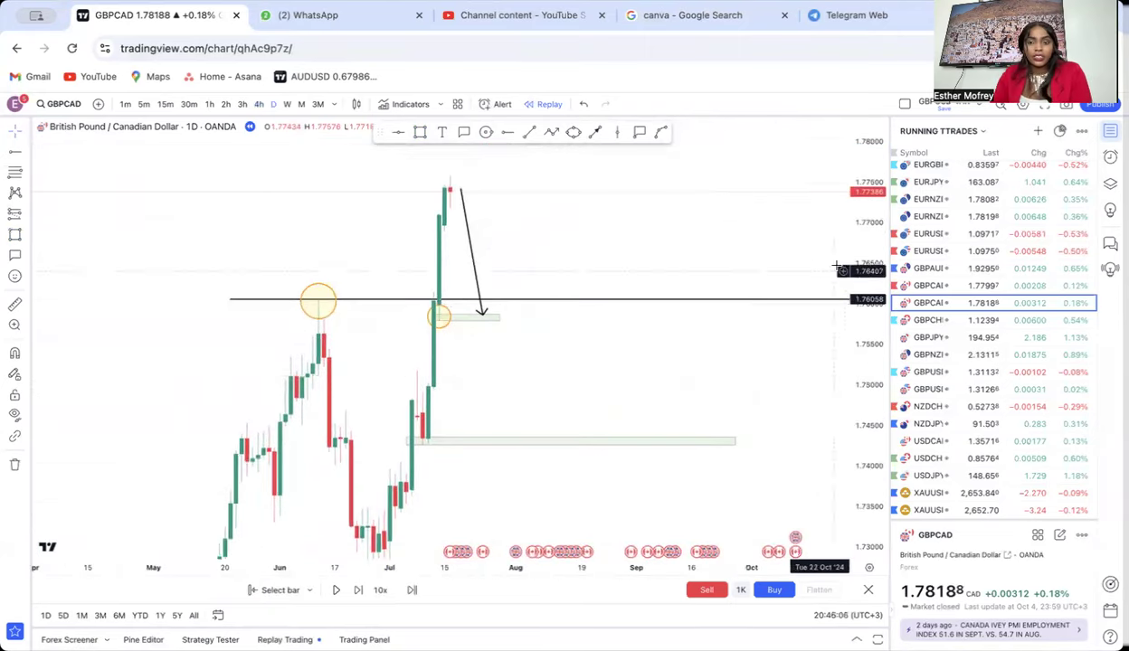
pyautogui.moveTo(864, 272); pyautogui.dragTo(864, 312)
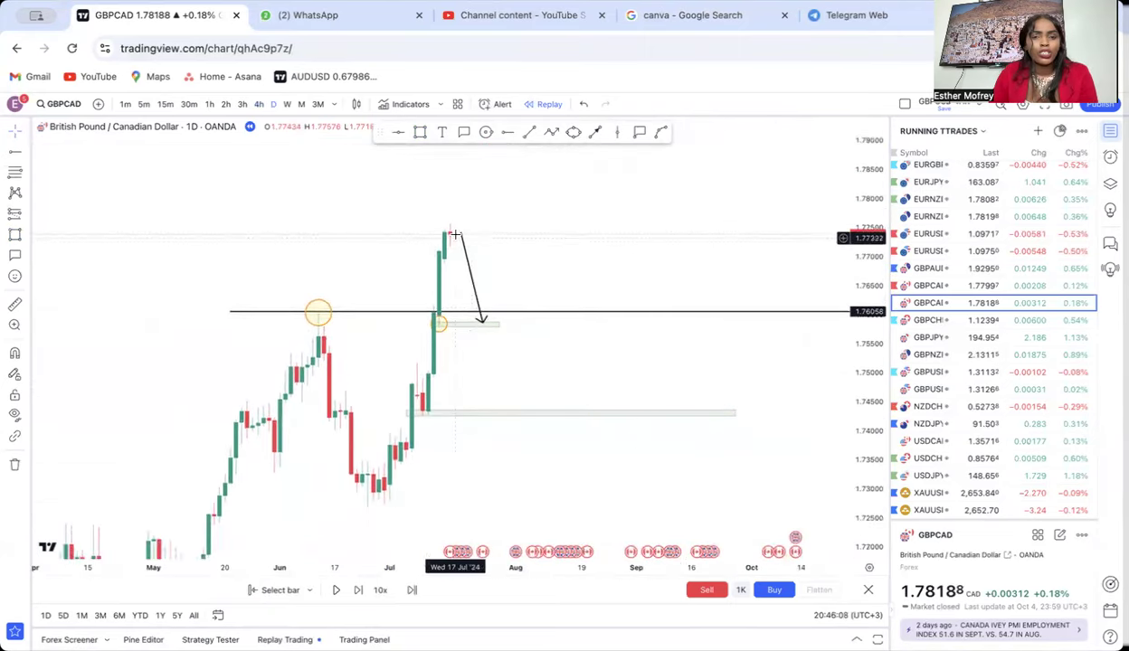
pyautogui.click(484, 133)
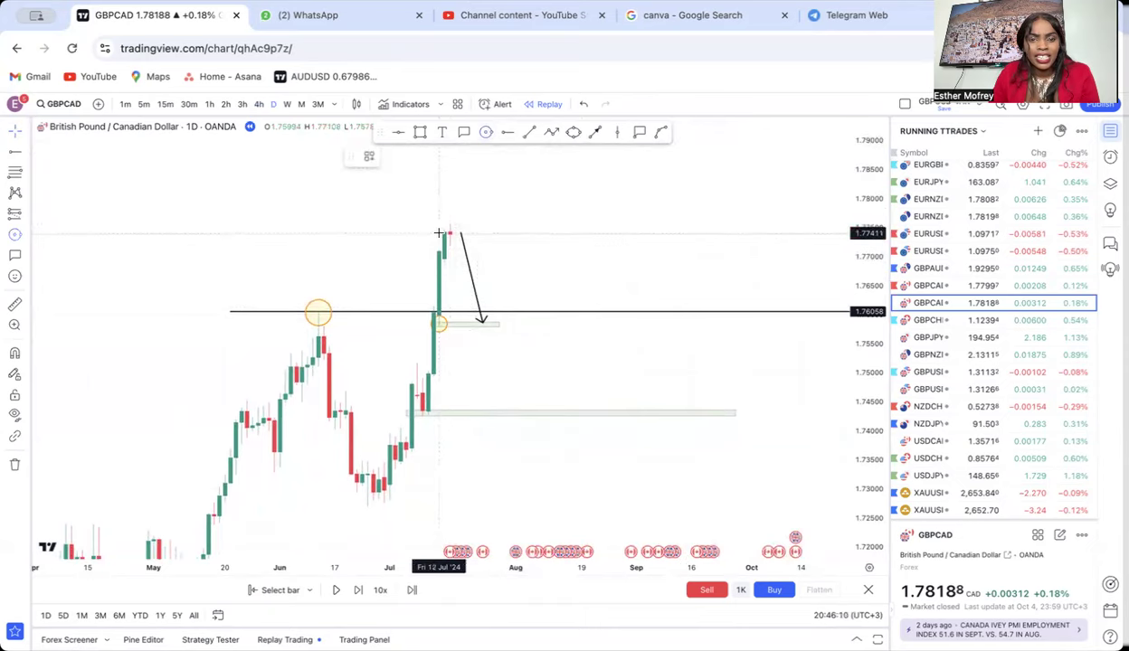
pyautogui.moveTo(444, 229); pyautogui.dragTo(456, 234)
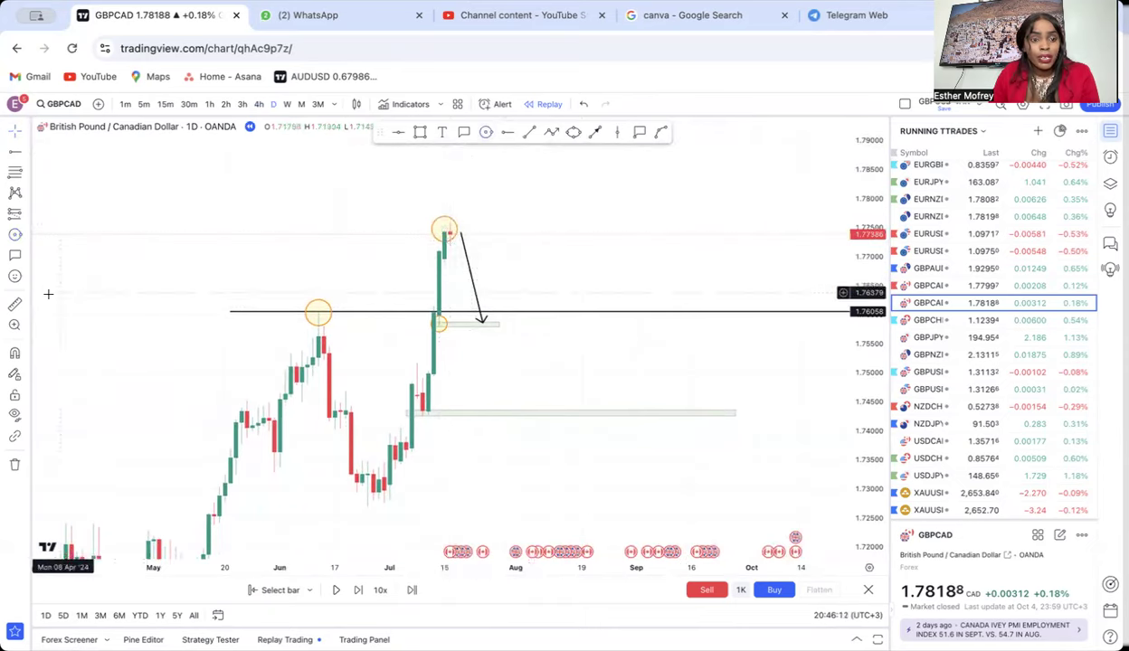
# Measure the drop from the circled mid-July high to the lower rectangular zone, and clear the measurement.
pyautogui.click(15, 305)
pyautogui.click(443, 224)
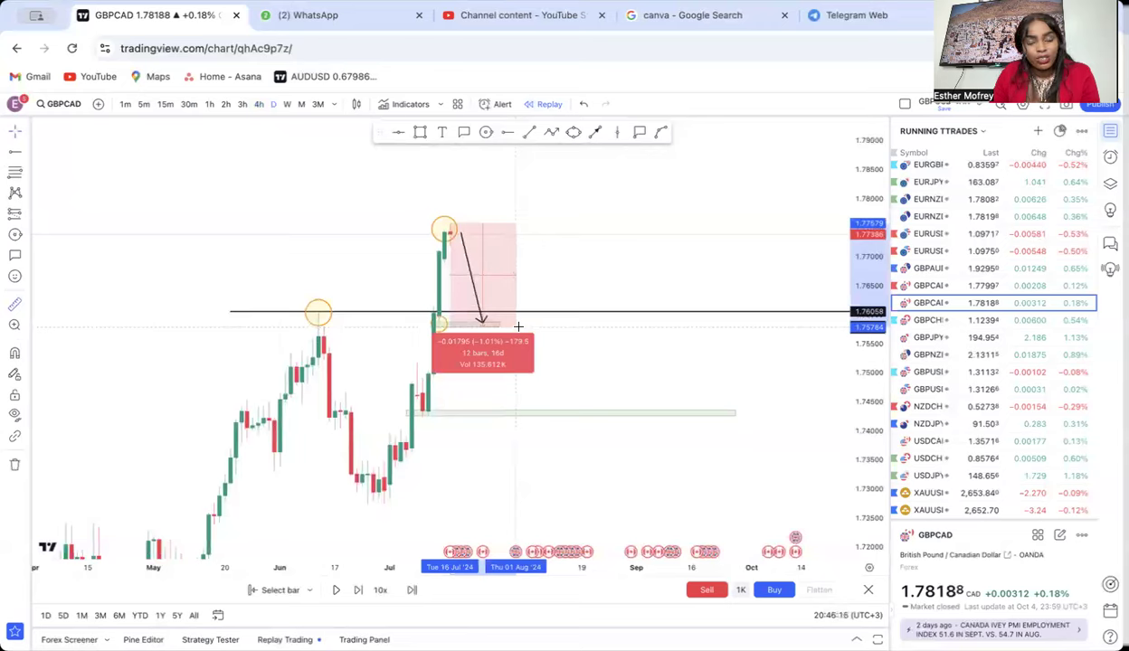
pyautogui.click(553, 411)
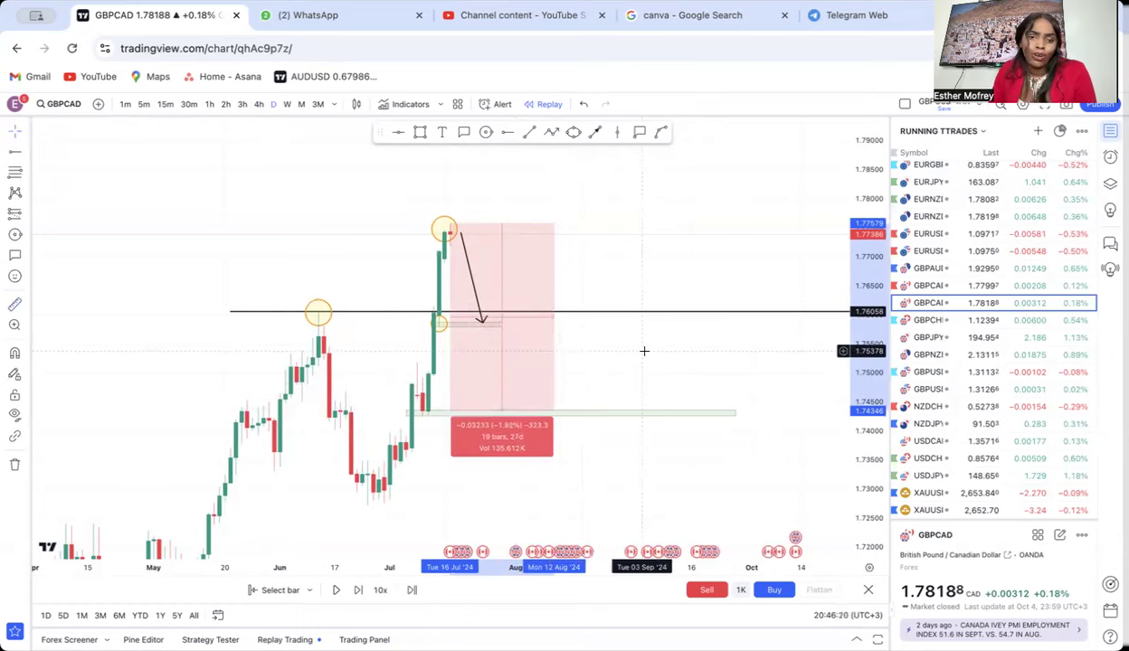
pyautogui.click(567, 479)
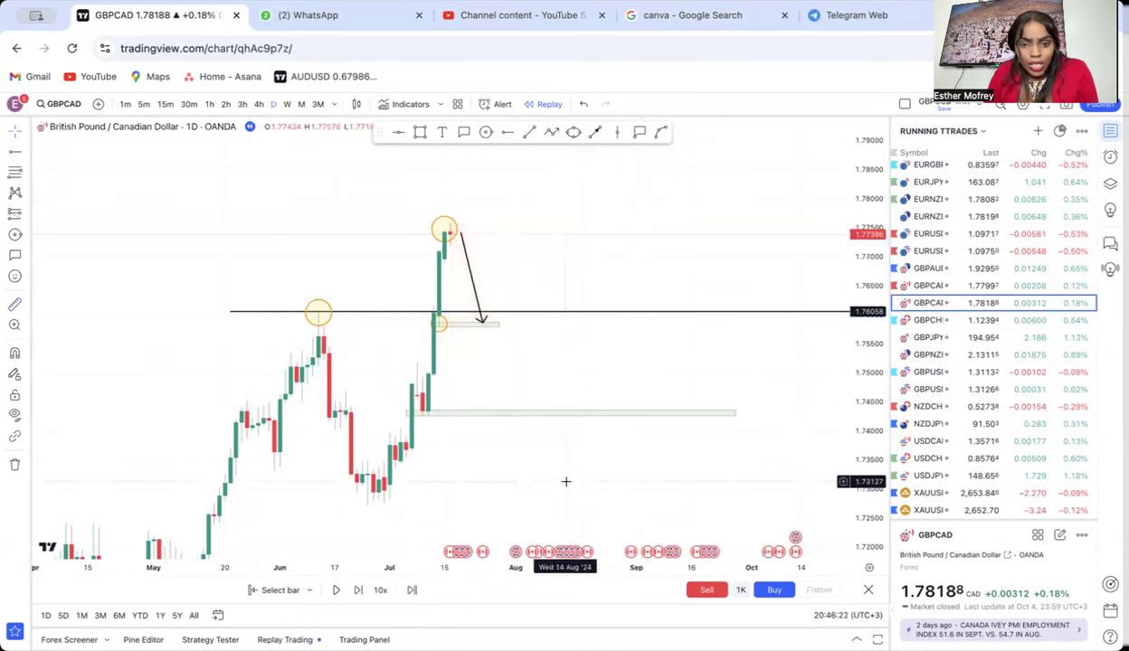
# Advance the daily replay by two candles and draw a horizontal ray at 1.77570 on the circled mid-July high.
pyautogui.click(359, 591)
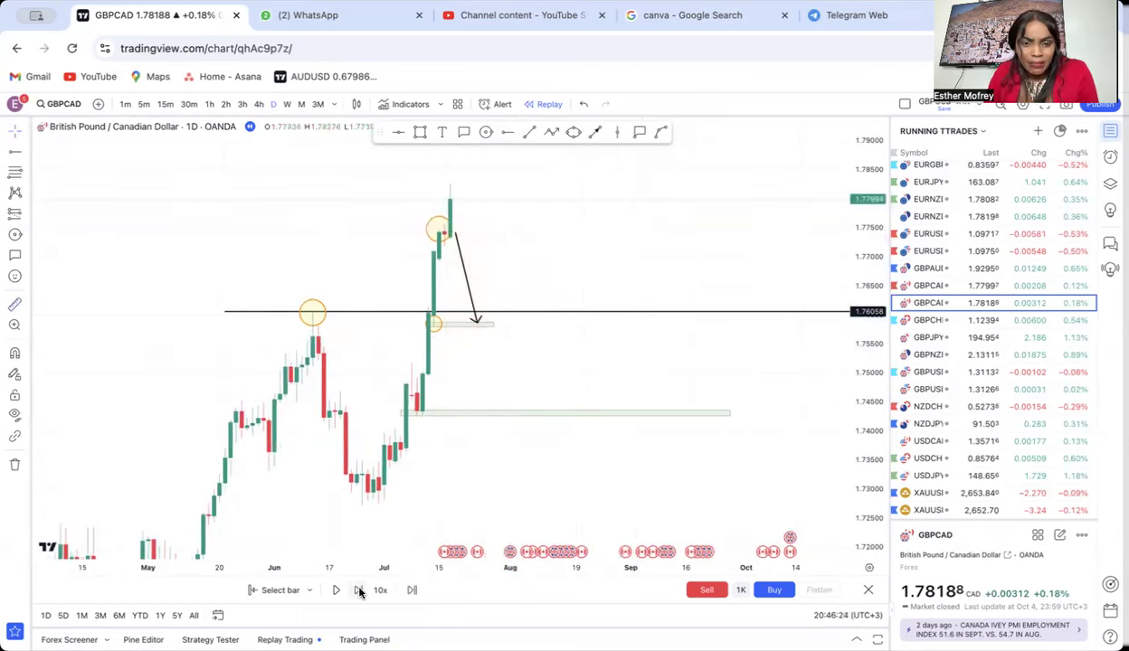
pyautogui.hotkey('shift', 'Right')
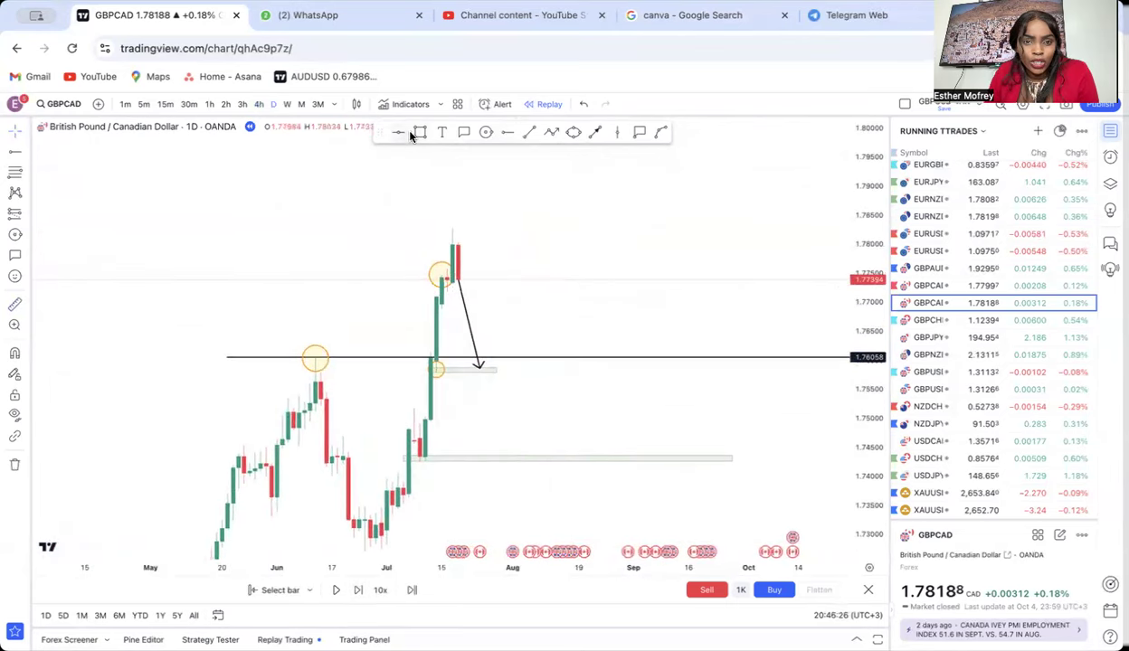
pyautogui.click(413, 269)
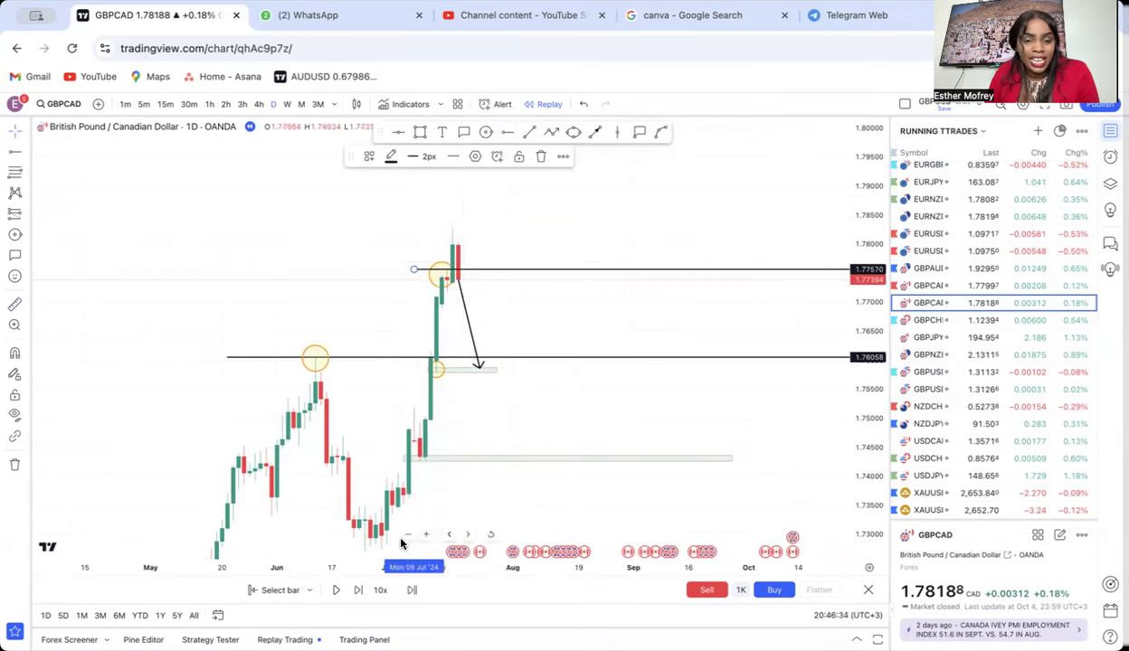
# Advance the daily replay candle by candle to the large bearish candle that breaks below the 1.76058 ray.
pyautogui.click(358, 592)
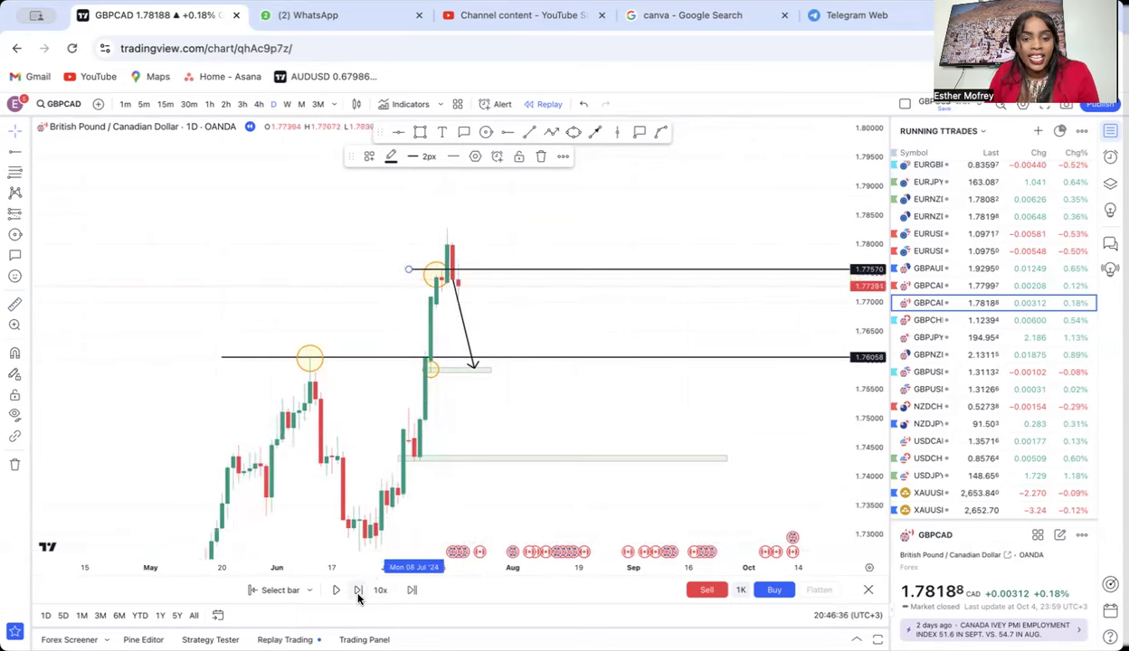
pyautogui.click(358, 592)
pyautogui.click(358, 592)
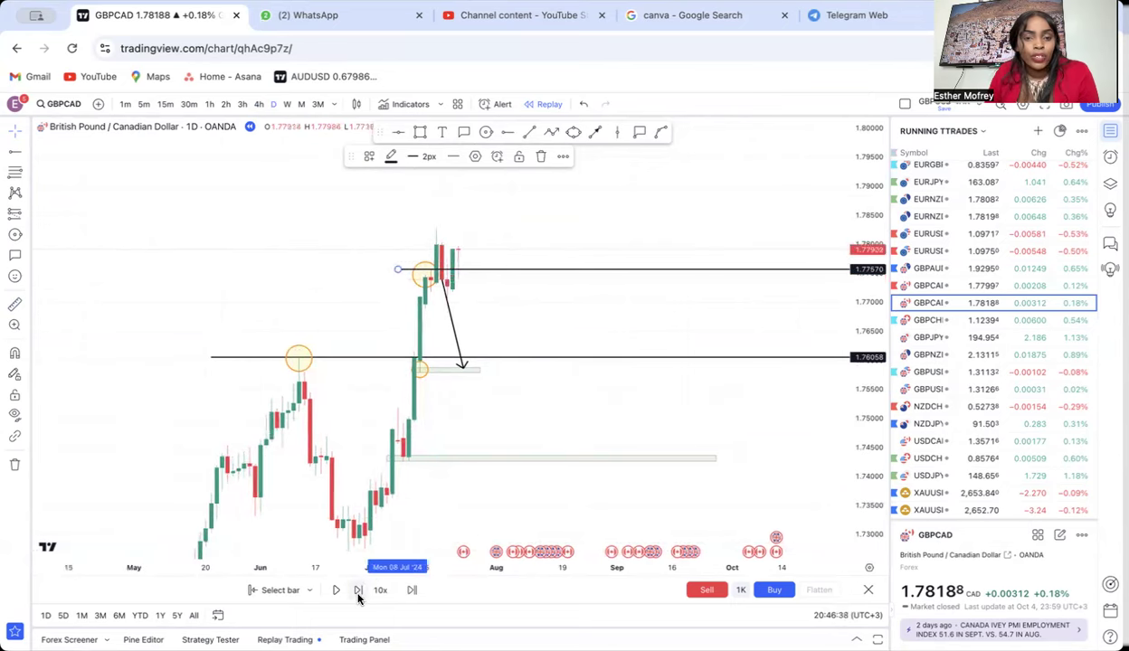
pyautogui.click(358, 592)
pyautogui.click(358, 592)
pyautogui.click(358, 591)
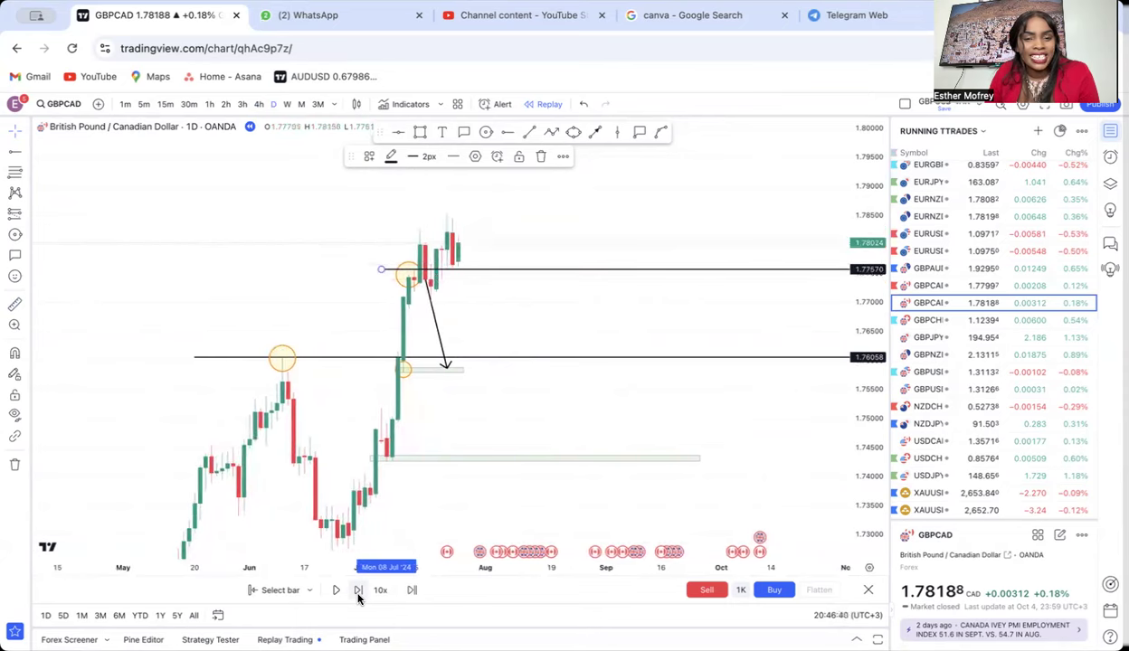
pyautogui.click(358, 592)
pyautogui.click(358, 592)
pyautogui.click(358, 592)
pyautogui.click(358, 591)
pyautogui.click(358, 591)
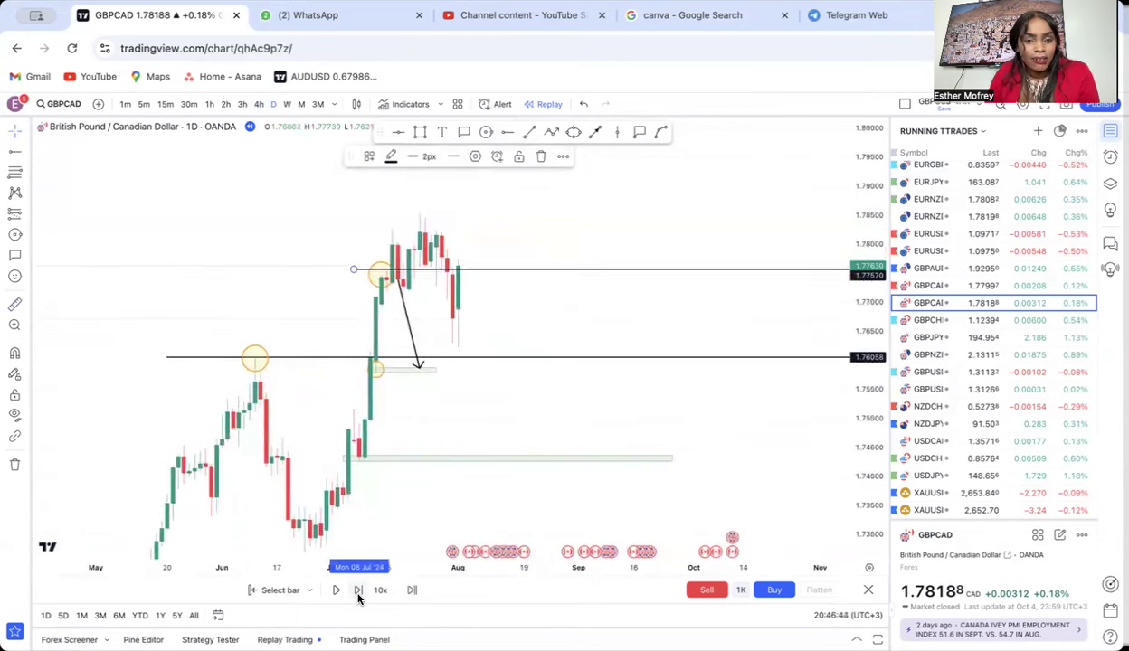
pyautogui.click(359, 592)
pyautogui.click(358, 592)
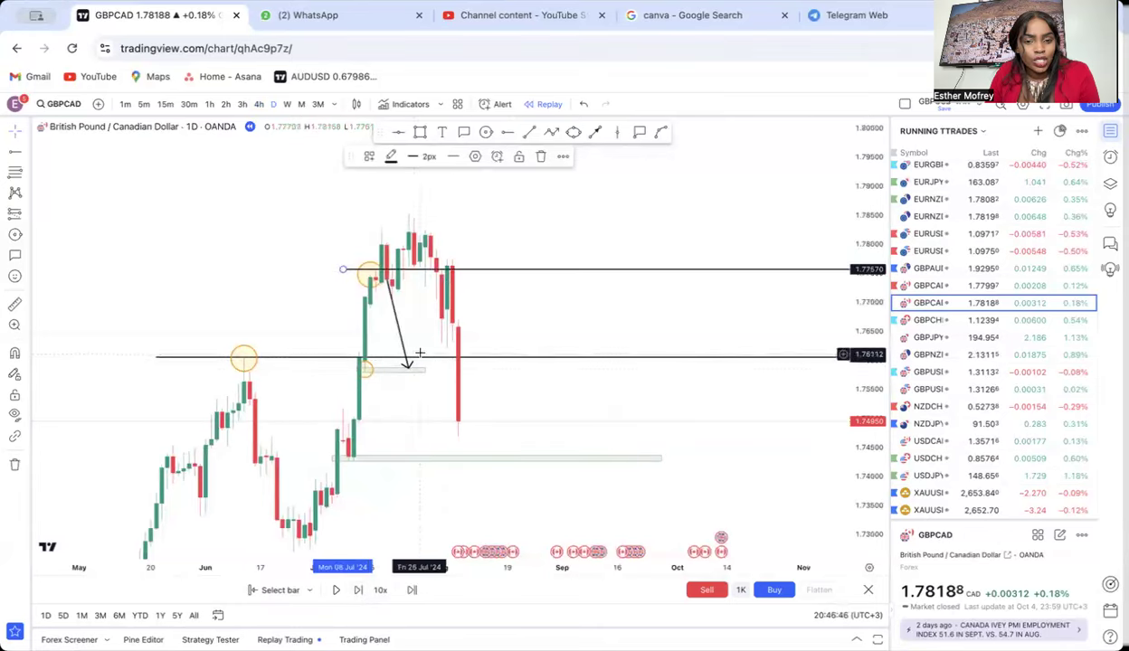
# On the 4-hour chart, extend the zone just below the 1.76058 ray to 9 August, past the falling candles.
pyautogui.moveTo(544, 382); pyautogui.dragTo(688, 335)
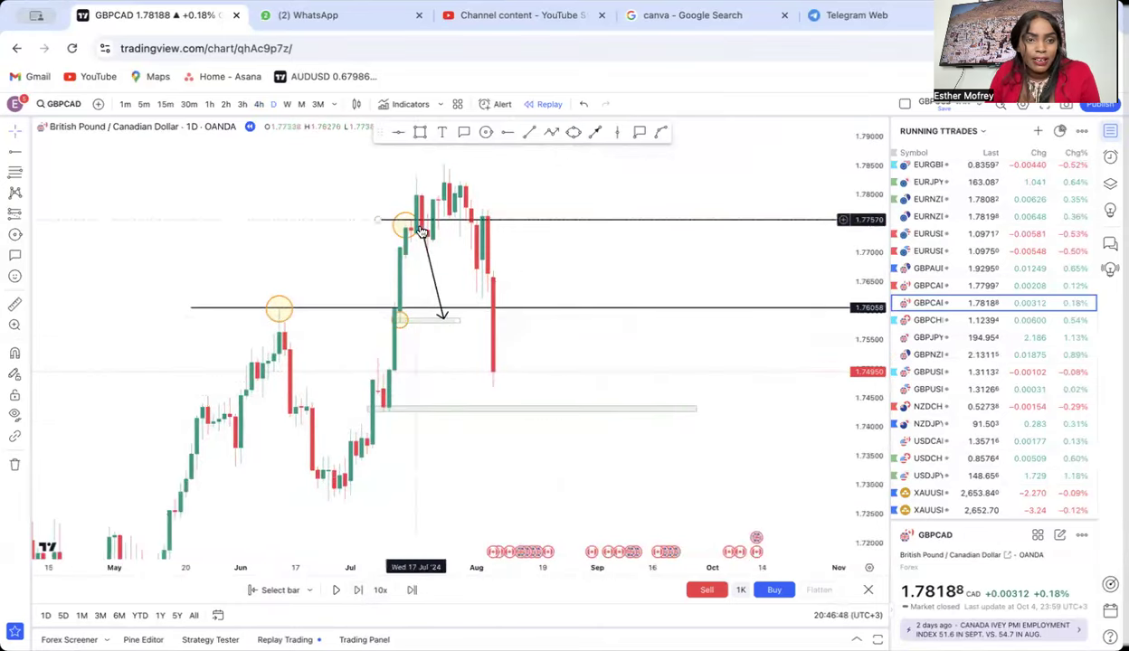
pyautogui.click(261, 106)
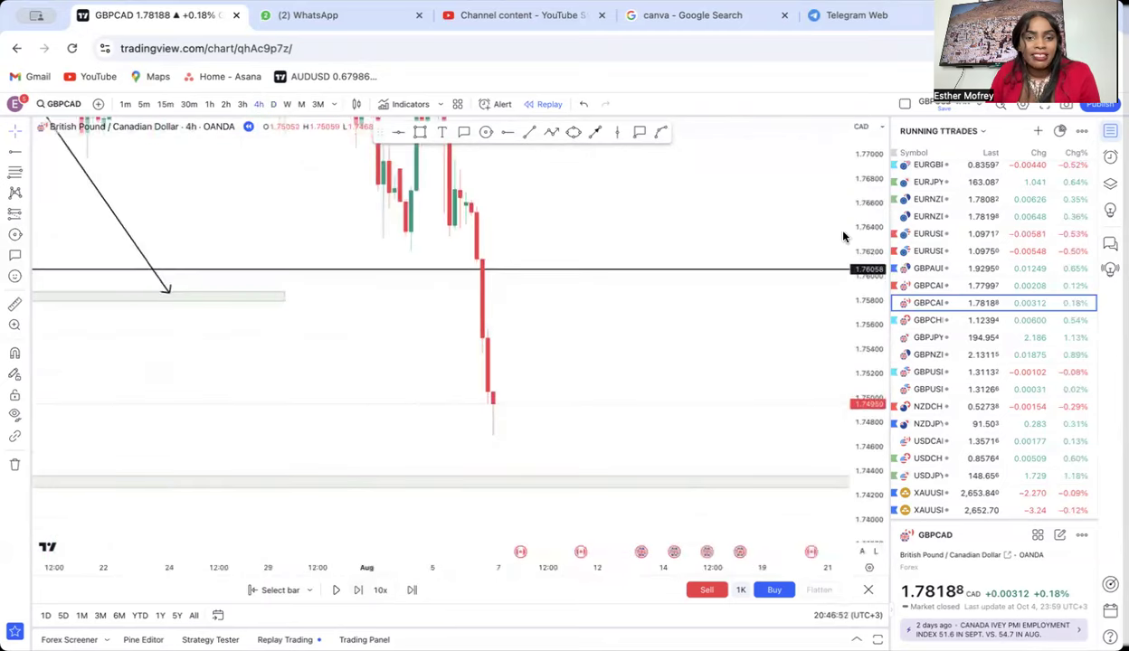
pyautogui.moveTo(340, 286); pyautogui.dragTo(703, 327)
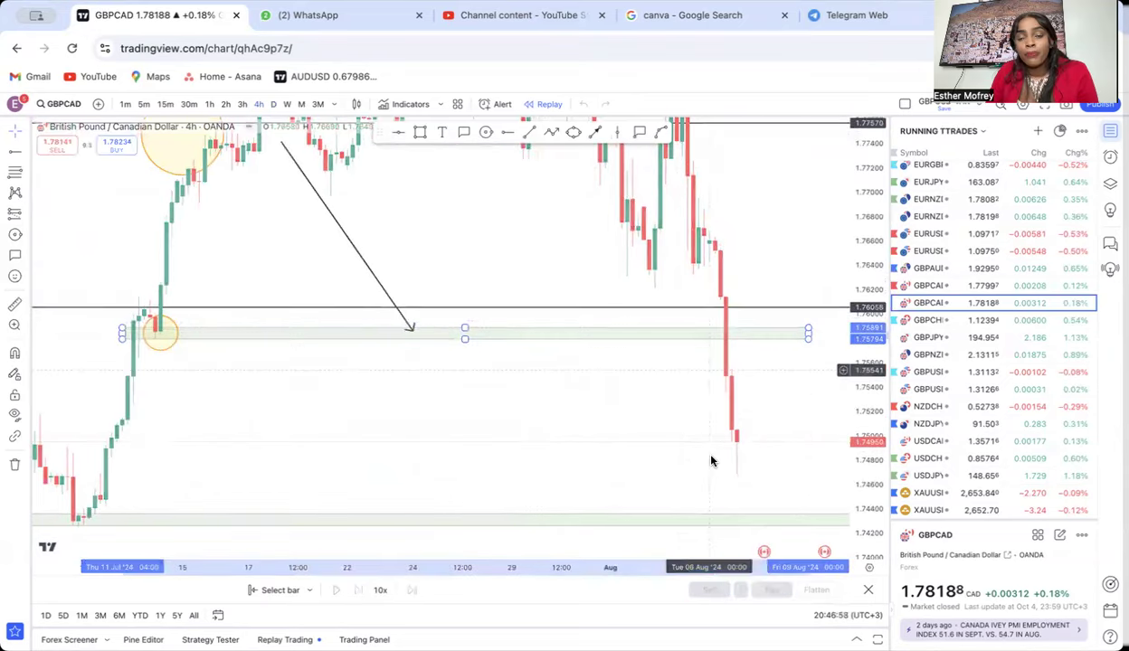
pyautogui.click(567, 541)
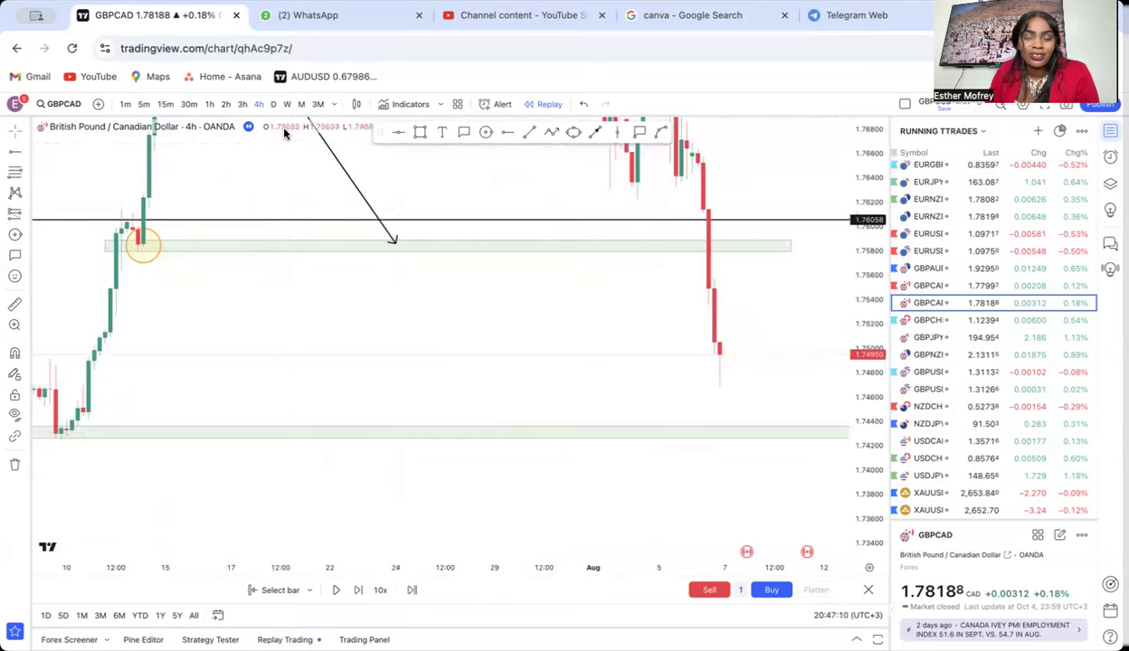
pyautogui.moveTo(505, 297); pyautogui.dragTo(497, 385)
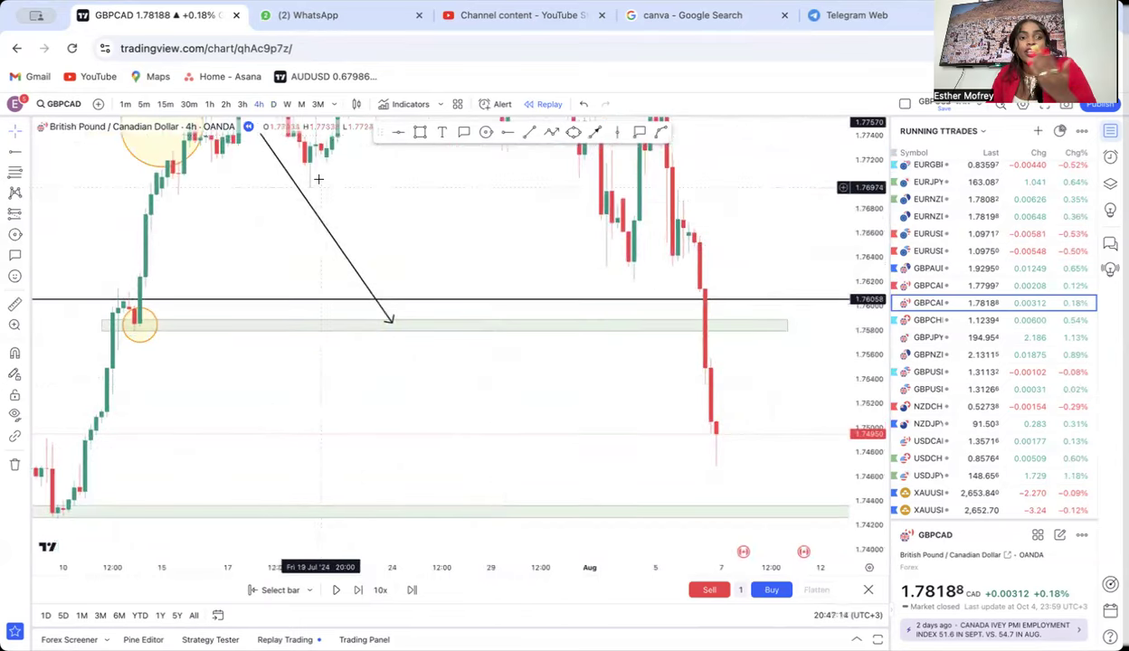
# Advance the daily replay by two candles and lower the upper edge of the early-July pullback zone to about 1.74320.
pyautogui.click(274, 105)
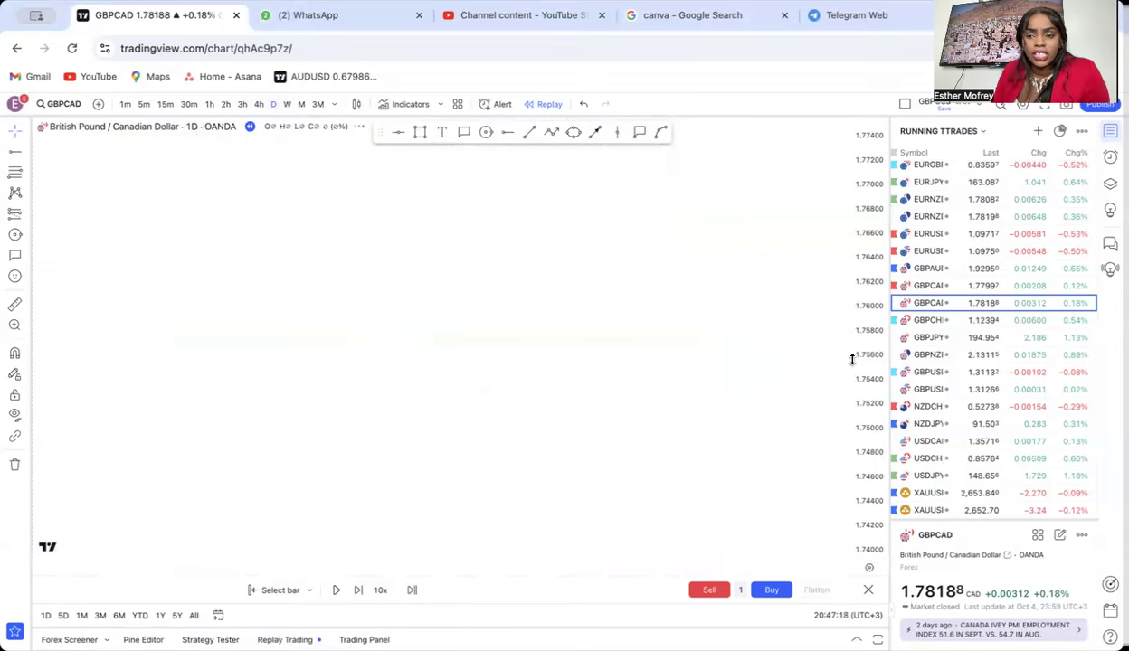
pyautogui.moveTo(851, 359); pyautogui.dragTo(832, 468)
pyautogui.moveTo(772, 390); pyautogui.dragTo(592, 409)
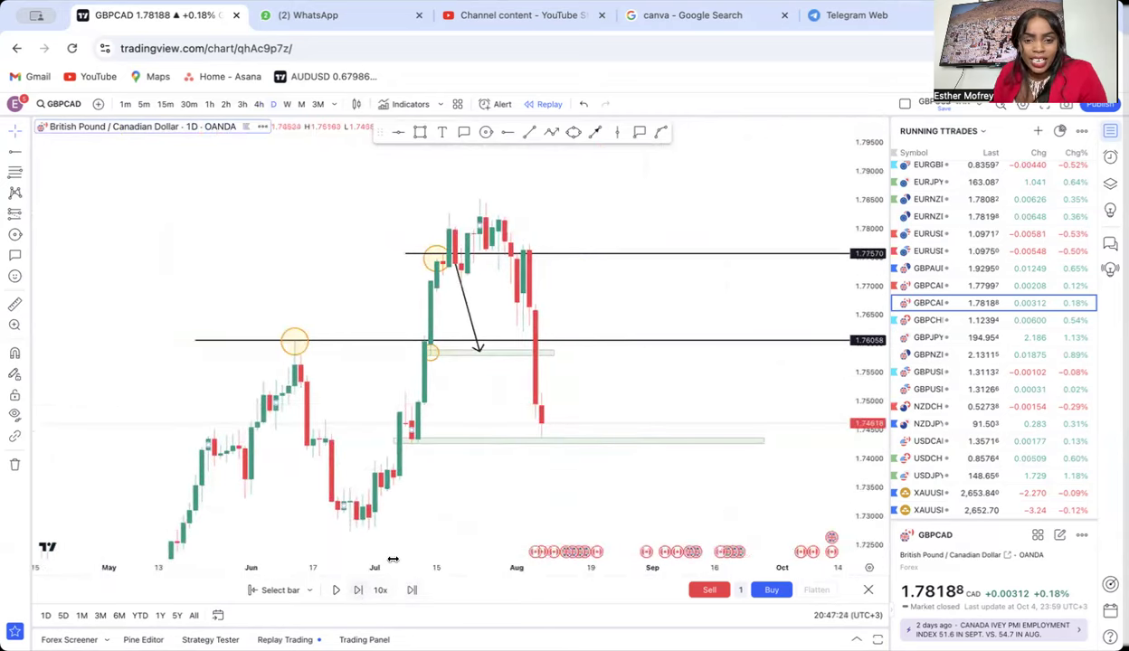
pyautogui.moveTo(767, 445)
pyautogui.mouseDown()
pyautogui.moveTo(739, 344)
pyautogui.moveTo(710, 292)
pyautogui.moveTo(701, 300)
pyautogui.mouseUp()
pyautogui.click(603, 378)
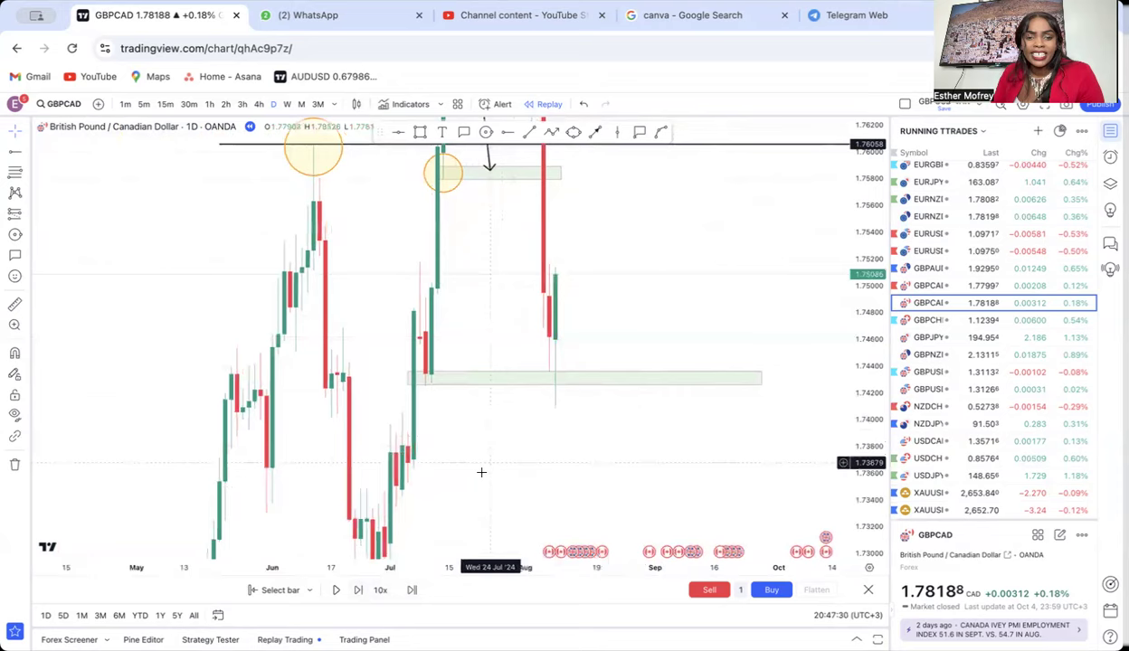
pyautogui.scroll(-2, 625, 332)
pyautogui.hotkey('shift', 'Right')
pyautogui.scroll(2, 625, 332)
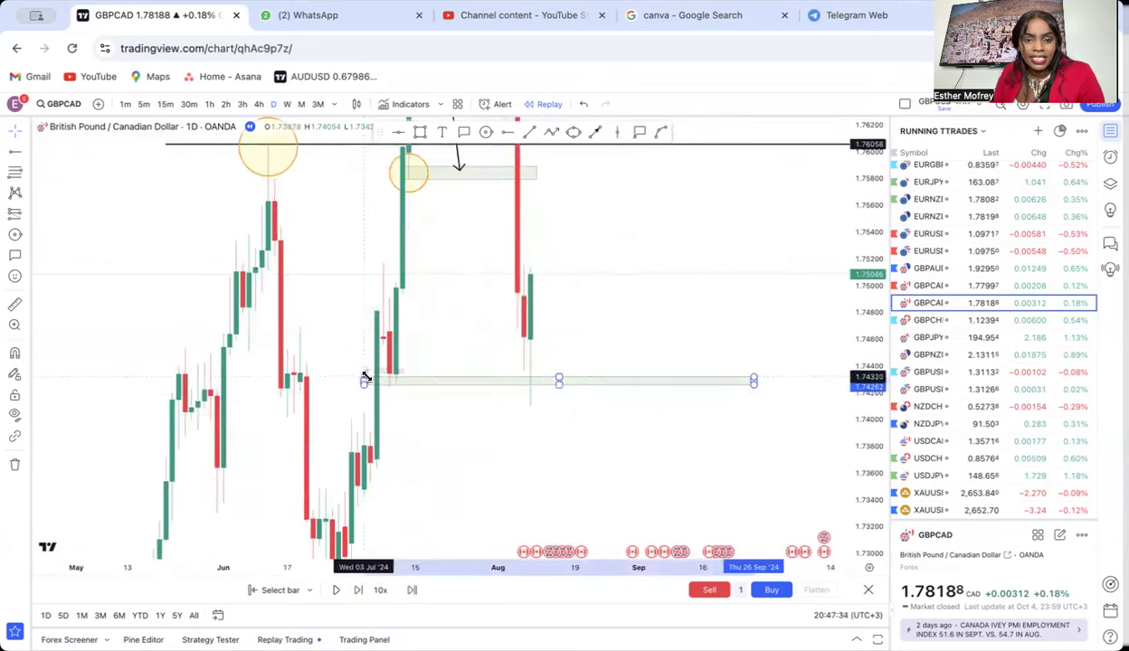
# Add a callout reading "wbb" that points to the latest daily candle above the lower zone.
pyautogui.moveTo(673, 279); pyautogui.dragTo(673, 415)
pyautogui.scroll(2, 673, 413)
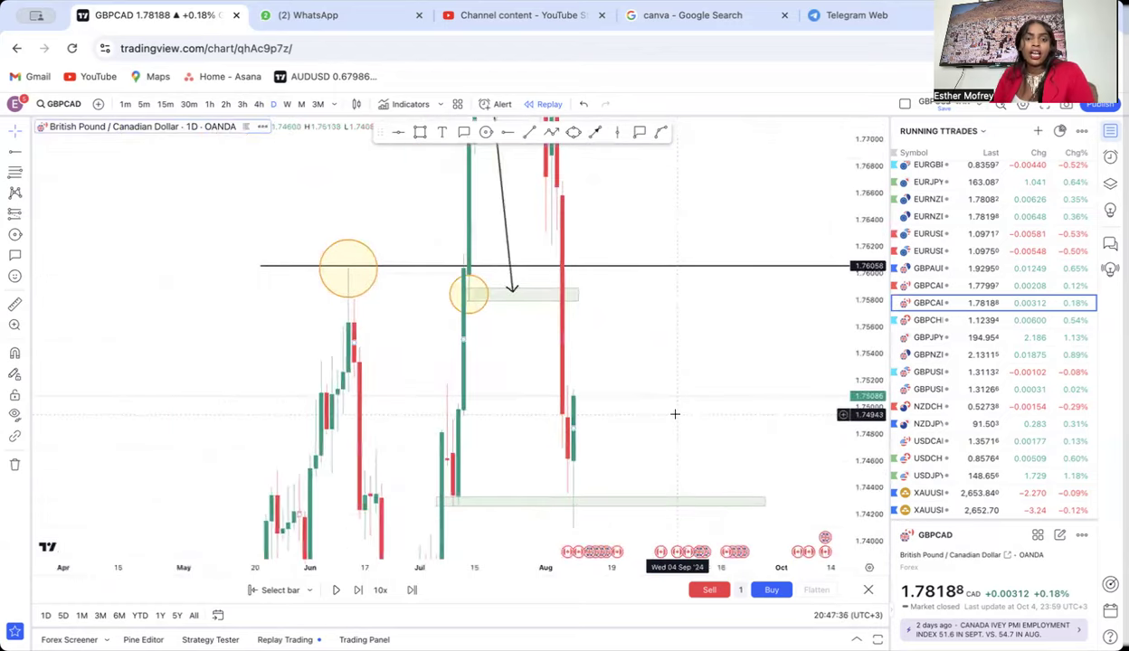
pyautogui.moveTo(845, 374); pyautogui.dragTo(844, 469)
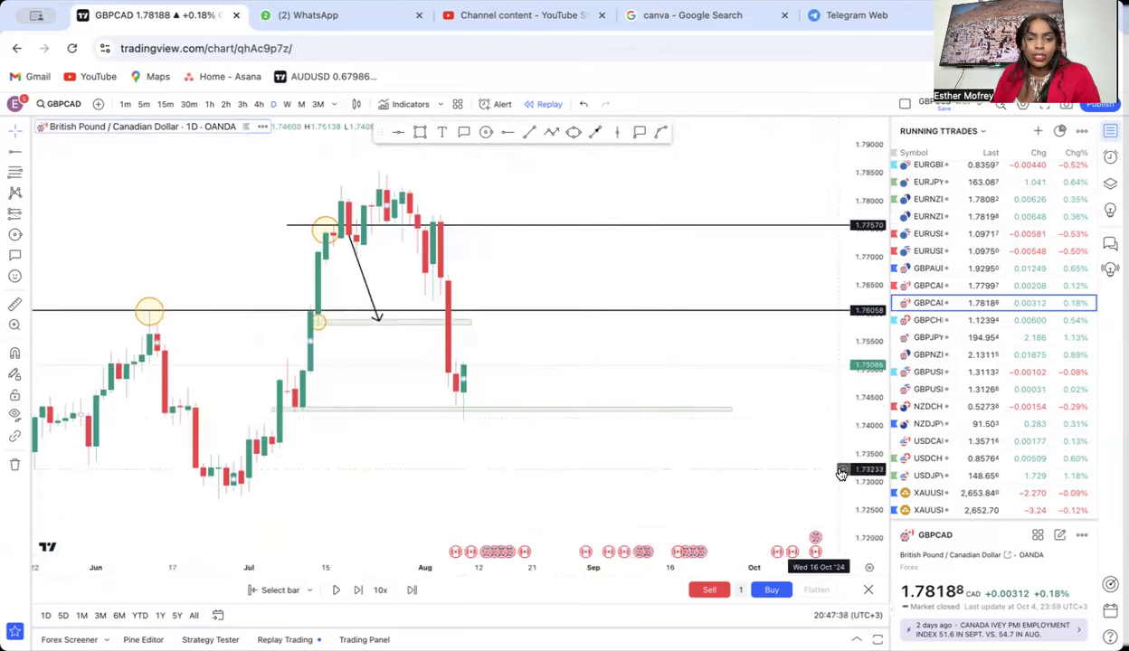
pyautogui.scroll(-2, 588, 362)
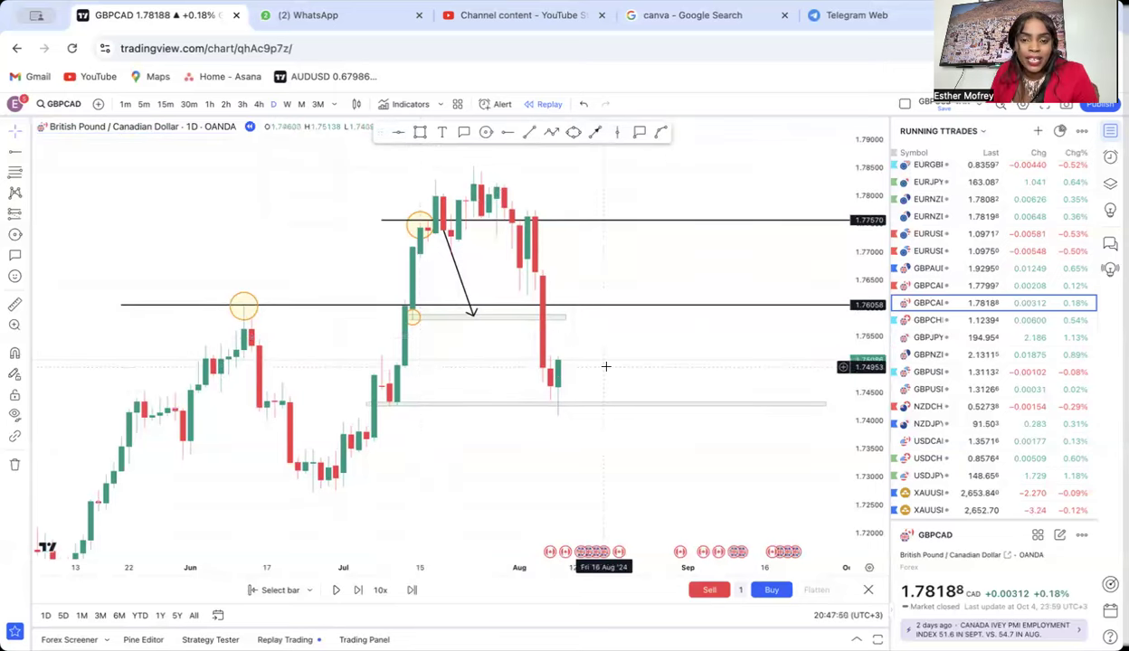
pyautogui.click(463, 132)
pyautogui.moveTo(574, 383); pyautogui.dragTo(651, 336)
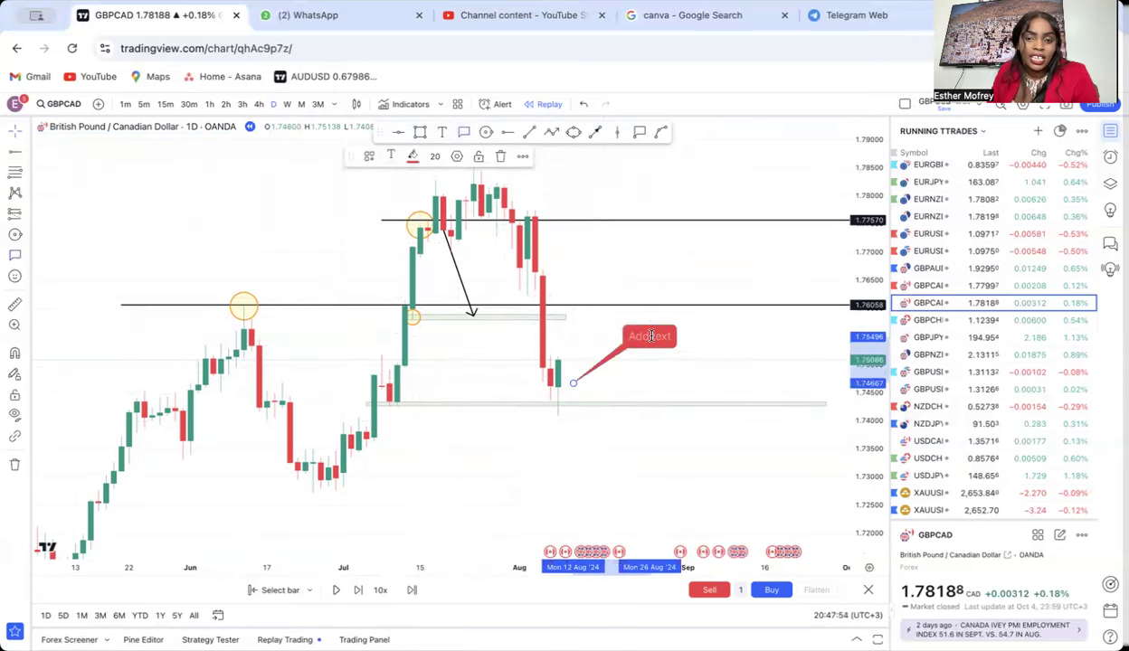
pyautogui.write('wbb')
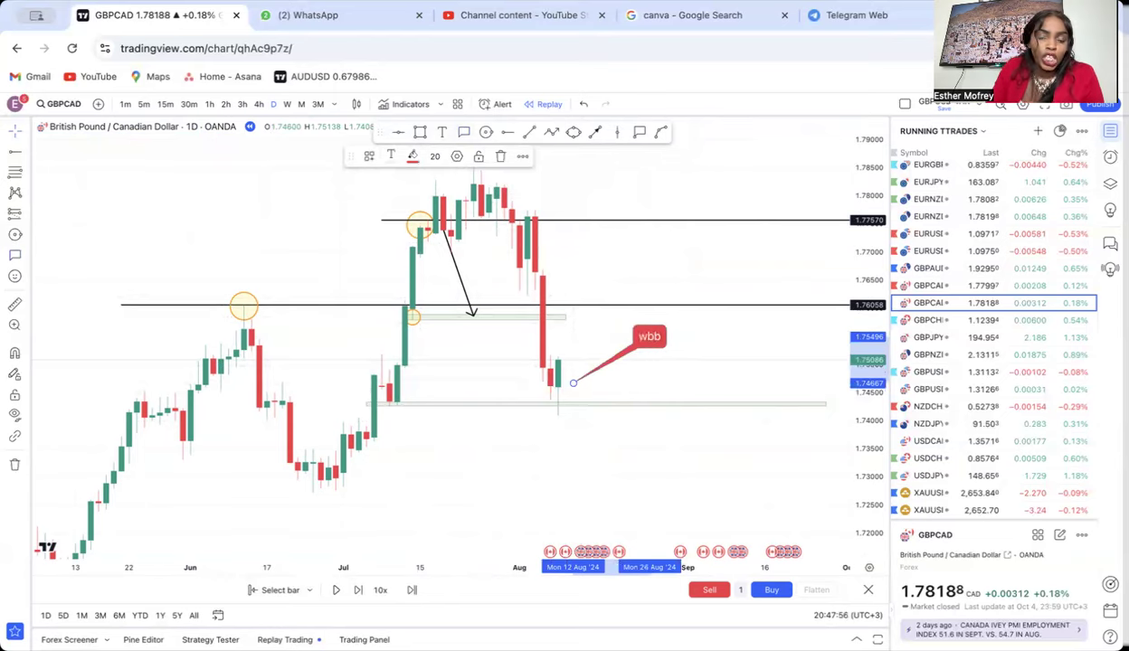
# Draw a horizontal ray from 30 July at 1.75162, along the high of the latest bullish daily candle.
pyautogui.moveTo(850, 466); pyautogui.dragTo(844, 256)
pyautogui.moveTo(699, 366); pyautogui.dragTo(632, 329)
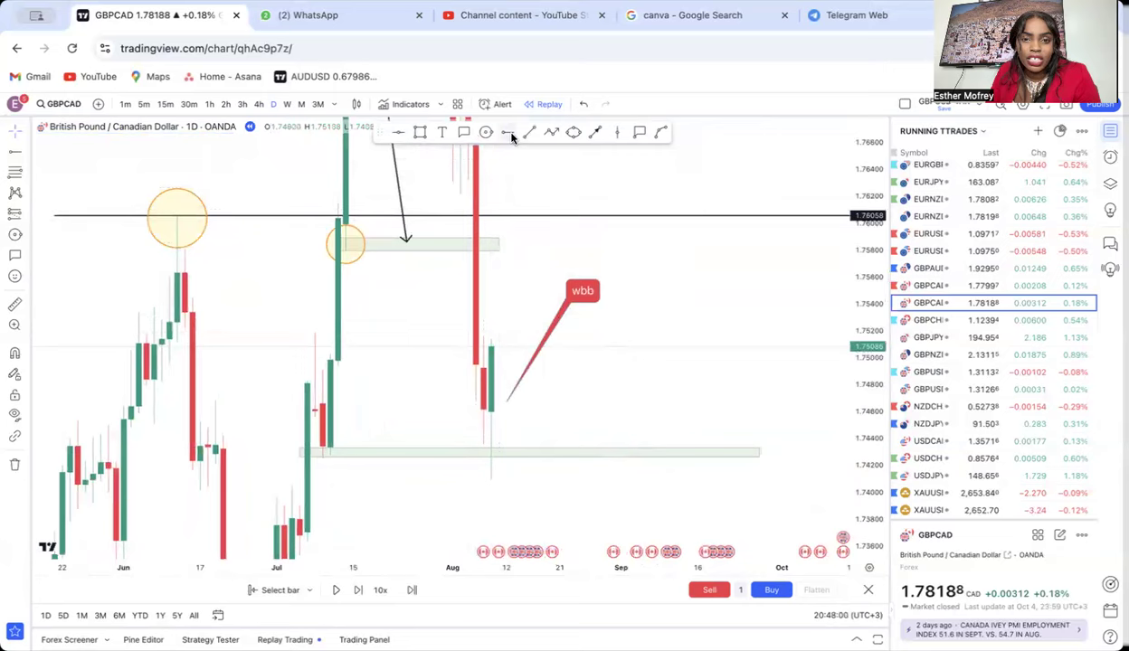
pyautogui.hotkey('alt', 'h')
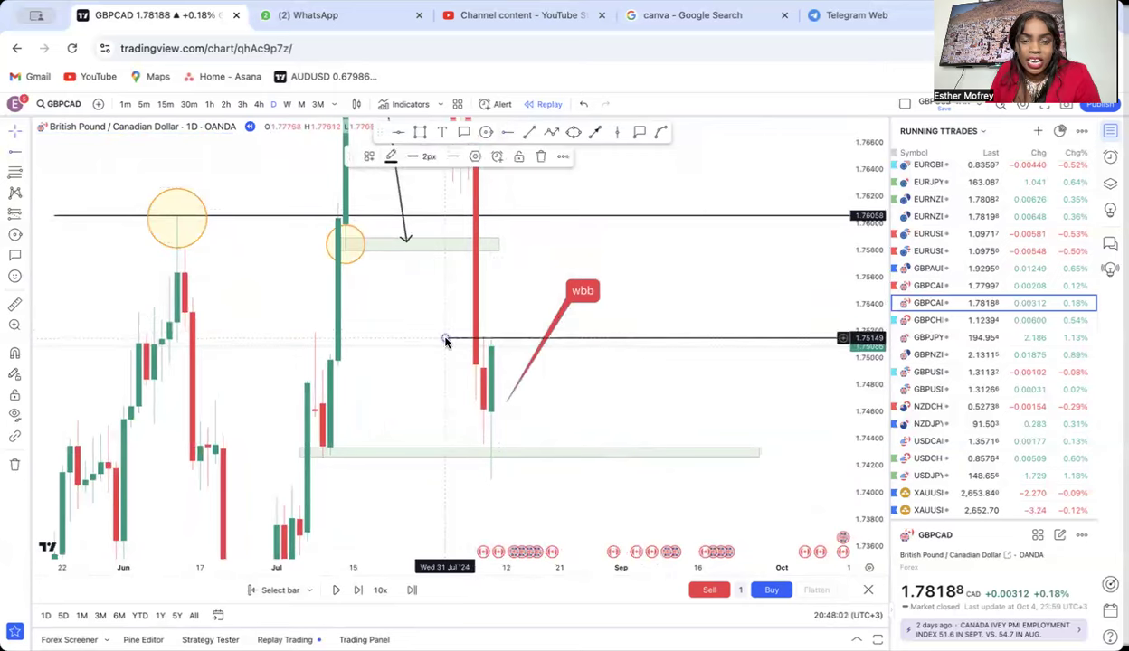
pyautogui.moveTo(443, 339); pyautogui.dragTo(438, 336)
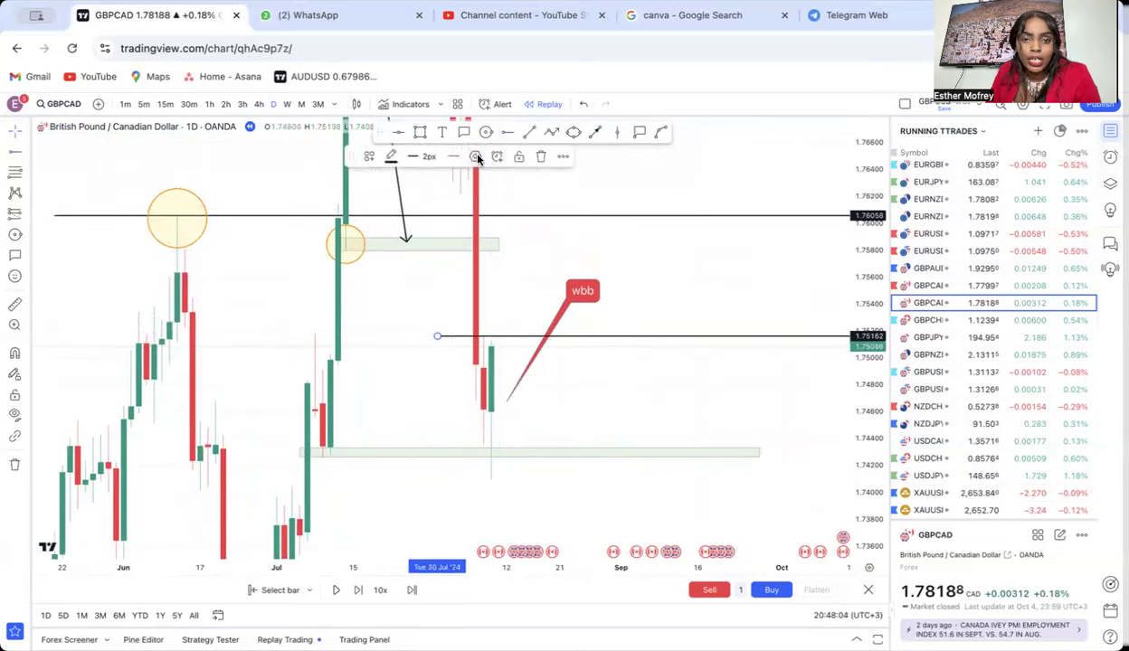
# Draw a rectangle from 29 July to early September between the 1.75162 ray and about 1.74092, and advance the replay one candle.
pyautogui.click(418, 133)
pyautogui.moveTo(430, 334)
pyautogui.mouseDown()
pyautogui.moveTo(597, 394)
pyautogui.moveTo(635, 449)
pyautogui.moveTo(637, 480)
pyautogui.mouseUp()
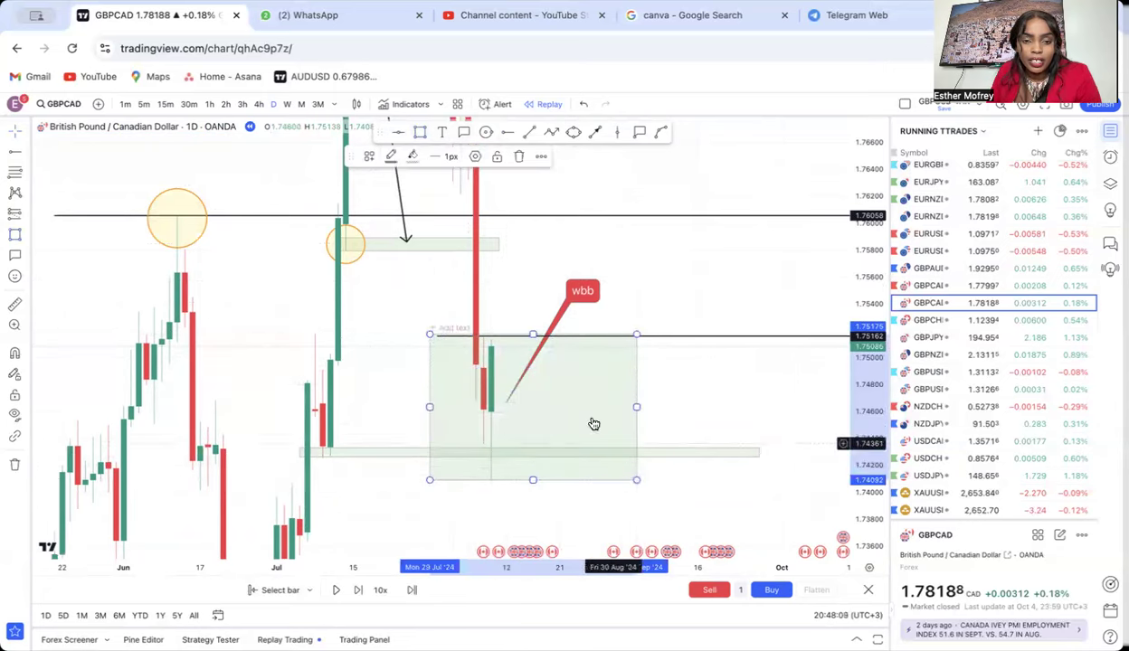
pyautogui.click(356, 593)
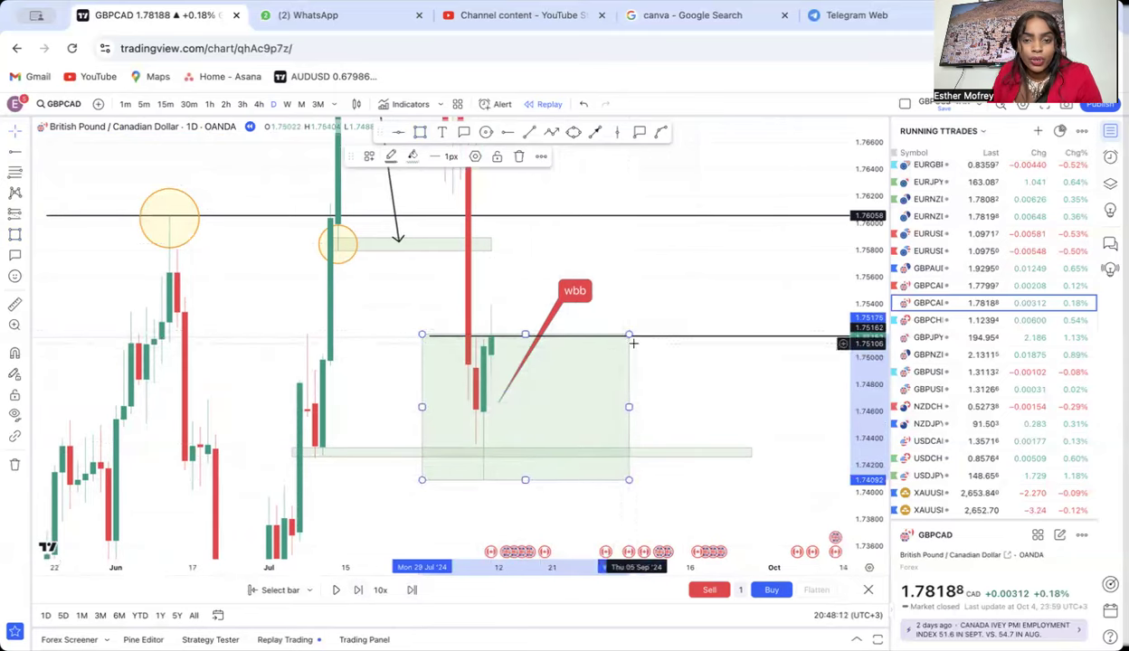
# Lower the 1.75162 ray to 1.75138 and fit the new rectangle's upper edge to it at about 1.75141, ending on 6 September.
pyautogui.moveTo(630, 336); pyautogui.dragTo(635, 340)
pyautogui.moveTo(842, 550); pyautogui.dragTo(829, 445)
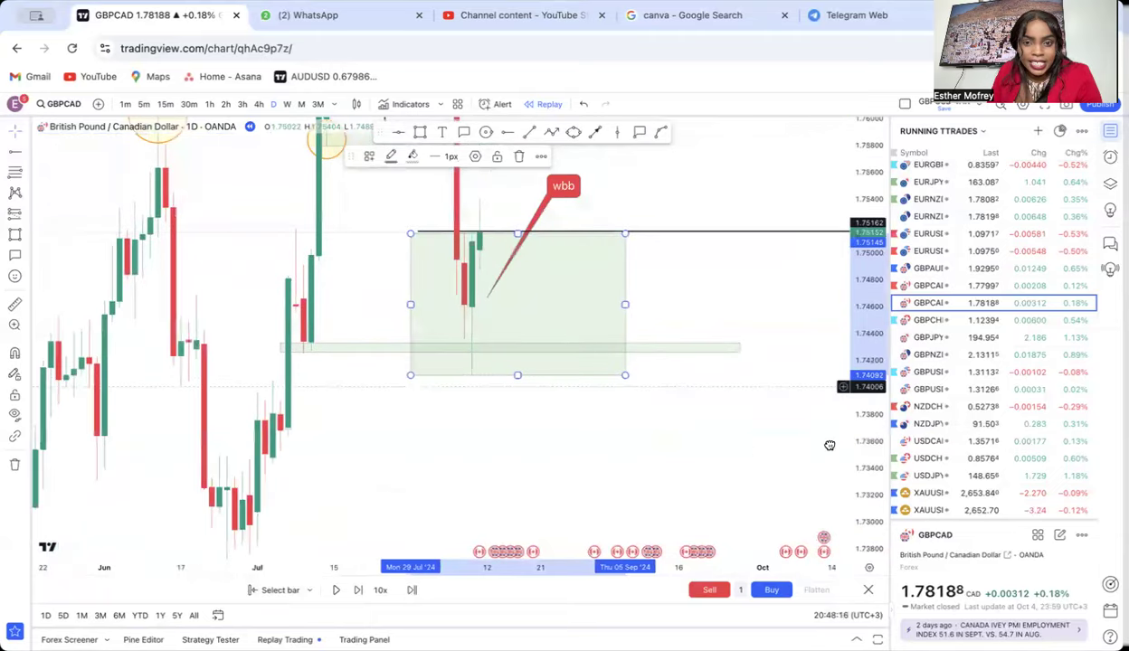
pyautogui.moveTo(673, 299); pyautogui.dragTo(674, 306)
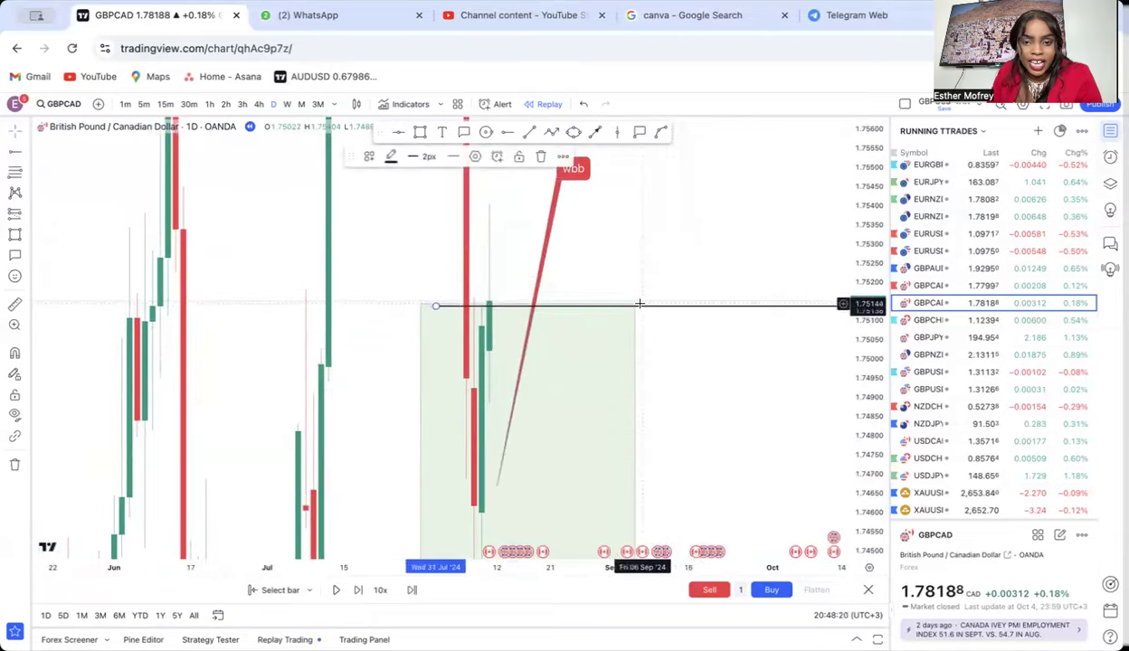
pyautogui.click(638, 305)
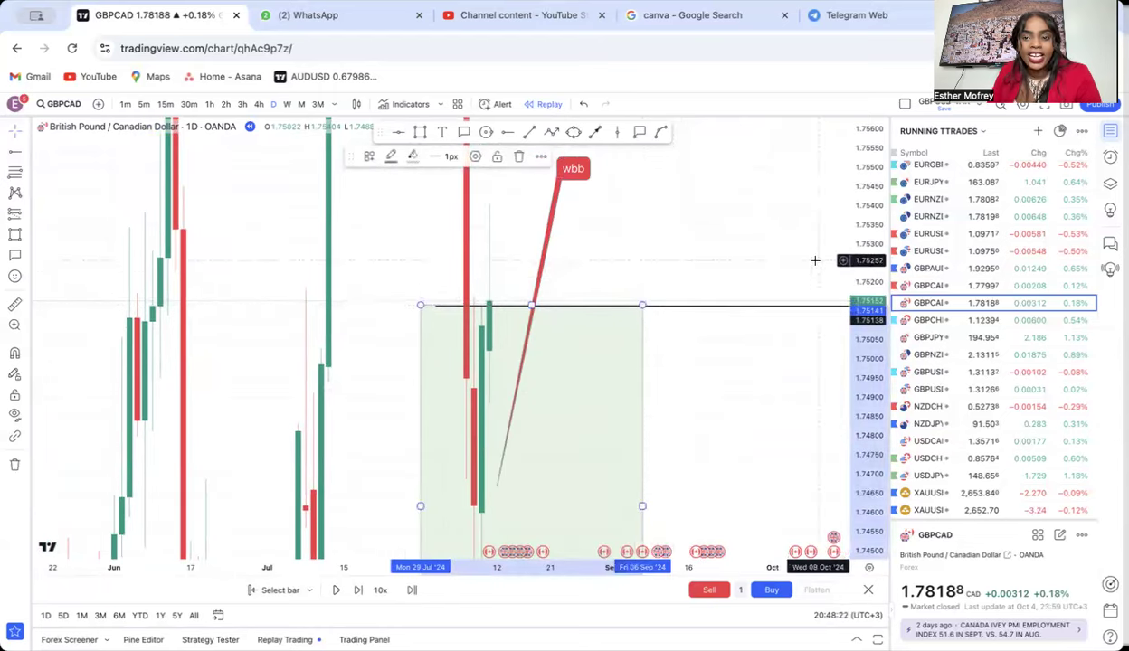
# Measure the price range from 3 July at about 1.74246 to 17 September at about 1.78551, above the July peak.
pyautogui.scroll(-5, 867, 235)
pyautogui.moveTo(653, 238); pyautogui.dragTo(665, 326)
pyautogui.click(12, 305)
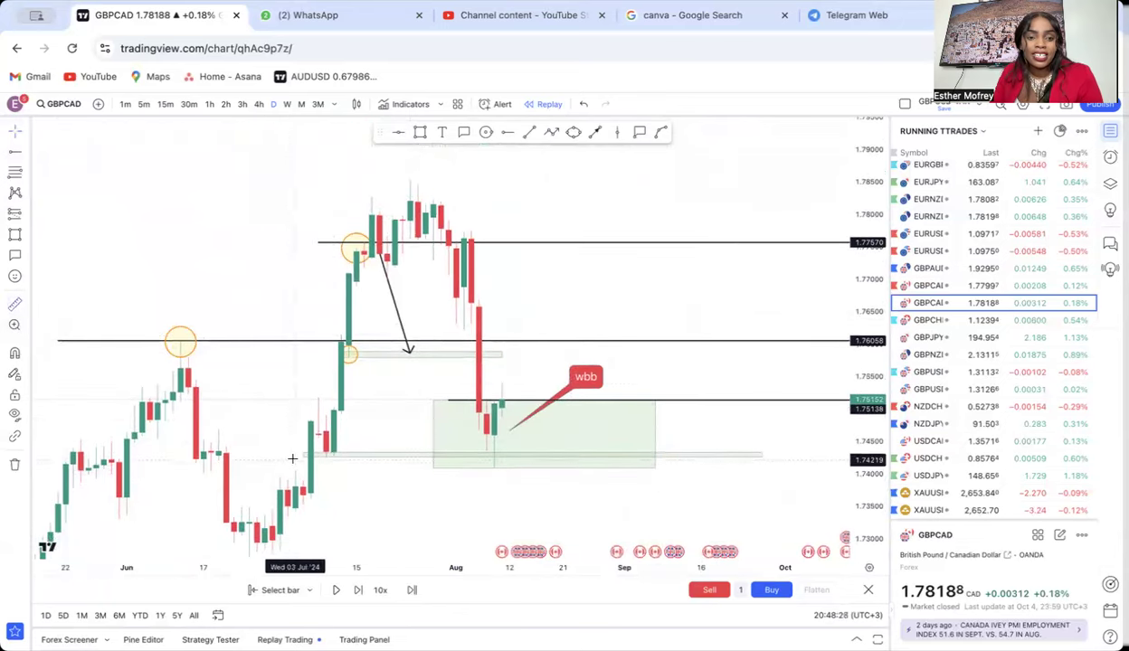
pyautogui.click(292, 458)
pyautogui.click(709, 178)
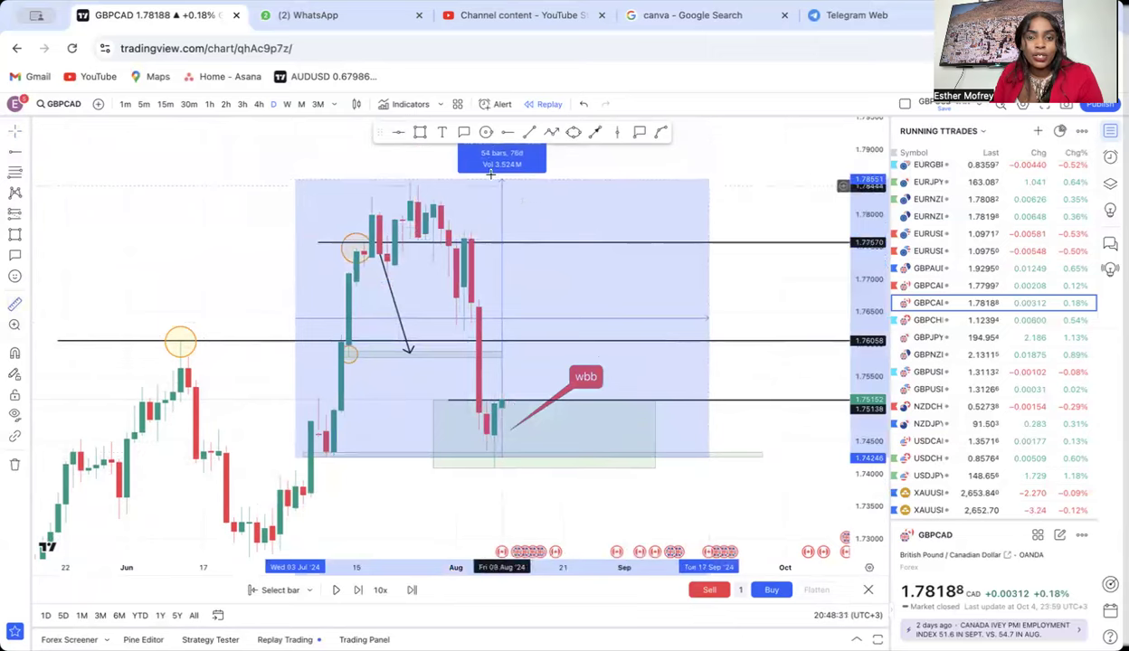
# Draw a horizontal line at 1.76420 above the 1.76058 ray and measure the rise to it from 8 August at about 1.75124.
pyautogui.click(399, 133)
pyautogui.click(456, 317)
pyautogui.click(14, 304)
pyautogui.click(493, 401)
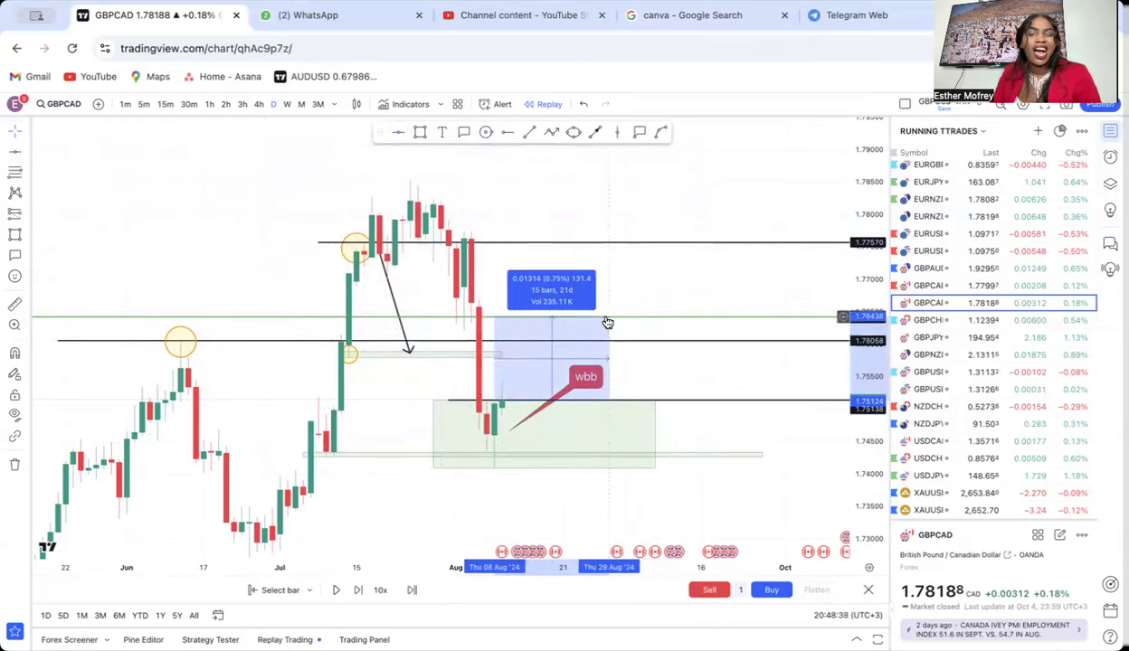
pyautogui.press('Escape')
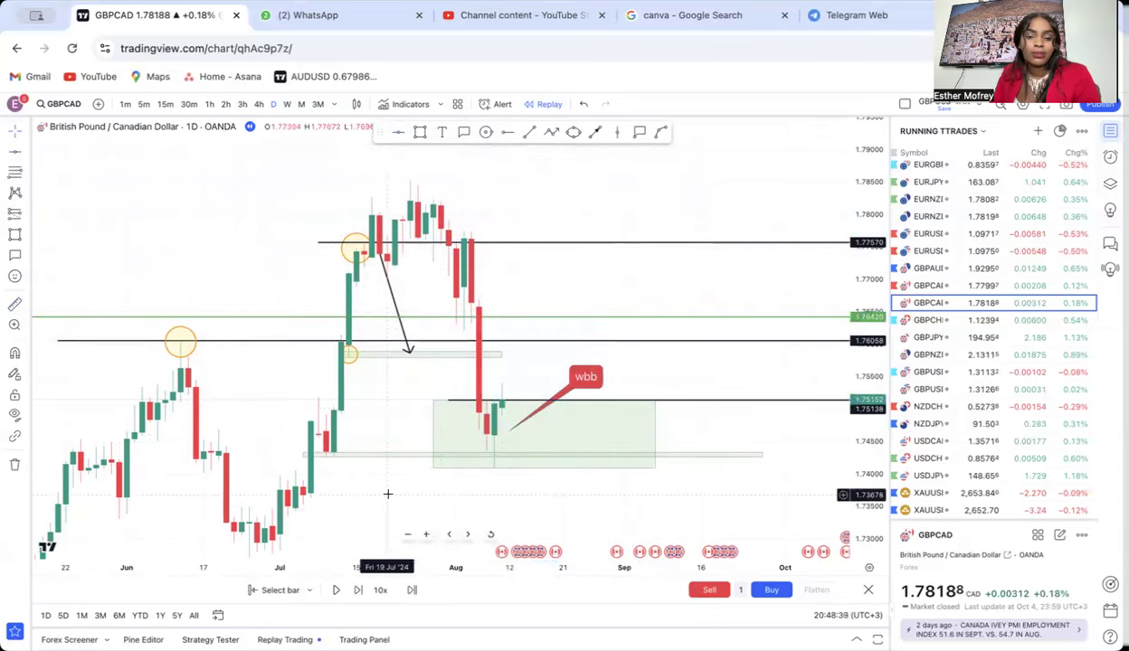
# Advance the daily replay by three candles.
pyautogui.click(357, 590)
pyautogui.click(357, 591)
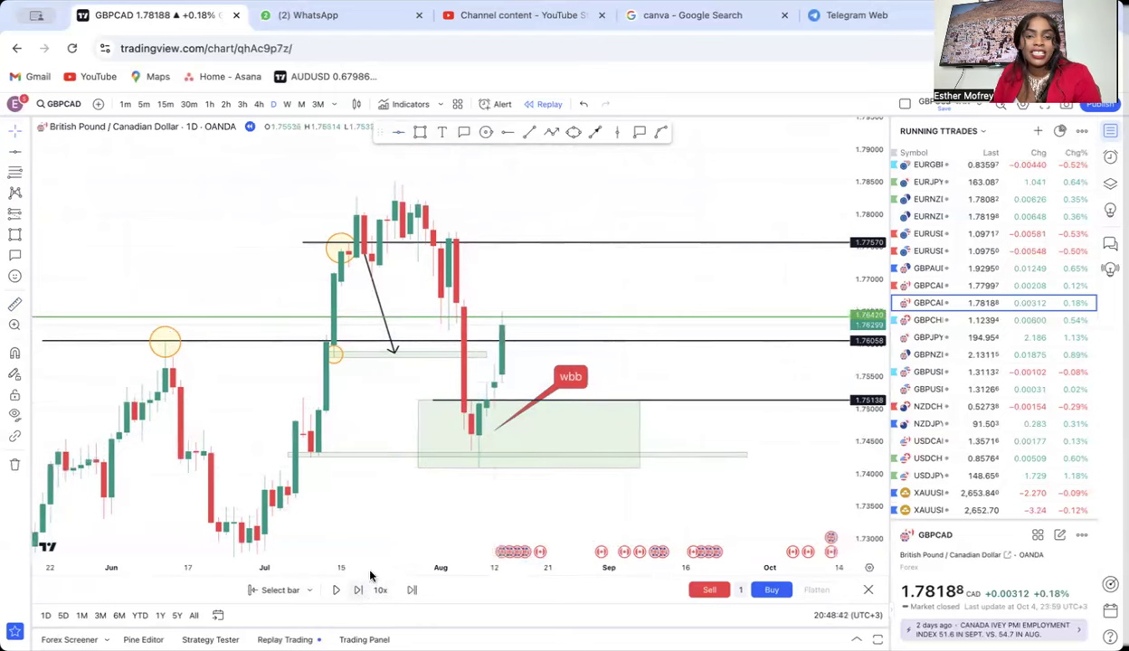
pyautogui.click(358, 590)
pyautogui.moveTo(708, 373); pyautogui.dragTo(711, 344)
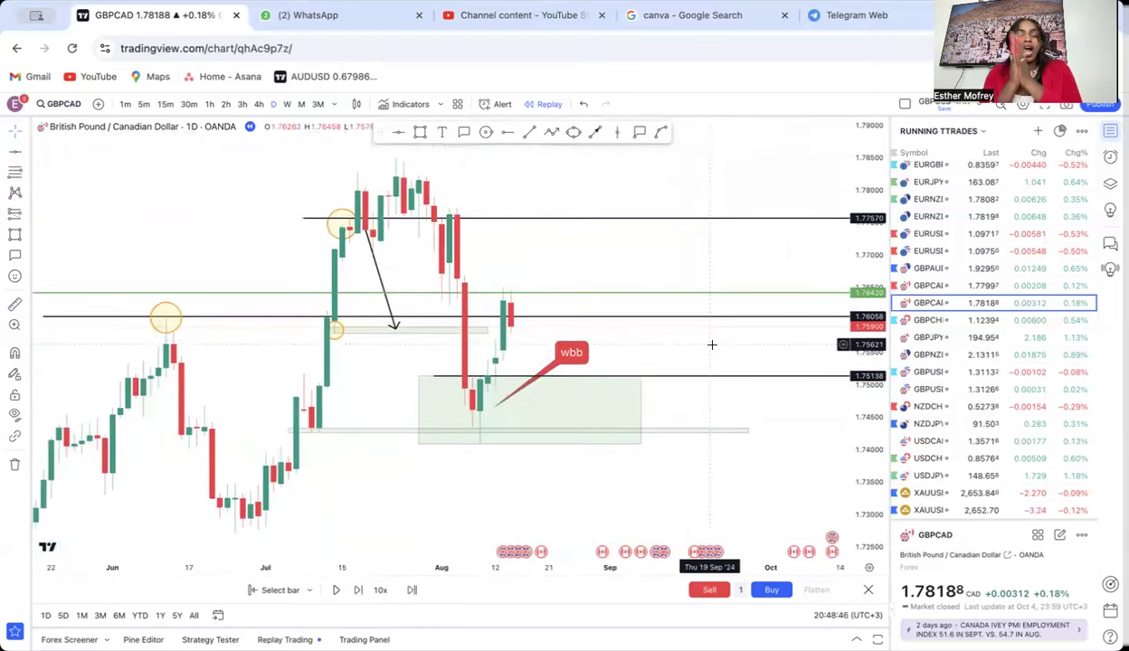
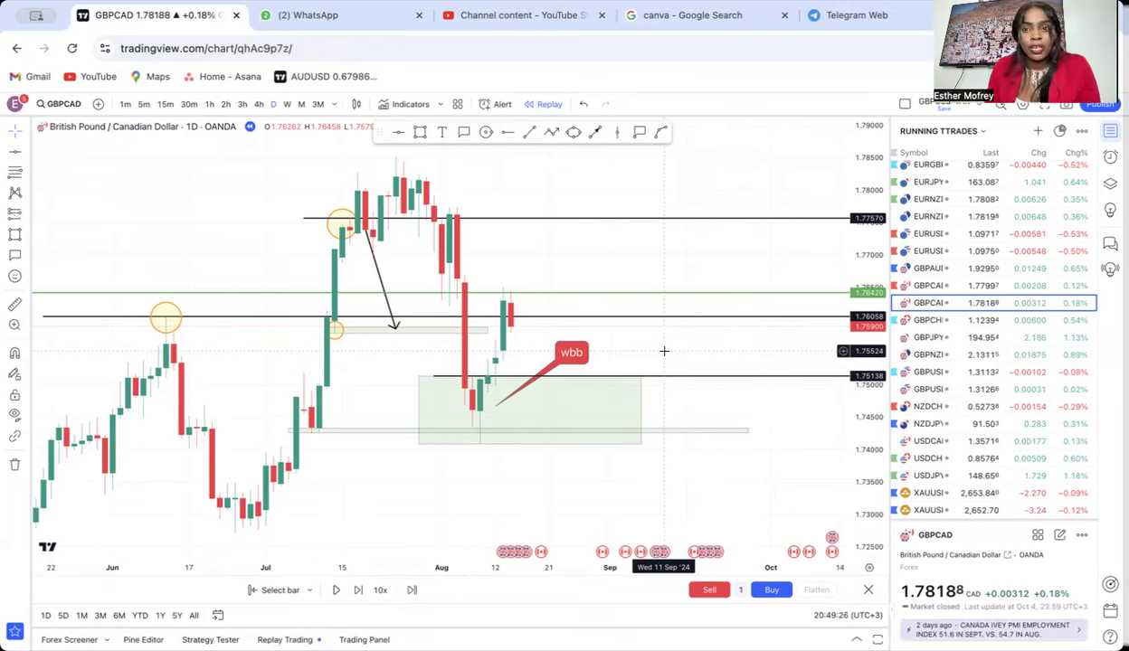
# Switch to Telegram Web, open the trader's public Fx channel and look back through its posts to the 8 September Zoom Forex Trading Webinar poster.
pyautogui.click(853, 18)
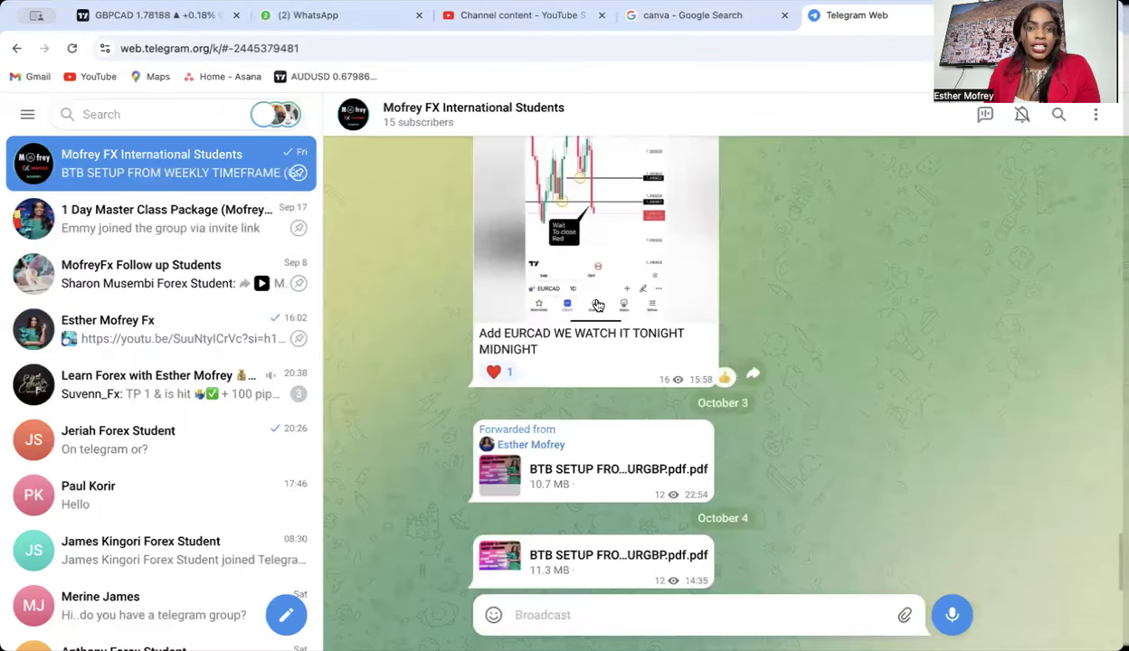
pyautogui.click(179, 316)
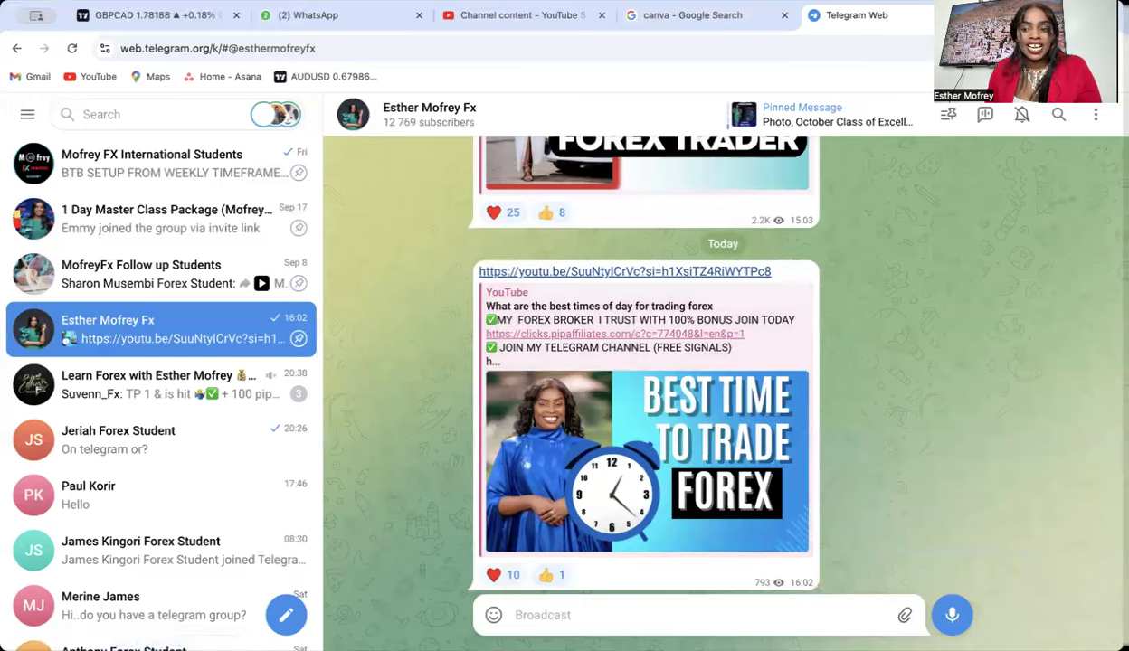
pyautogui.scroll(4, 823, 561)
pyautogui.scroll(6, 814, 506)
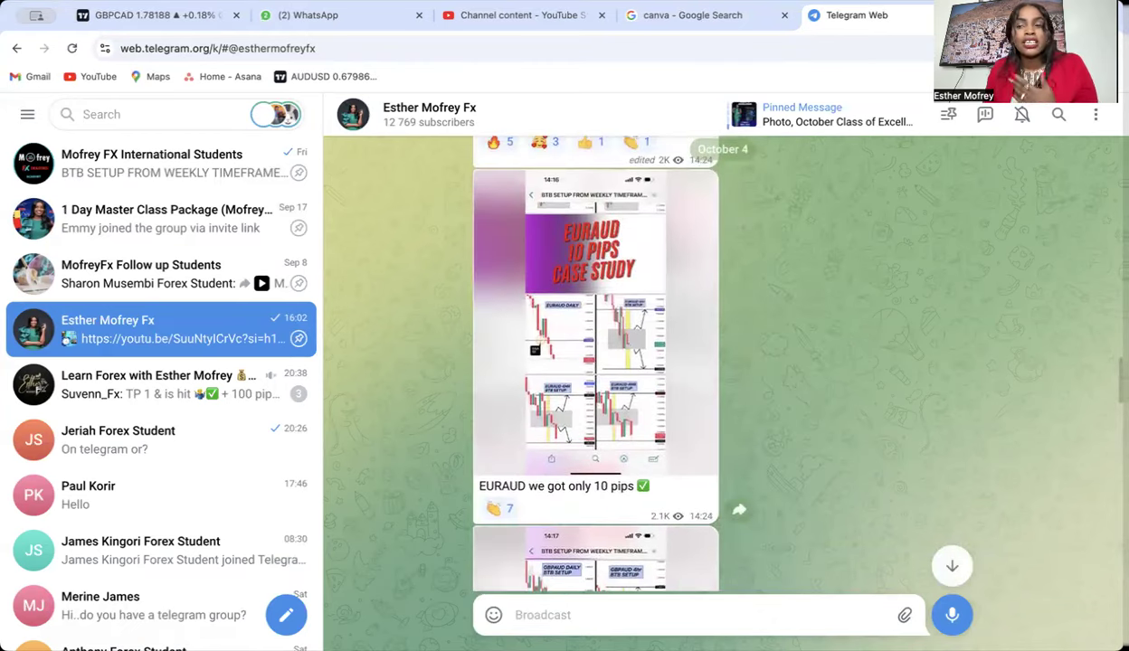
pyautogui.scroll(10, 597, 362)
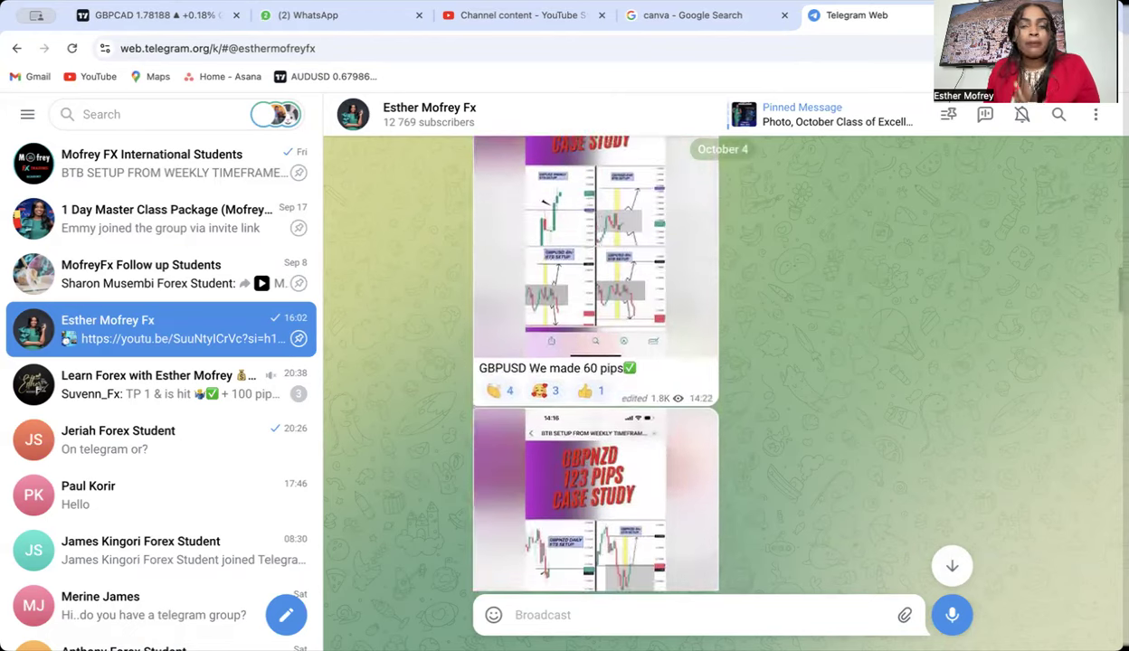
pyautogui.scroll(5, 597, 362)
pyautogui.scroll(15, 597, 362)
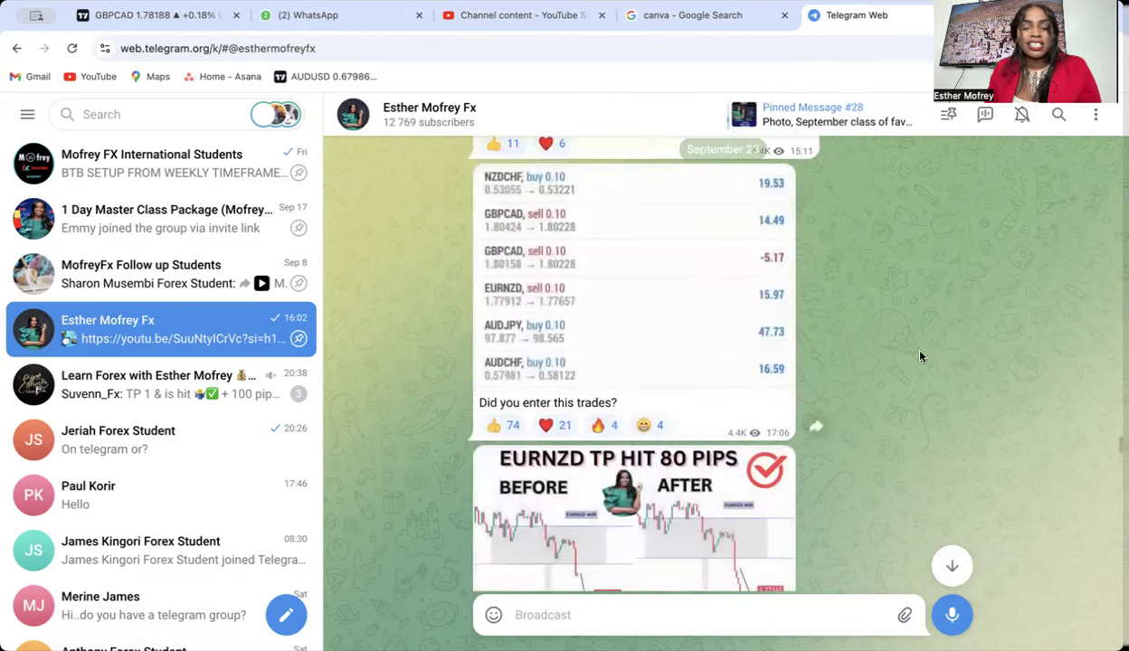
pyautogui.scroll(3, 922, 359)
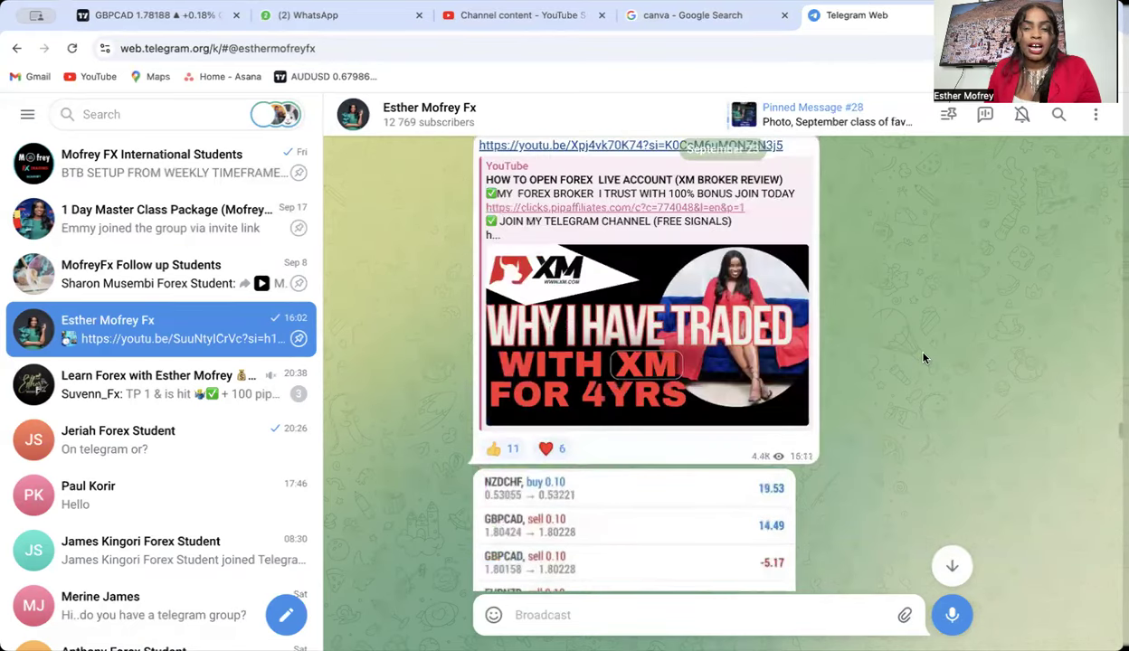
pyautogui.scroll(5, 922, 358)
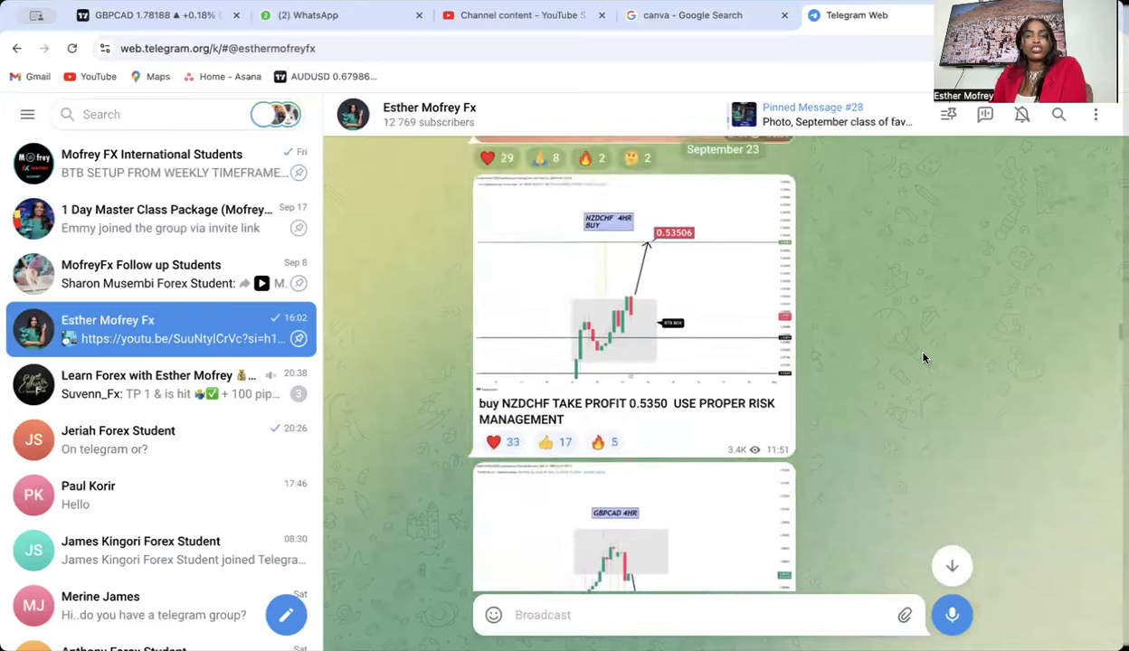
pyautogui.scroll(10, 923, 358)
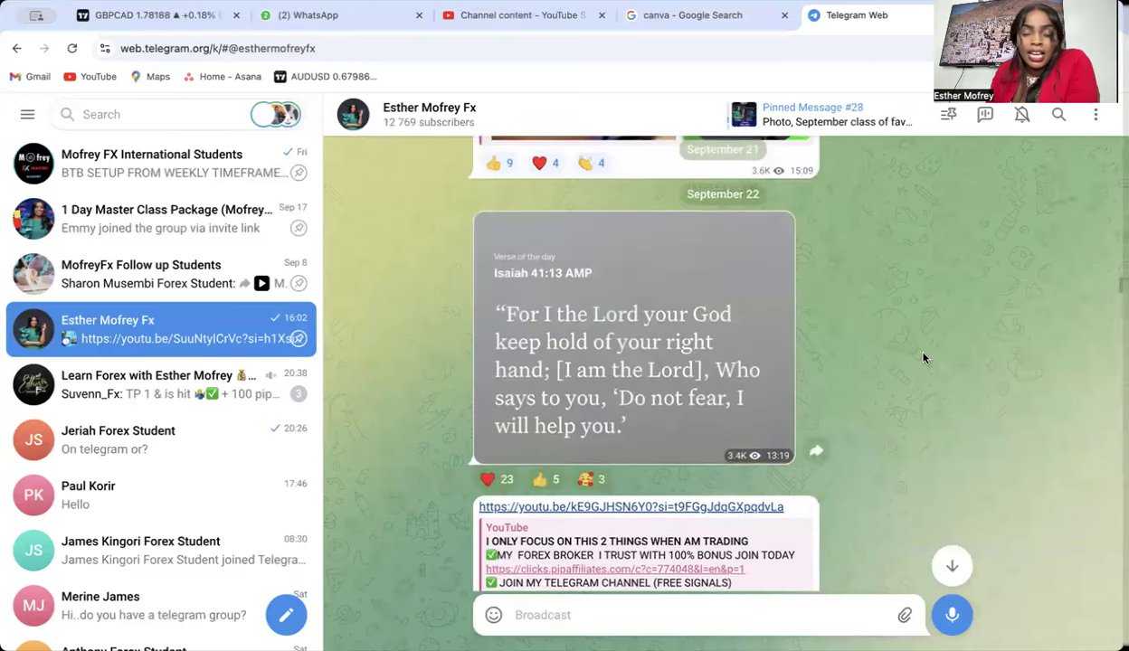
pyautogui.scroll(5, 922, 358)
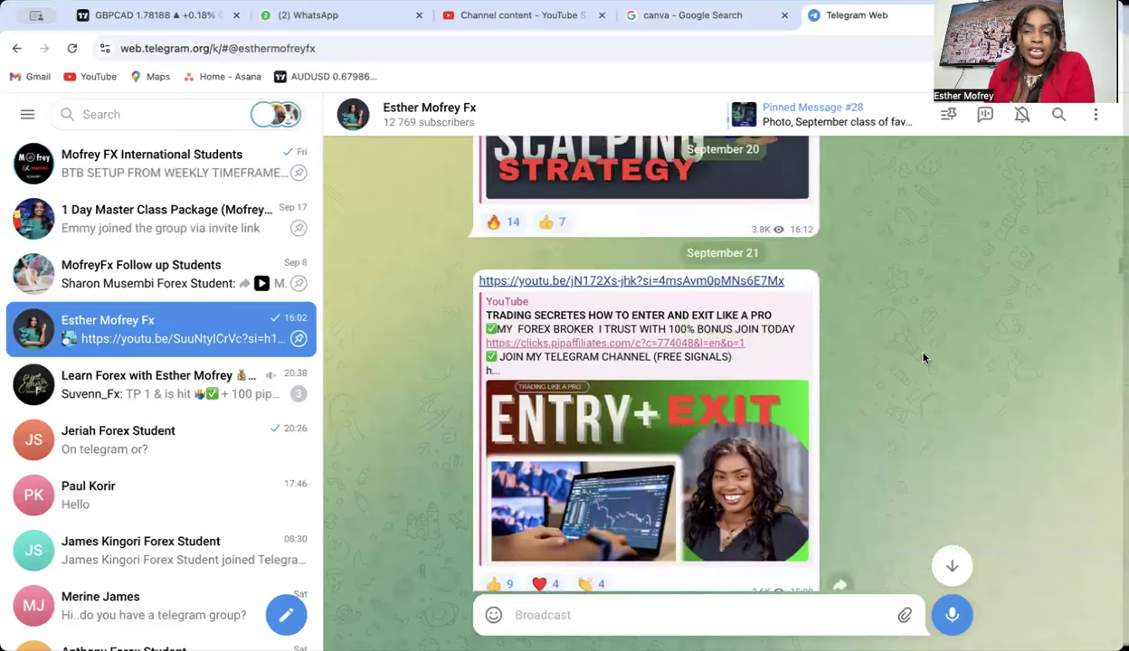
pyautogui.scroll(10, 922, 358)
pyautogui.scroll(10, 923, 358)
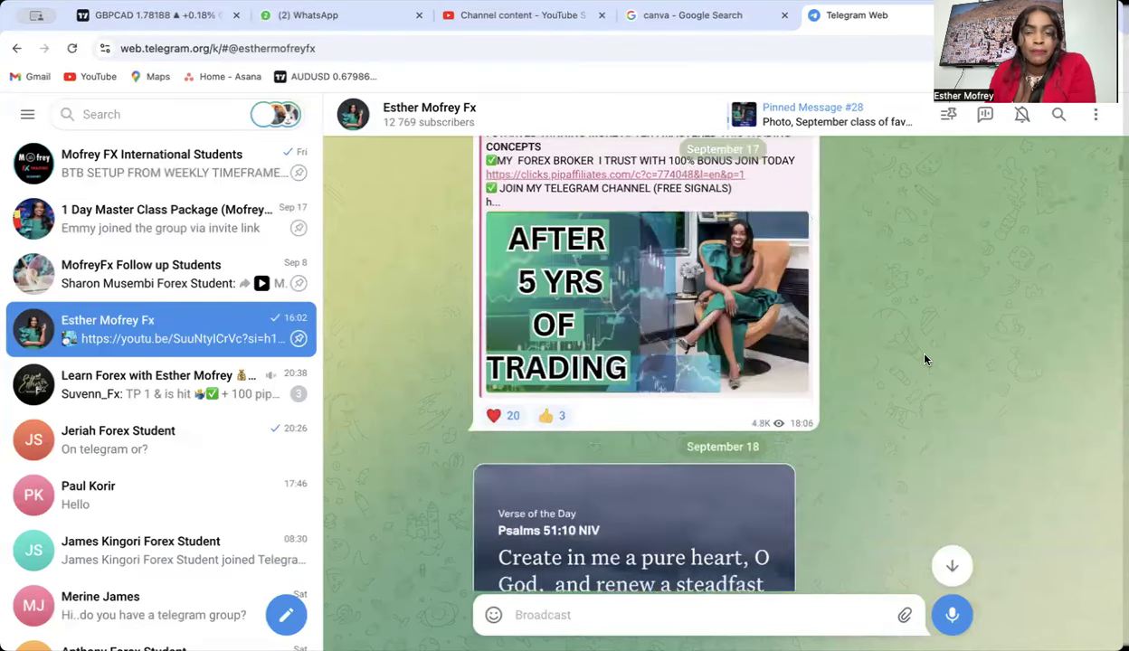
pyautogui.scroll(10, 925, 359)
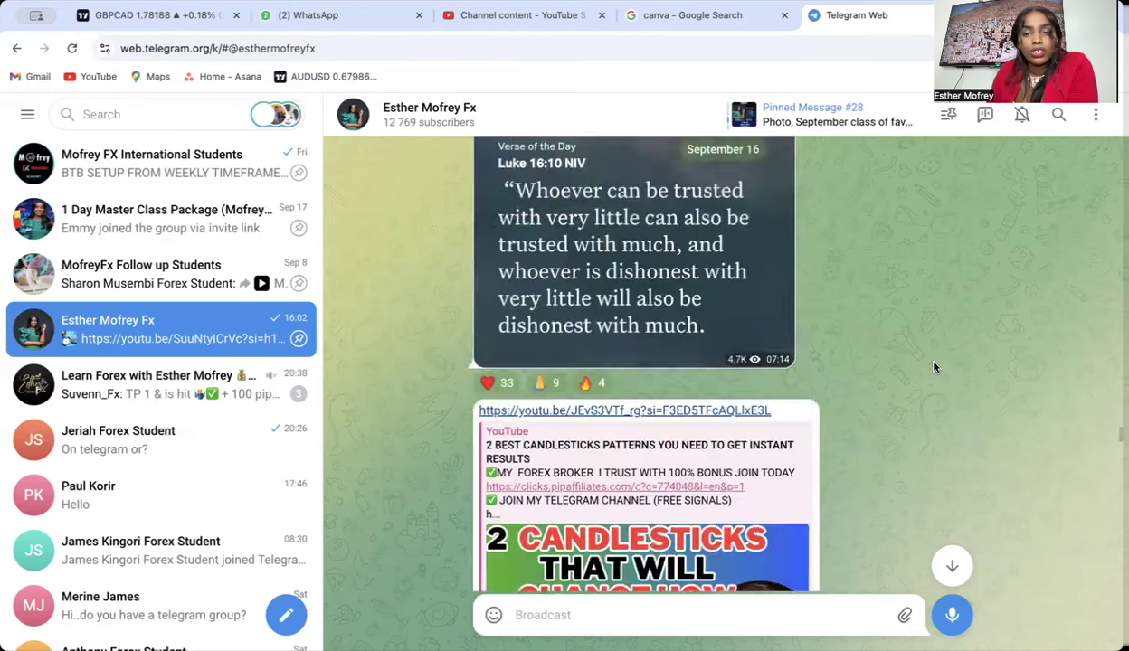
pyautogui.scroll(10, 935, 366)
pyautogui.scroll(10, 934, 367)
pyautogui.scroll(10, 935, 367)
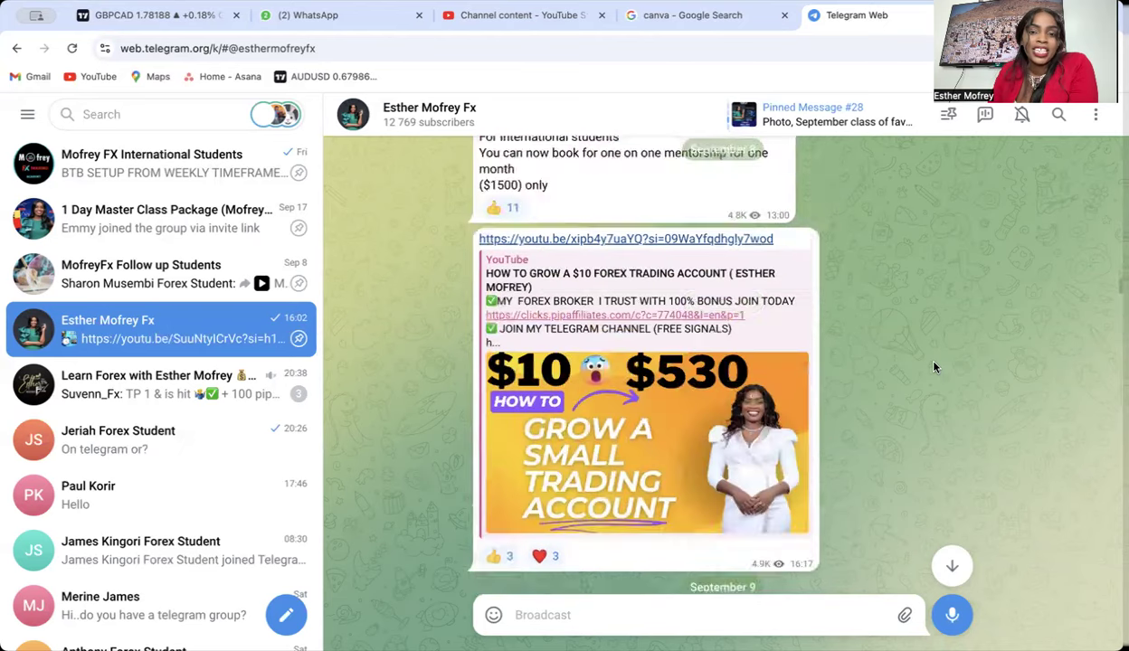
pyautogui.scroll(5, 934, 366)
pyautogui.scroll(2, 773, 385)
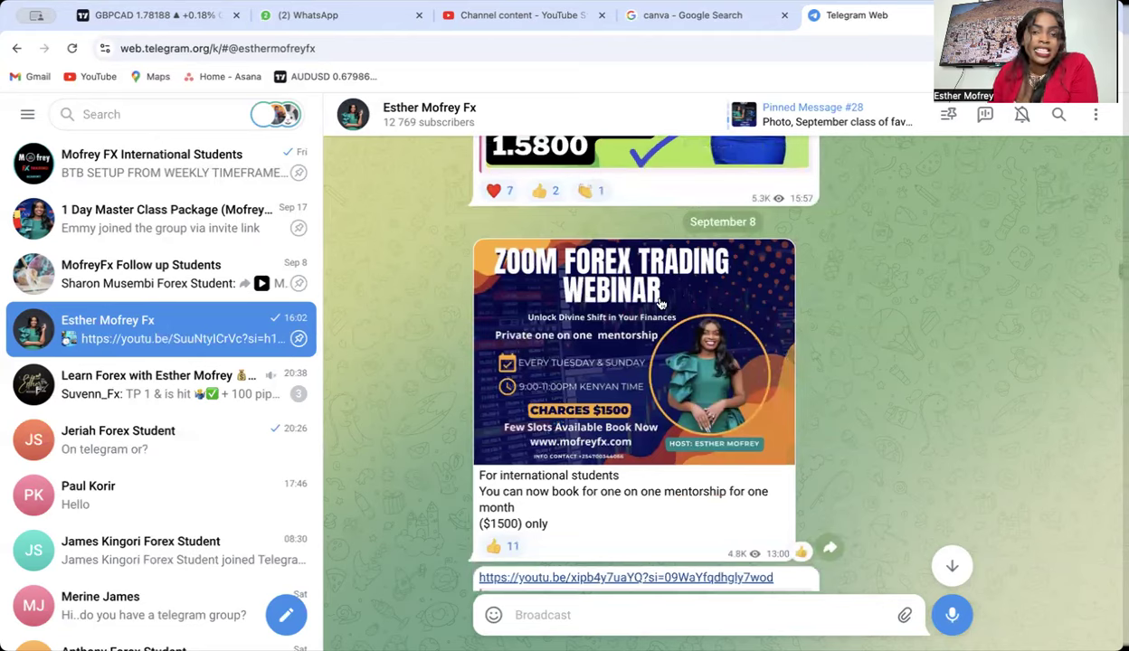
# Return to the channel's newest post and look back to the 1 October Zoom Forex Trading Webinar announcement.
pyautogui.click(954, 566)
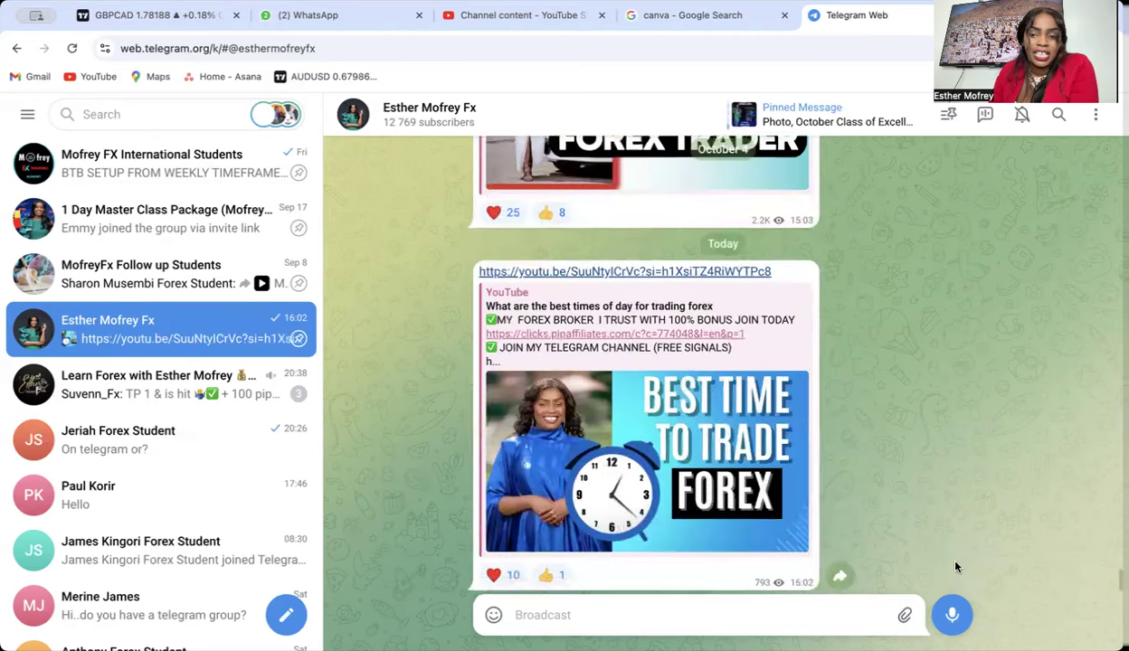
pyautogui.scroll(10, 876, 435)
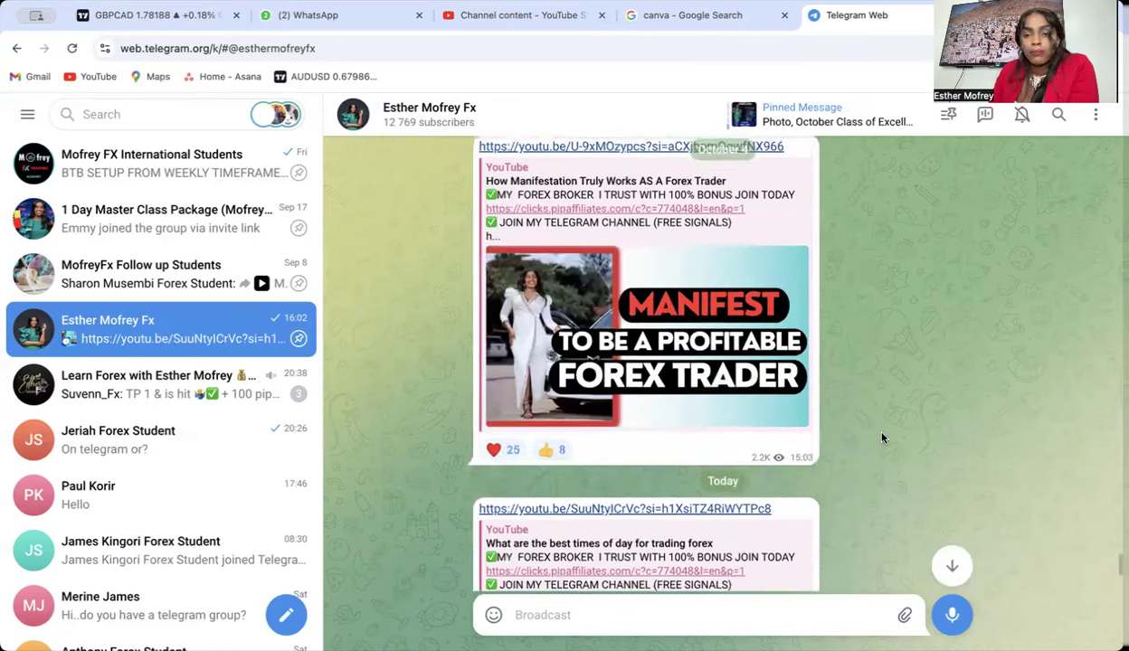
pyautogui.scroll(10, 886, 433)
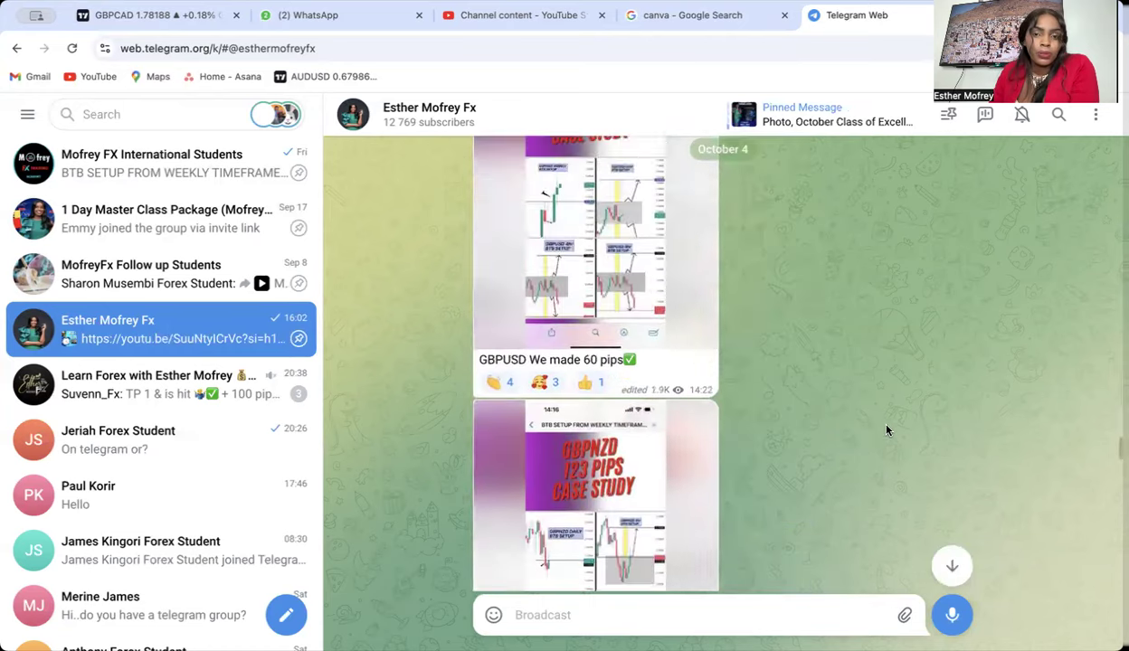
pyautogui.scroll(10, 886, 431)
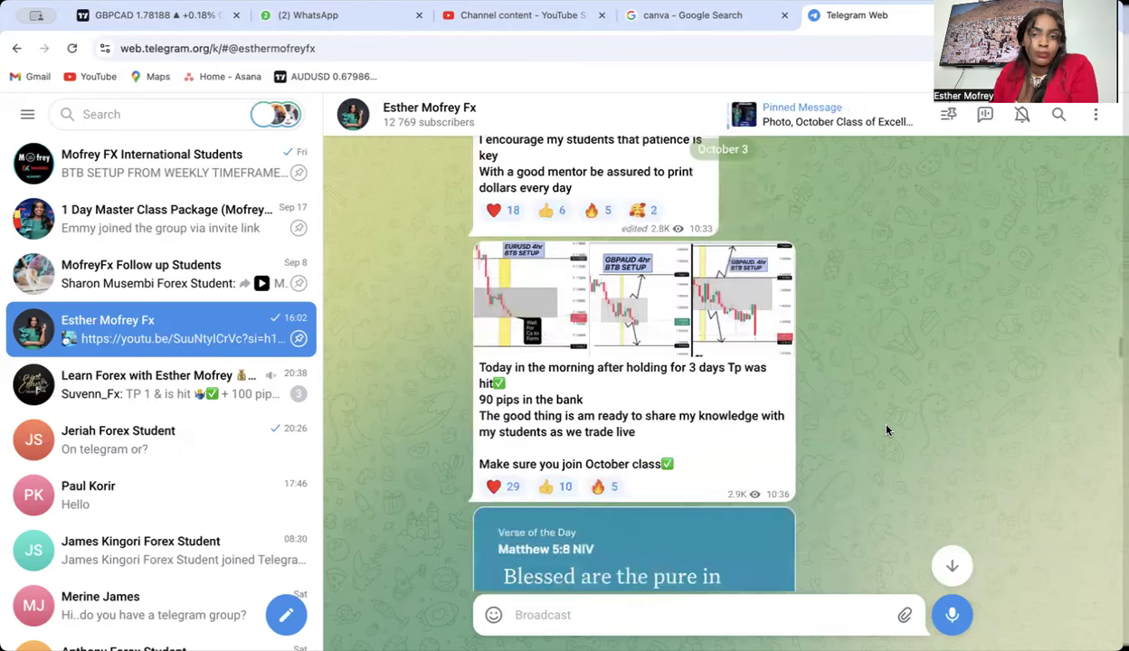
pyautogui.scroll(10, 887, 430)
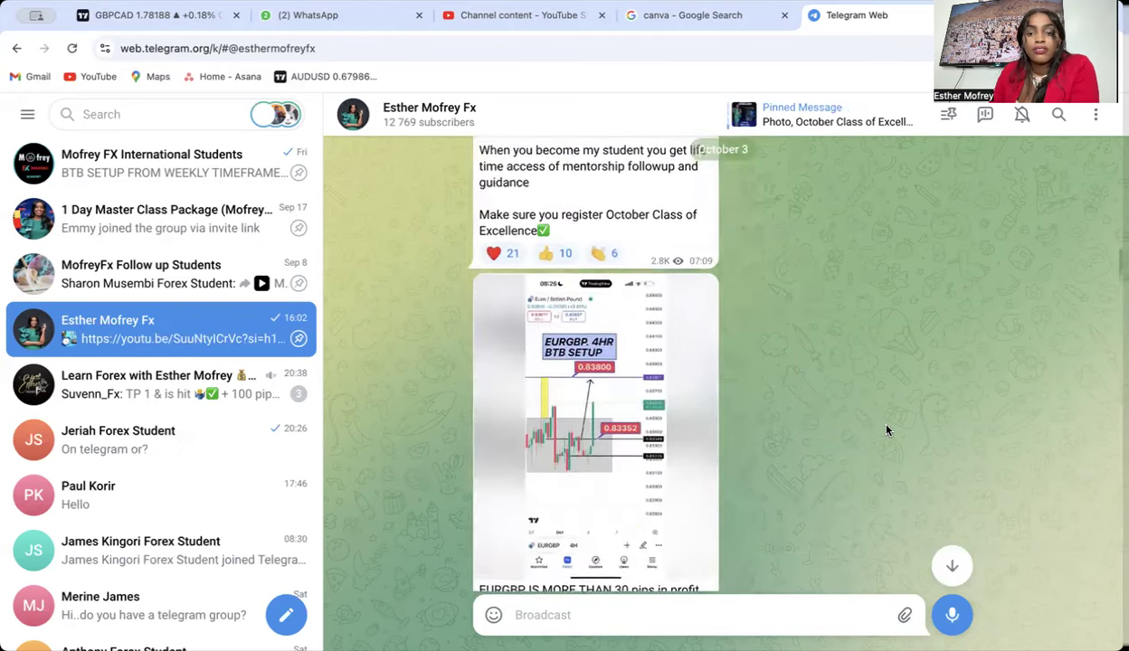
pyautogui.scroll(10, 886, 430)
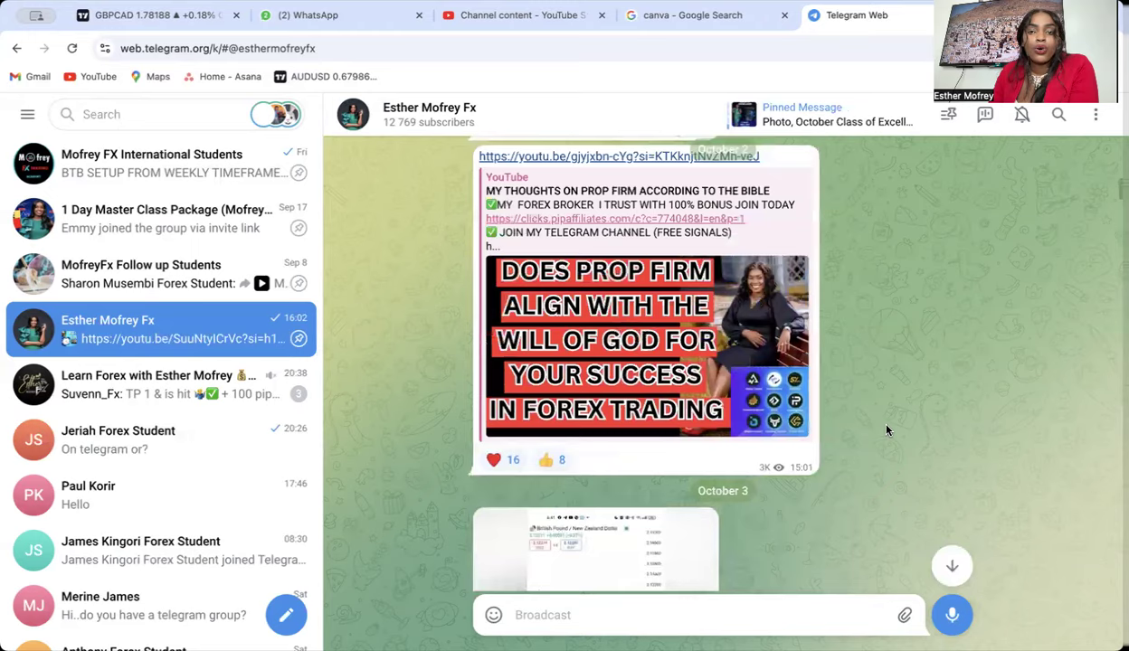
pyautogui.scroll(10, 890, 432)
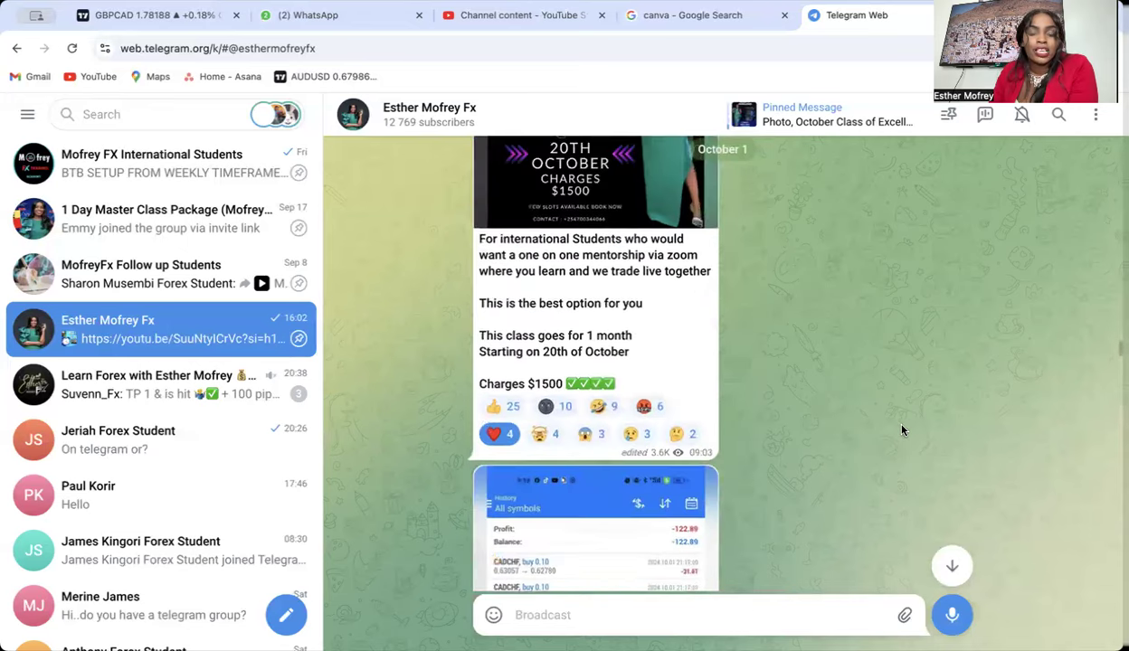
pyautogui.scroll(2, 902, 430)
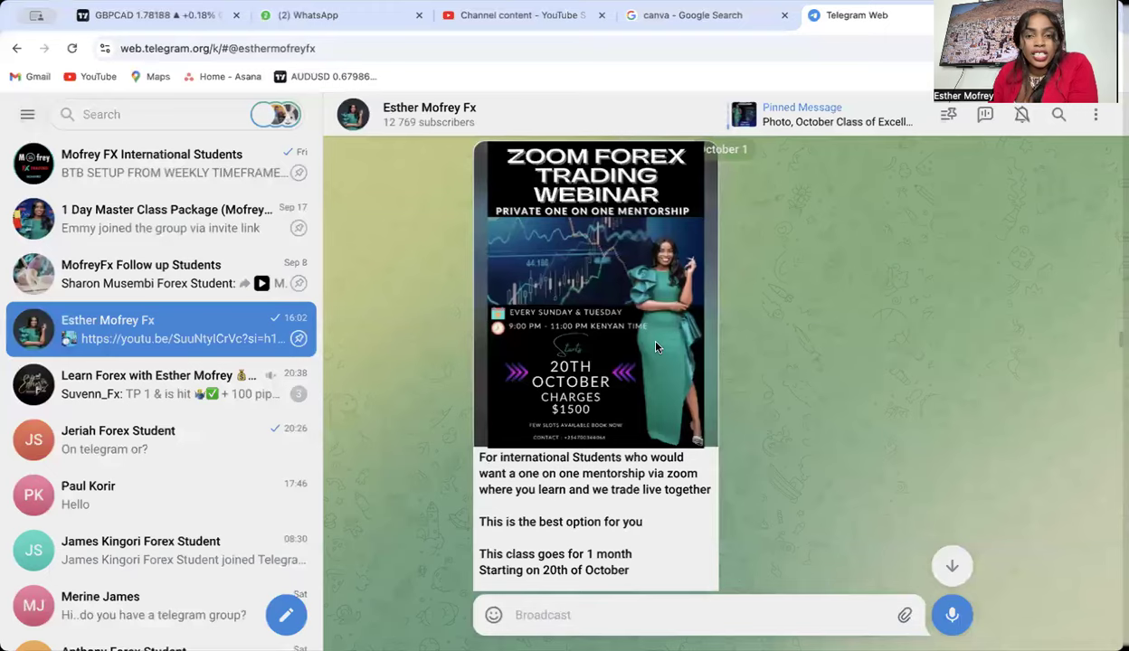
# View the 1 October webinar poster full size, followed by the preceding FHT Forex Course poster.
pyautogui.click(522, 204)
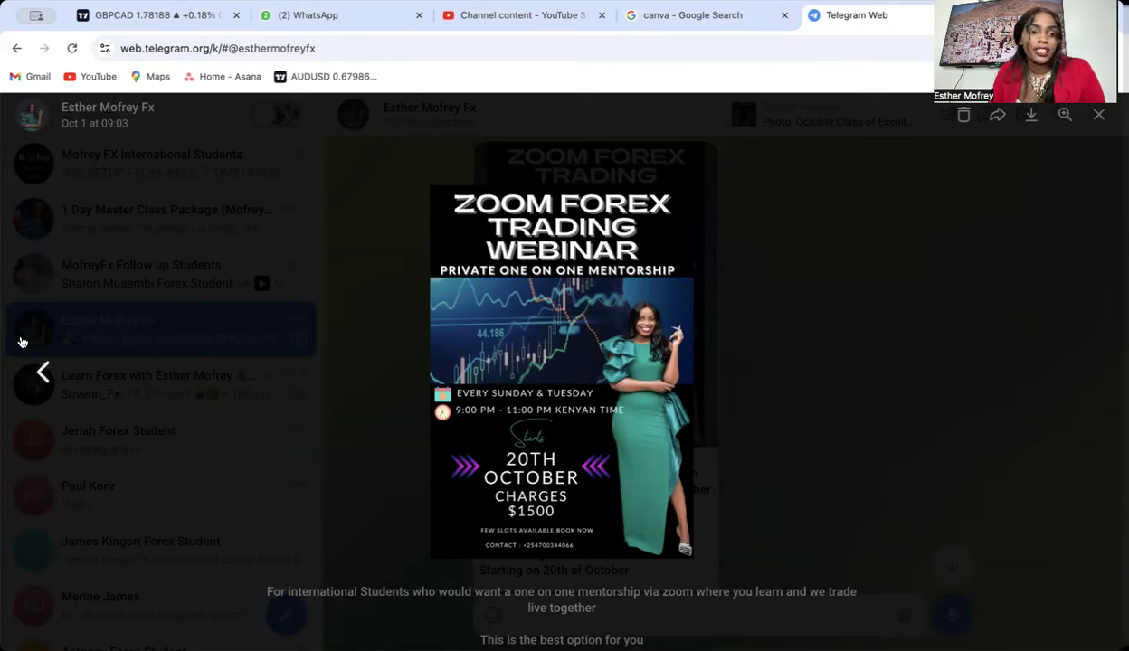
pyautogui.click(42, 372)
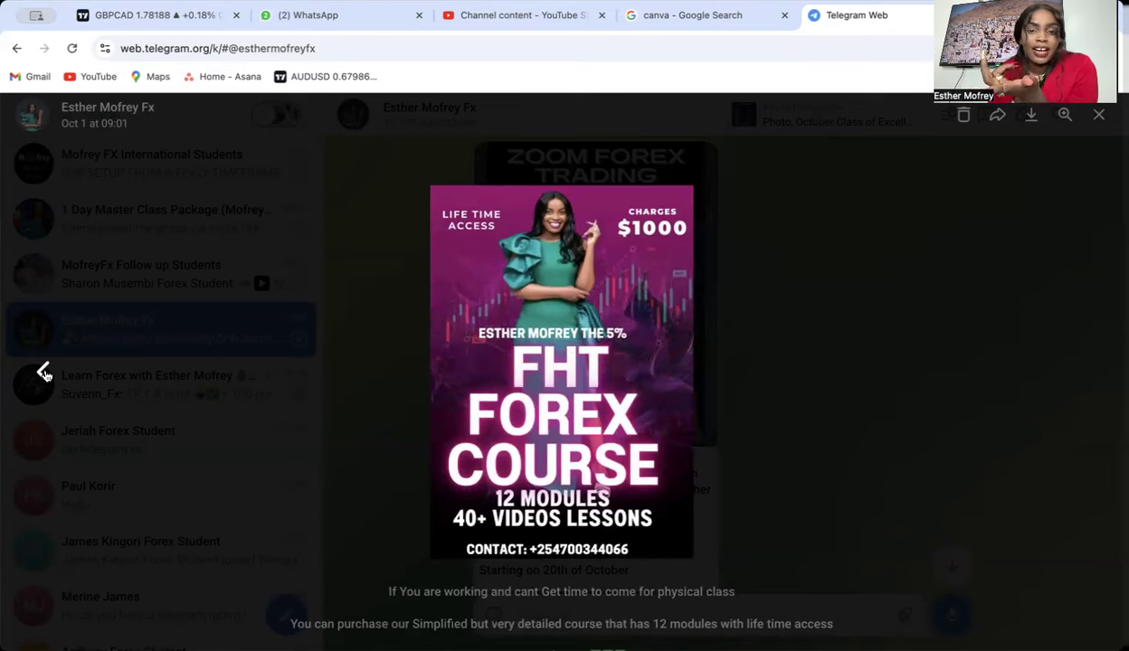
# View the preceding 14 October Class of Excellence poster full size and close the image viewer.
pyautogui.click(43, 373)
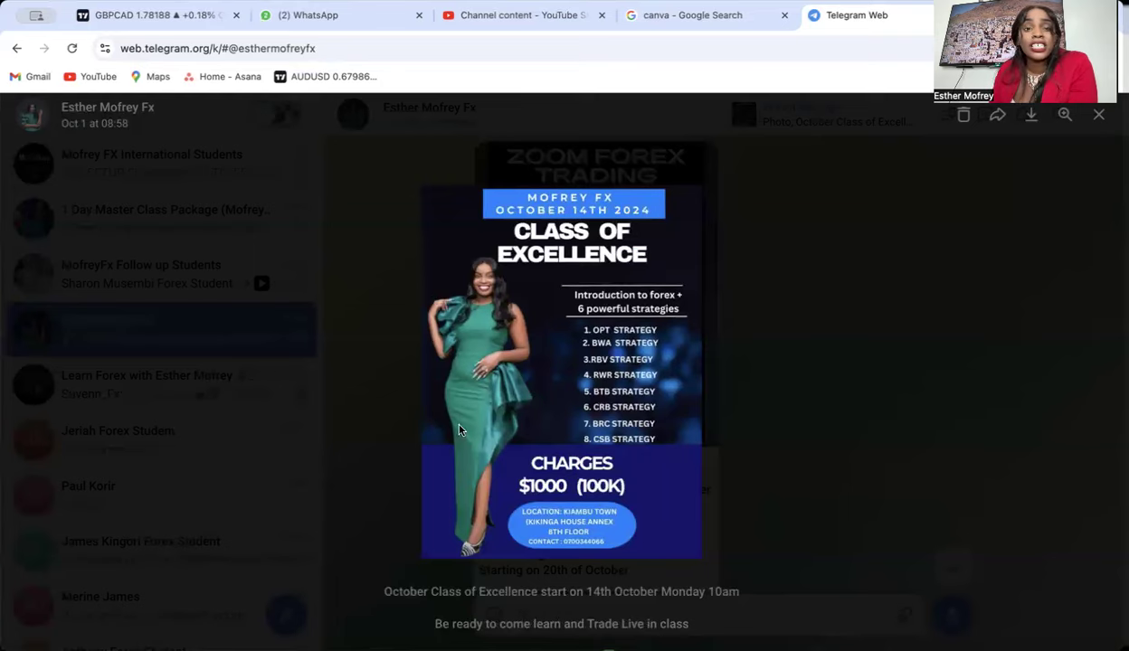
pyautogui.click(1099, 115)
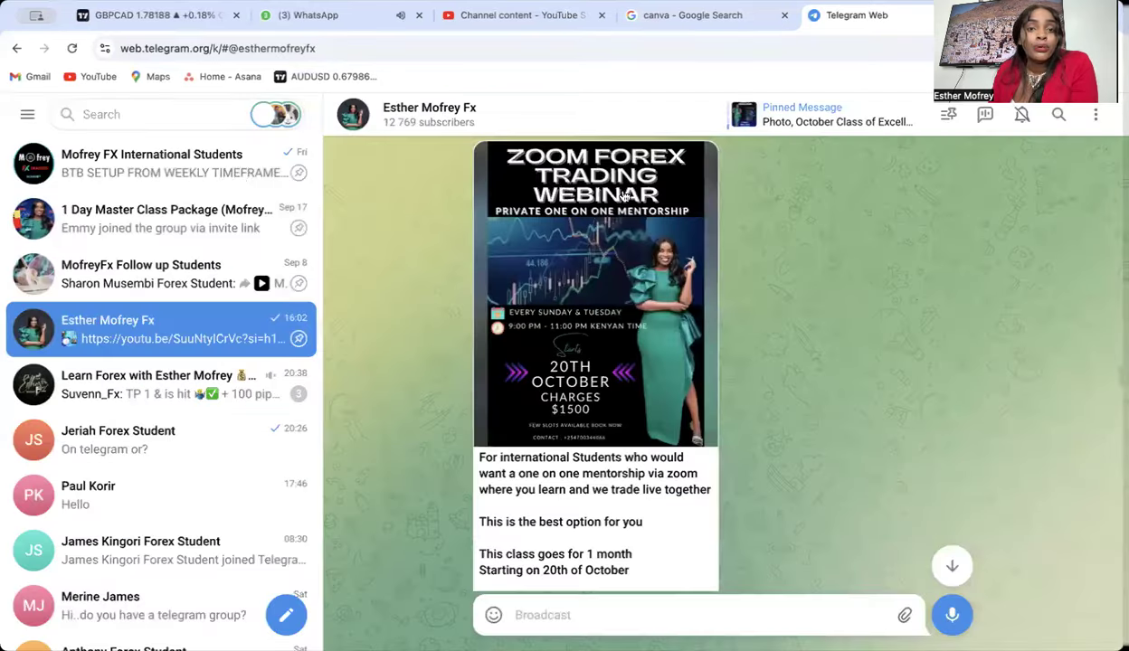
# Search Telegram for the trader's full name and open the FX channel with 70 682 subscribers from the global results.
pyautogui.click(130, 119)
pyautogui.write('esther')
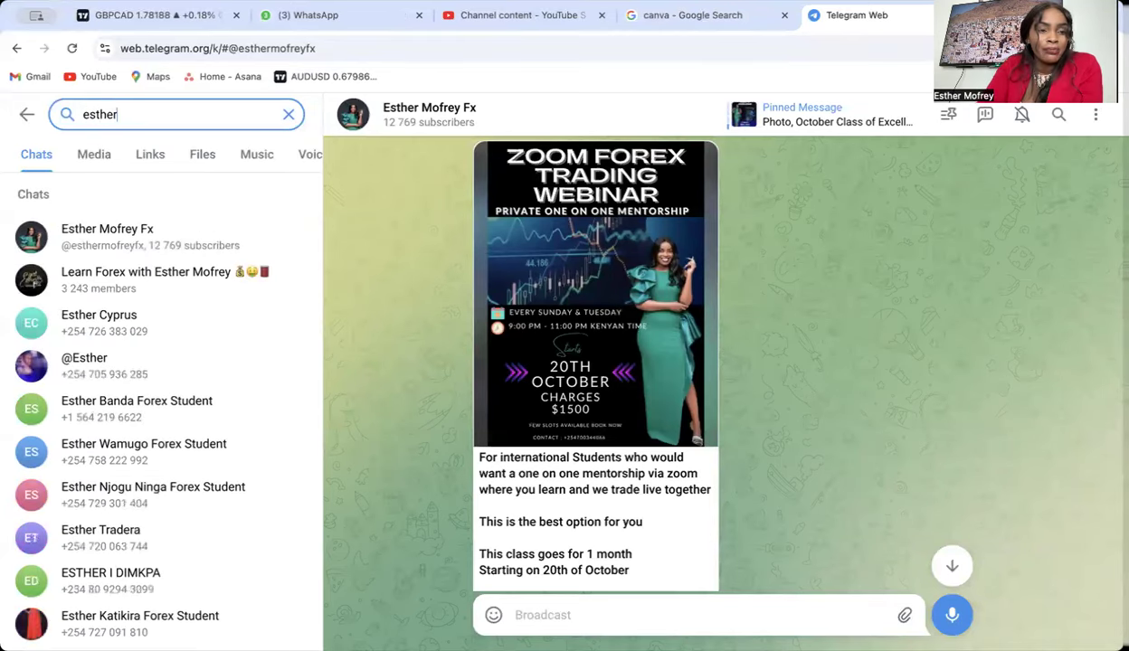
pyautogui.write(' mo')
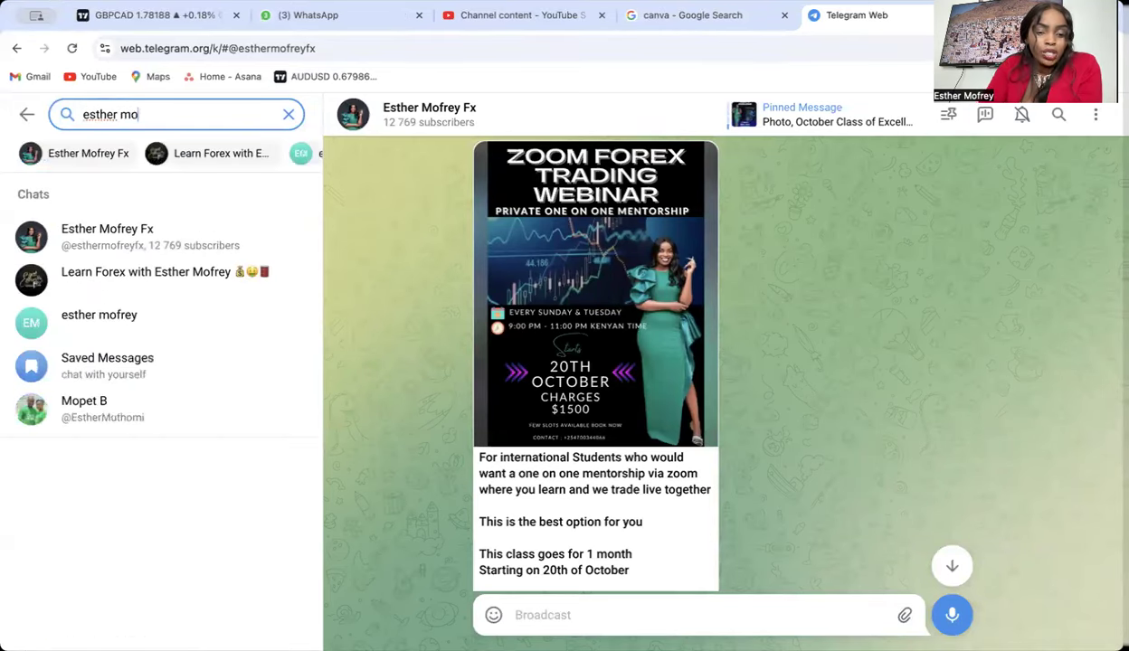
pyautogui.write('frey')
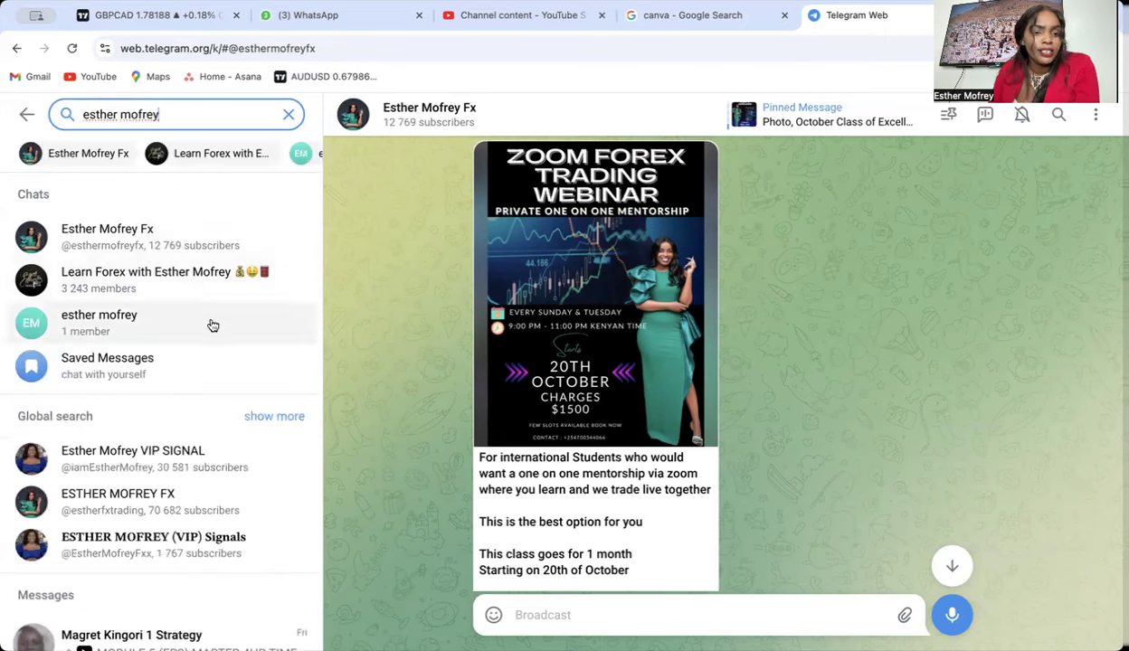
pyautogui.click(189, 498)
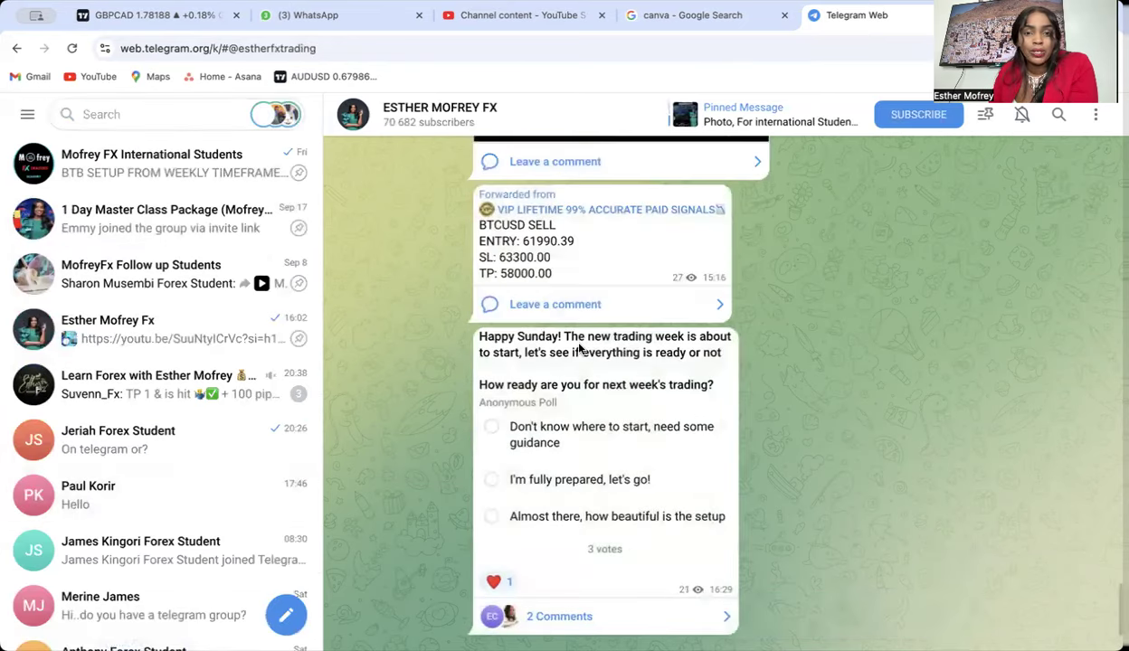
# Look back through this channel's posts to the Bitcoin investor payout proofs dated October 5.
pyautogui.scroll(7, 579, 348)
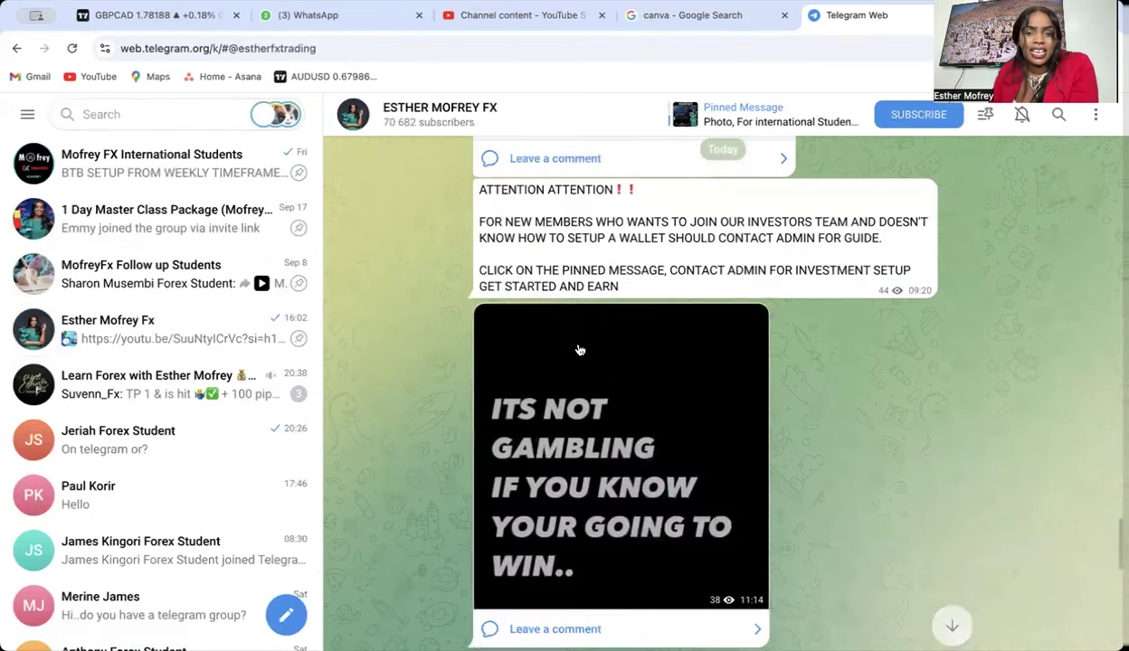
pyautogui.scroll(10, 579, 349)
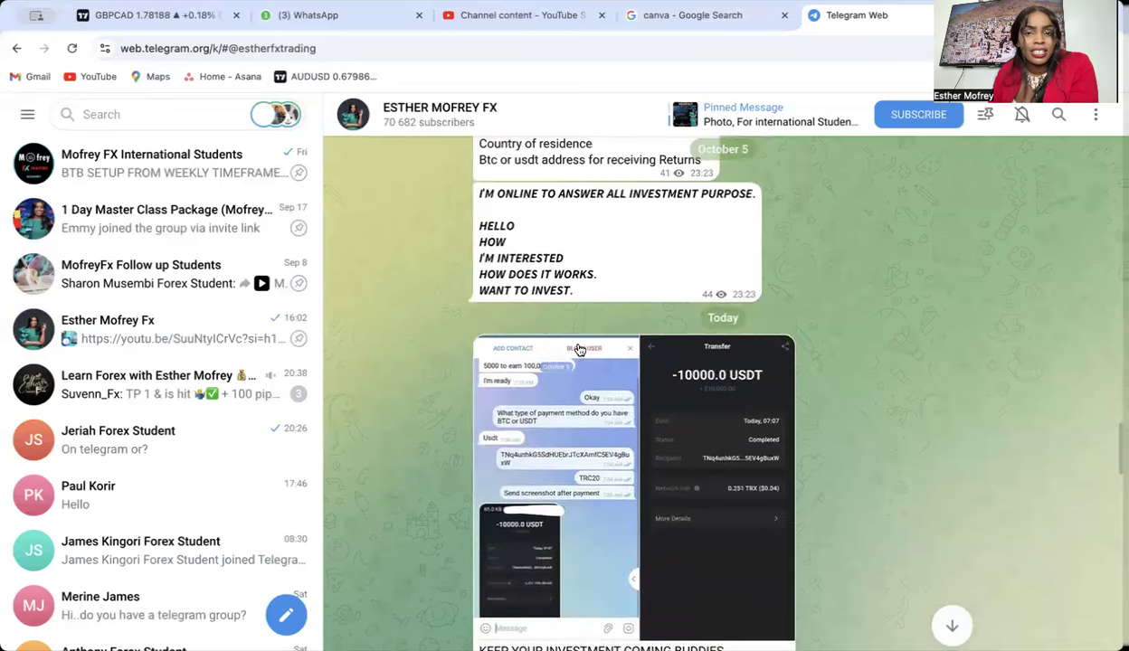
pyautogui.scroll(10, 579, 349)
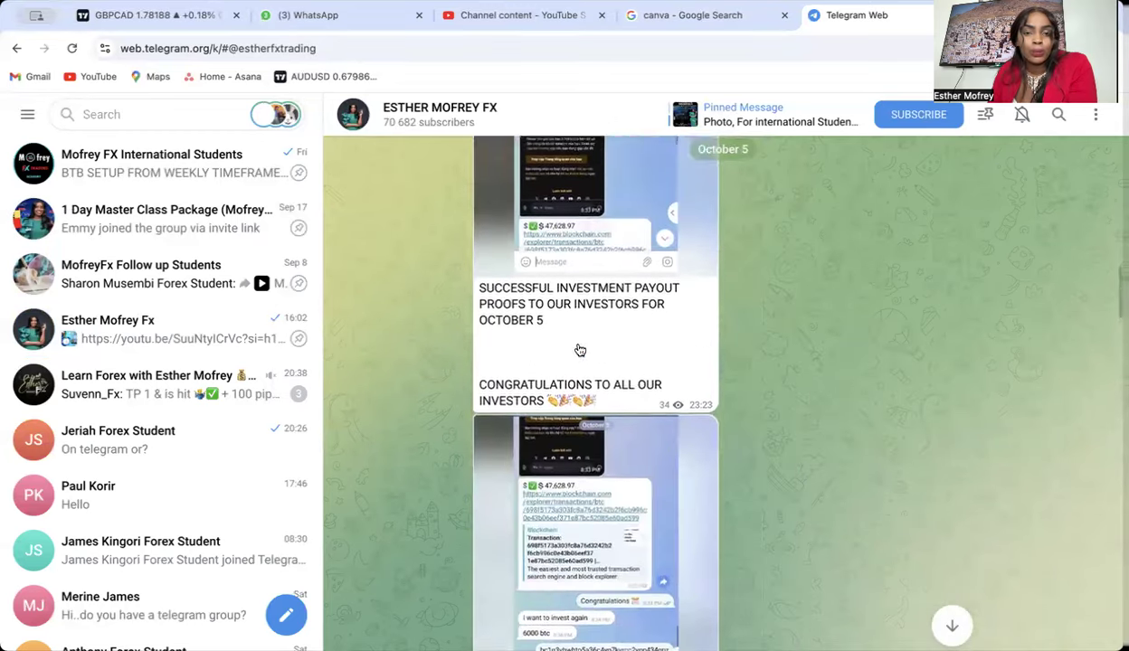
pyautogui.scroll(5, 580, 350)
pyautogui.scroll(10, 580, 350)
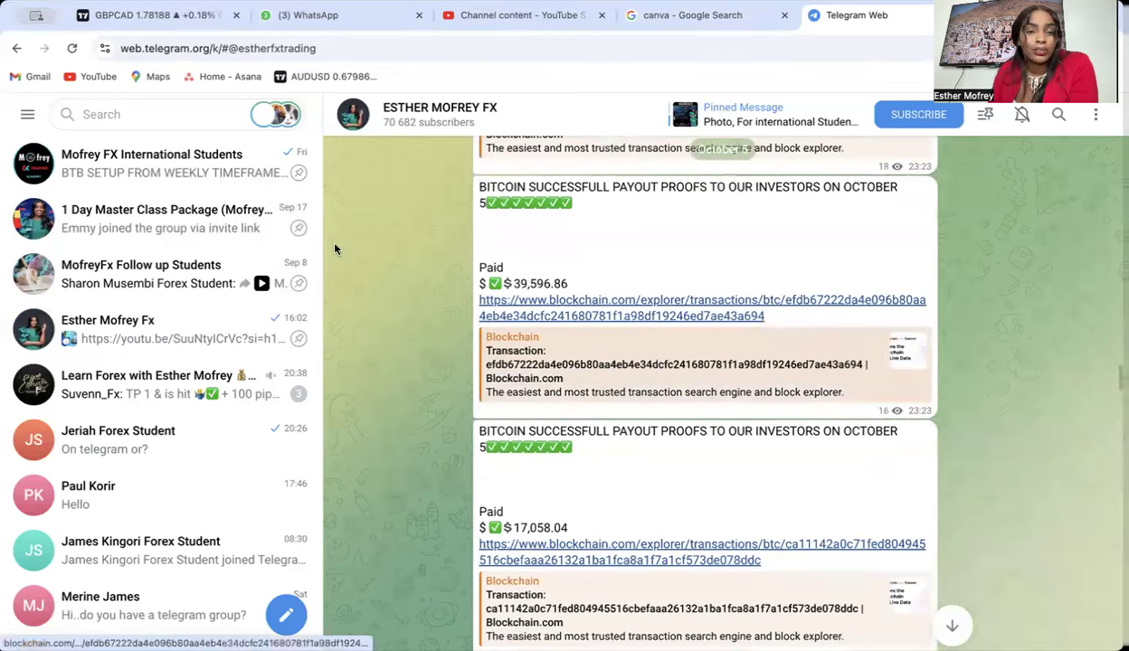
pyautogui.scroll(3, 601, 365)
# Search for the trader's full name again and open the VIP SIGNAL channel with 30 581 subscribers.
pyautogui.click(136, 114)
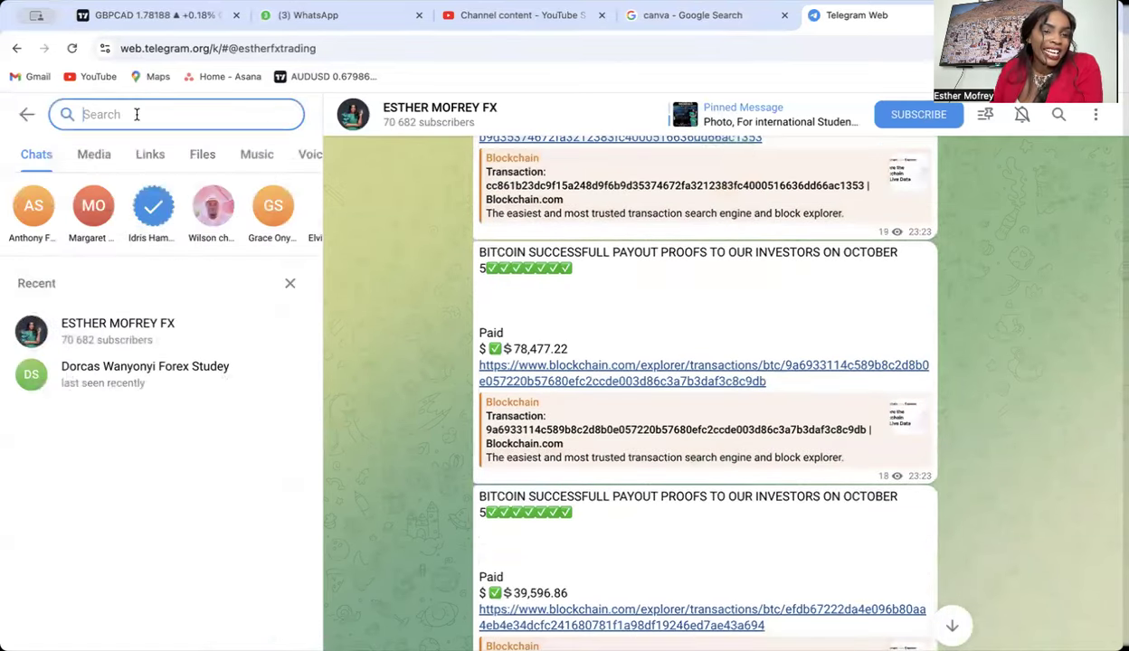
pyautogui.write('esther')
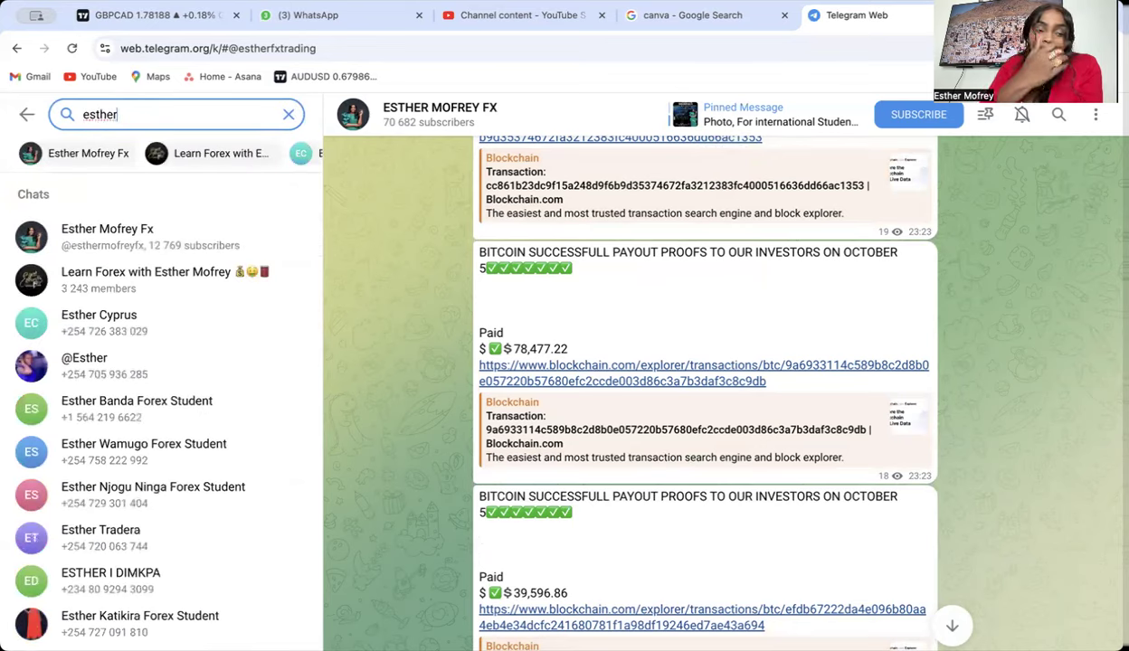
pyautogui.write(' mofrey')
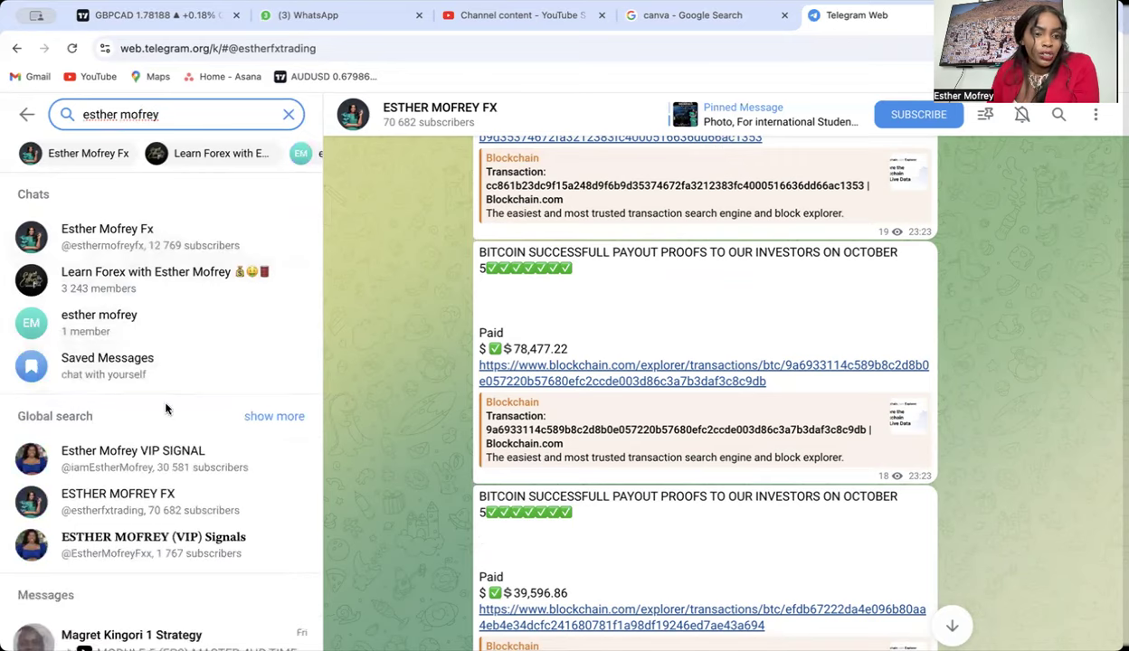
pyautogui.click(174, 460)
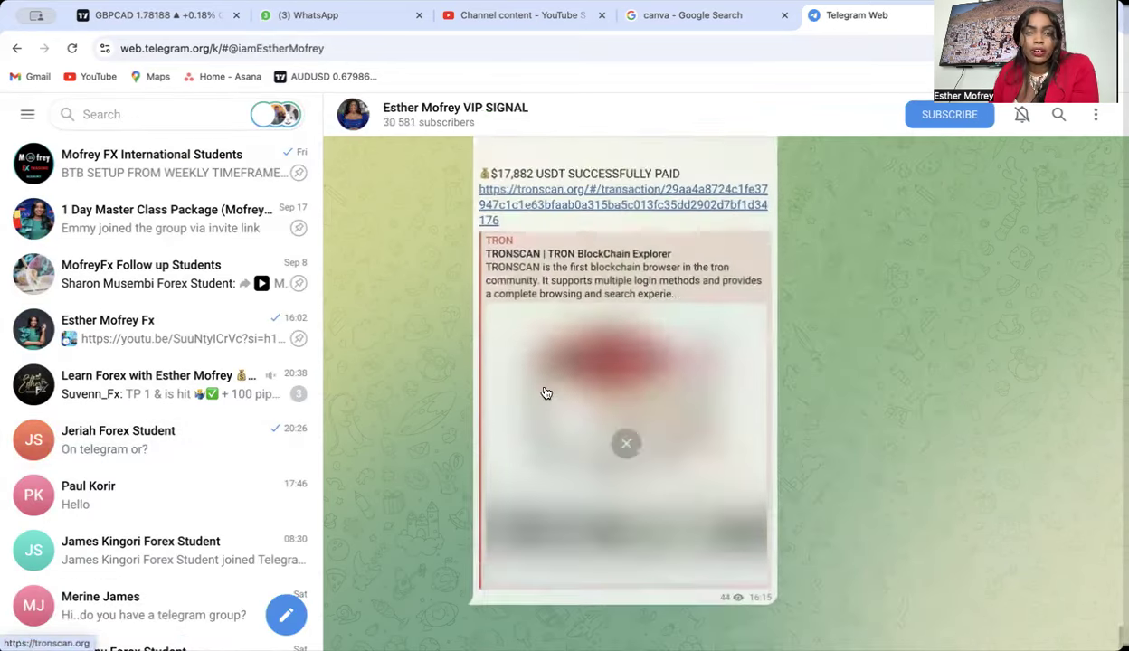
# Look back through the VIP SIGNAL channel's posts to the October Class of Excellence announcement.
pyautogui.scroll(15, 546, 408)
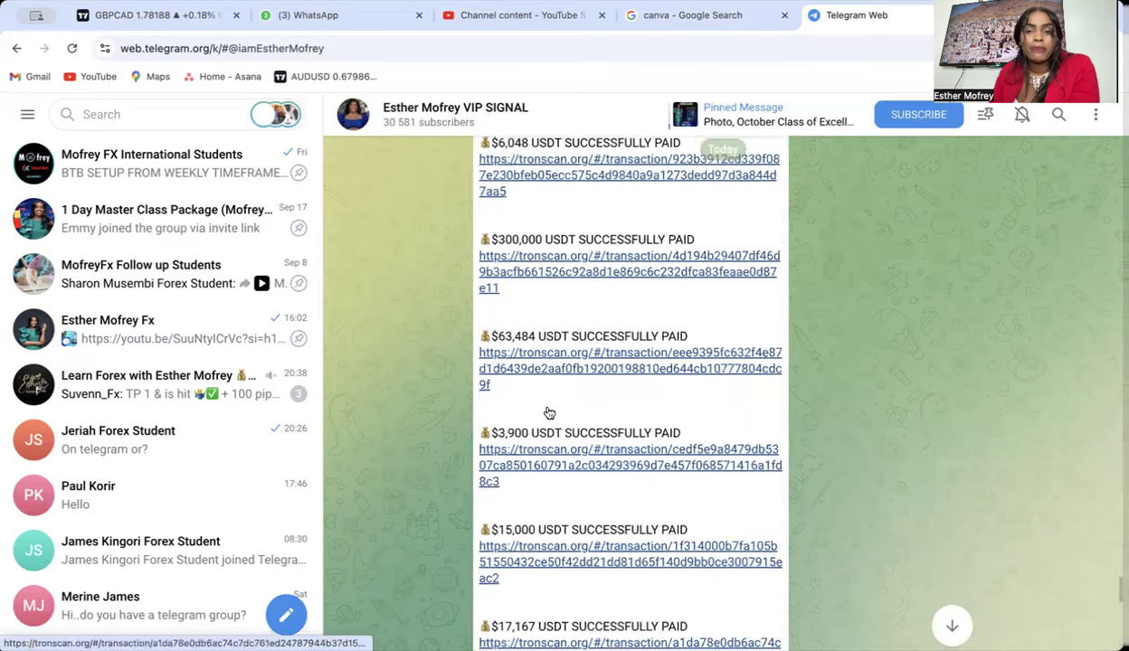
pyautogui.scroll(15, 546, 409)
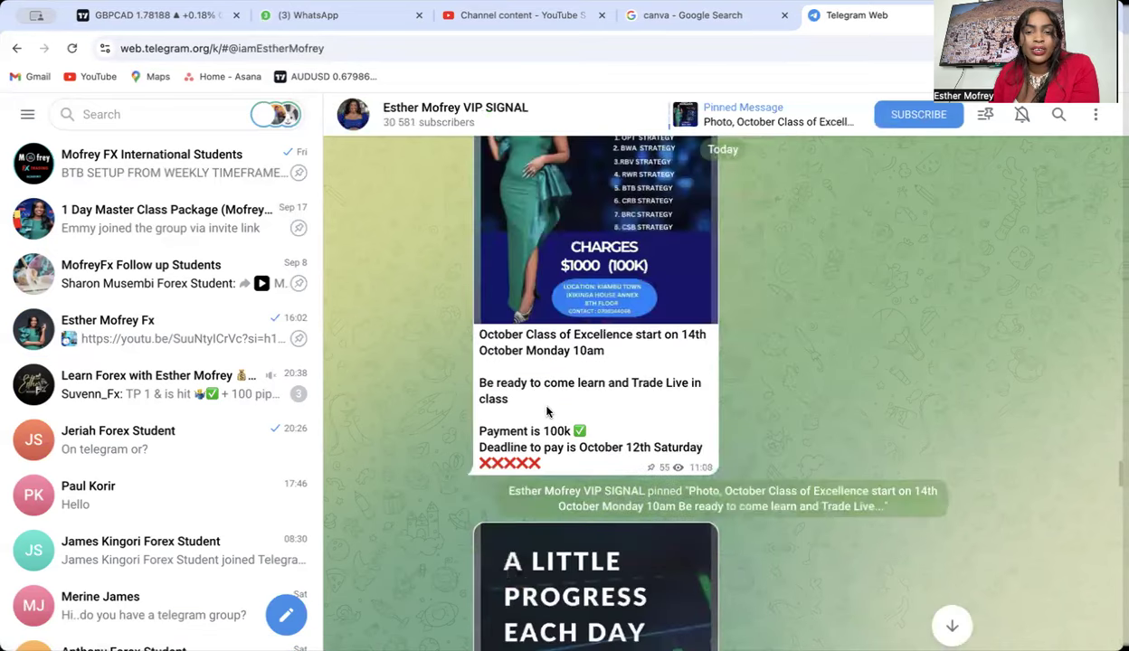
pyautogui.scroll(-4, 546, 412)
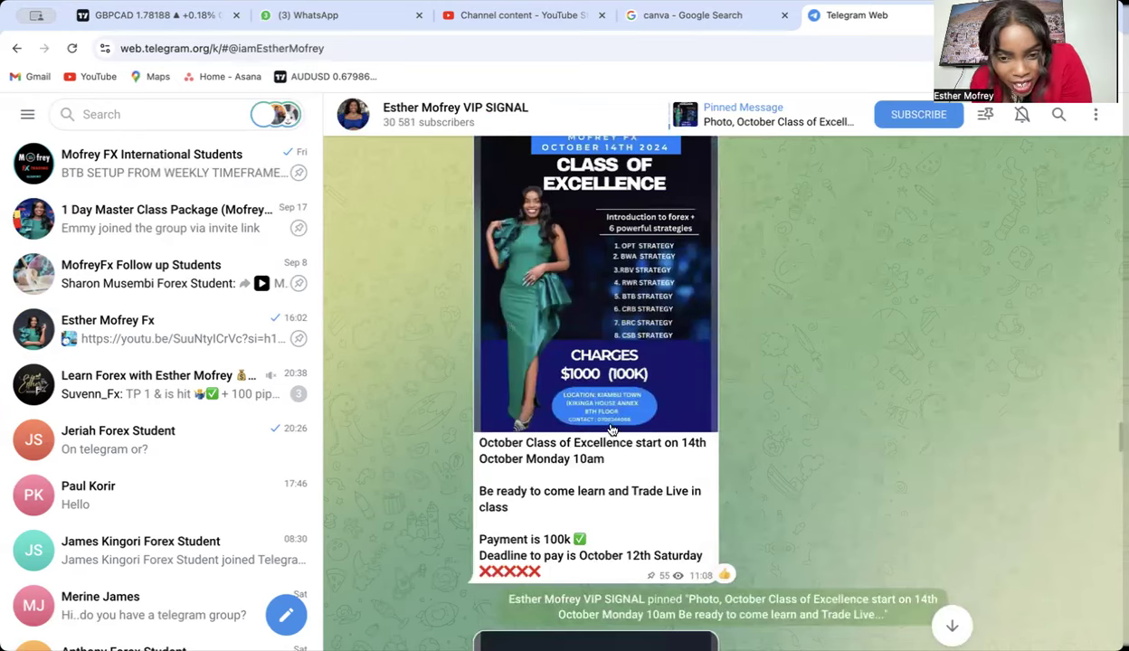
pyautogui.scroll(-1, 620, 423)
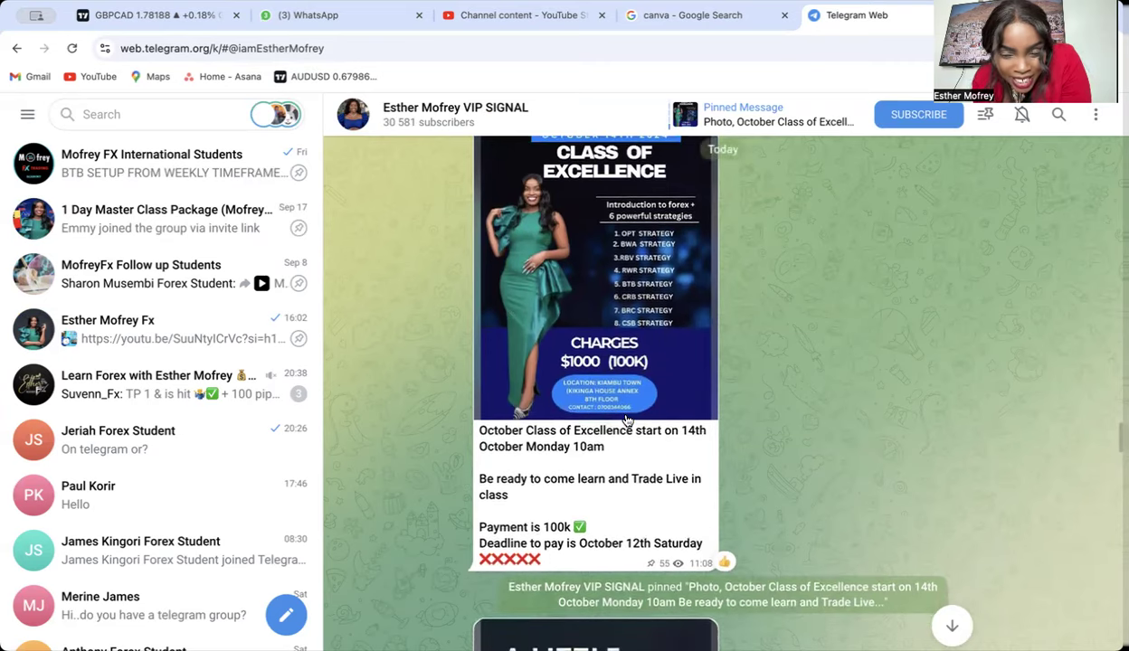
# Examine the channel's USDT payout posts and the earlier EURNZD, GBPAUD and GBPNZD trade result posts.
pyautogui.scroll(-12, 625, 421)
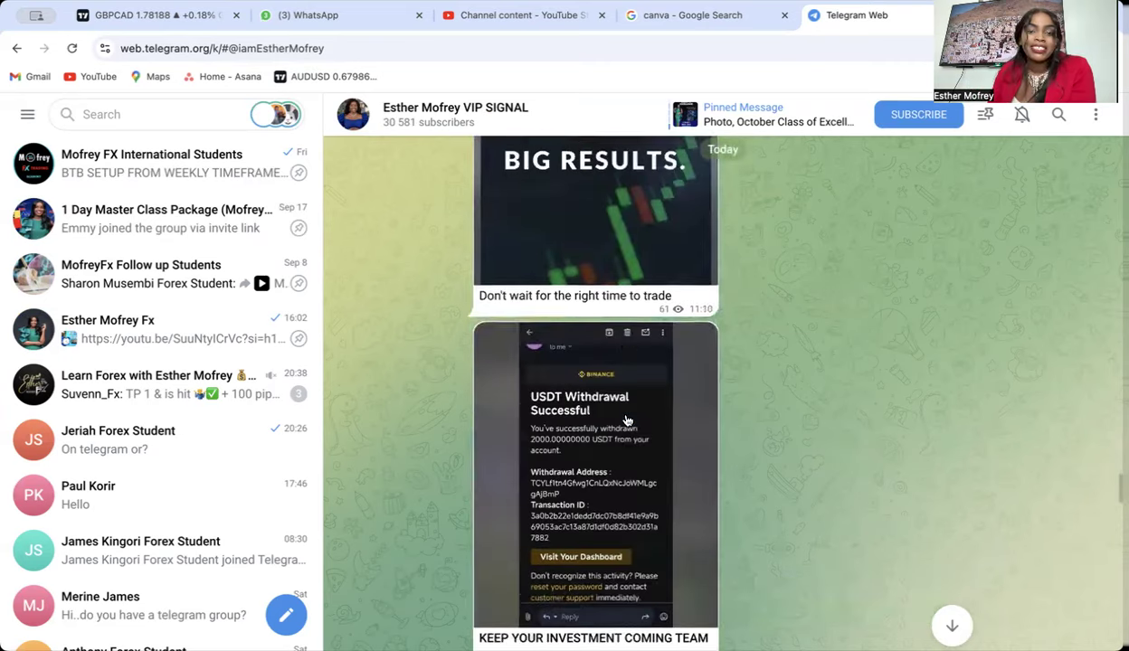
pyautogui.scroll(-12, 627, 420)
pyautogui.scroll(10, 628, 418)
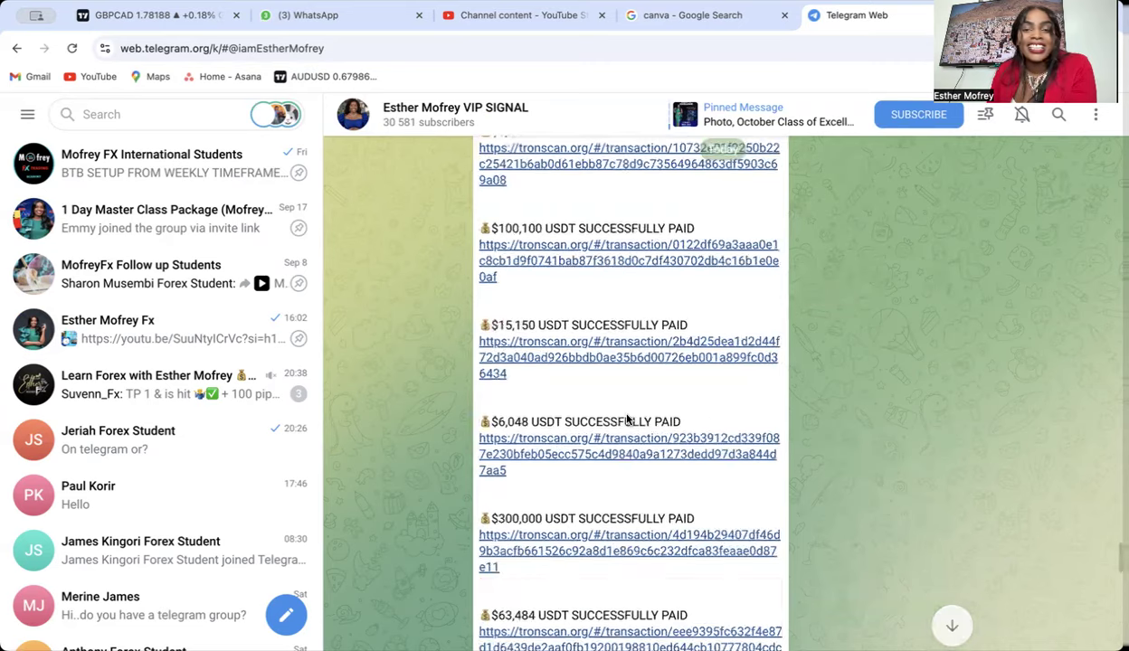
pyautogui.scroll(15, 630, 418)
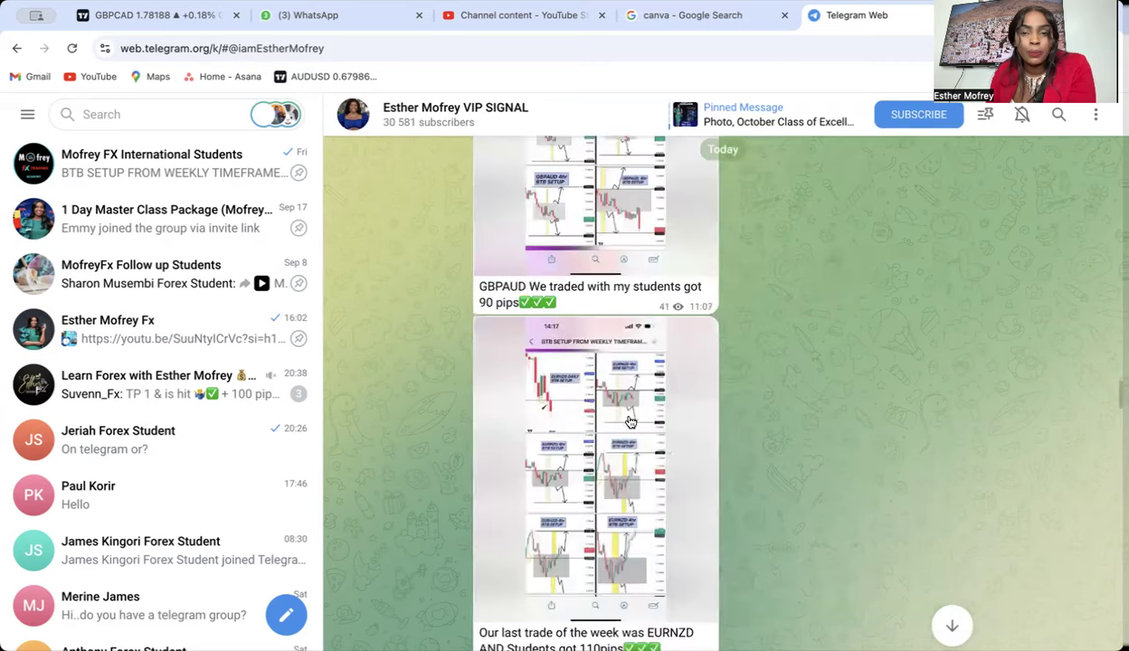
pyautogui.scroll(1, 630, 422)
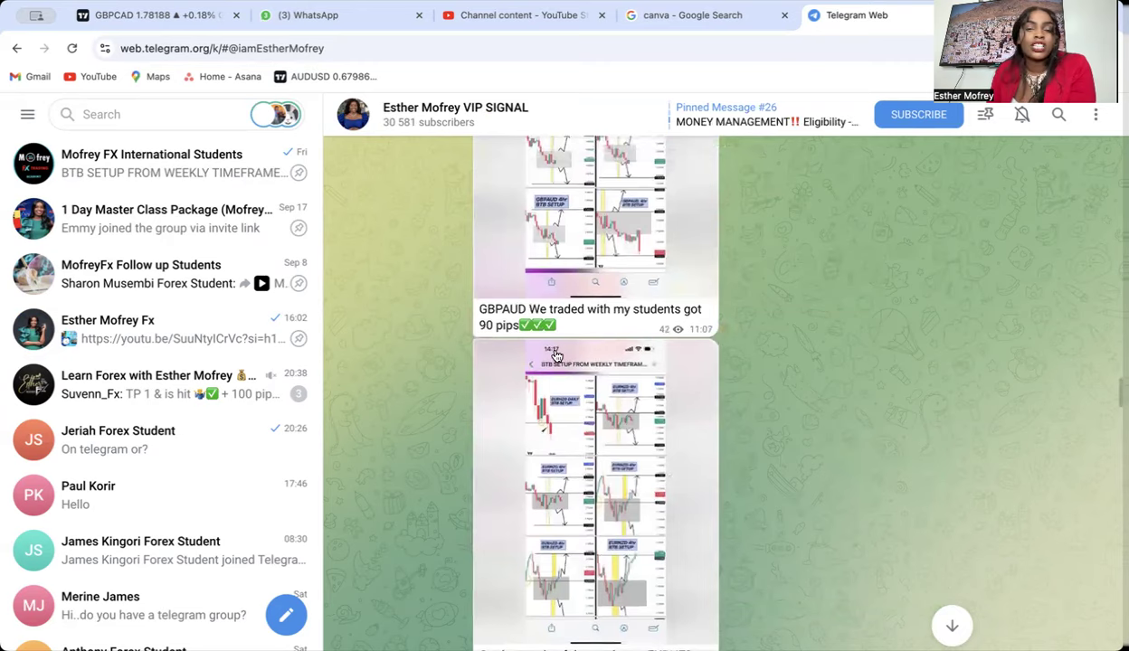
pyautogui.scroll(8, 560, 357)
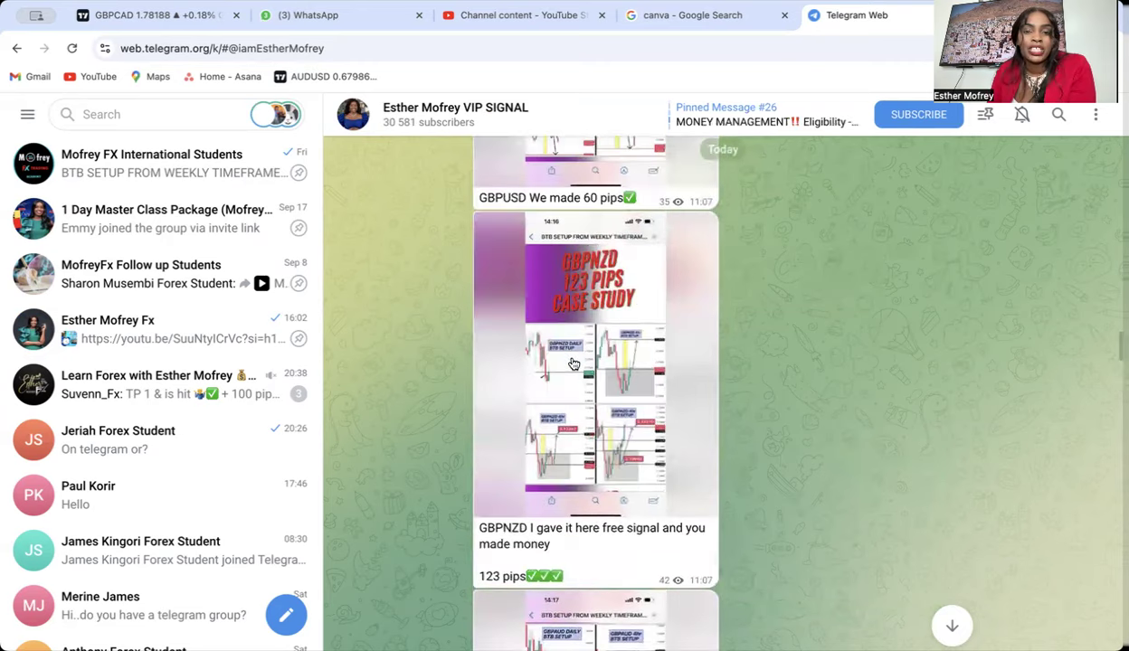
# Look further back to the Lifetime Discount post and read its VIP membership offer.
pyautogui.scroll(10, 574, 364)
pyautogui.scroll(10, 574, 363)
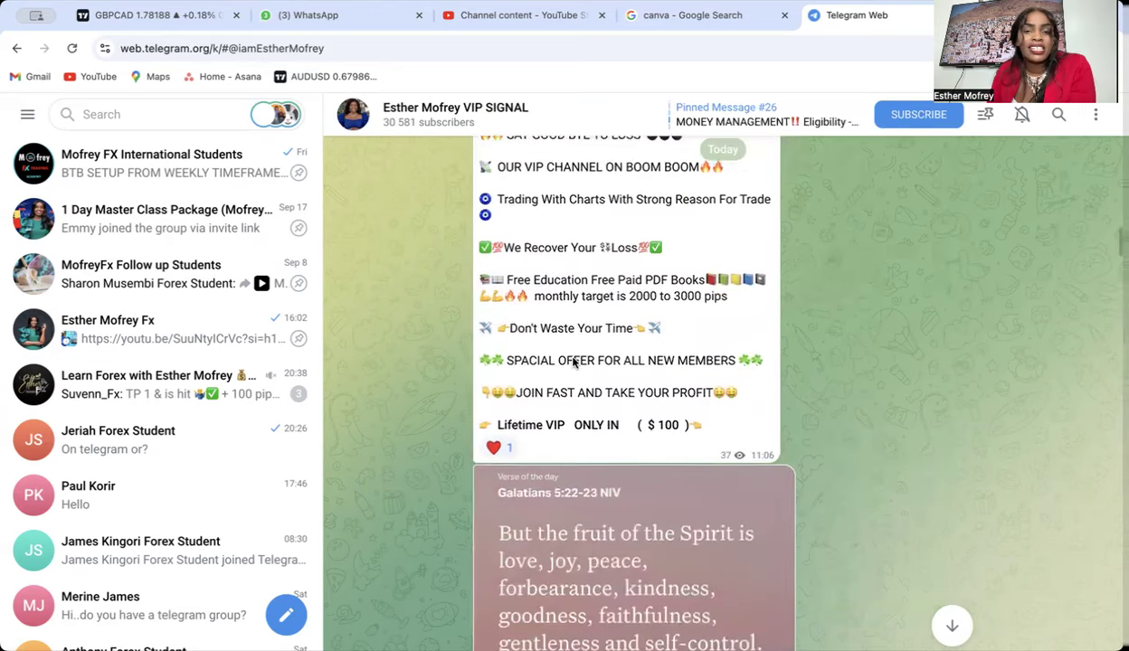
pyautogui.scroll(5, 574, 361)
pyautogui.scroll(3, 573, 362)
pyautogui.scroll(-4, 572, 361)
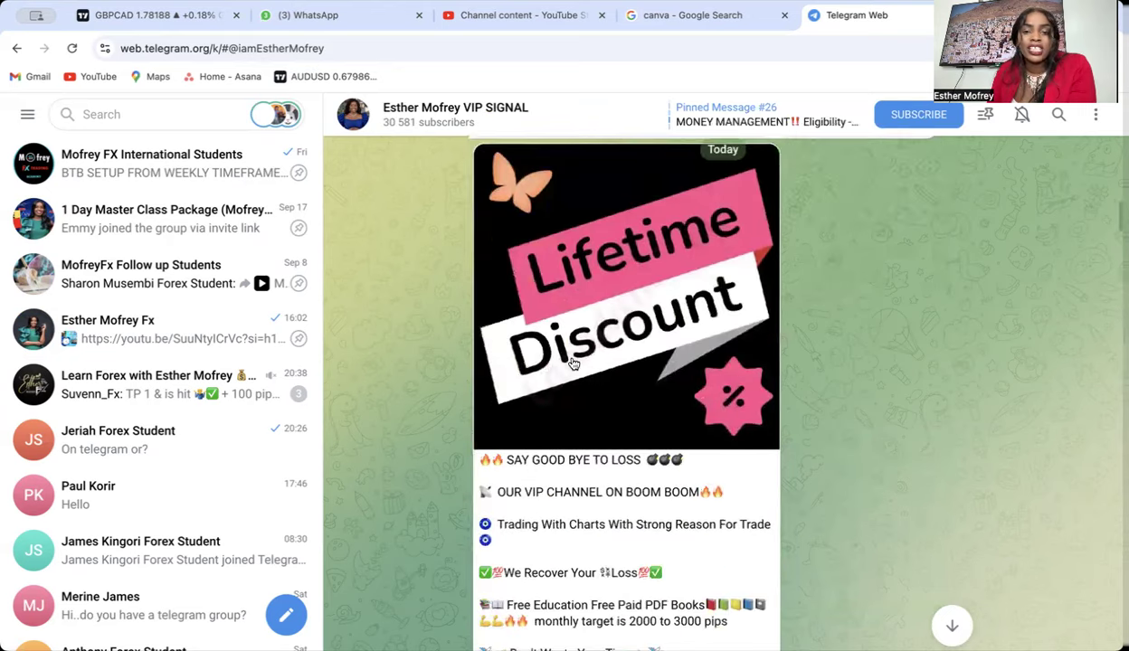
pyautogui.scroll(-8, 648, 372)
pyautogui.scroll(15, 648, 372)
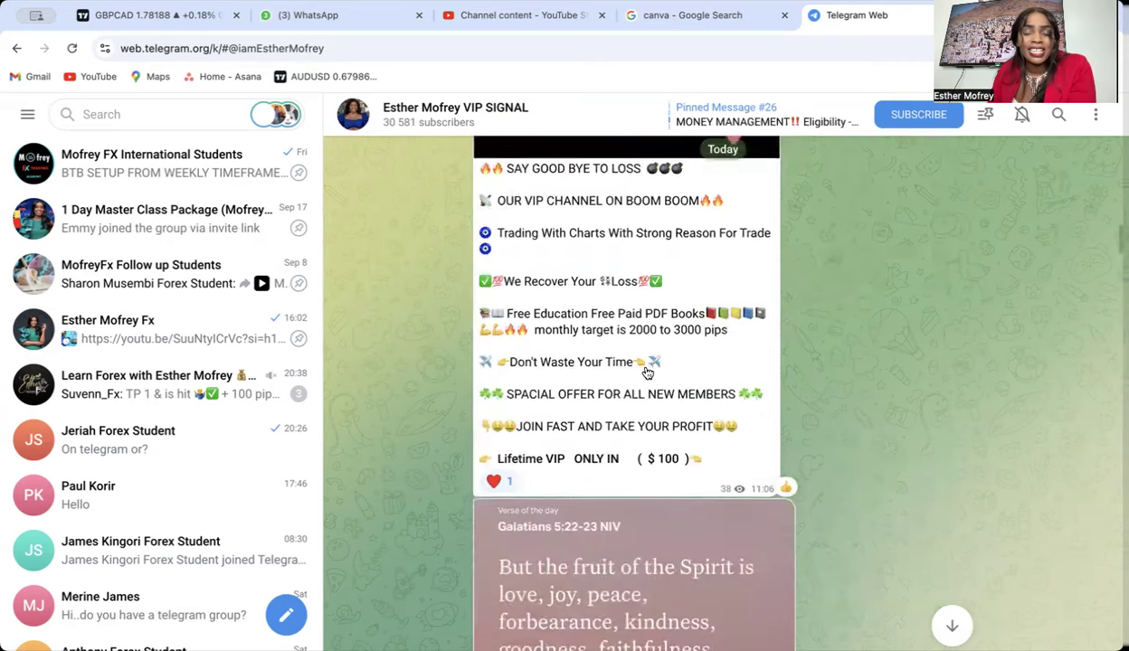
# Examine the channel's posts soliciting investors' details and the Bitcoin payout proofs posted before them.
pyautogui.scroll(5, 648, 371)
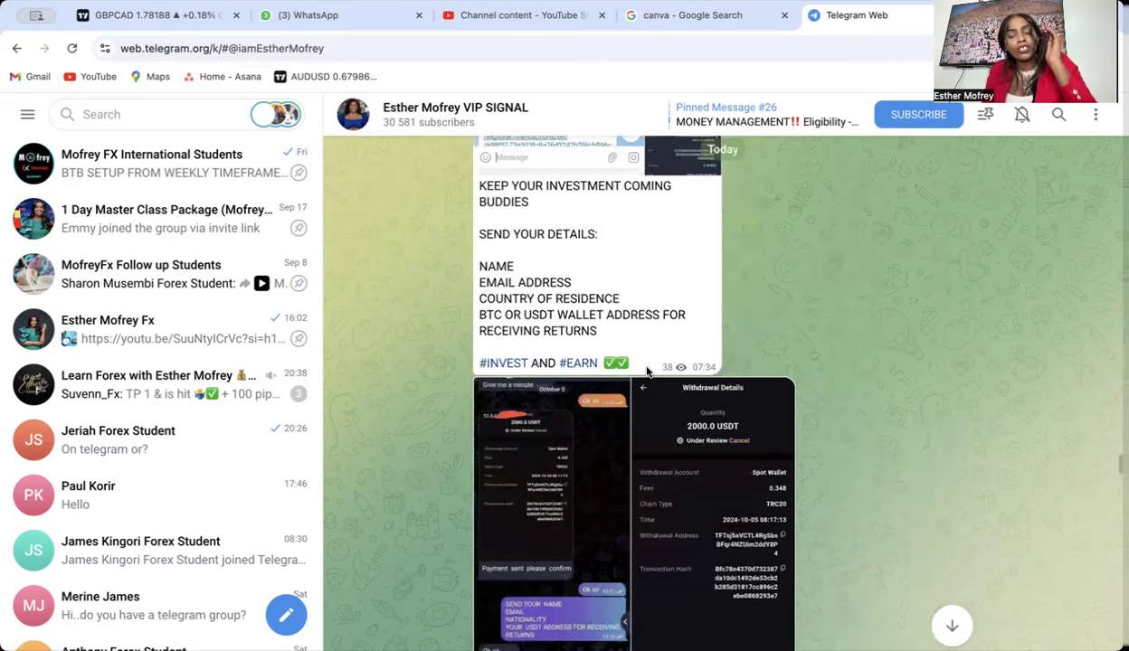
pyautogui.scroll(5, 648, 371)
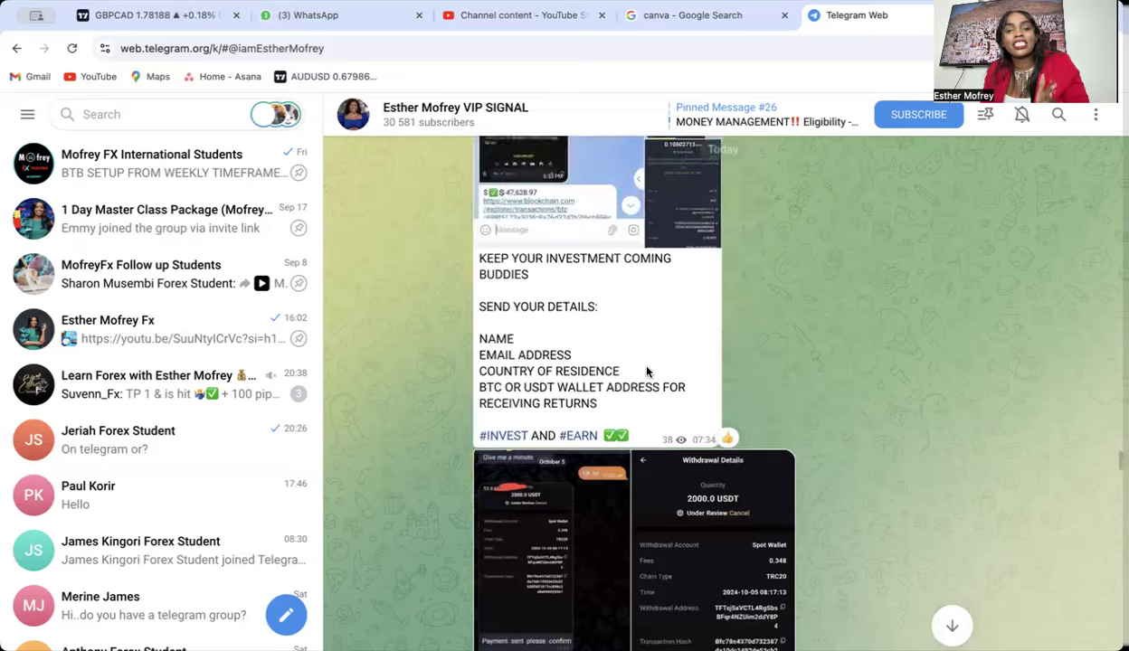
pyautogui.scroll(10, 645, 371)
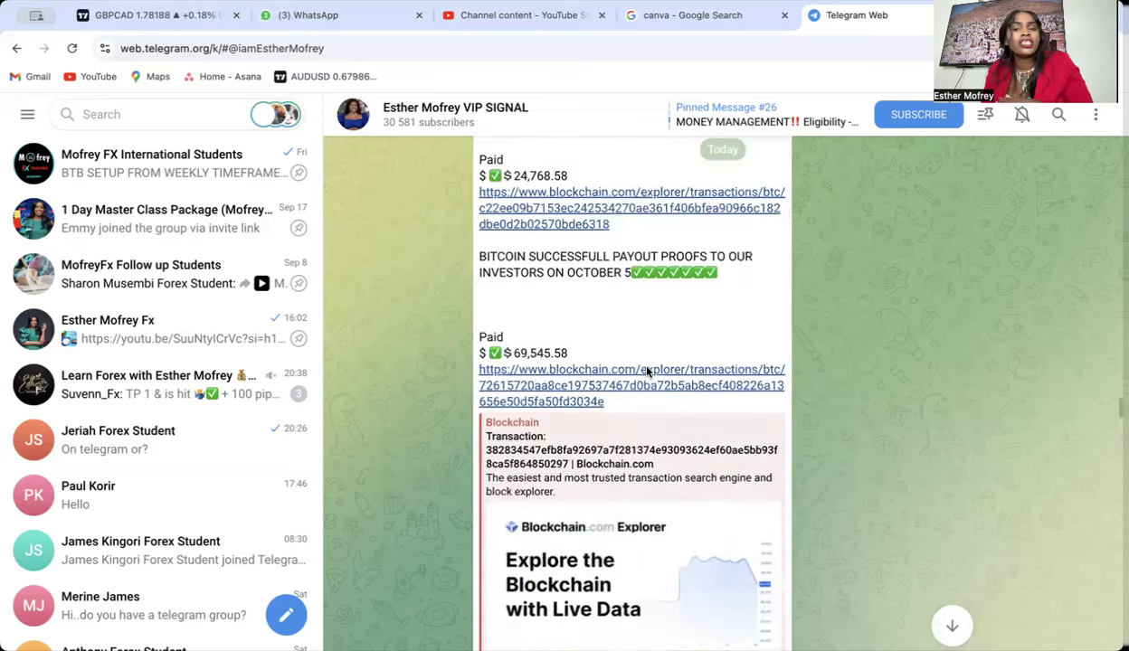
# Return to the trader's own Fx channel in the chat list and switch back to the GBPCAD chart in TradingView.
pyautogui.click(140, 322)
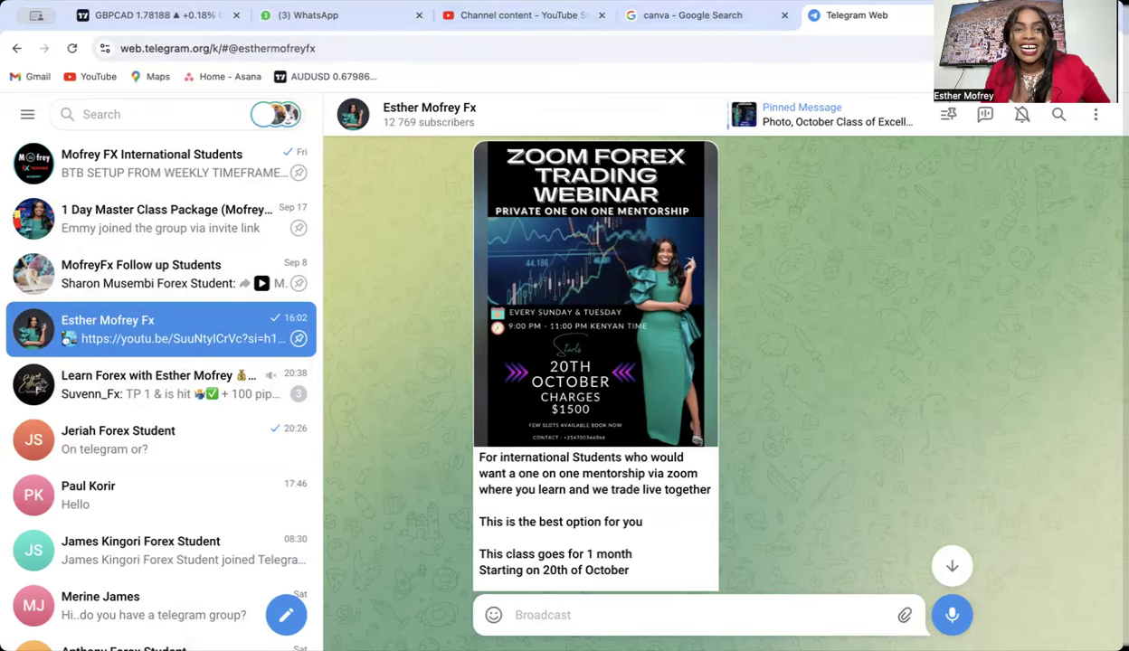
pyautogui.click(115, 19)
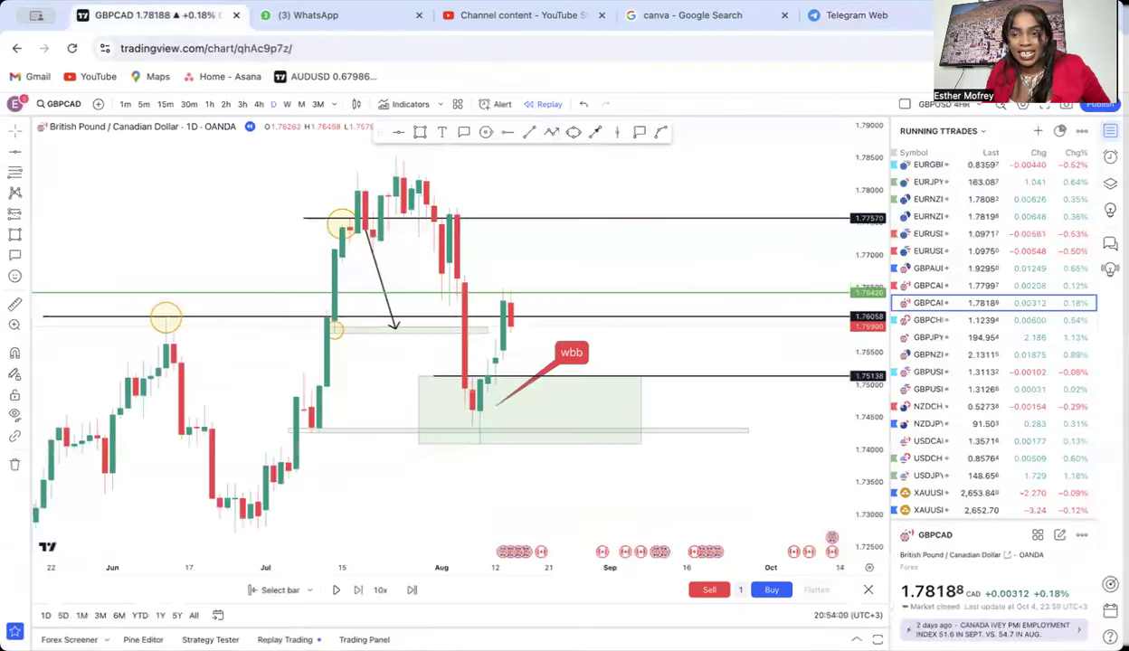